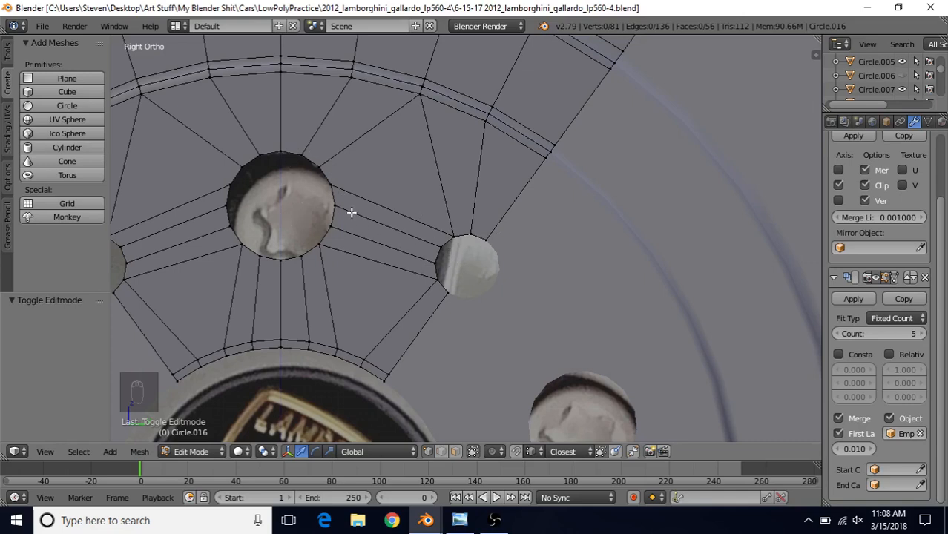
# Fill the large bolt hole and the smaller side hole in the disc wedge with faces.
pyautogui.keyDown('alt'); pyautogui.rightClick(308, 166); pyautogui.keyUp('alt')
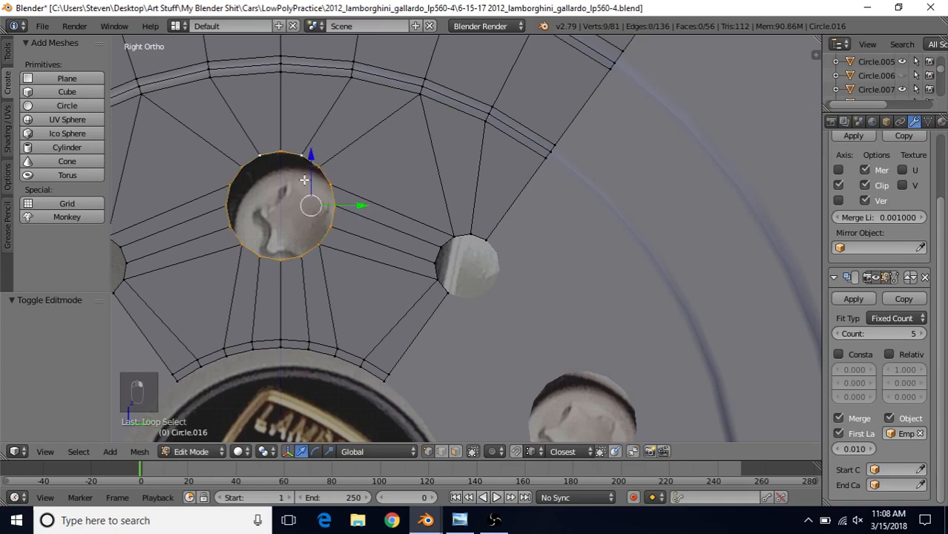
pyautogui.press('f')
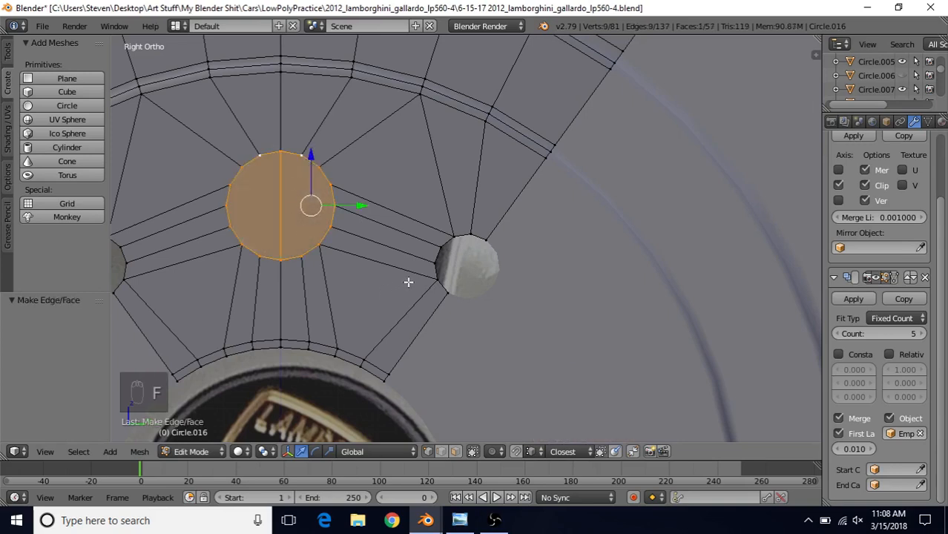
pyautogui.keyDown('alt'); pyautogui.rightClick(460, 239); pyautogui.keyUp('alt')
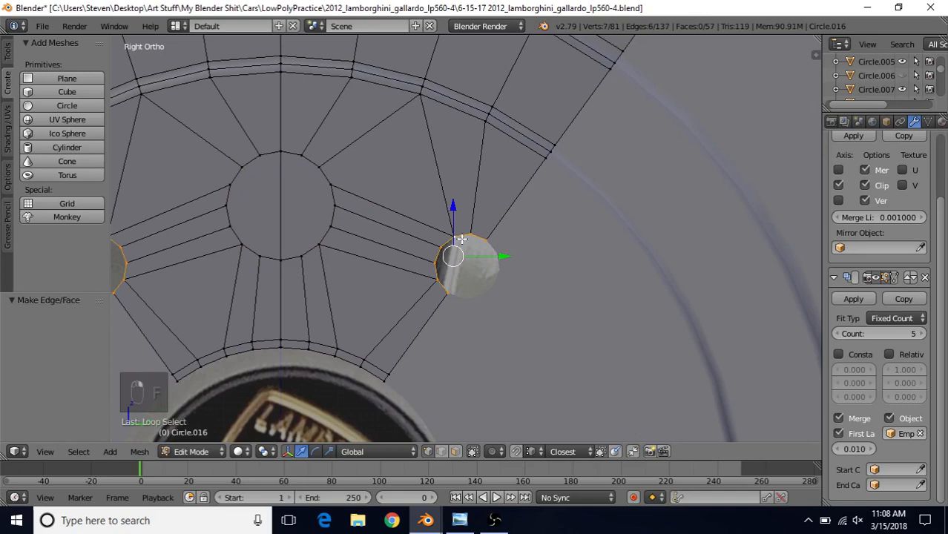
pyautogui.press('f')
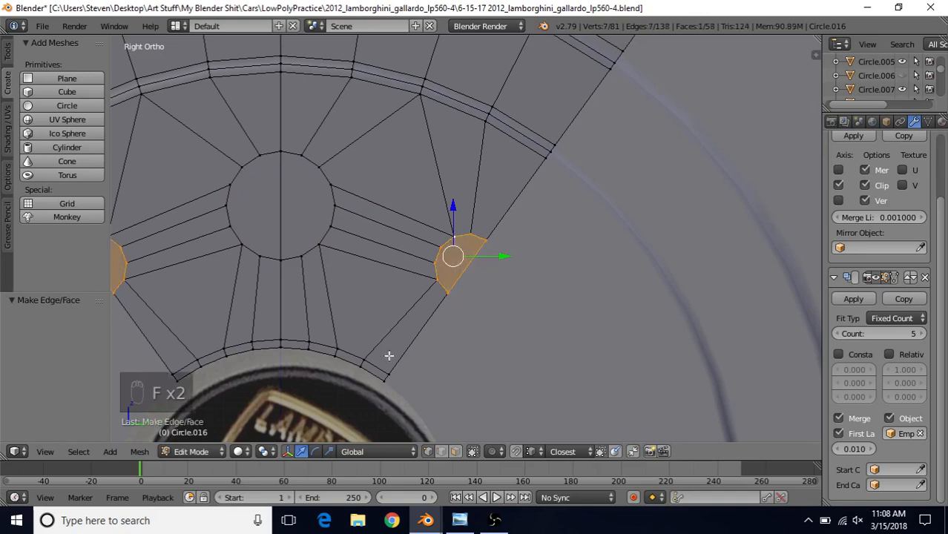
# Inset both hole-filling faces outward with Boundary off and Outset on, at a thickness of about 0.0049.
pyautogui.click(455, 451)
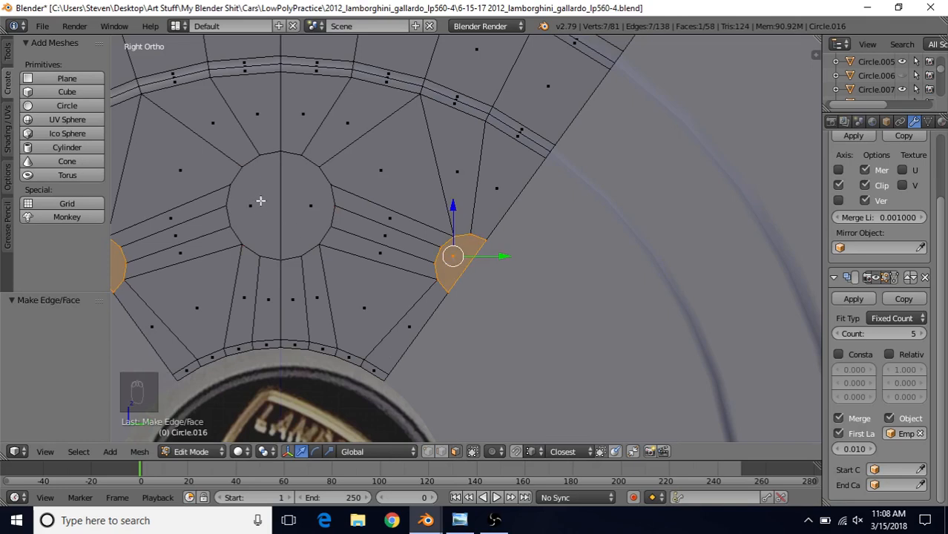
pyautogui.keyDown('shift'); pyautogui.rightClick(309, 200); pyautogui.keyUp('shift')
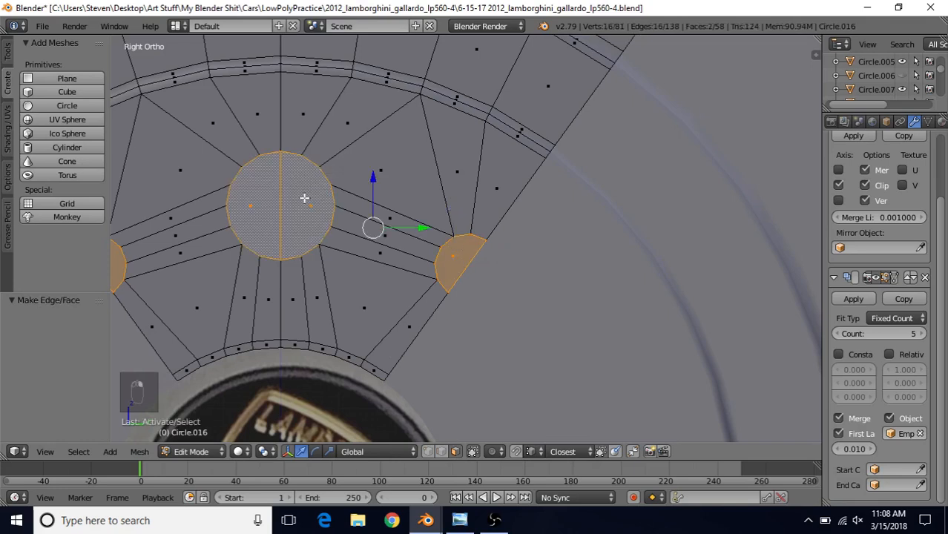
pyautogui.press('i')
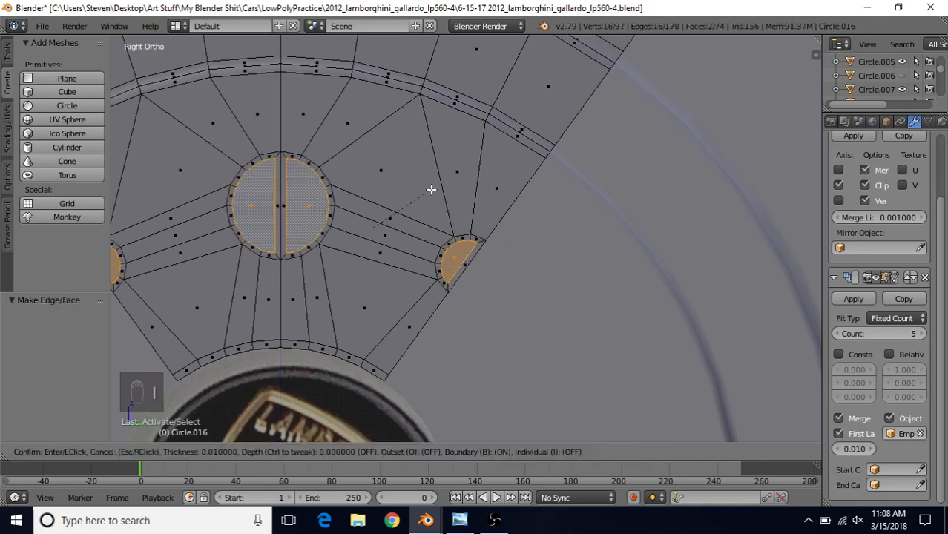
pyautogui.press('b')
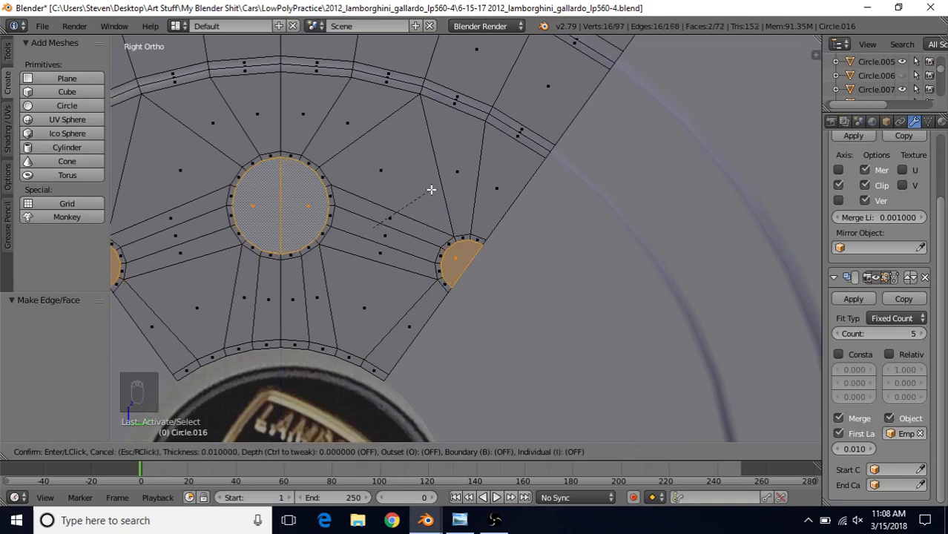
pyautogui.press('o')
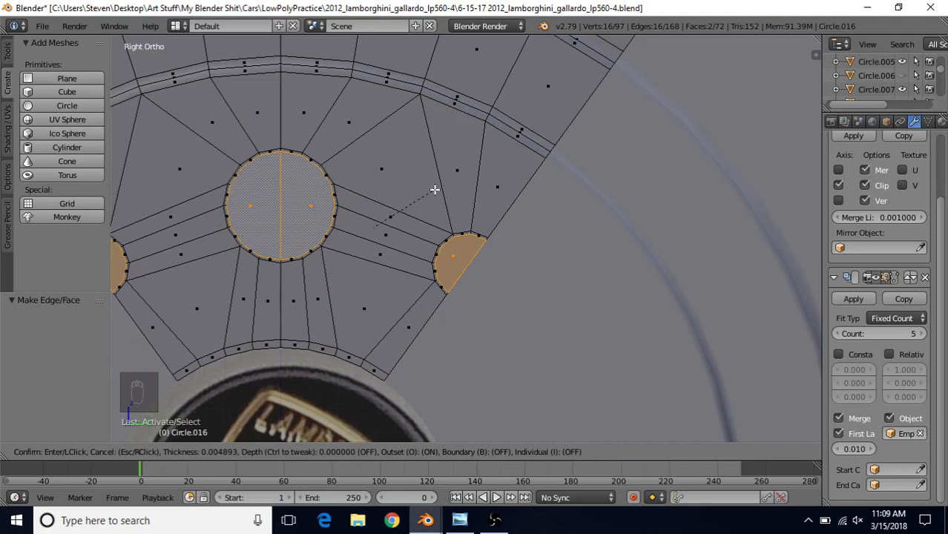
pyautogui.click(434, 190)
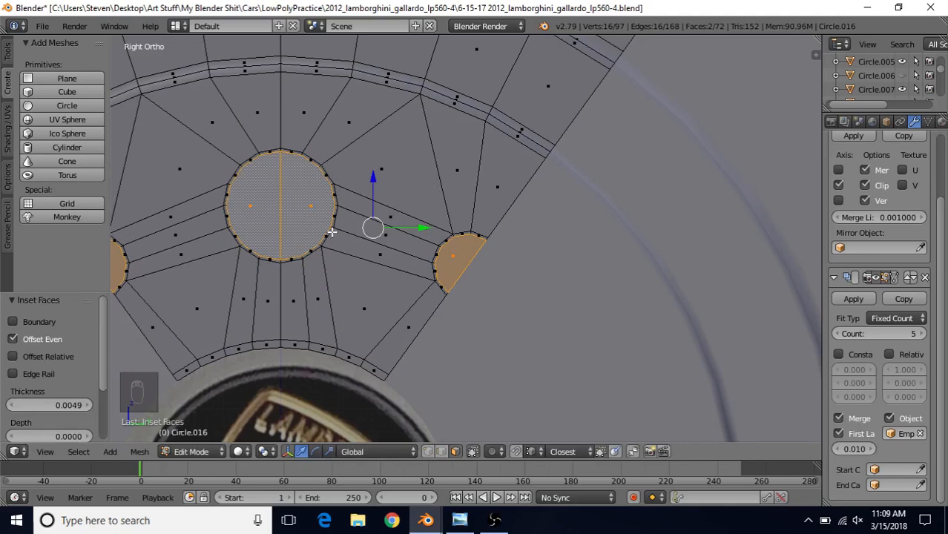
# Delete the faces filling the two holes and return to vertex selection mode.
pyautogui.press('Delete')
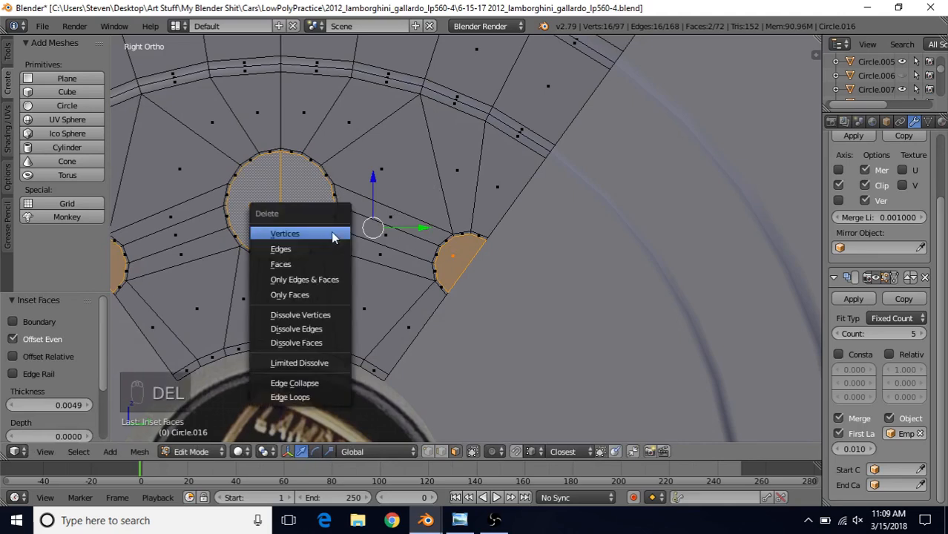
pyautogui.click(298, 264)
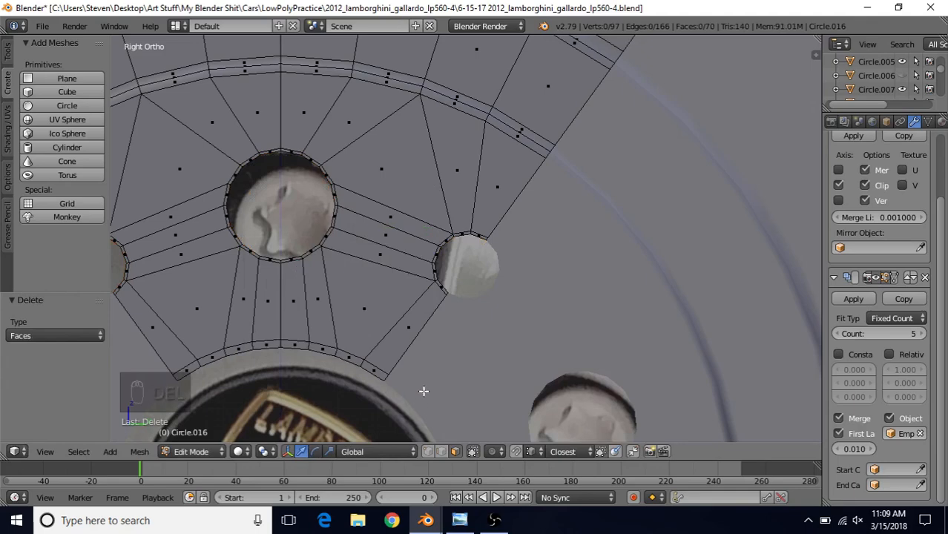
pyautogui.click(427, 451)
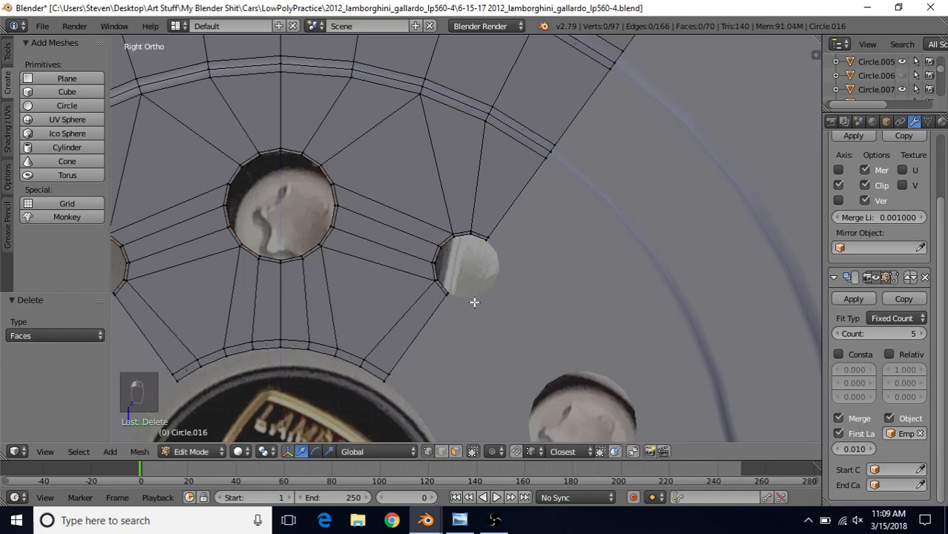
# Delete the vertices of the back edge loop around the disc wedge's outer rim.
pyautogui.scroll(-8, 474, 302)
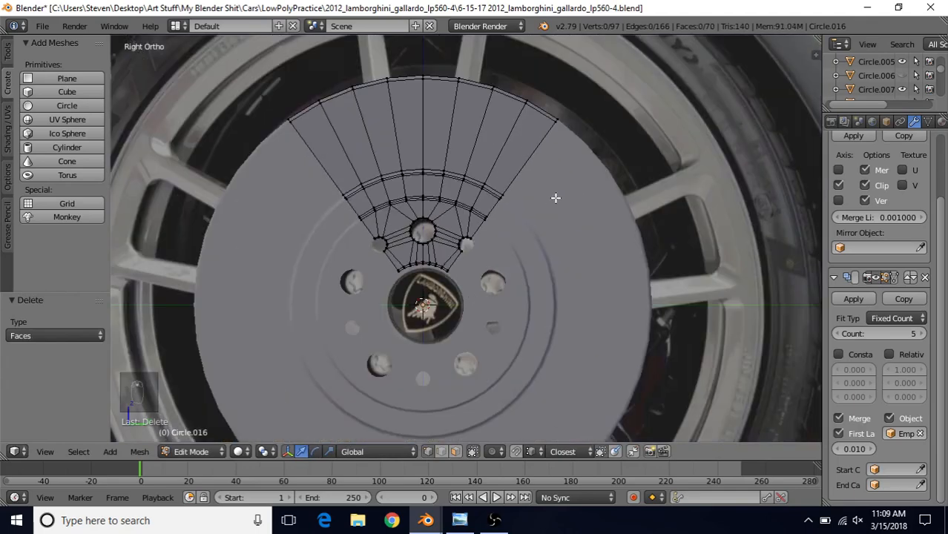
pyautogui.moveTo(556, 198); pyautogui.dragTo(489, 233, button='middle')
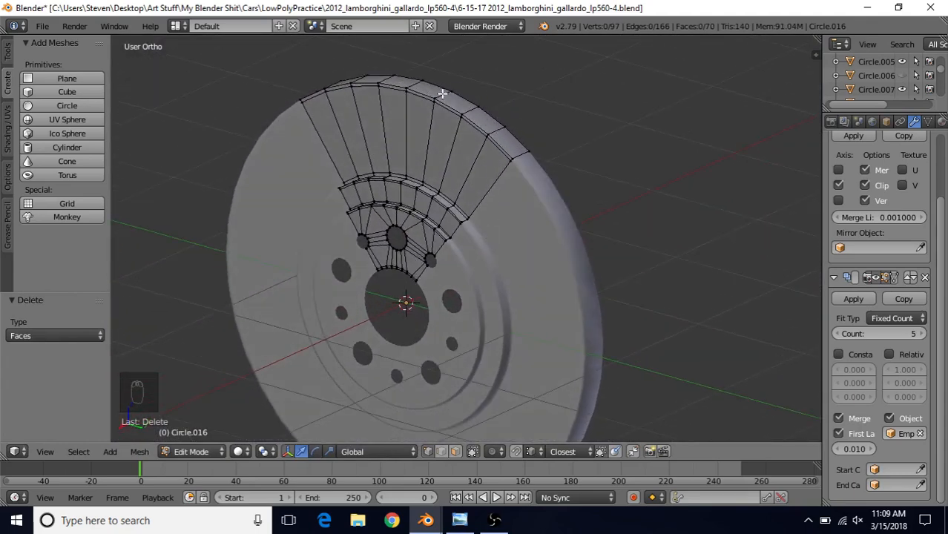
pyautogui.keyDown('alt'); pyautogui.rightClick(517, 133); pyautogui.keyUp('alt')
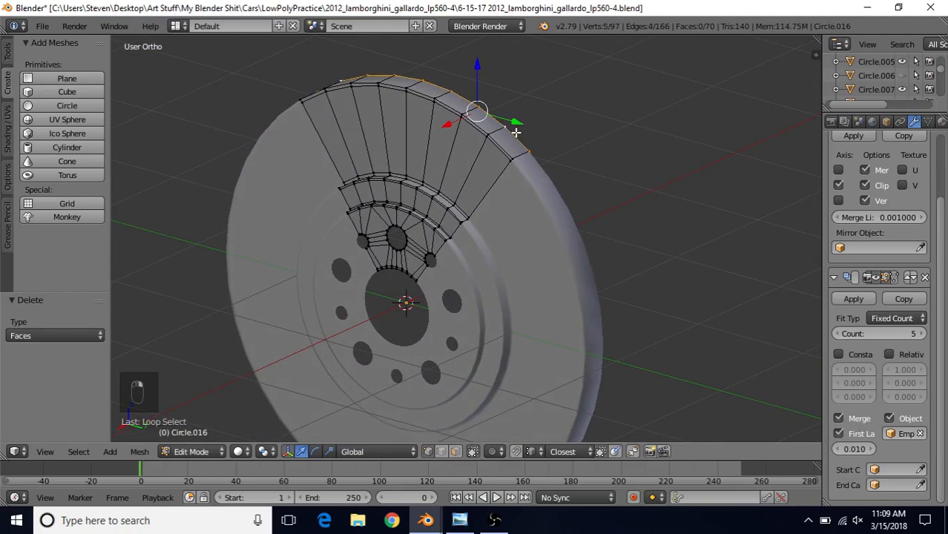
pyautogui.press('Delete')
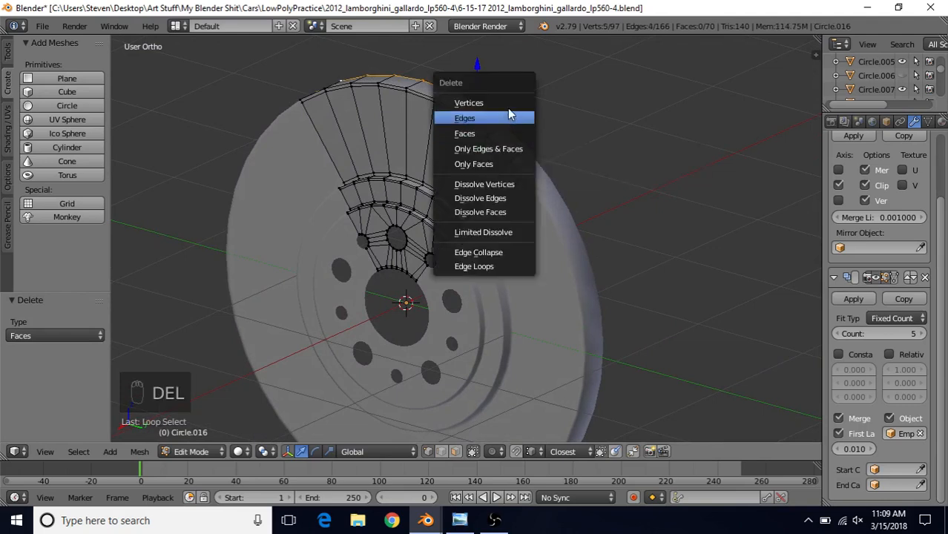
pyautogui.click(506, 105)
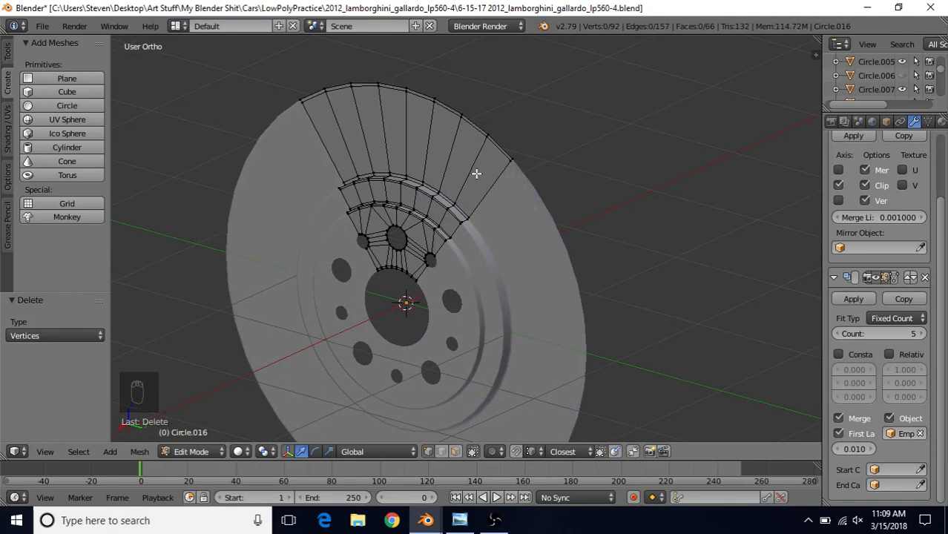
# Extrude the entire disc wedge and move the extruded copy -0.173 along X to give it thickness.
pyautogui.press('a')
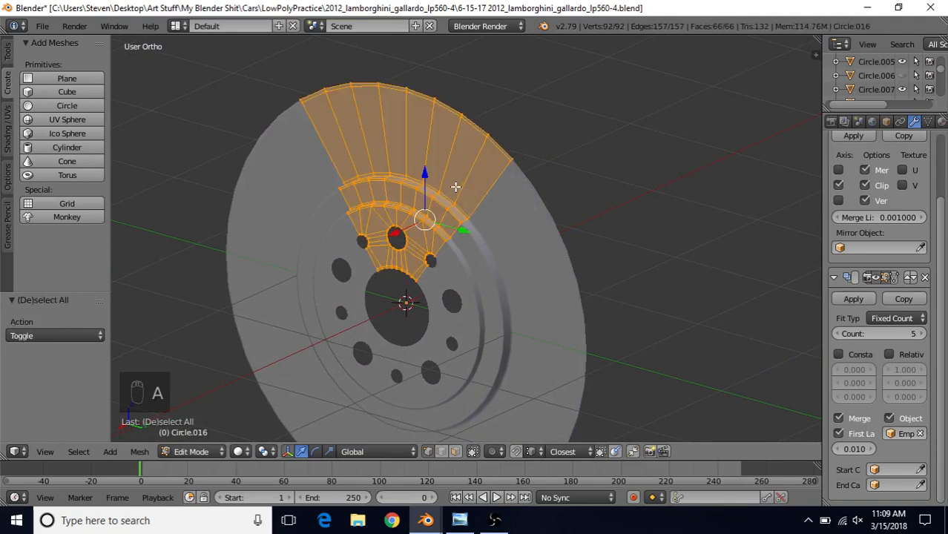
pyautogui.press('e')
pyautogui.rightClick(452, 154)
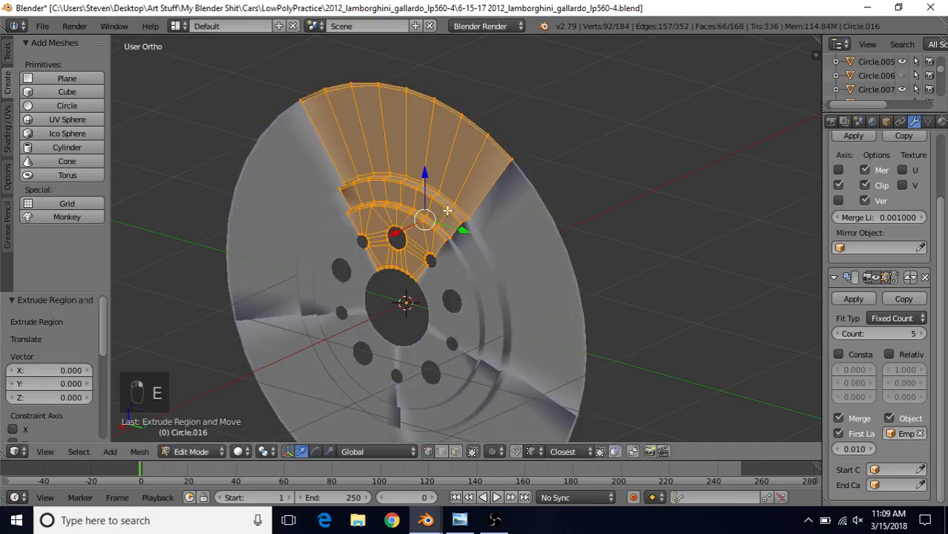
pyautogui.moveTo(447, 211); pyautogui.dragTo(387, 221, button='middle')
pyautogui.moveTo(371, 227); pyautogui.dragTo(392, 222)
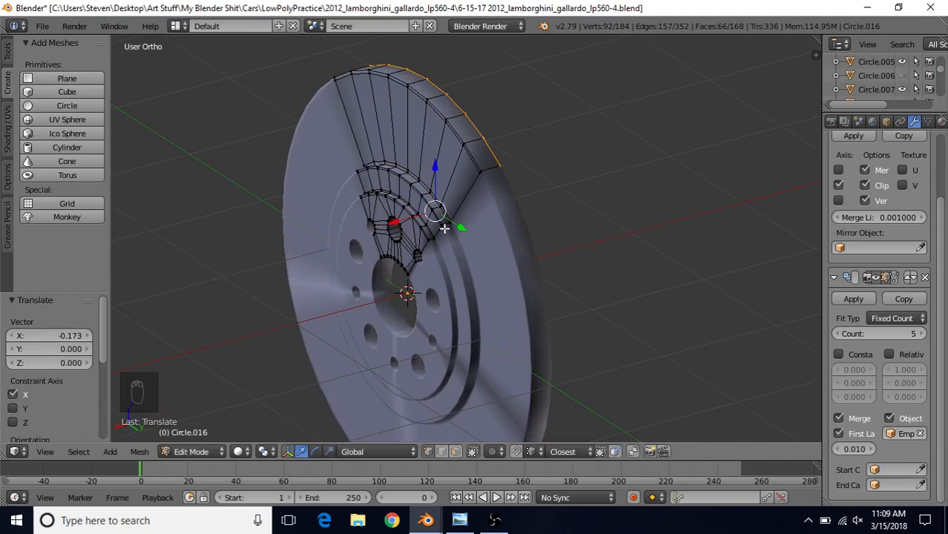
# Fine-tune the disc's thickness by moving the extruded back side 0.068, 0.012 and -0.004 along X.
pyautogui.moveTo(438, 223); pyautogui.dragTo(427, 216, button='middle')
pyautogui.scroll(2, 427, 216)
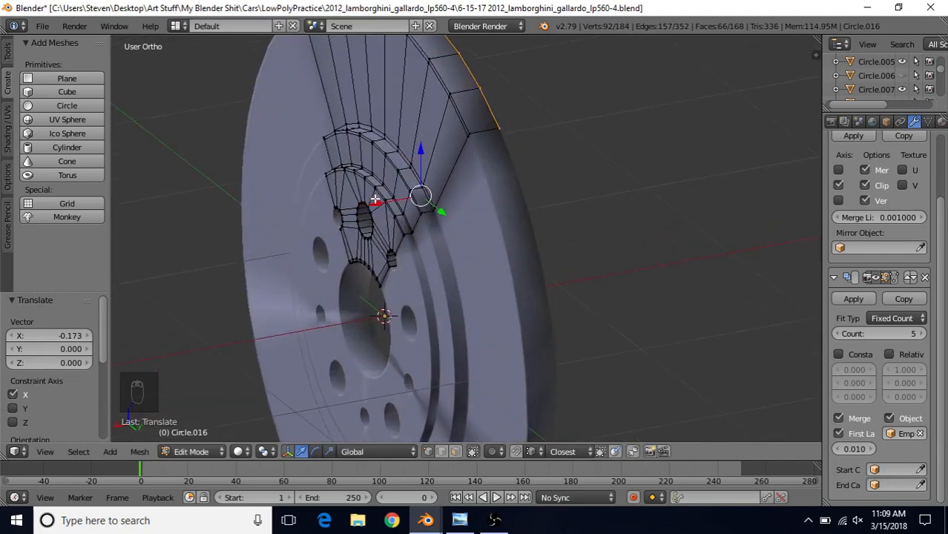
pyautogui.moveTo(376, 201); pyautogui.dragTo(364, 206)
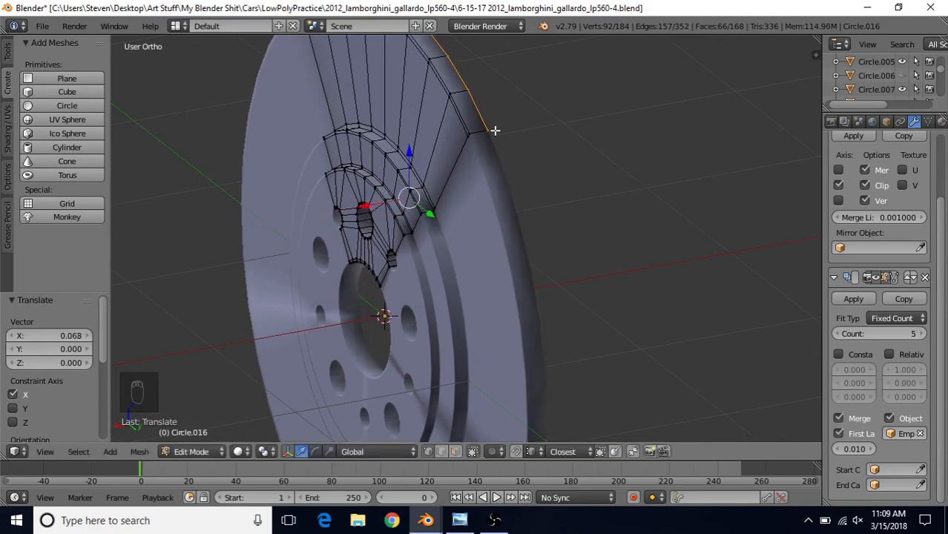
pyautogui.moveTo(364, 206); pyautogui.dragTo(363, 211)
pyautogui.moveTo(362, 212); pyautogui.dragTo(325, 195, button='middle')
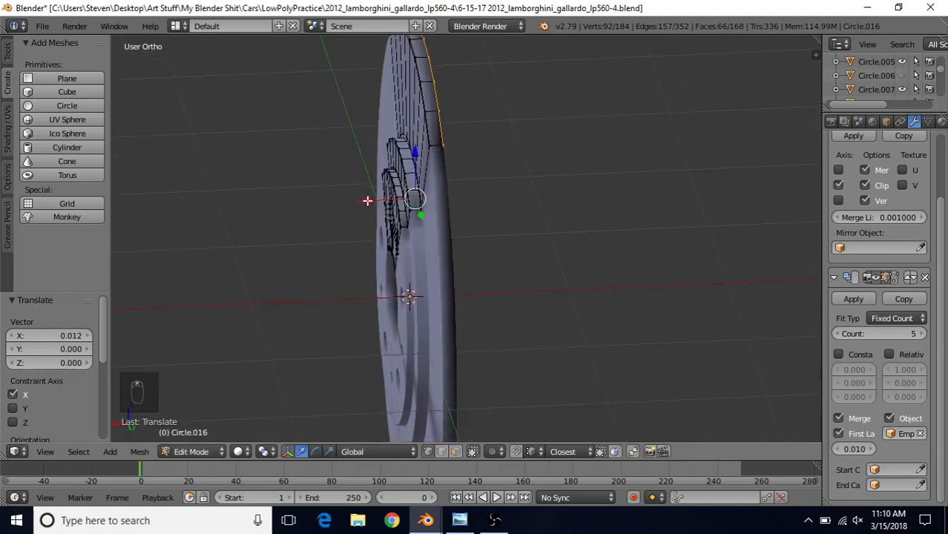
pyautogui.moveTo(367, 200); pyautogui.dragTo(368, 201)
pyautogui.moveTo(368, 201); pyautogui.dragTo(443, 176, button='middle')
pyautogui.scroll(2, 442, 180)
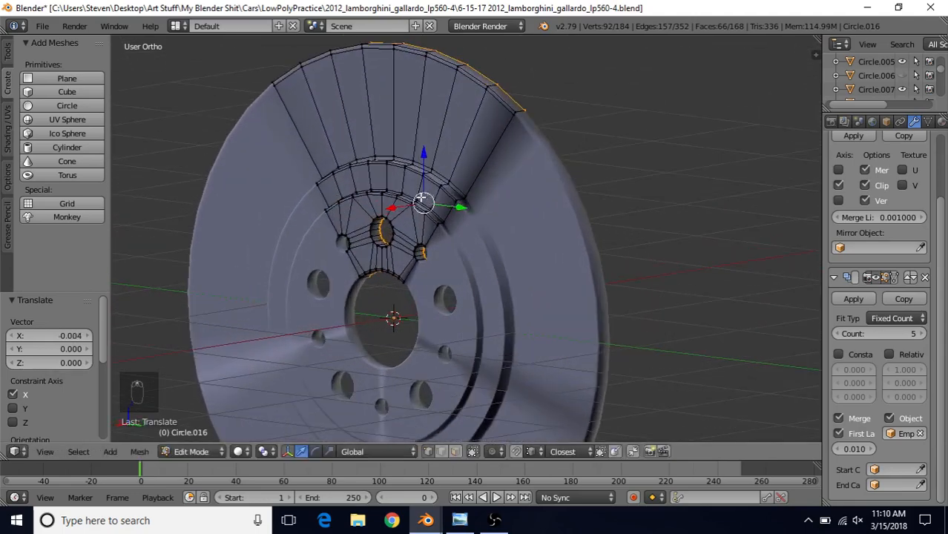
# Recalculate the normals of the whole wedge mesh to make them consistent, and clear the selection.
pyautogui.press('a')
pyautogui.press('a')
pyautogui.press('a')
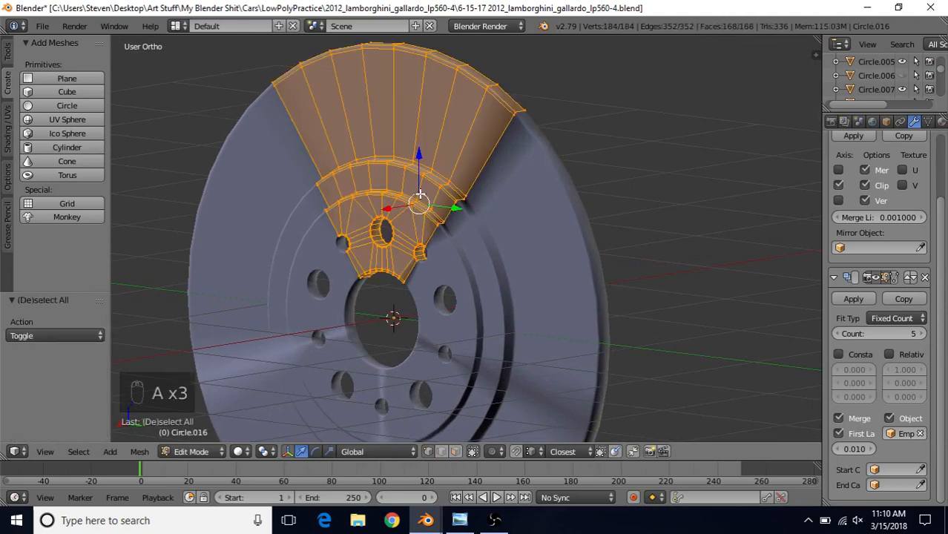
pyautogui.hotkey('ctrl', 'n')
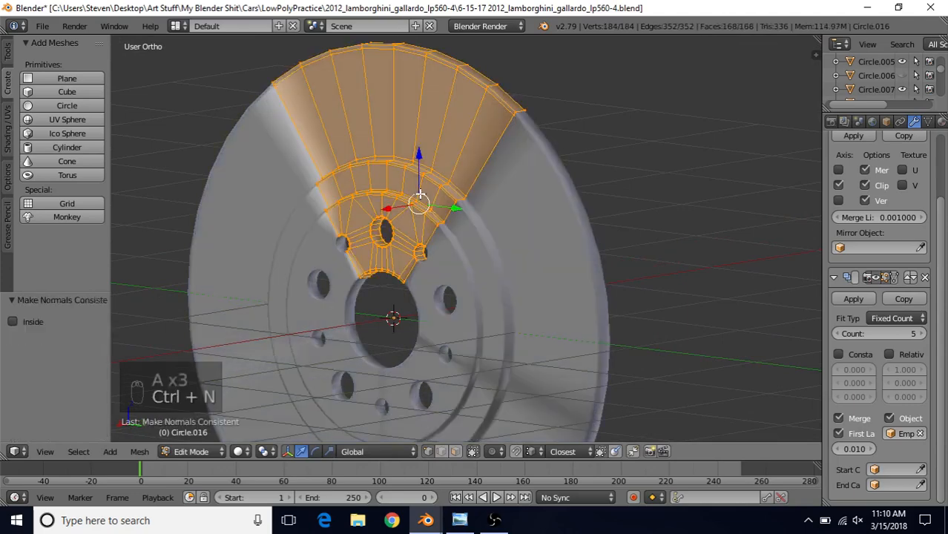
pyautogui.press('a')
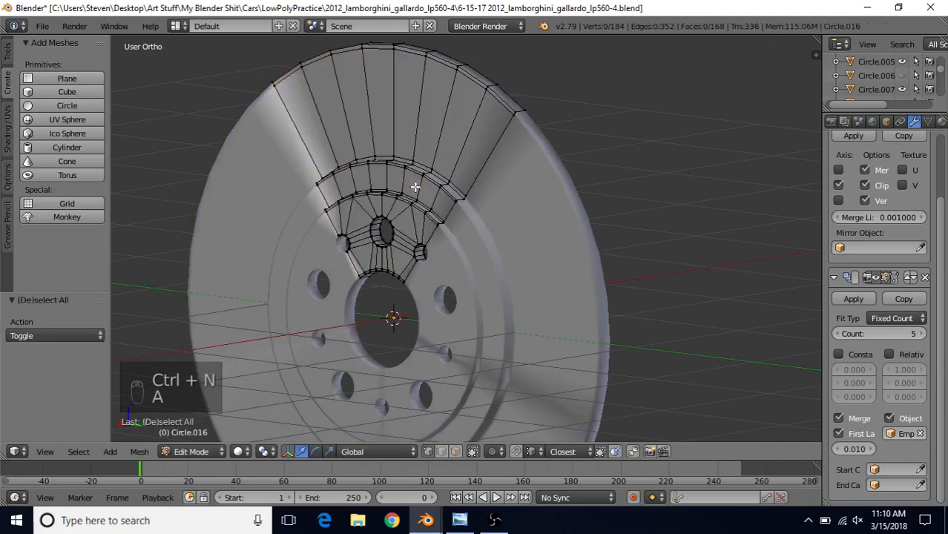
# Examine the shading of the full disc in Object Mode and return to Edit Mode.
pyautogui.moveTo(430, 207)
pyautogui.mouseDown(button='middle')
pyautogui.moveTo(448, 206)
pyautogui.moveTo(450, 216)
pyautogui.moveTo(432, 196)
pyautogui.mouseUp(button='middle')
pyautogui.press('Tab')
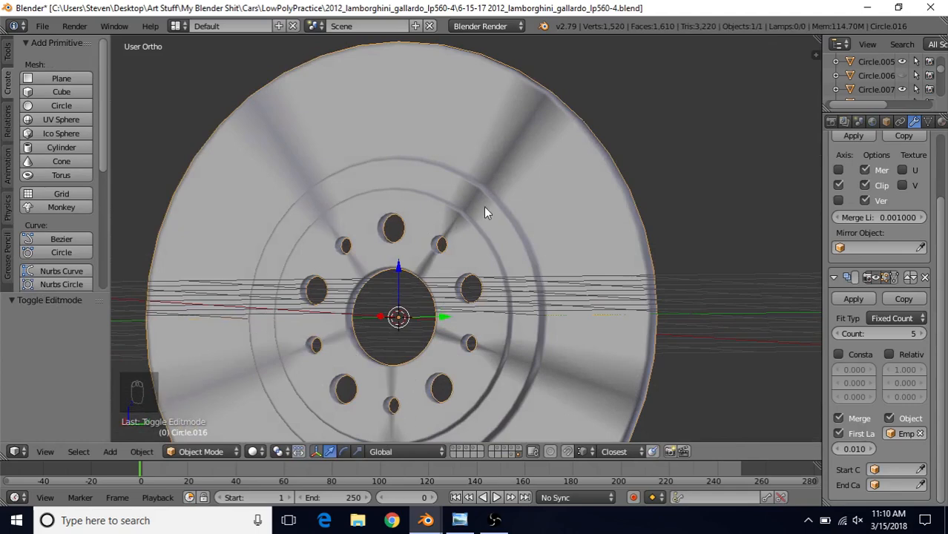
pyautogui.moveTo(484, 195); pyautogui.dragTo(453, 236, button='middle')
pyautogui.press('Tab')
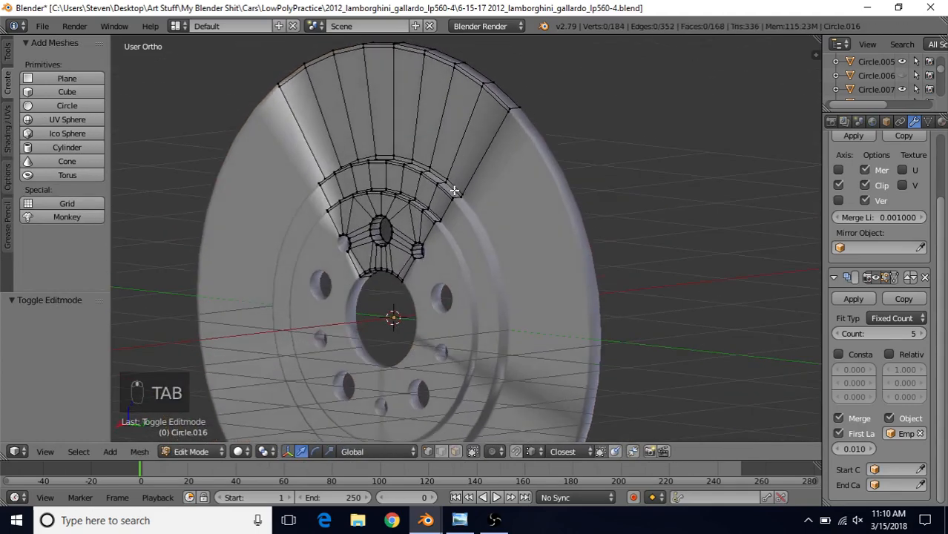
# Switch to face selection mode and check the thickened wedge's side seams in wireframe and solid shading.
pyautogui.scroll(4, 461, 243)
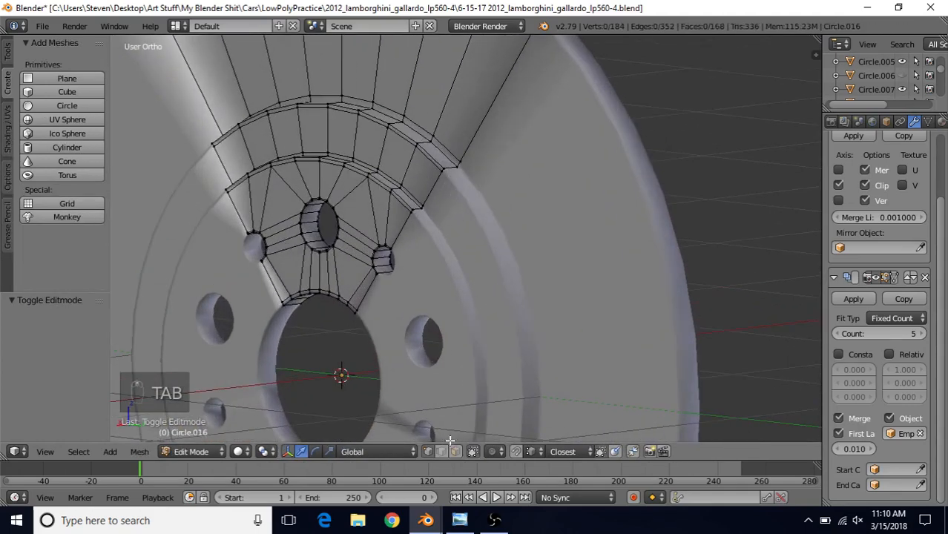
pyautogui.click(428, 452)
pyautogui.moveTo(523, 262); pyautogui.dragTo(512, 305, button='middle')
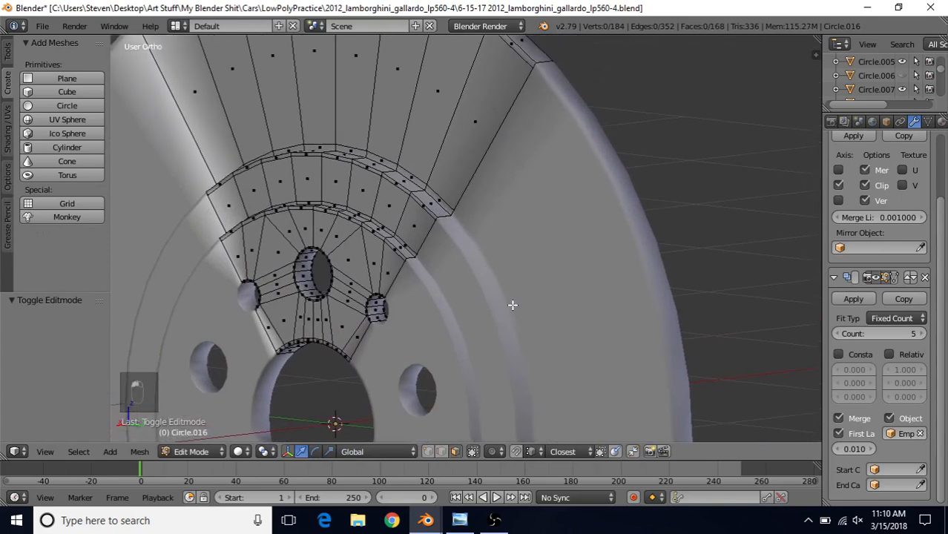
pyautogui.press('z')
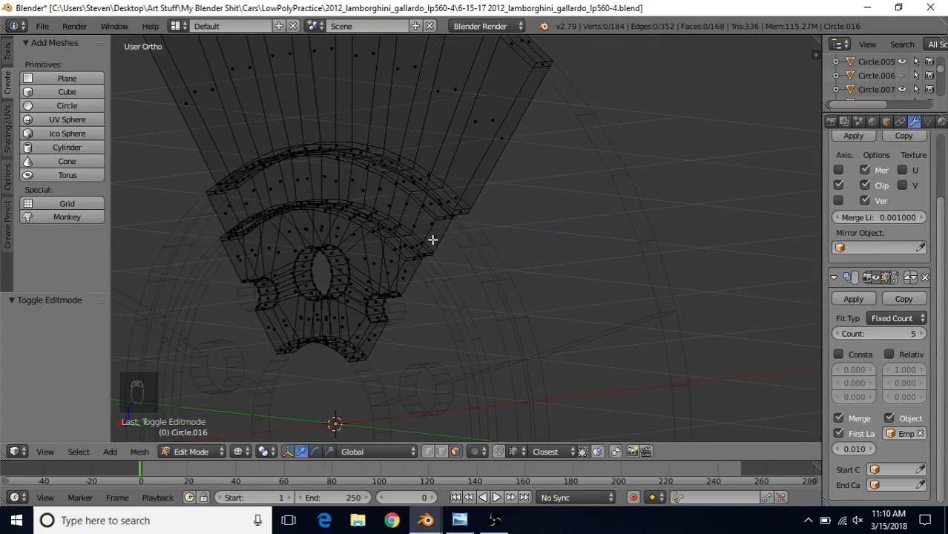
pyautogui.press('z')
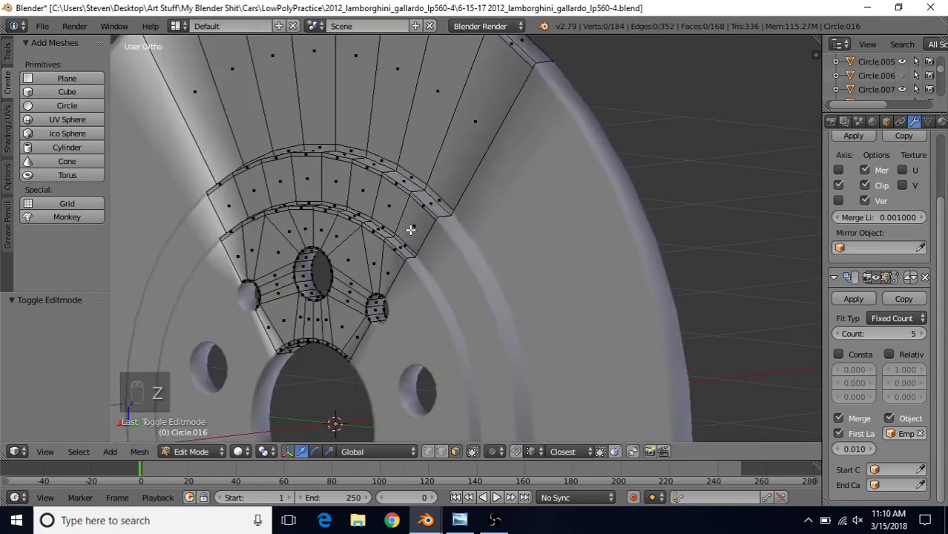
pyautogui.press('Tab')
pyautogui.press('Tab')
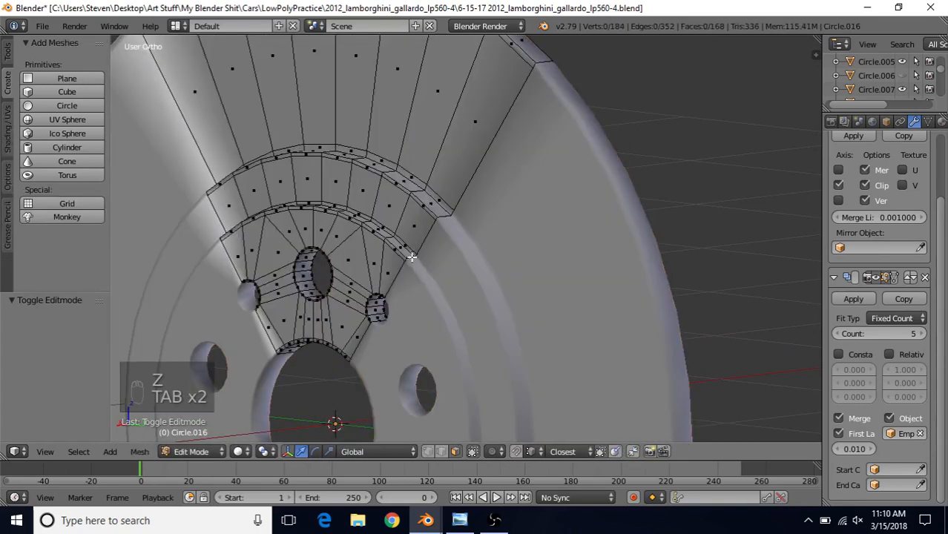
# In wireframe, select a long side face of the wedge, extend the selection to all Co-planar faces, and delete those faces.
pyautogui.press('z')
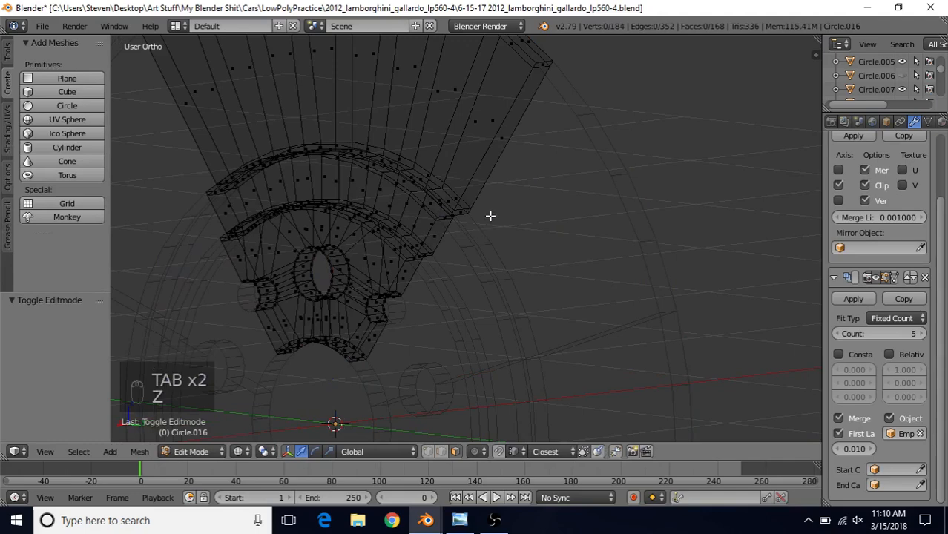
pyautogui.moveTo(476, 213); pyautogui.dragTo(468, 296, button='middle')
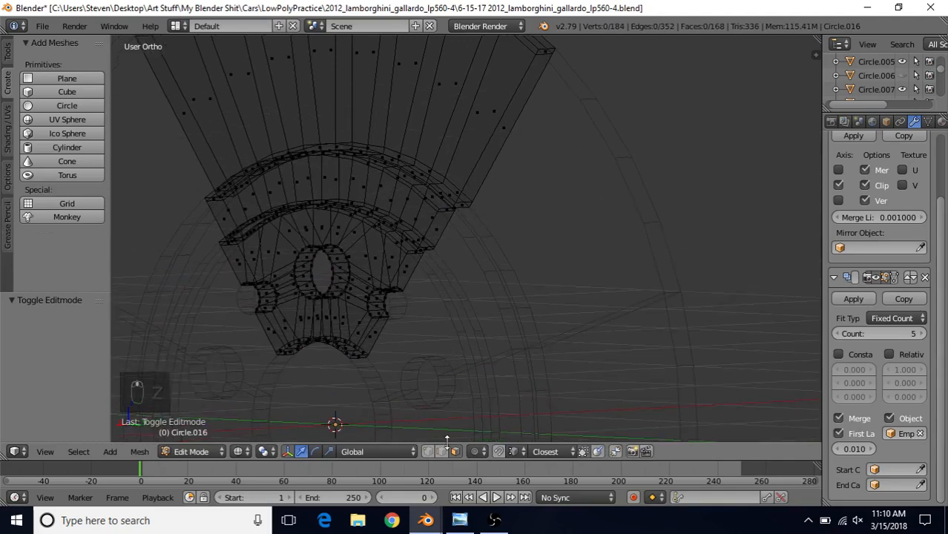
pyautogui.rightClick(502, 132)
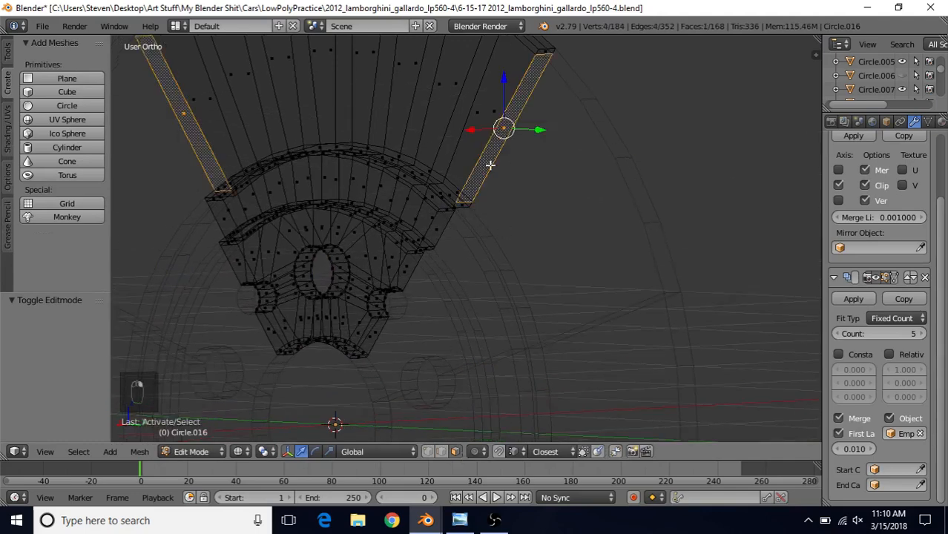
pyautogui.click(80, 452)
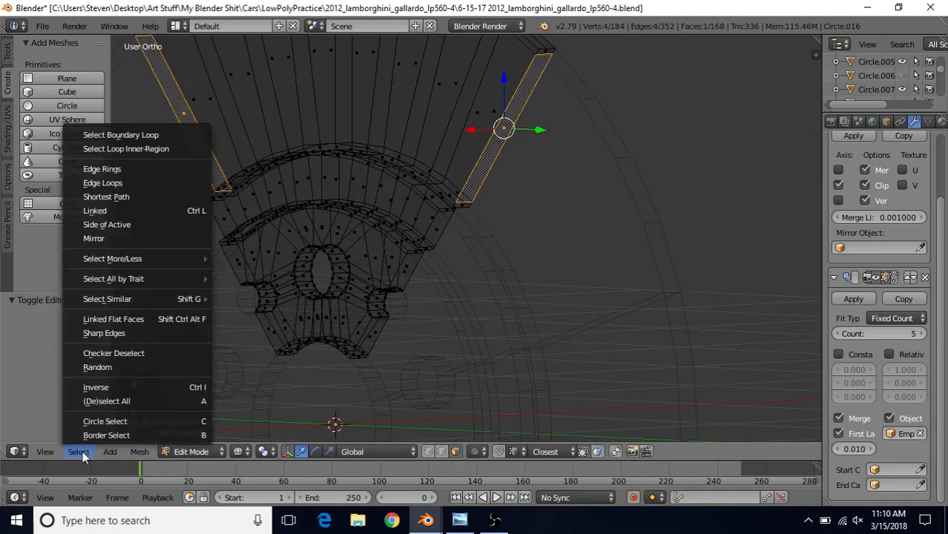
pyautogui.moveTo(131, 300)
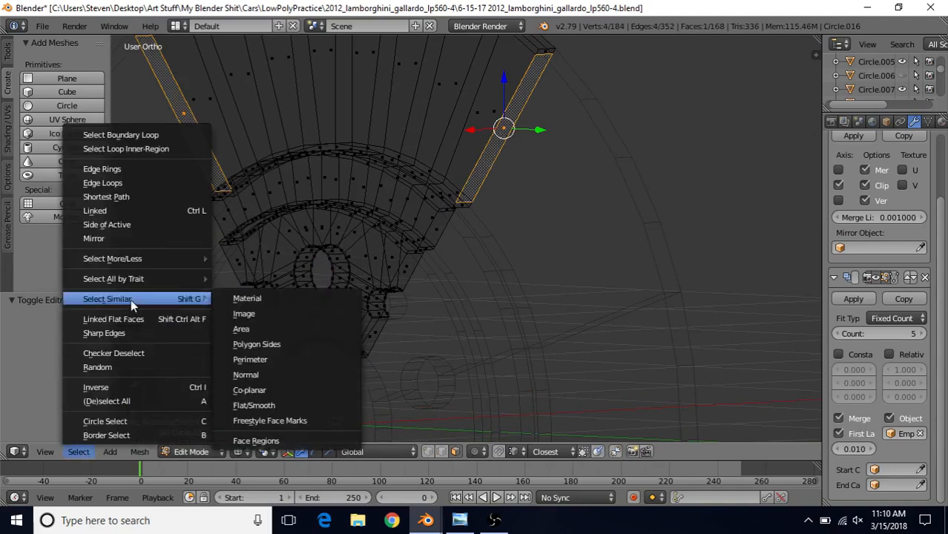
pyautogui.click(275, 391)
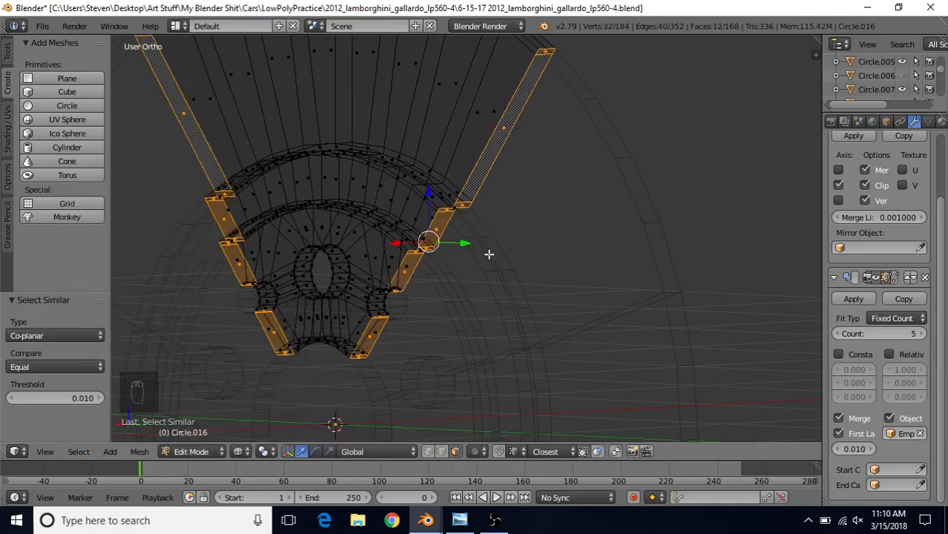
pyautogui.press('Delete')
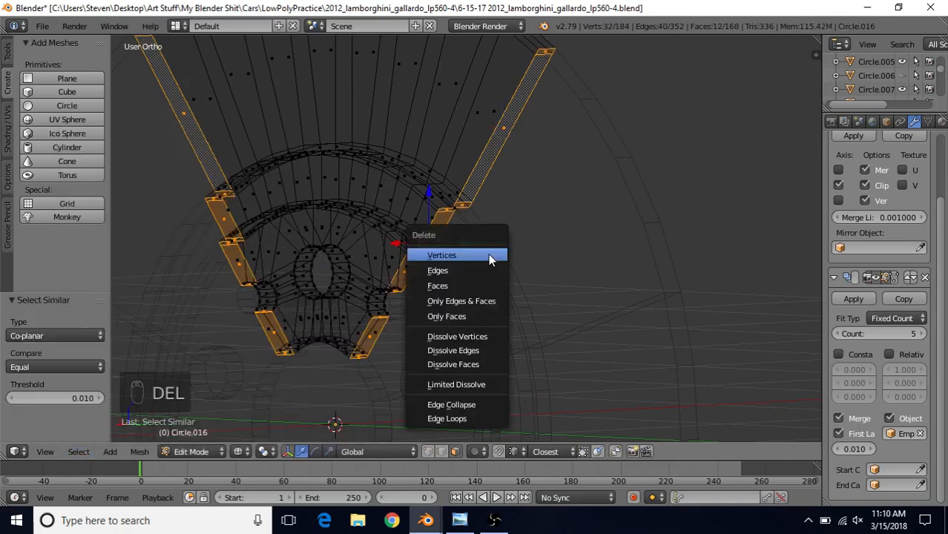
pyautogui.click(454, 287)
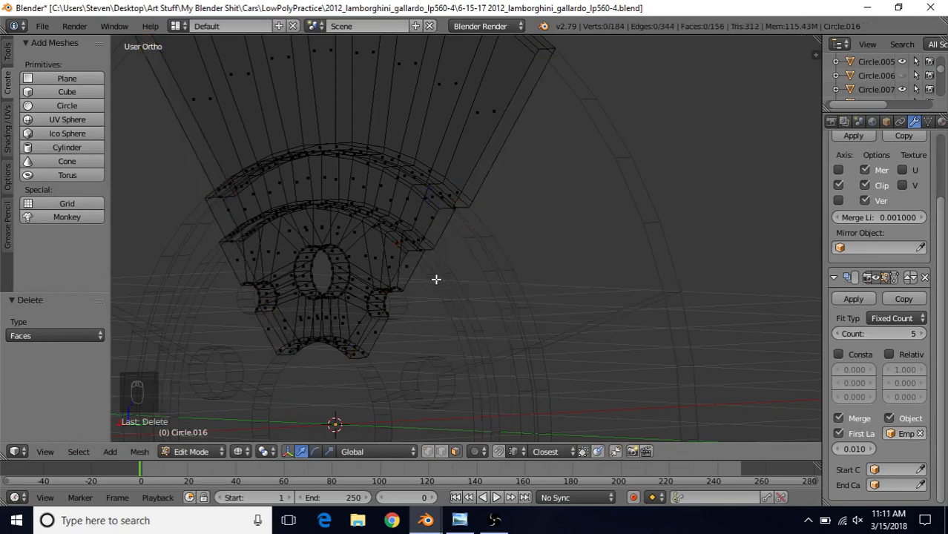
# Examine the full disc's front and back in solid shading in Object Mode for remaining seam artifacts.
pyautogui.press('Tab')
pyautogui.press('z')
pyautogui.moveTo(436, 284); pyautogui.dragTo(445, 218, button='middle')
pyautogui.scroll(3, 448, 267)
pyautogui.press('Tab')
pyautogui.press('Tab')
pyautogui.scroll(2, 372, 190)
pyautogui.moveTo(370, 189); pyautogui.dragTo(371, 213, button='middle')
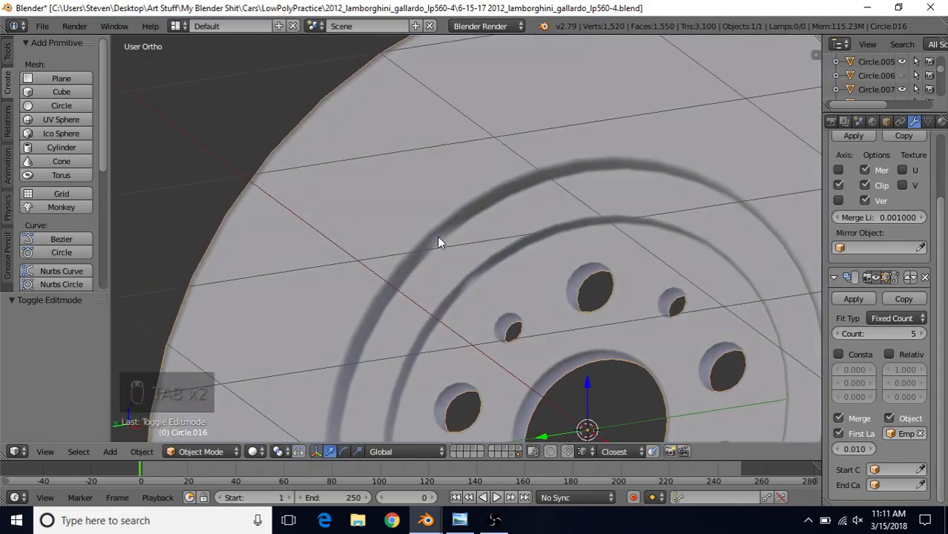
# Delete the two leftover internal side faces at the wedge's outer and inner ring steps, working in wireframe Edit Mode.
pyautogui.press('Tab')
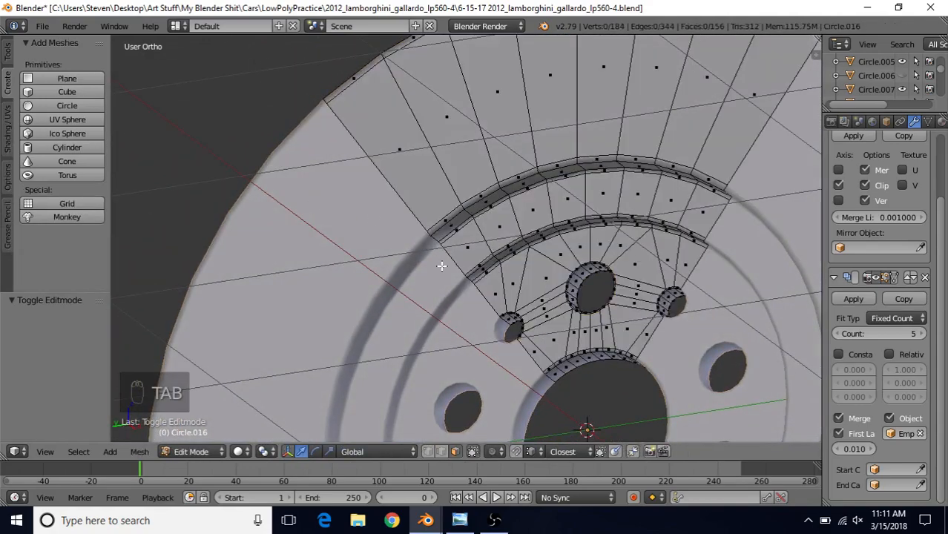
pyautogui.moveTo(440, 265); pyautogui.dragTo(477, 266, button='middle')
pyautogui.press('z')
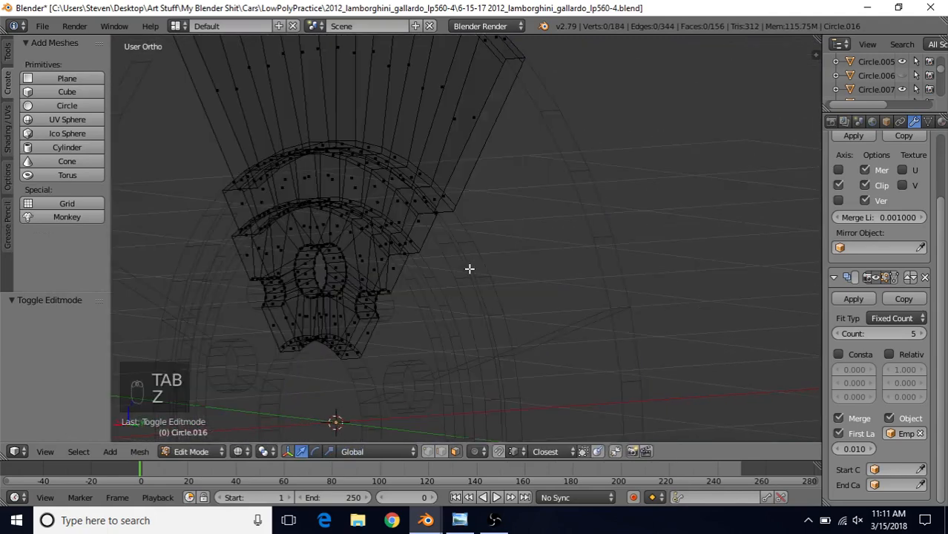
pyautogui.scroll(4, 493, 259)
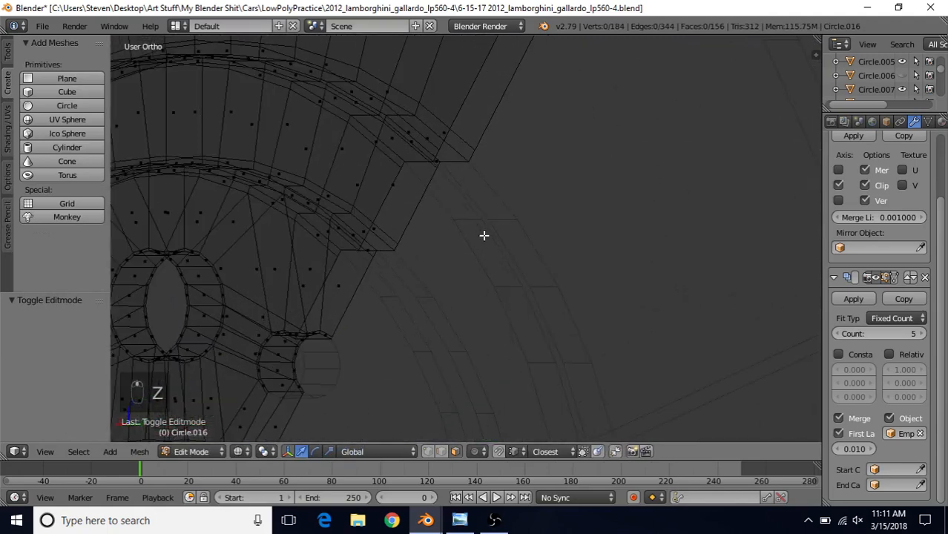
pyautogui.scroll(4, 442, 199)
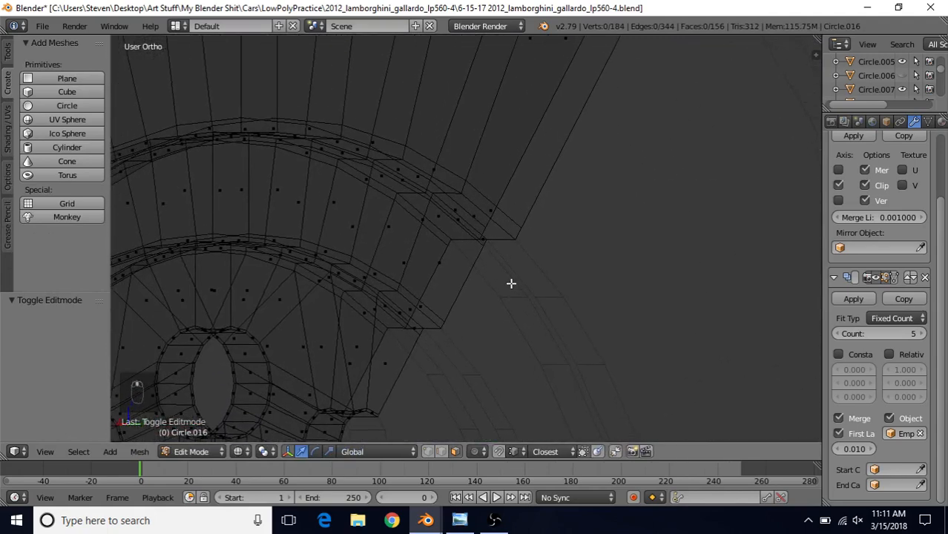
pyautogui.scroll(3, 509, 283)
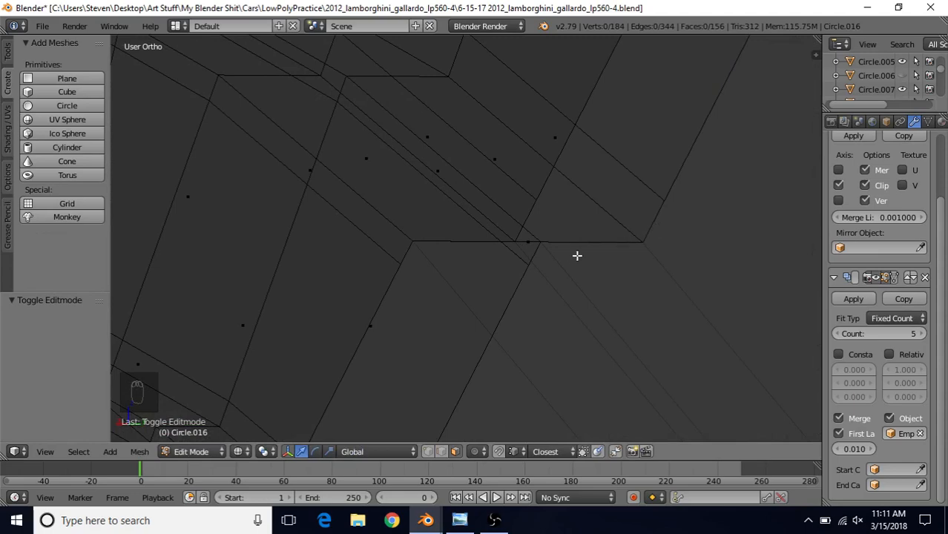
pyautogui.rightClick(529, 242)
pyautogui.scroll(-5, 546, 314)
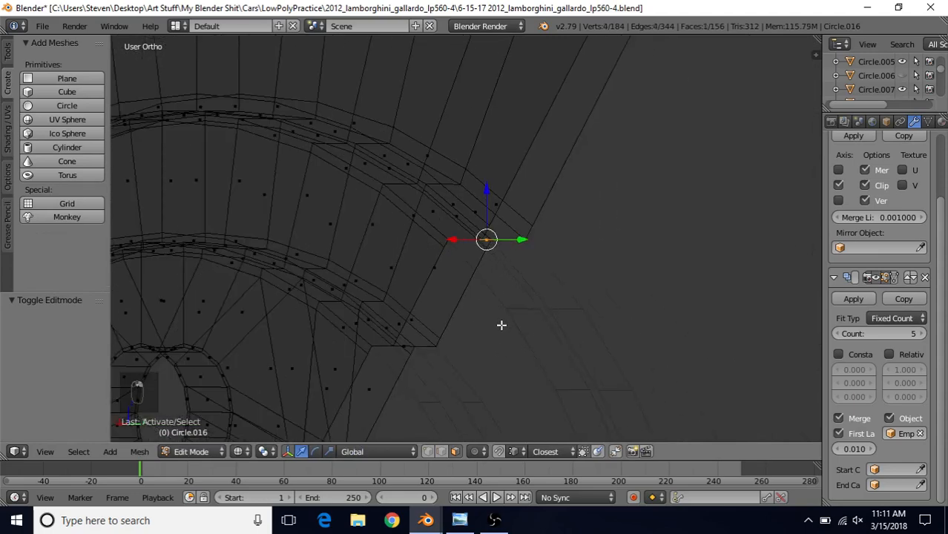
pyautogui.keyDown('shift'); pyautogui.moveTo(502, 325); pyautogui.dragTo(549, 223, button='middle'); pyautogui.keyUp('shift')
pyautogui.scroll(5, 470, 262)
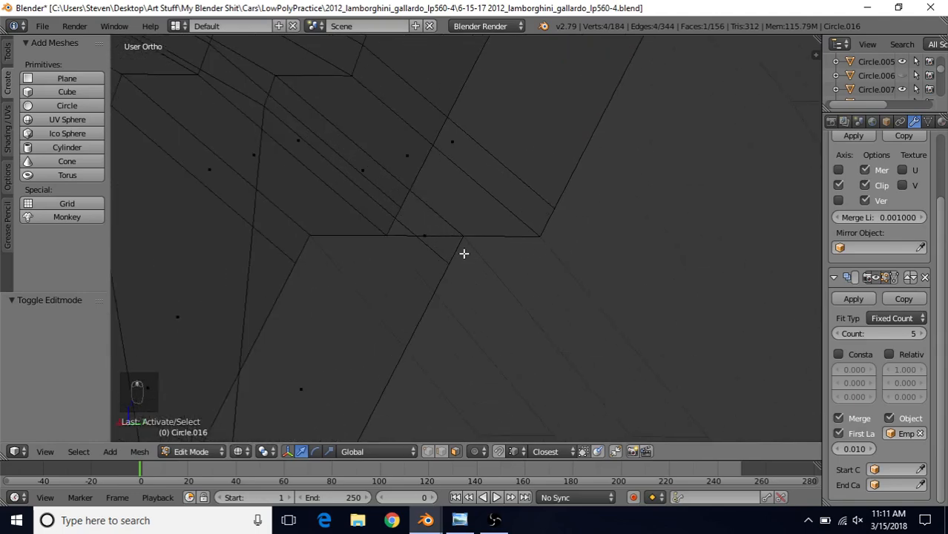
pyautogui.keyDown('shift'); pyautogui.rightClick(425, 235); pyautogui.keyUp('shift')
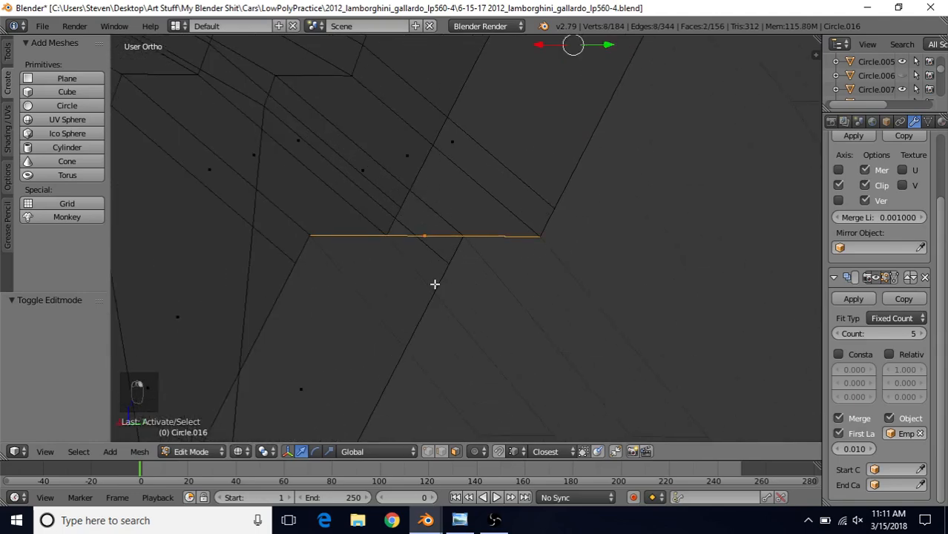
pyautogui.press('Delete')
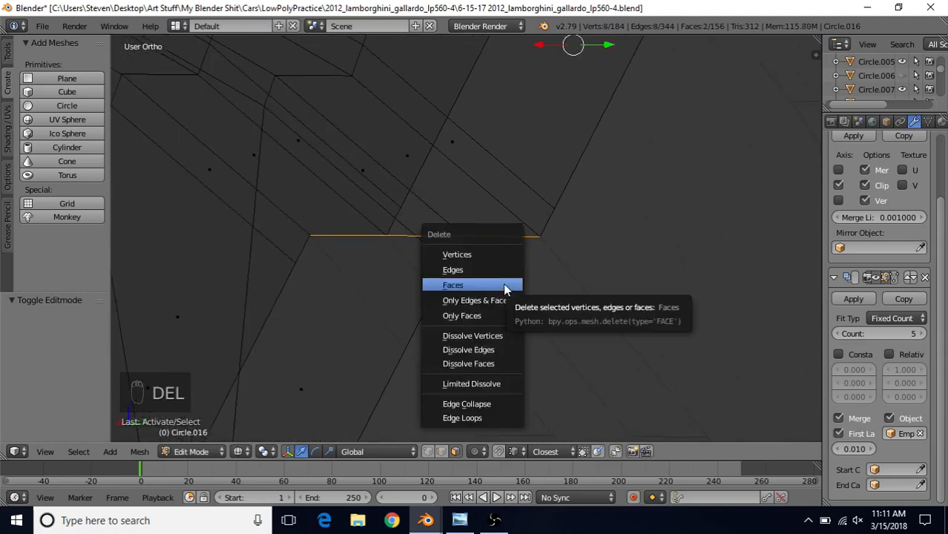
pyautogui.click(507, 283)
# Return to solid shading in Object Mode and inspect the ring steps and seams on both sides of the disc.
pyautogui.scroll(-8, 509, 329)
pyautogui.press('z')
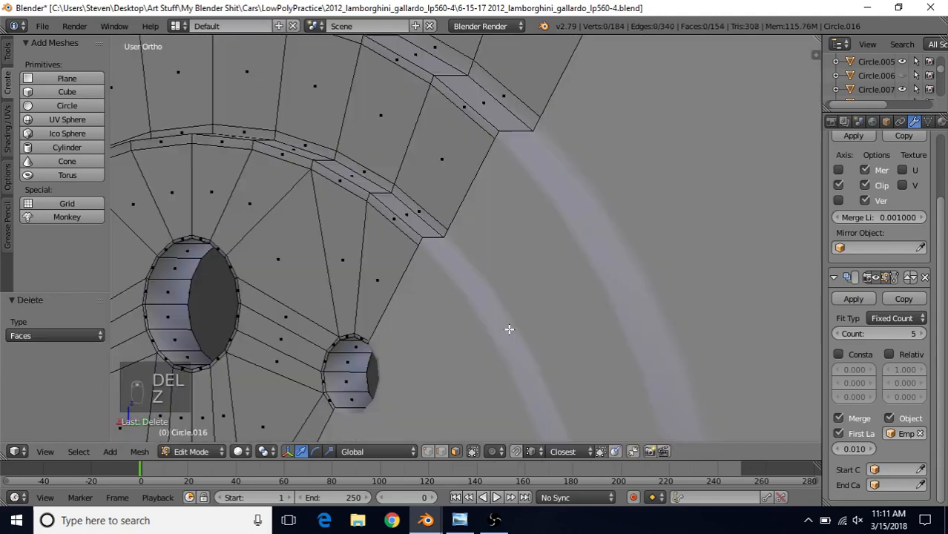
pyautogui.press('Tab')
pyautogui.moveTo(486, 330); pyautogui.dragTo(230, 226, button='middle')
pyautogui.scroll(6, 438, 223)
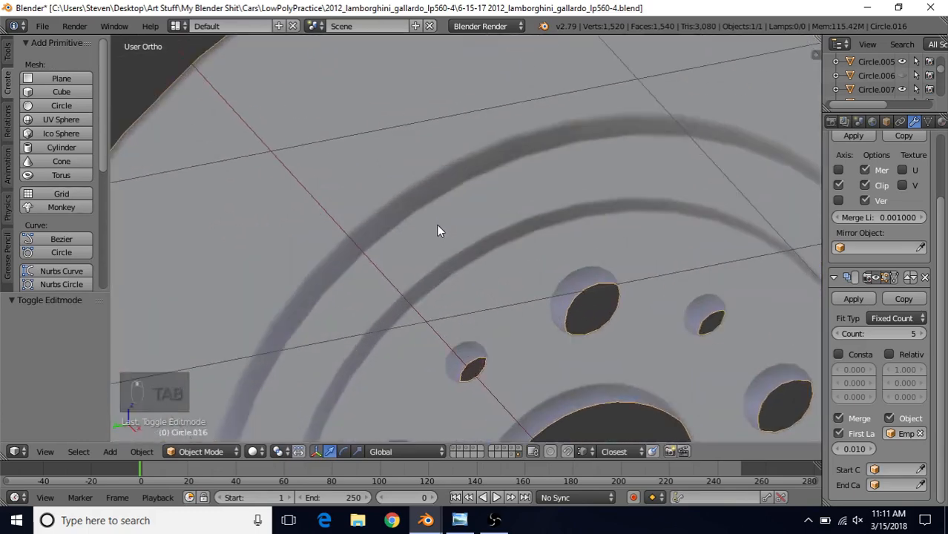
pyautogui.scroll(-5, 435, 288)
pyautogui.moveTo(480, 263); pyautogui.dragTo(472, 327, button='middle')
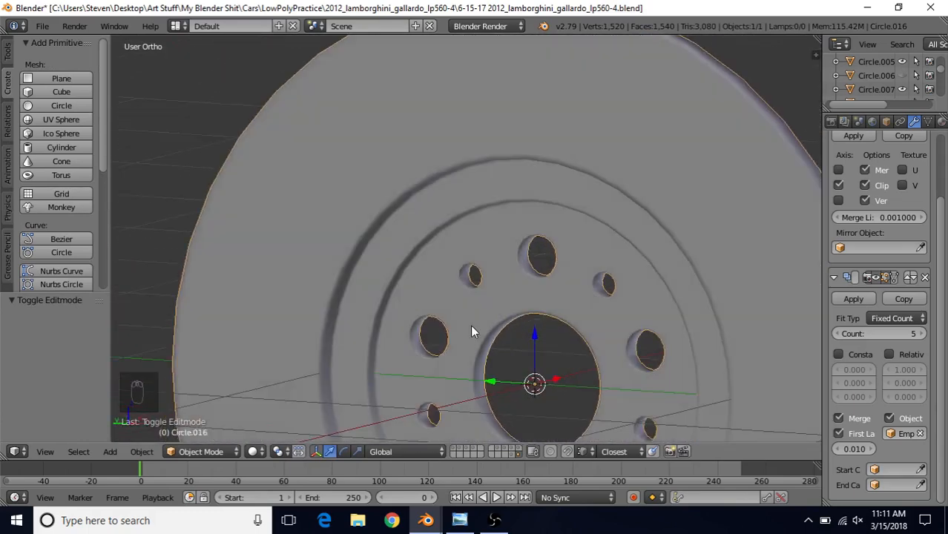
pyautogui.scroll(-2, 472, 280)
pyautogui.moveTo(472, 280); pyautogui.dragTo(436, 438, button='middle')
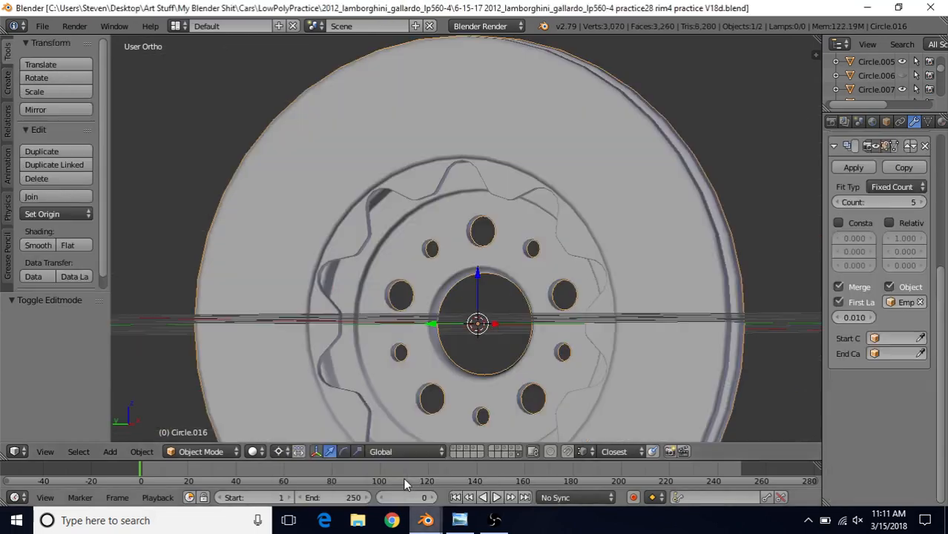
# Study the finished brake disc in the rim4 practice V18d file from its front, back and grooved outer edge.
pyautogui.moveTo(590, 232); pyautogui.dragTo(543, 238, button='middle')
pyautogui.scroll(3, 490, 262)
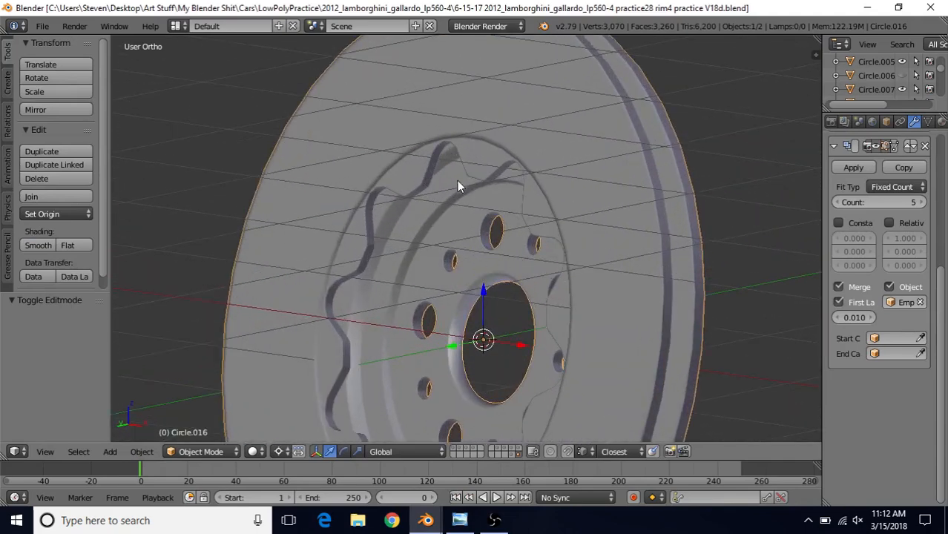
pyautogui.moveTo(457, 181); pyautogui.dragTo(477, 179, button='middle')
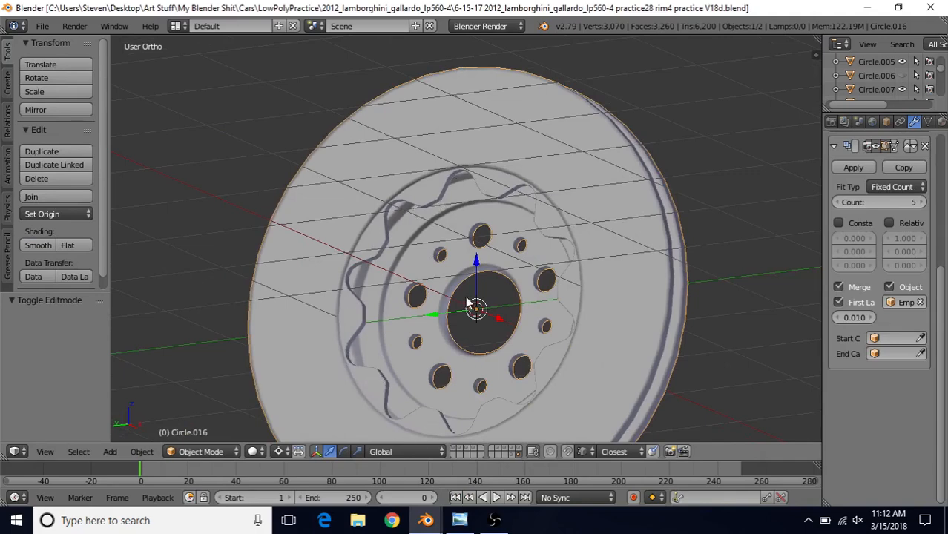
pyautogui.moveTo(469, 304); pyautogui.dragTo(441, 175, button='middle')
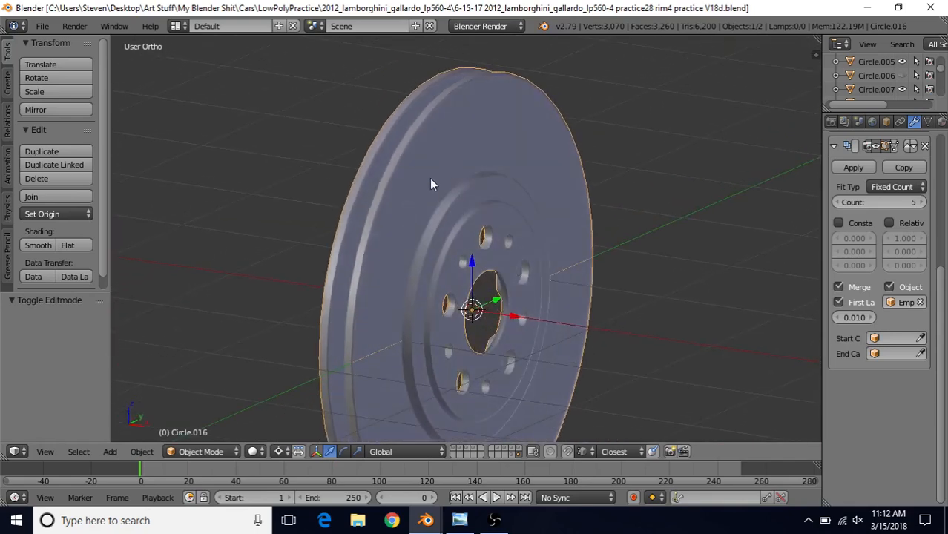
pyautogui.moveTo(434, 209); pyautogui.dragTo(549, 204, button='middle')
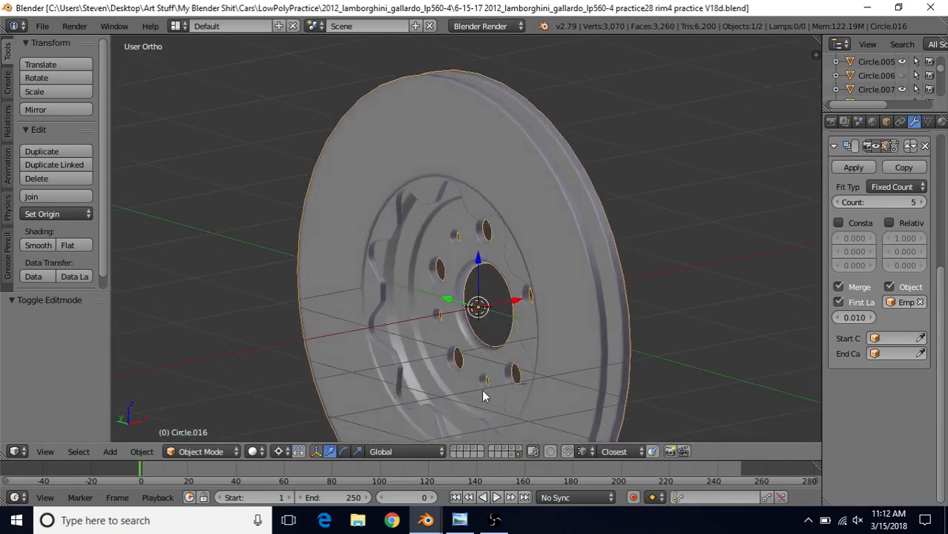
pyautogui.moveTo(497, 384); pyautogui.dragTo(556, 357, button='middle')
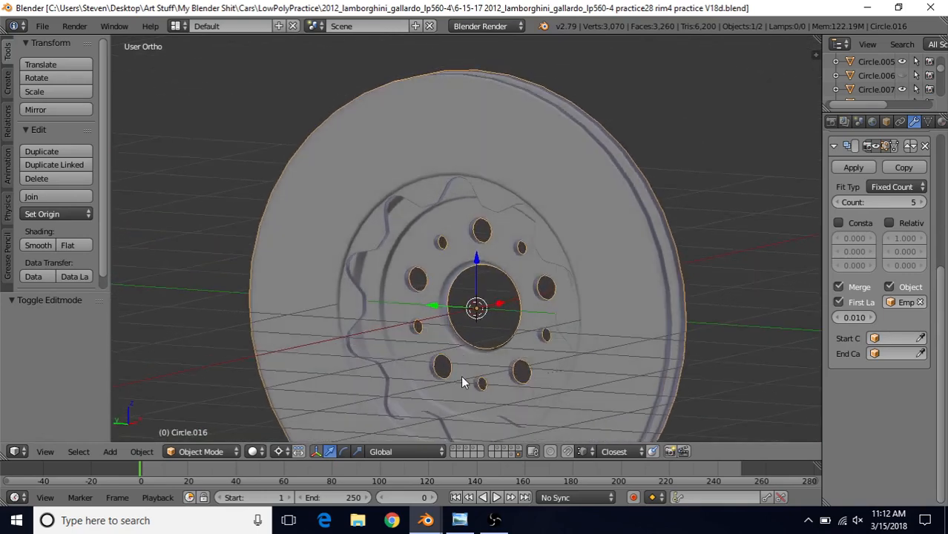
# Switch back to the working brake disc file and examine its wedge topology and outer edge in Edit and Object Mode.
pyautogui.moveTo(427, 522)
pyautogui.click(493, 478)
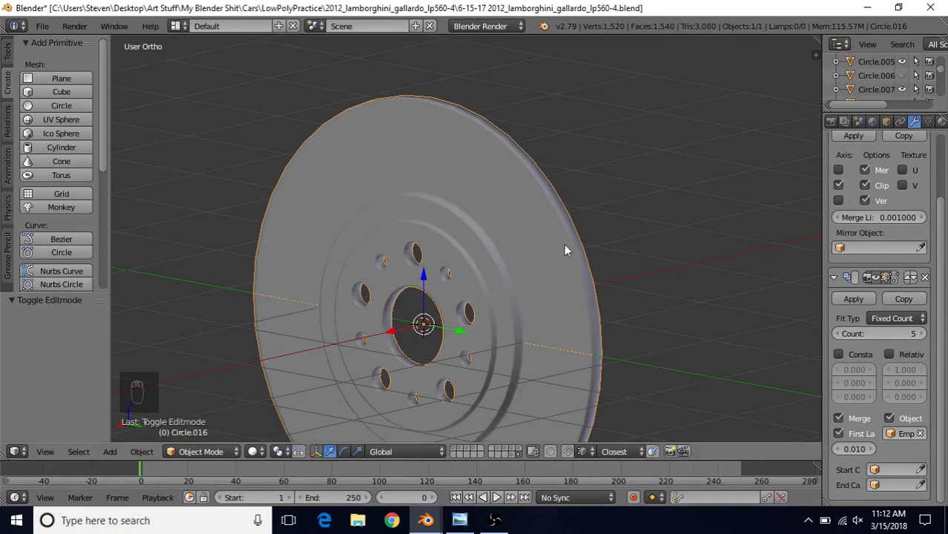
pyautogui.moveTo(565, 245); pyautogui.dragTo(553, 232, button='middle')
pyautogui.press('Tab')
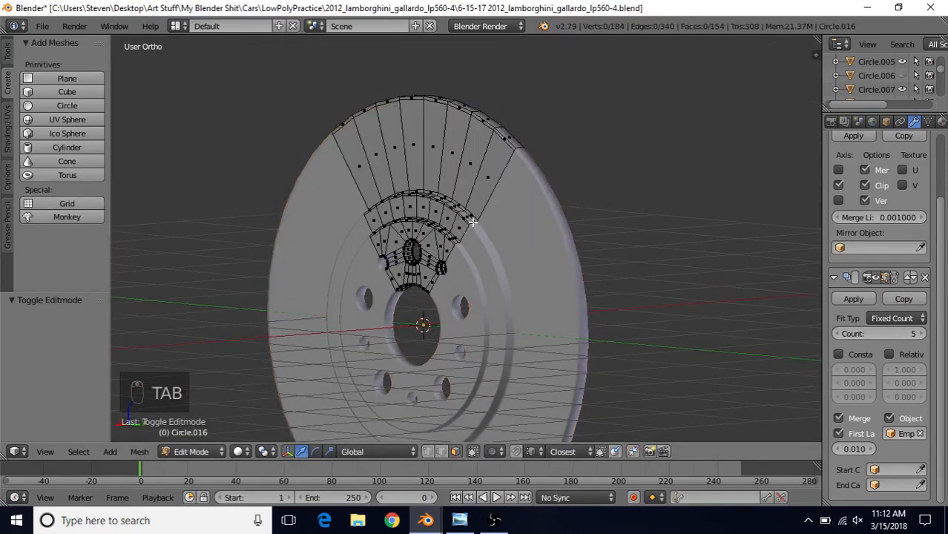
pyautogui.moveTo(515, 245); pyautogui.dragTo(492, 245, button='middle')
pyautogui.press('Tab')
pyautogui.moveTo(543, 282); pyautogui.dragTo(530, 270, button='middle')
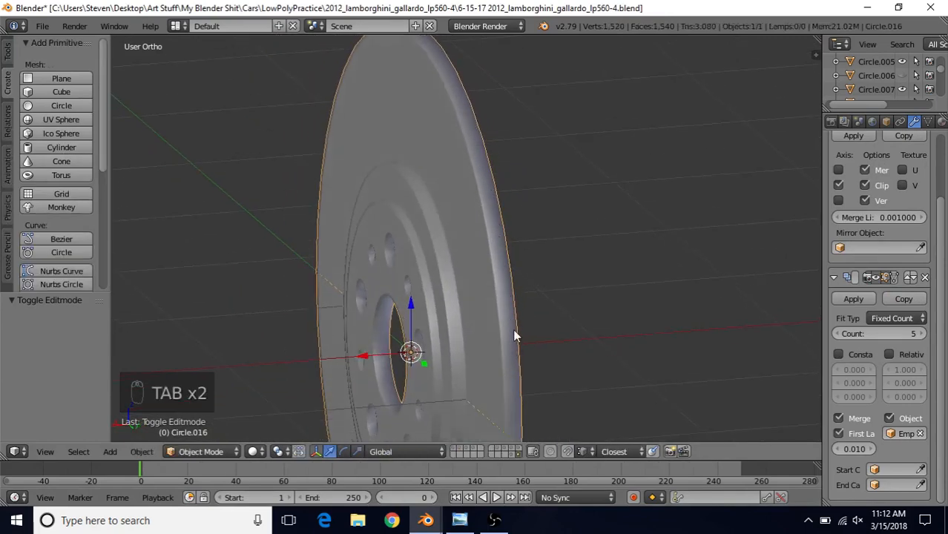
# Inset the face loop around the wedge's outer rim by about 0.003 with Boundary off, and return to Object Mode.
pyautogui.moveTo(483, 211); pyautogui.dragTo(463, 259, button='middle')
pyautogui.scroll(3, 457, 310)
pyautogui.press('Tab')
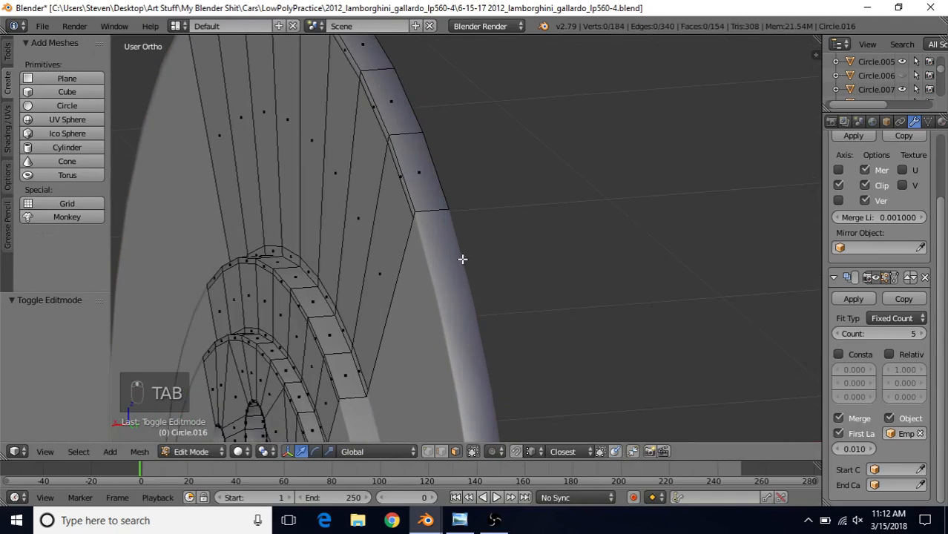
pyautogui.keyDown('alt'); pyautogui.rightClick(403, 133); pyautogui.keyUp('alt')
pyautogui.moveTo(491, 161); pyautogui.dragTo(345, 108, button='middle')
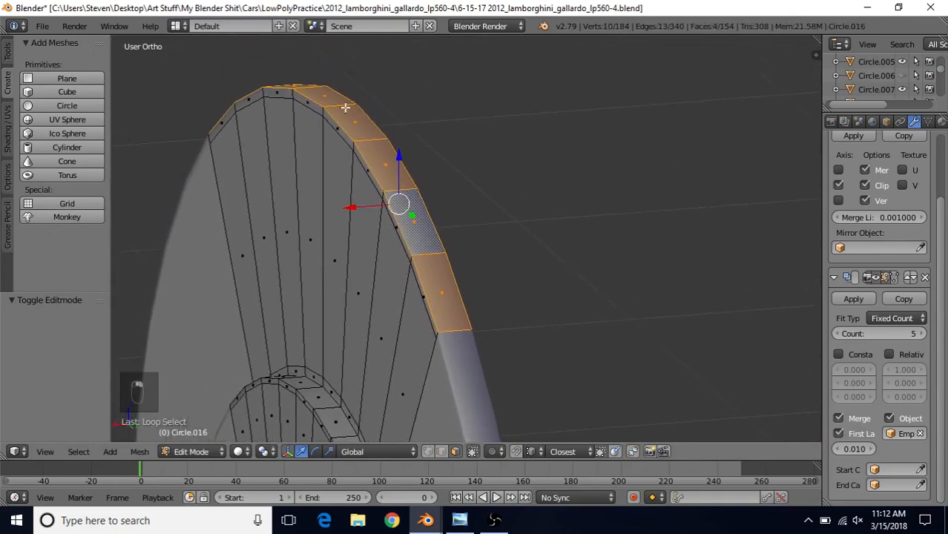
pyautogui.press('i')
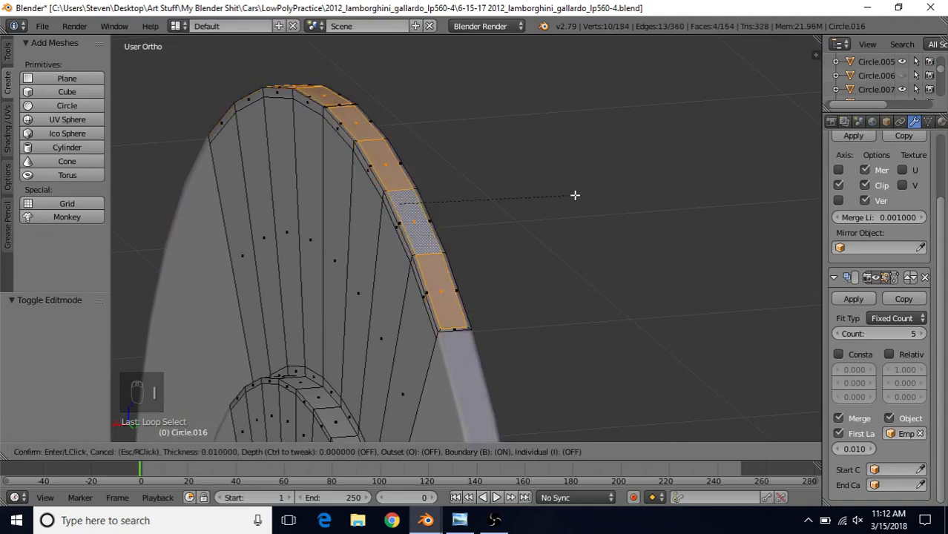
pyautogui.press('b')
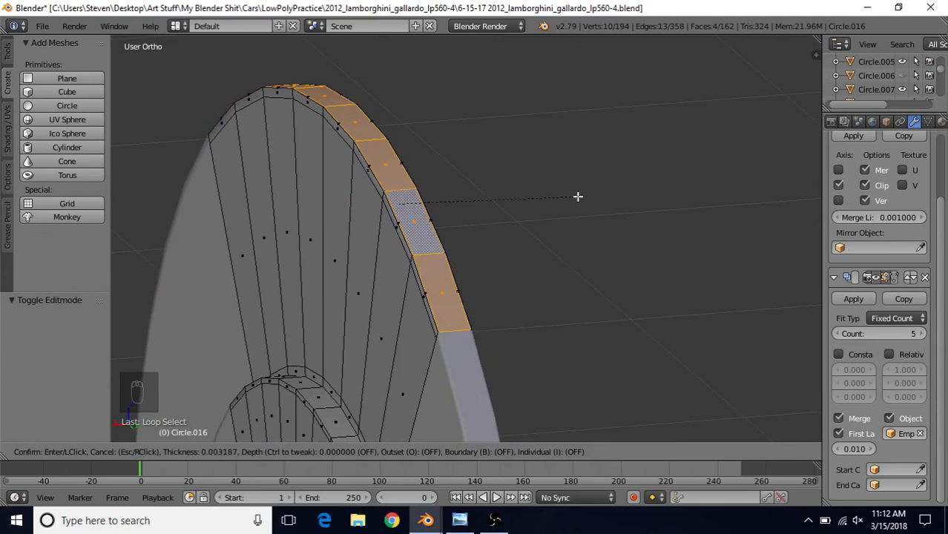
pyautogui.click(578, 197)
pyautogui.press('Tab')
pyautogui.scroll(-3, 484, 332)
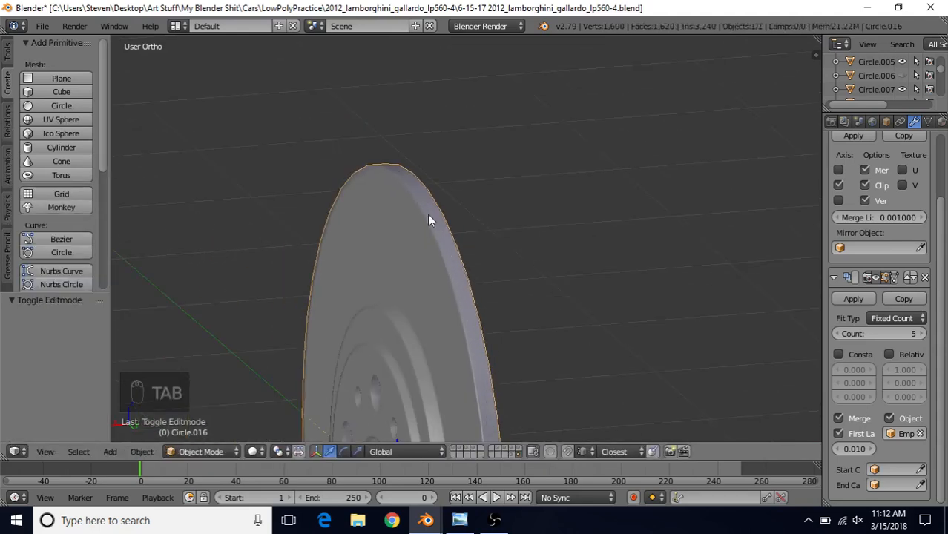
# Enter Edit Mode and select the edge loops just inside the outer rim on both the front and back of the wedge.
pyautogui.moveTo(399, 282); pyautogui.dragTo(478, 199, button='middle')
pyautogui.press('Tab')
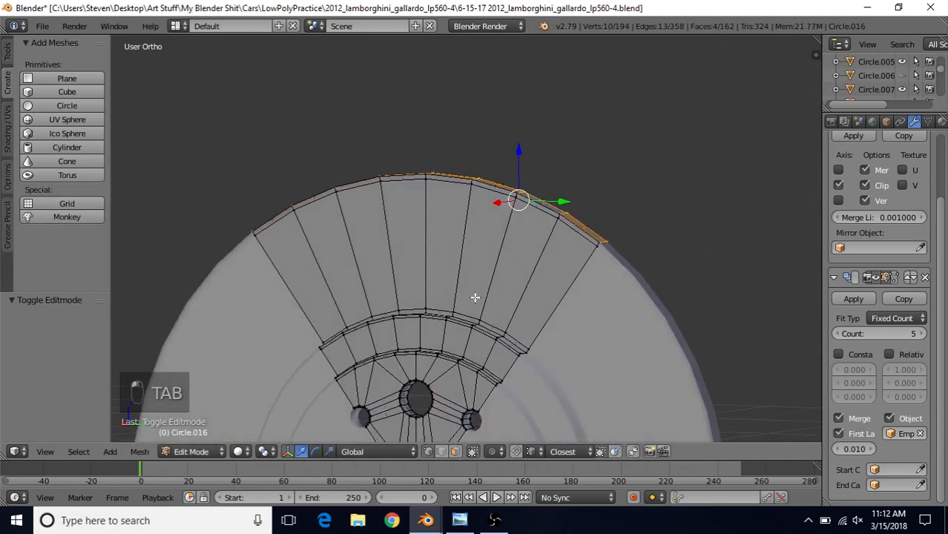
pyautogui.scroll(4, 475, 300)
pyautogui.keyDown('alt'); pyautogui.rightClick(465, 235); pyautogui.keyUp('alt')
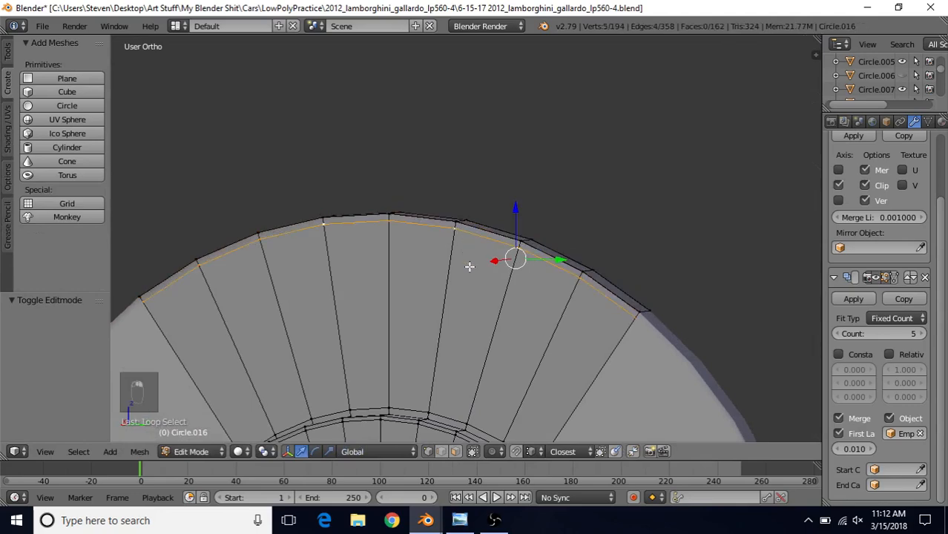
pyautogui.scroll(-2, 478, 366)
pyautogui.moveTo(574, 267); pyautogui.dragTo(519, 190, button='middle')
pyautogui.scroll(3, 380, 260)
pyautogui.keyDown('alt'); pyautogui.keyDown('shift'); pyautogui.rightClick(319, 222); pyautogui.keyUp('shift'); pyautogui.keyUp('alt')
# Set the pivot point to 3D Cursor and snap the 3D cursor to the scene center.
pyautogui.click(268, 452)
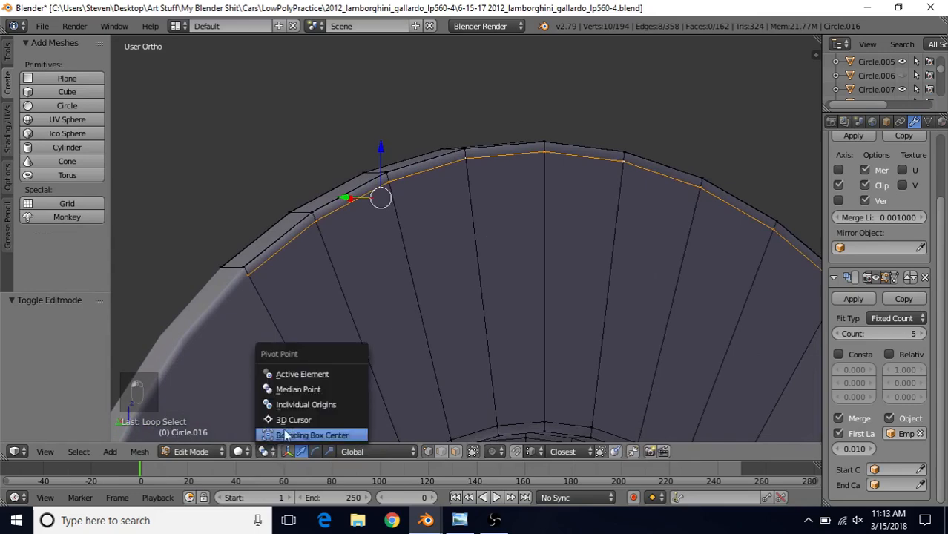
pyautogui.click(286, 436)
pyautogui.scroll(-2, 409, 339)
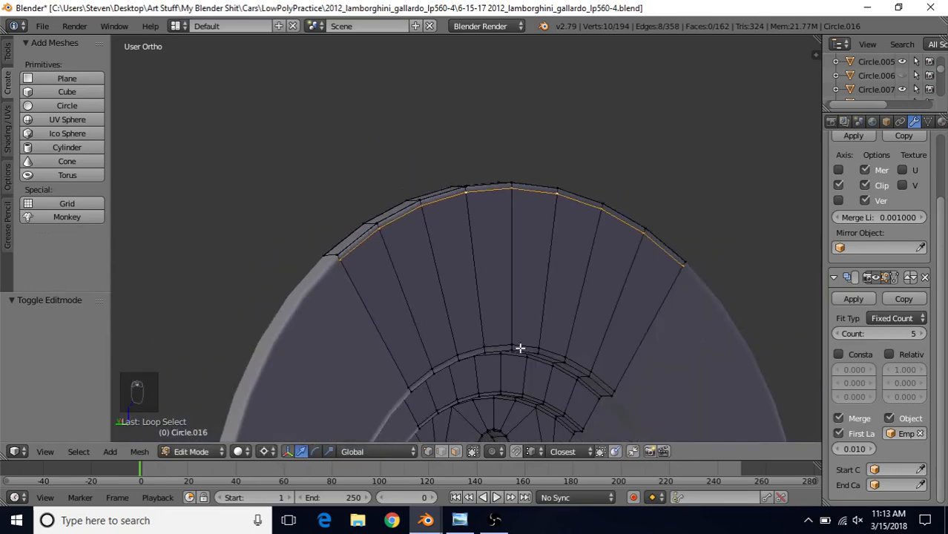
pyautogui.scroll(-2, 521, 347)
pyautogui.scroll(3, 475, 385)
pyautogui.hotkey('shift', 's')
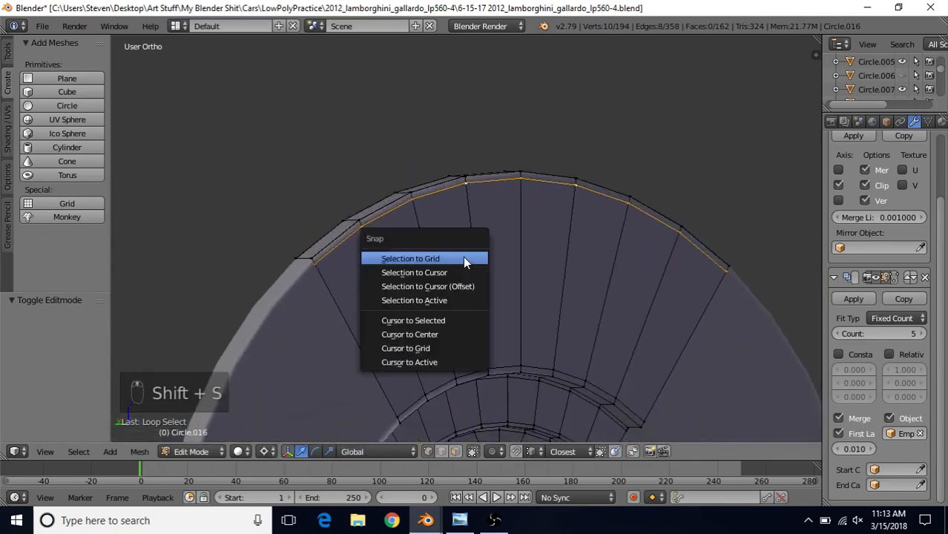
pyautogui.click(436, 334)
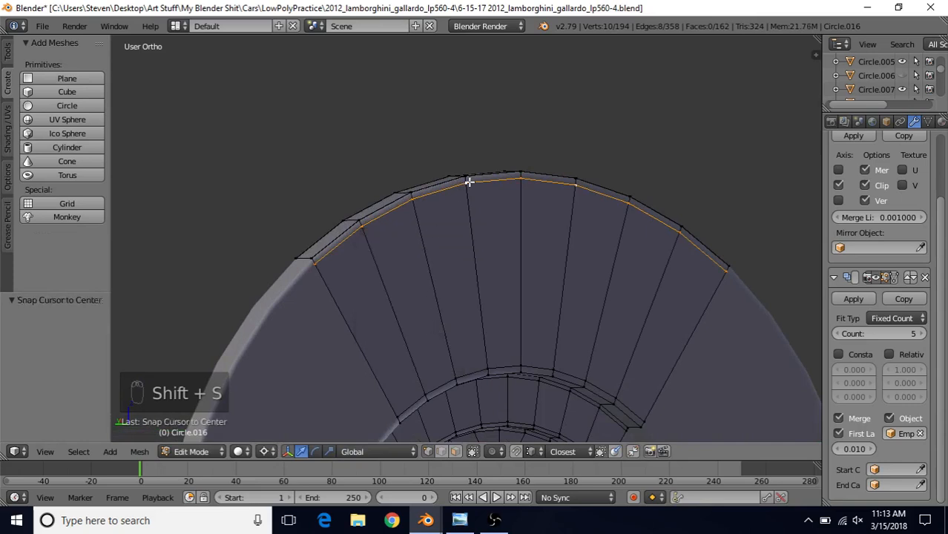
# Scale both rim edge loops outward twice by about 1.005 with the X axis locked, then check the rim in Object Mode.
pyautogui.scroll(2, 462, 217)
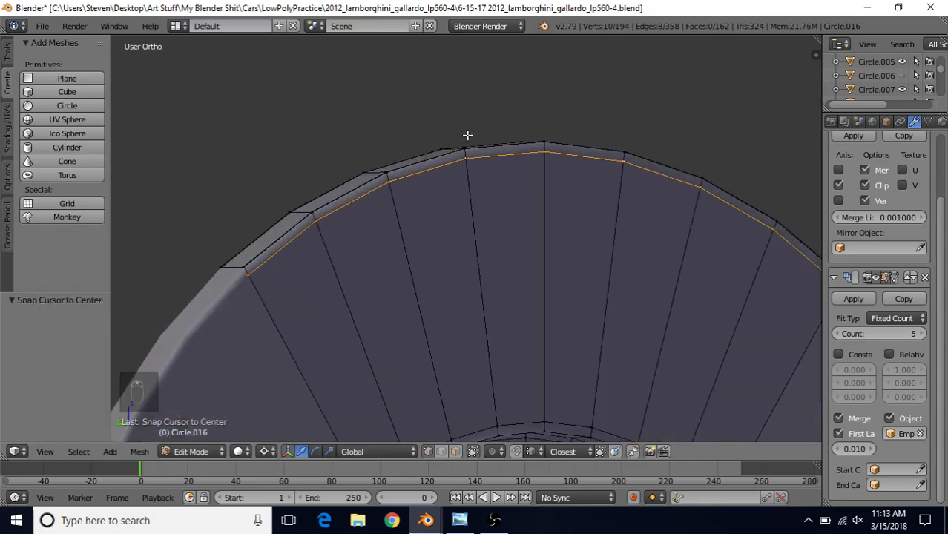
pyautogui.press('s')
pyautogui.hotkey('shift', 'x')
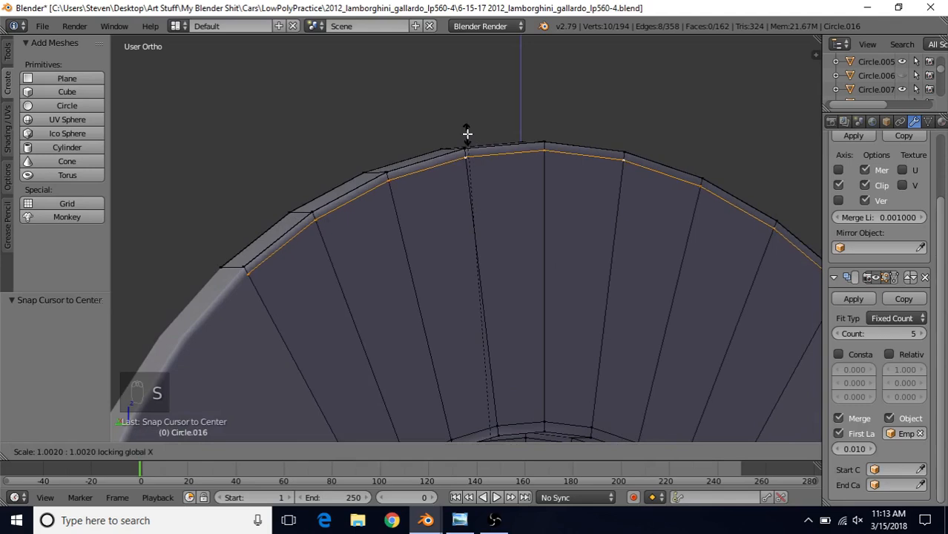
pyautogui.click(467, 133)
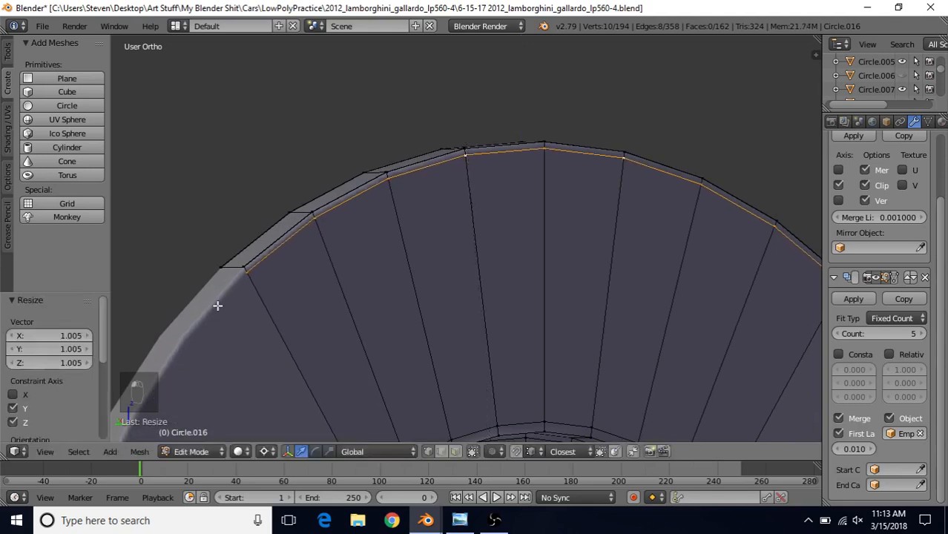
pyautogui.press('s')
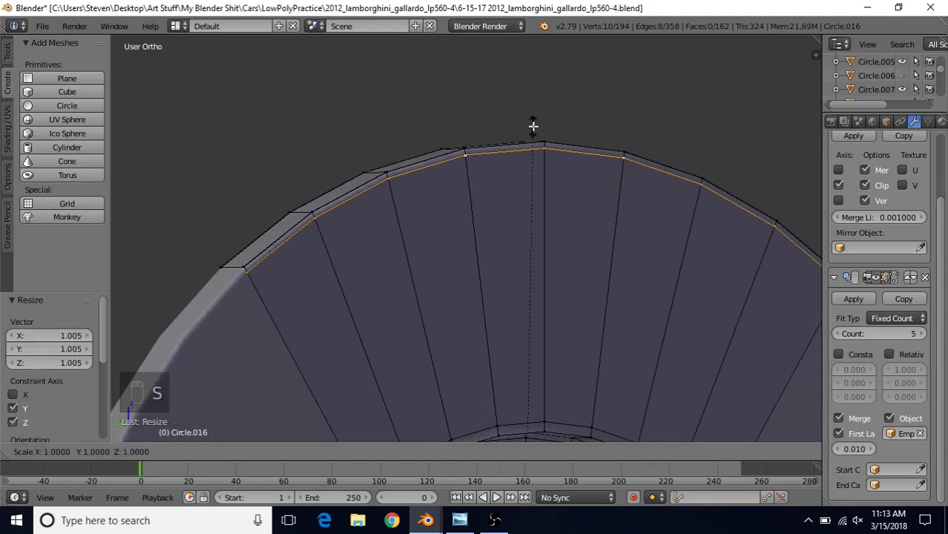
pyautogui.hotkey('shift', 'x')
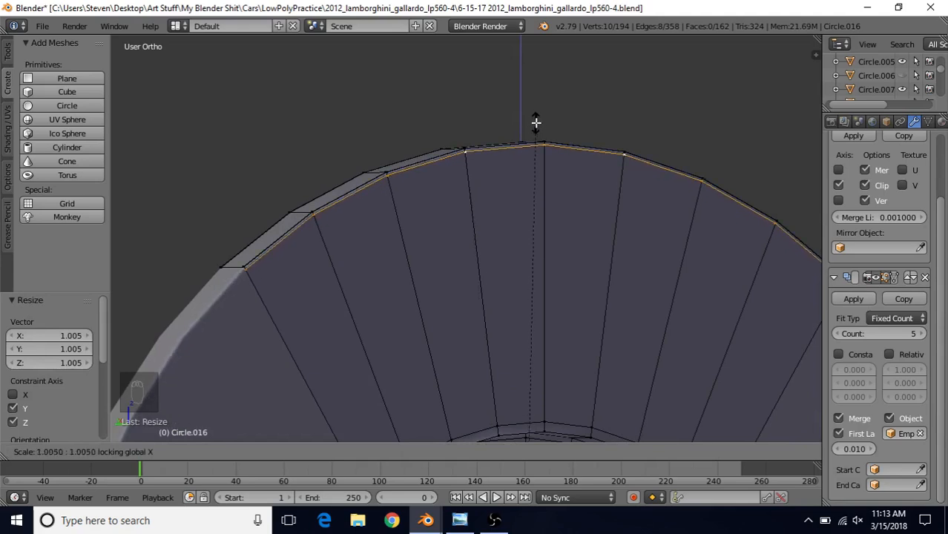
pyautogui.click(537, 122)
pyautogui.press('Tab')
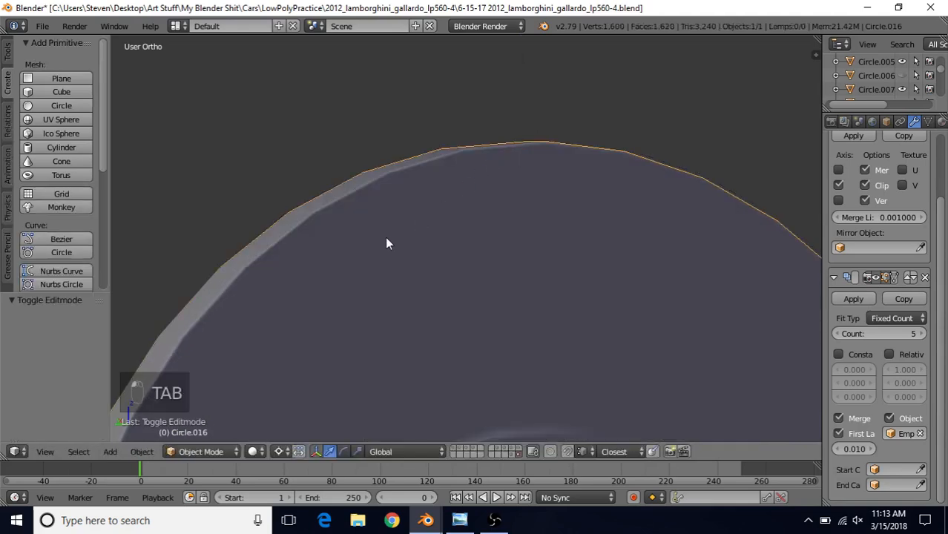
pyautogui.moveTo(445, 204); pyautogui.dragTo(434, 189, button='middle')
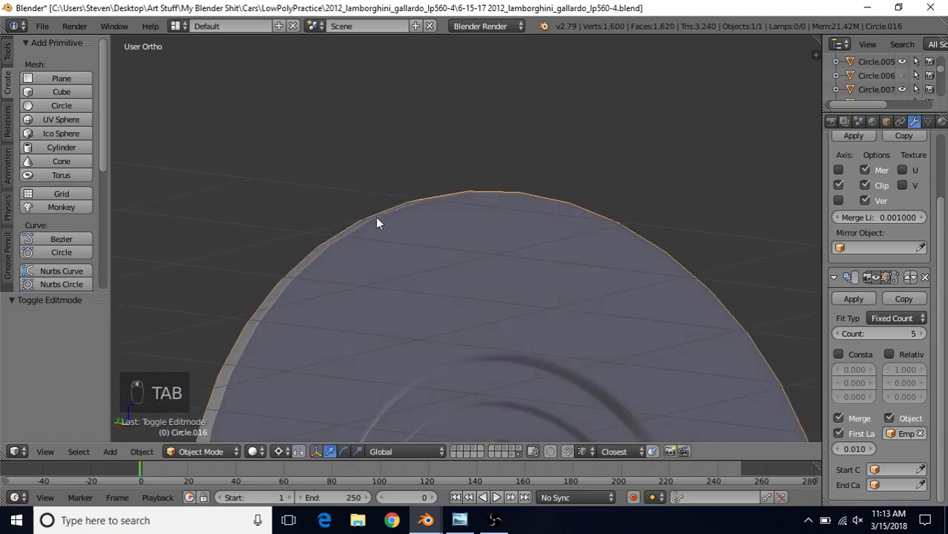
pyautogui.moveTo(376, 222); pyautogui.dragTo(588, 245, button='middle')
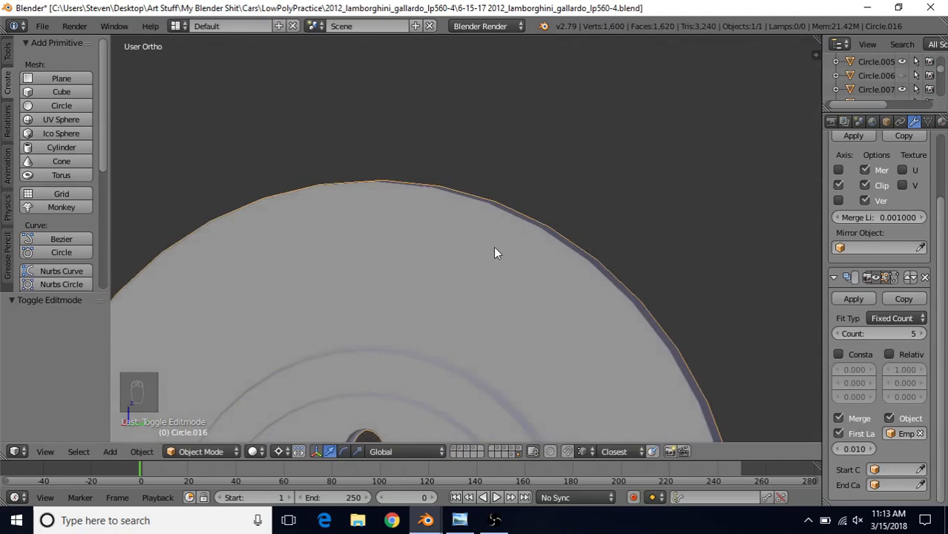
pyautogui.moveTo(555, 299); pyautogui.dragTo(583, 252, button='middle')
# In face select mode, inset the inner wall loops of the large and small bolt holes by about 0.004 with Boundary off.
pyautogui.press('Tab')
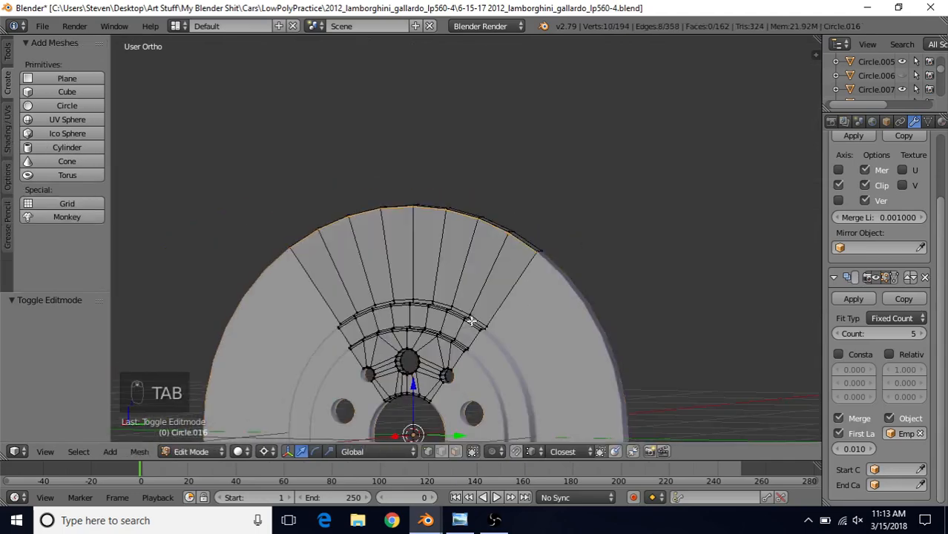
pyautogui.moveTo(463, 362); pyautogui.dragTo(444, 294, button='middle')
pyautogui.scroll(3, 444, 293)
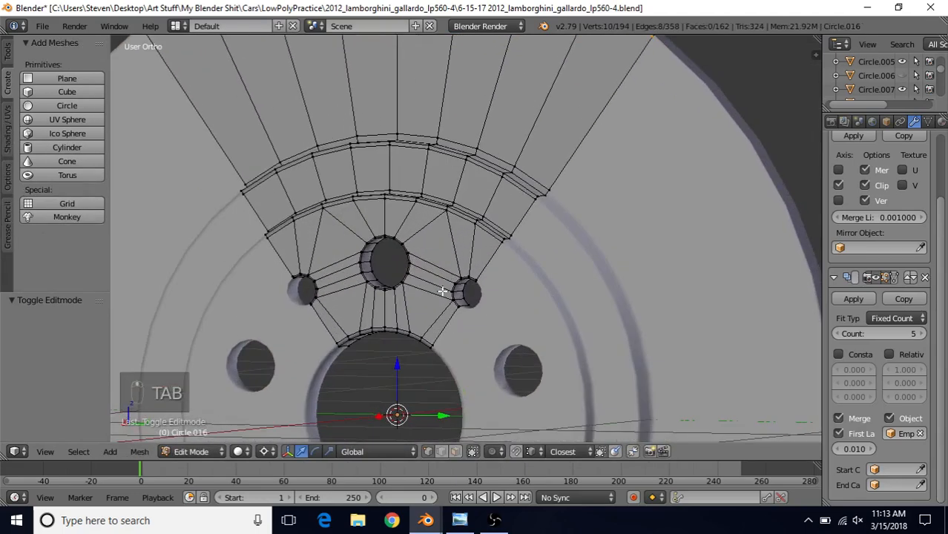
pyautogui.click(456, 452)
pyautogui.moveTo(445, 371); pyautogui.dragTo(500, 315, button='middle')
pyautogui.scroll(5, 500, 315)
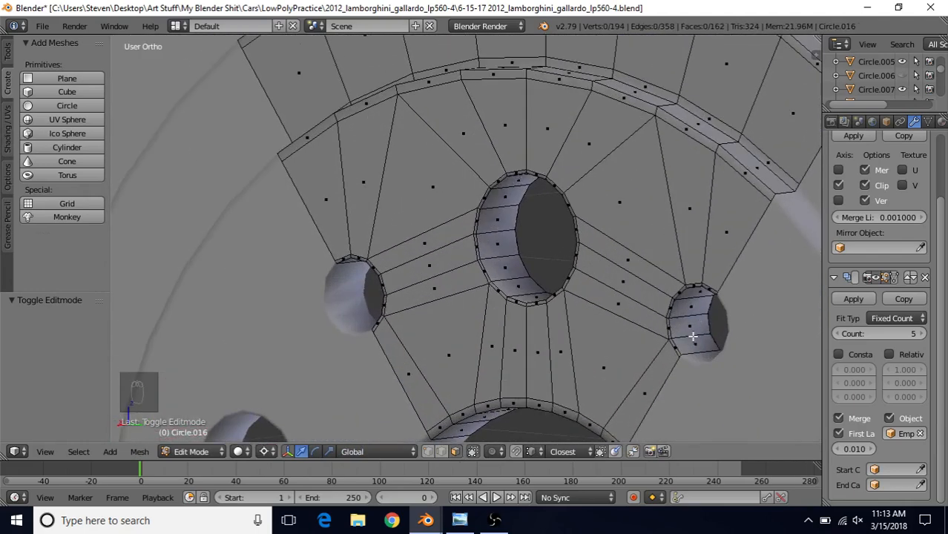
pyautogui.keyDown('alt'); pyautogui.rightClick(499, 254); pyautogui.keyUp('alt')
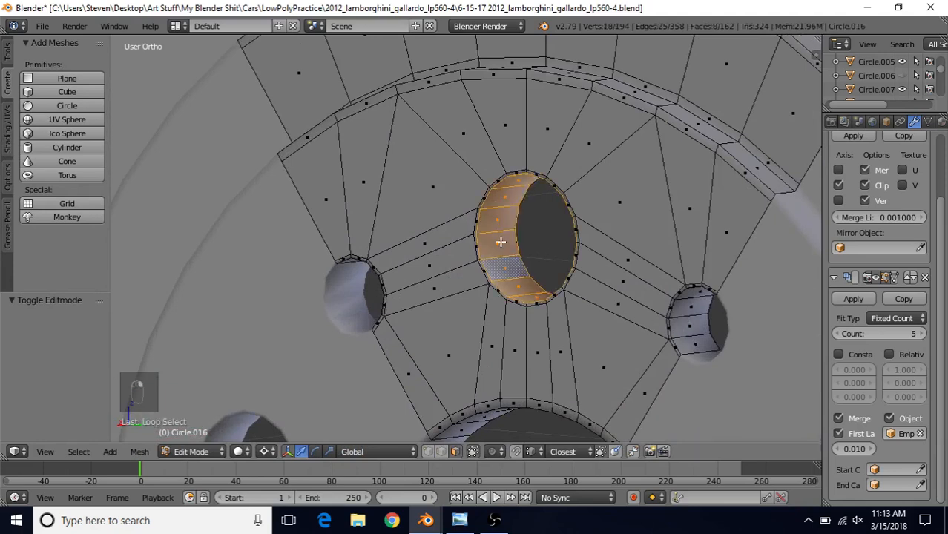
pyautogui.keyDown('alt'); pyautogui.keyDown('shift'); pyautogui.rightClick(688, 309); pyautogui.keyUp('shift'); pyautogui.keyUp('alt')
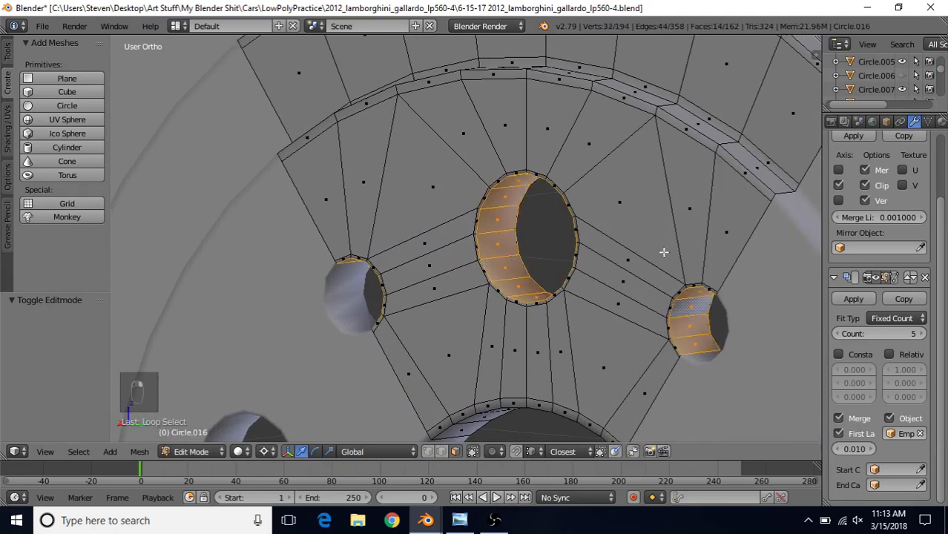
pyautogui.press('i')
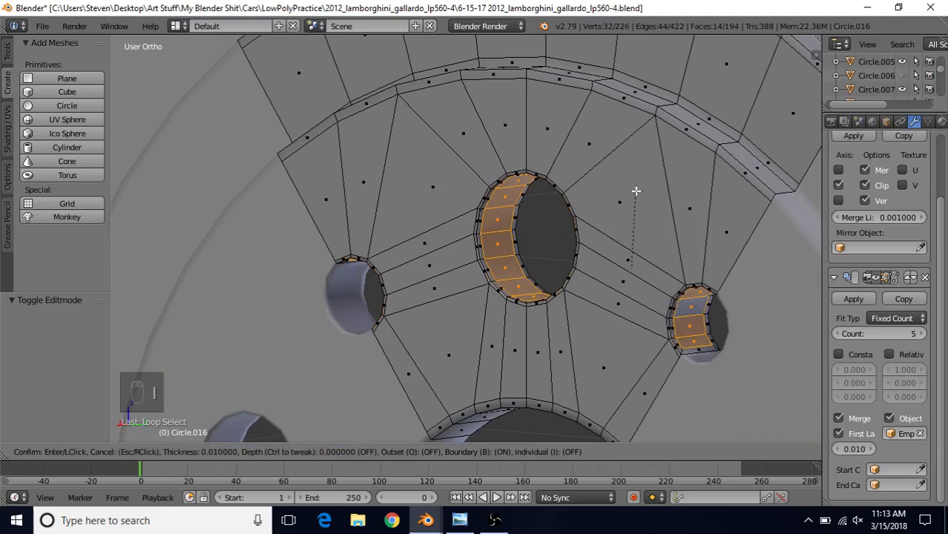
pyautogui.press('b')
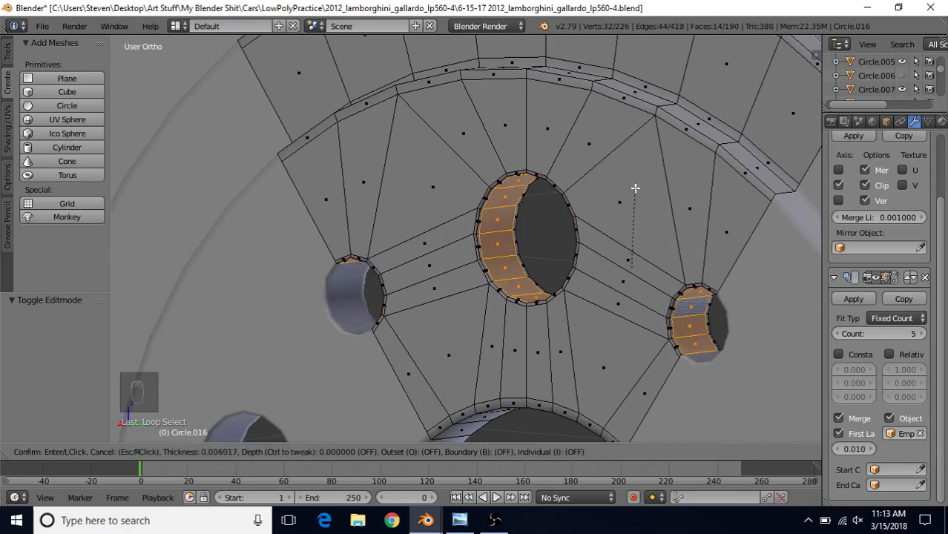
pyautogui.click(635, 187)
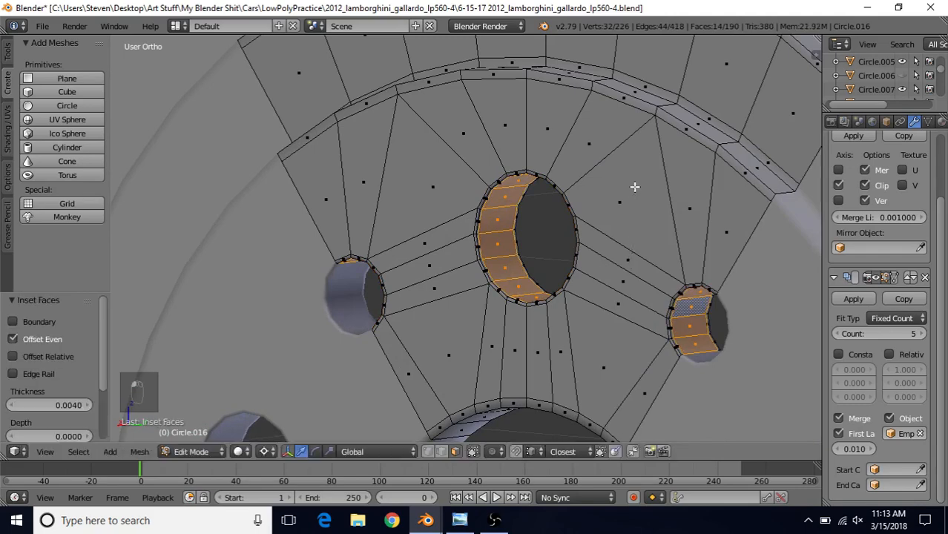
# Return to Object Mode and inspect the shading of the bolt holes from the front and back of the disc.
pyautogui.press('Tab')
pyautogui.scroll(-5, 537, 339)
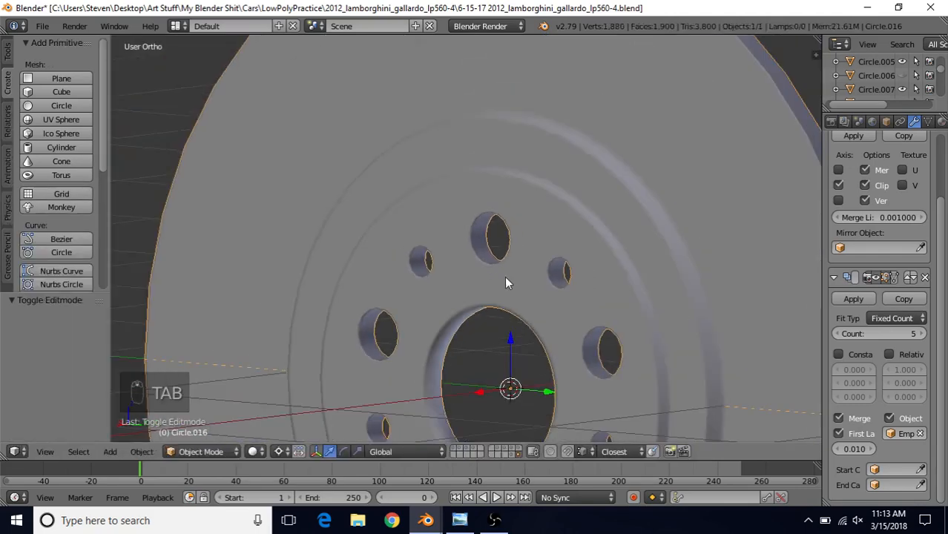
pyautogui.moveTo(505, 276); pyautogui.dragTo(601, 230, button='middle')
pyautogui.scroll(-6, 487, 236)
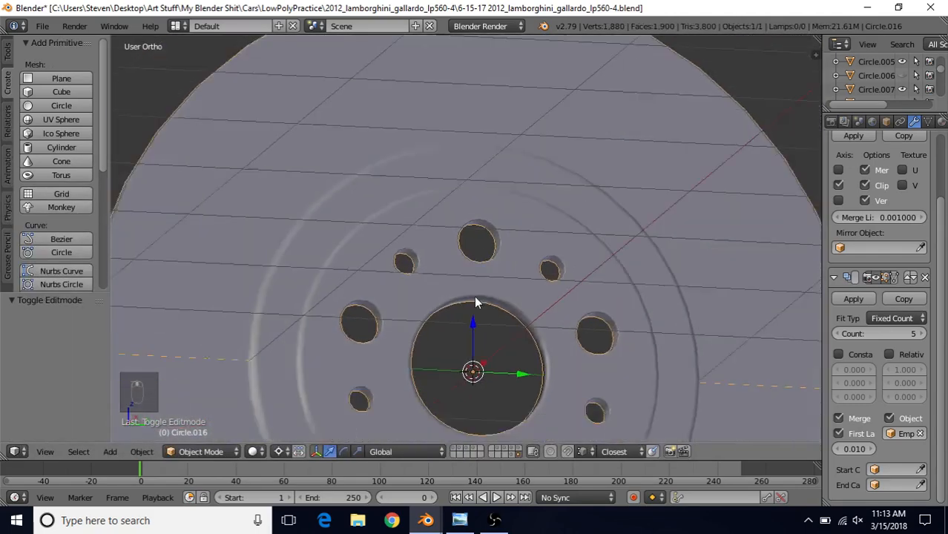
pyautogui.moveTo(487, 276); pyautogui.dragTo(418, 315, button='middle')
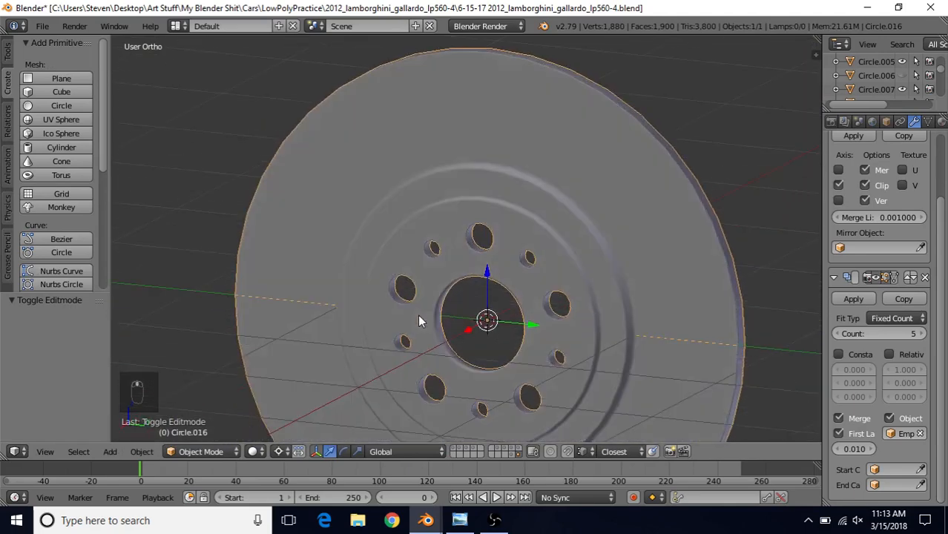
pyautogui.scroll(-3, 546, 259)
# Return to Edit Mode and select the face loop running around the wedge's outer rim.
pyautogui.press('Tab')
pyautogui.moveTo(584, 229); pyautogui.dragTo(556, 203, button='middle')
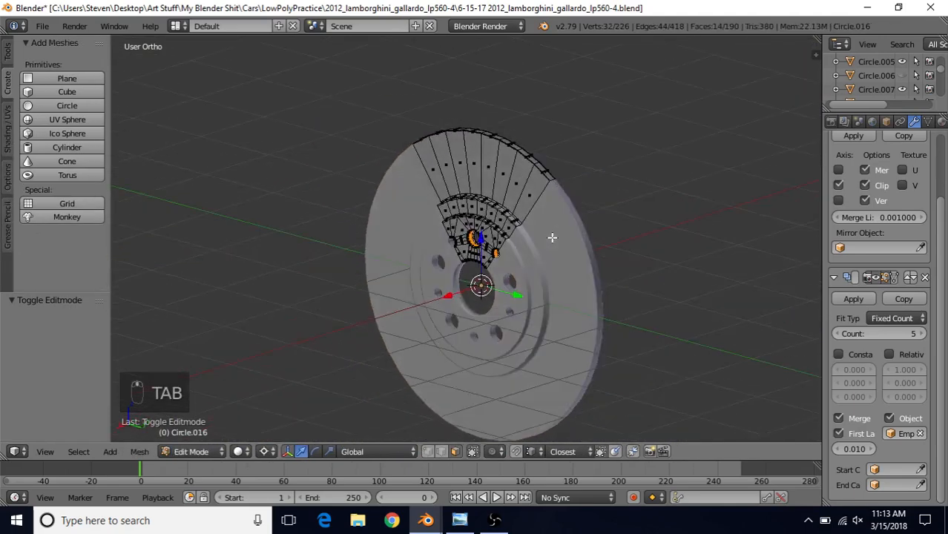
pyautogui.scroll(4, 557, 203)
pyautogui.scroll(3, 489, 285)
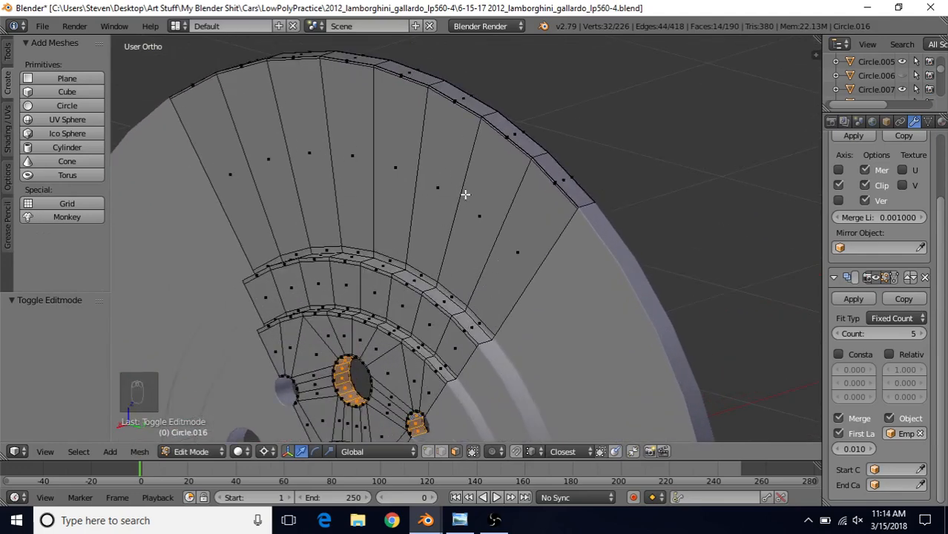
pyautogui.moveTo(536, 195); pyautogui.dragTo(467, 197, button='middle')
pyautogui.keyDown('alt'); pyautogui.rightClick(431, 191); pyautogui.keyUp('alt')
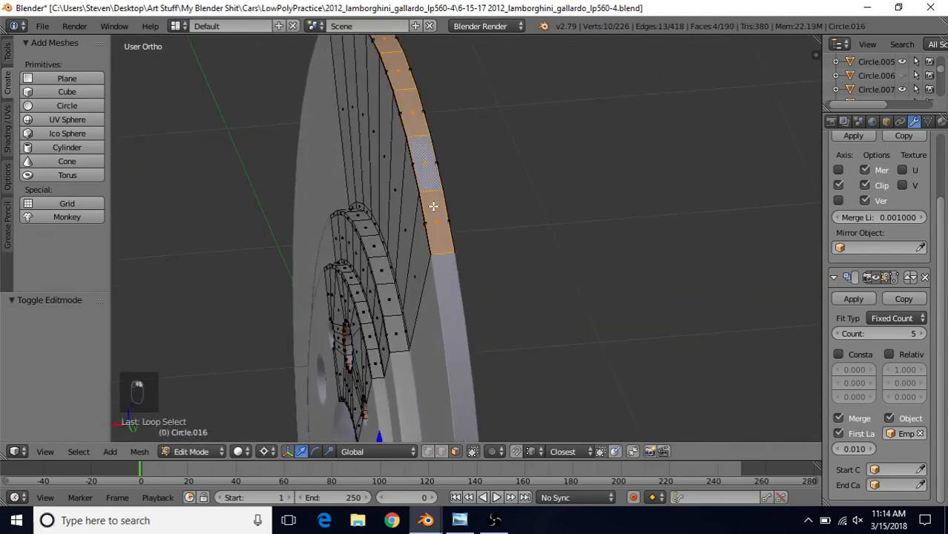
pyautogui.scroll(-2, 434, 206)
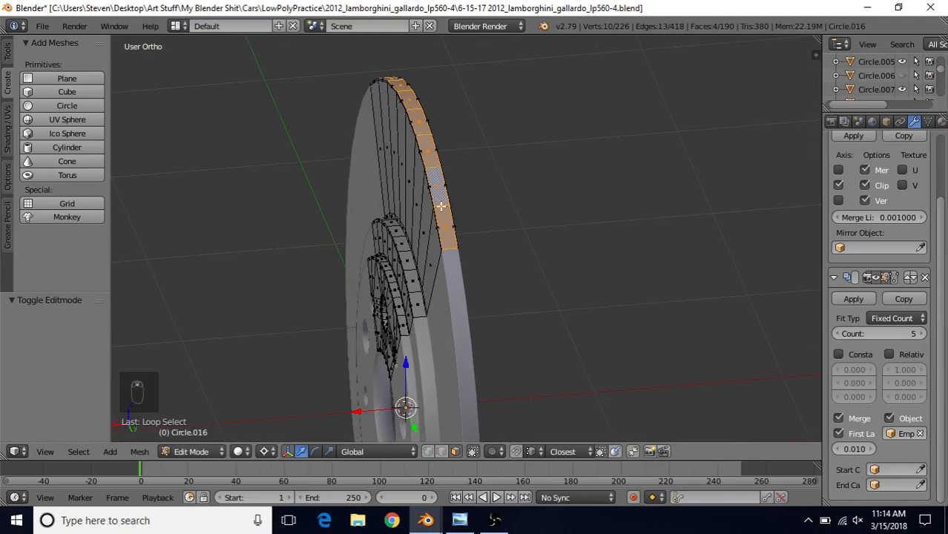
pyautogui.scroll(2, 440, 206)
# Grow the rim selection four times to cover the wedge's large outer faces and the narrow strips at their inner edge.
pyautogui.press('ctrl+KP_Add')
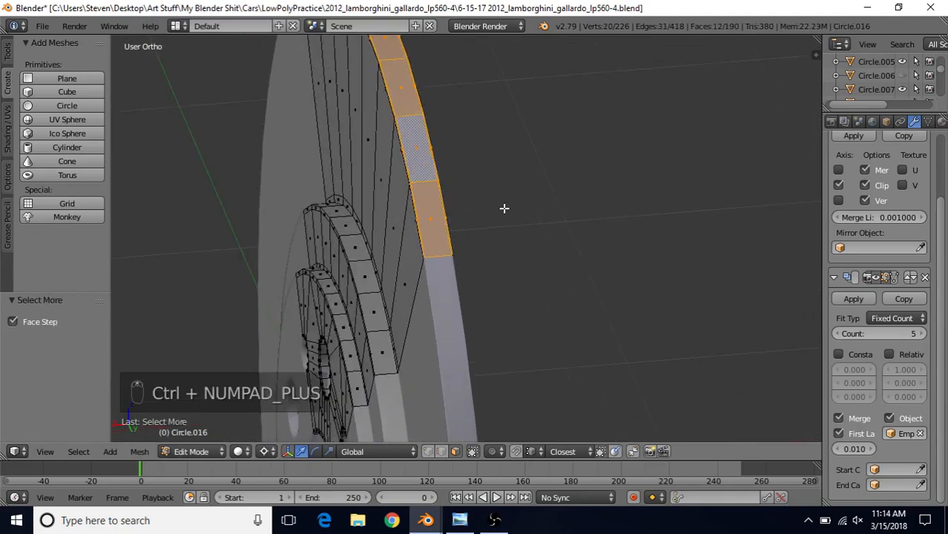
pyautogui.press('ctrl+KP_Add')
pyautogui.press('ctrl+KP_Add')
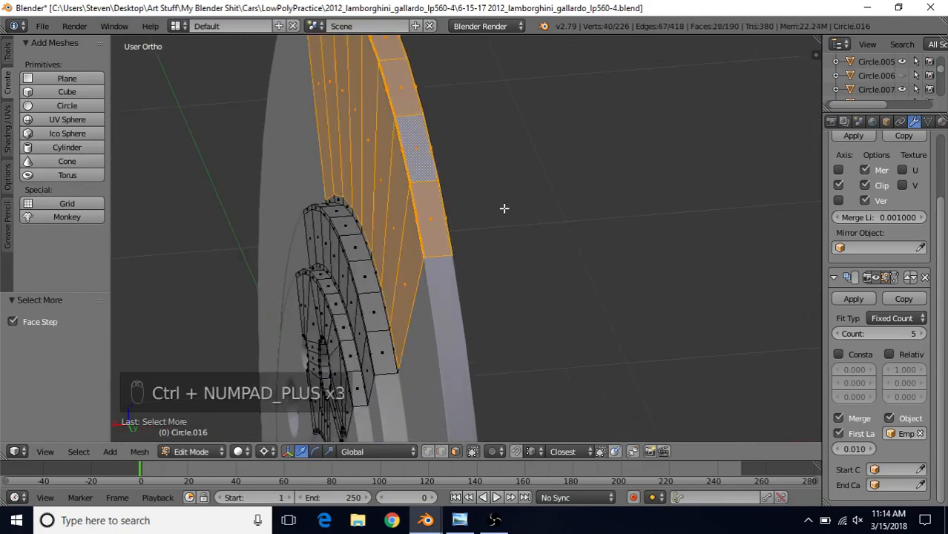
pyautogui.moveTo(503, 209); pyautogui.dragTo(308, 172, button='middle')
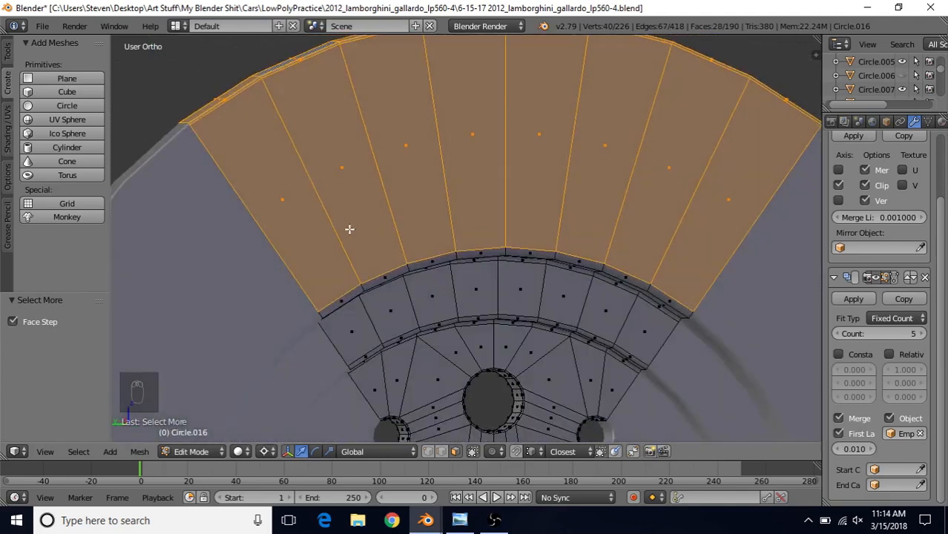
pyautogui.press('ctrl+KP_Add')
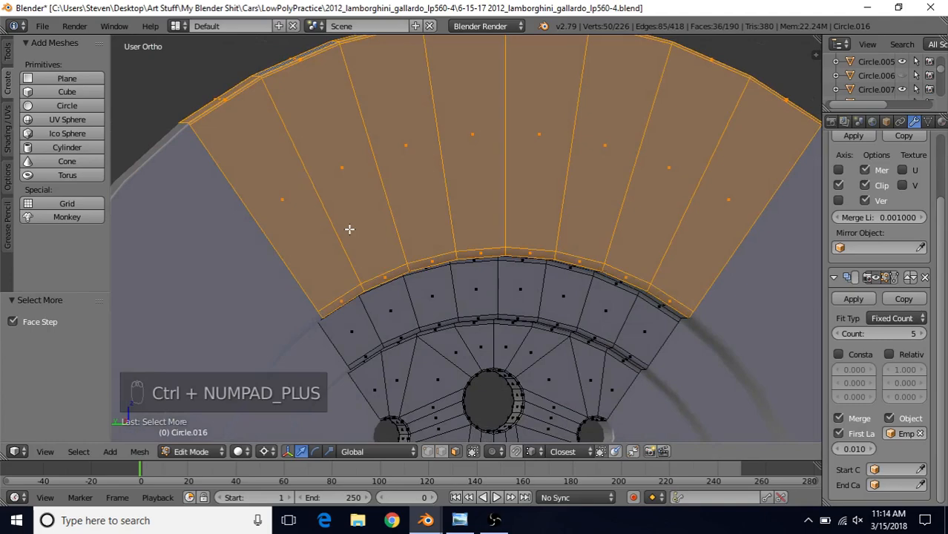
pyautogui.scroll(-3, 349, 229)
pyautogui.moveTo(343, 226); pyautogui.dragTo(523, 263, button='middle')
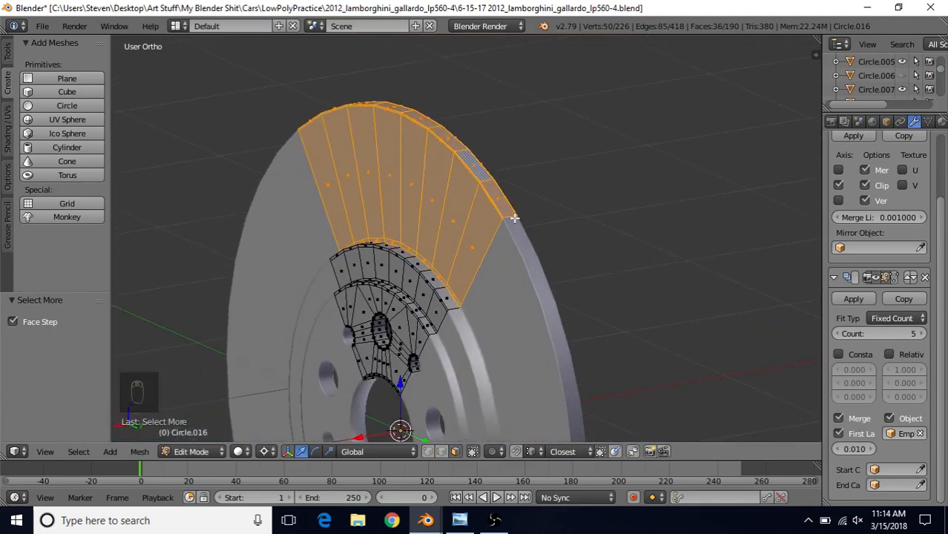
pyautogui.moveTo(514, 218); pyautogui.dragTo(500, 270, button='middle')
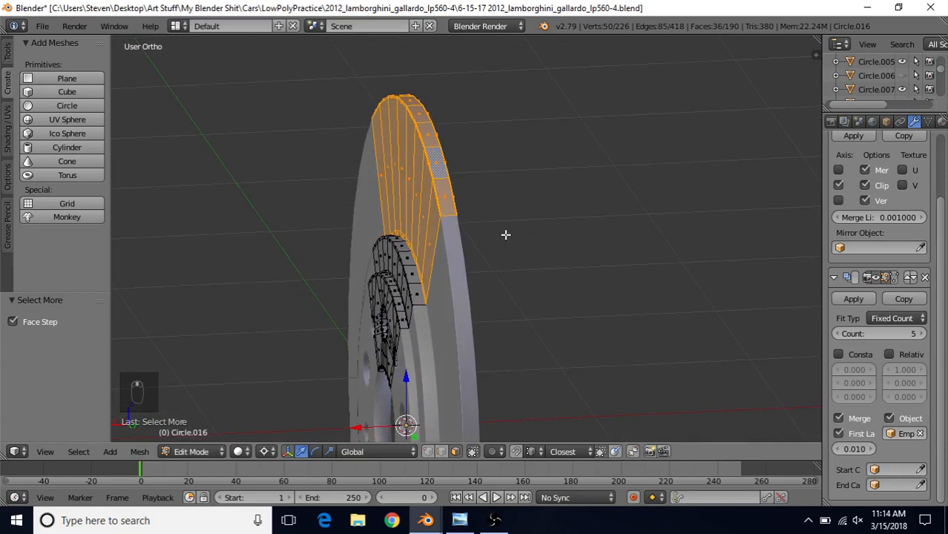
# Duplicate the selected rim faces, set the pivot to Median Point, and move the copy about -0.21 along X.
pyautogui.hotkey('shift', 'd')
pyautogui.rightClick(518, 165)
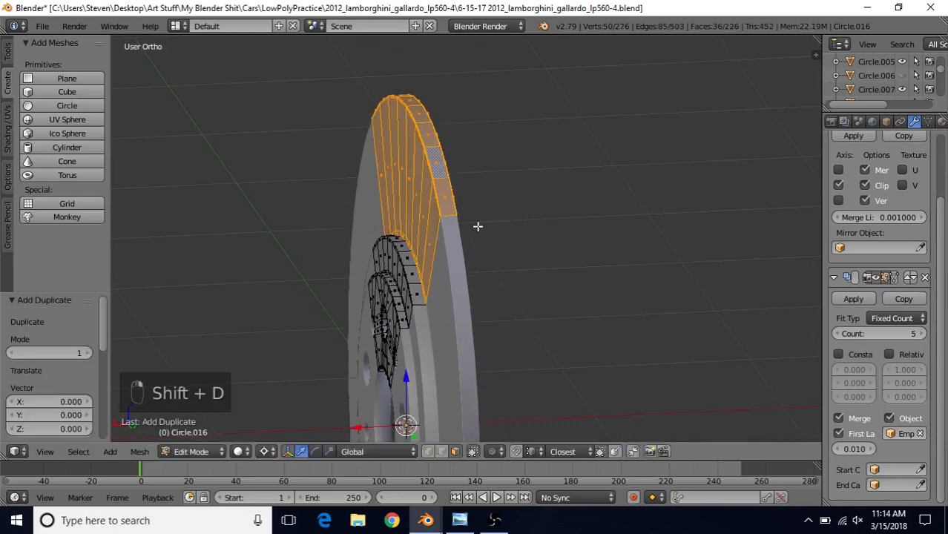
pyautogui.click(269, 452)
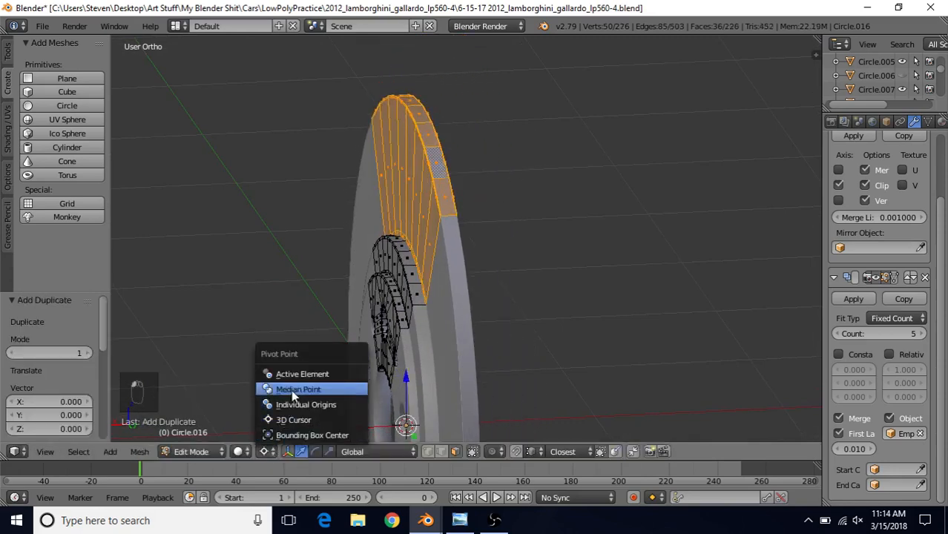
pyautogui.click(295, 391)
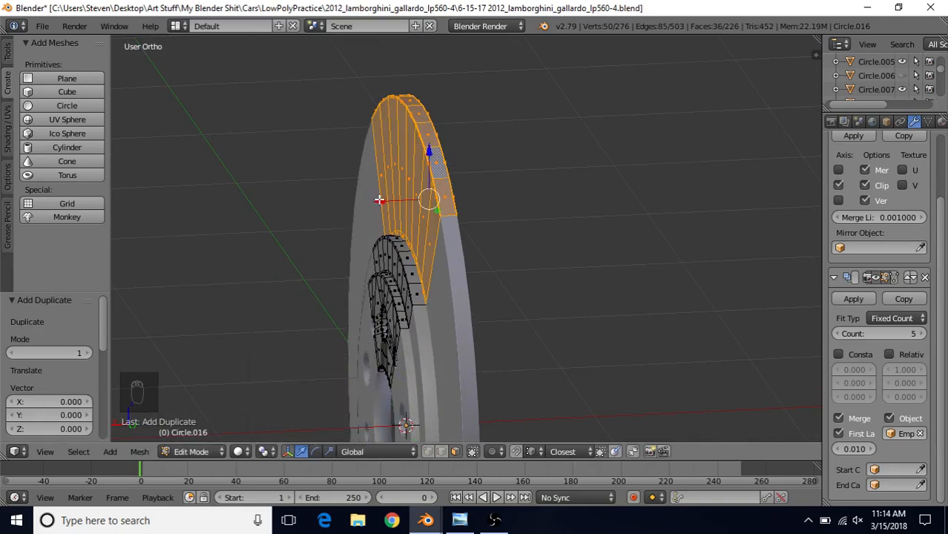
pyautogui.press('g')
pyautogui.press('x')
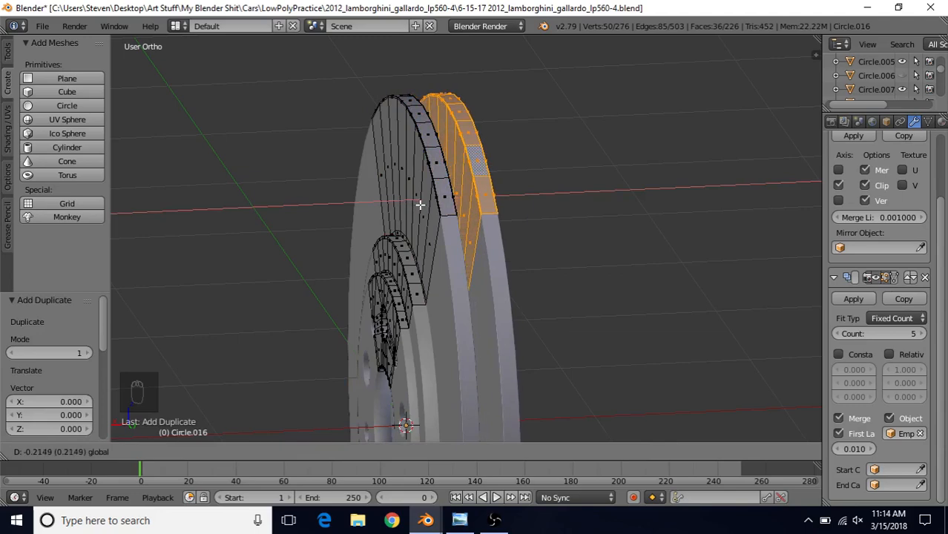
pyautogui.click(420, 205)
# Check the gap between the two rings in Object Mode, and shift the duplicated ring about 0.006 along X in Edit Mode.
pyautogui.press('Tab')
pyautogui.scroll(-3, 437, 237)
pyautogui.moveTo(455, 263)
pyautogui.mouseDown(button='middle')
pyautogui.moveTo(453, 246)
pyautogui.moveTo(454, 261)
pyautogui.moveTo(457, 253)
pyautogui.mouseUp(button='middle')
pyautogui.scroll(3, 454, 261)
pyautogui.press('Tab')
pyautogui.press('g')
pyautogui.press('x')
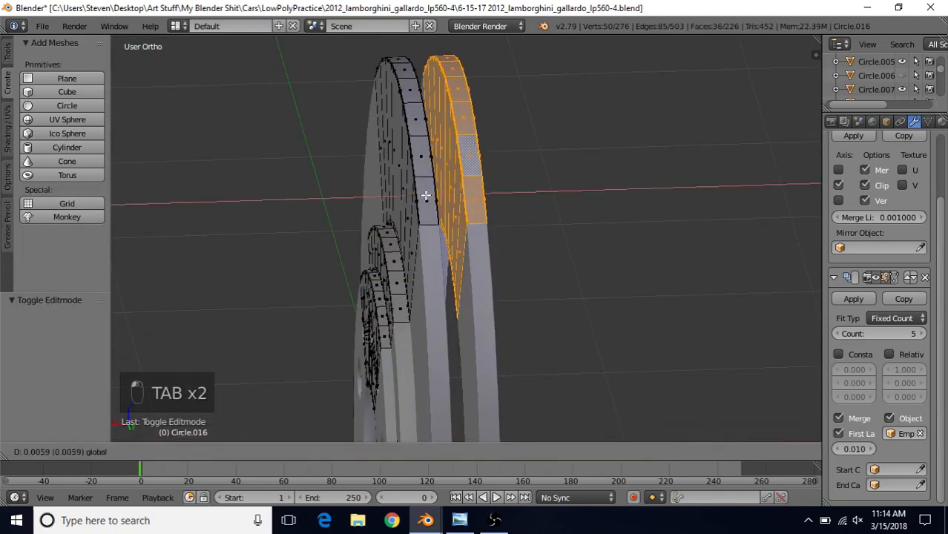
pyautogui.click(426, 195)
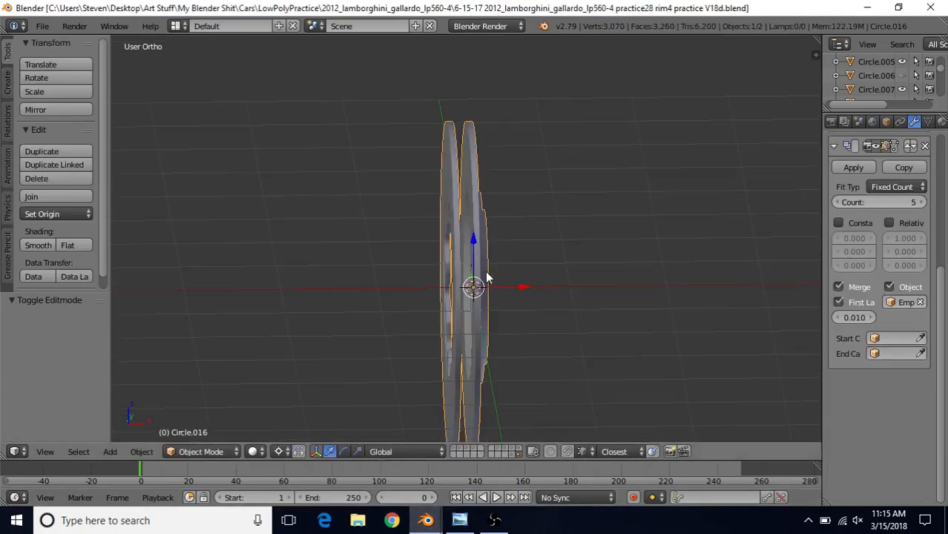
# Examine the finished reference disc in the V18d file, especially the gap between its rings and the wavy inner edge.
pyautogui.scroll(3, 485, 271)
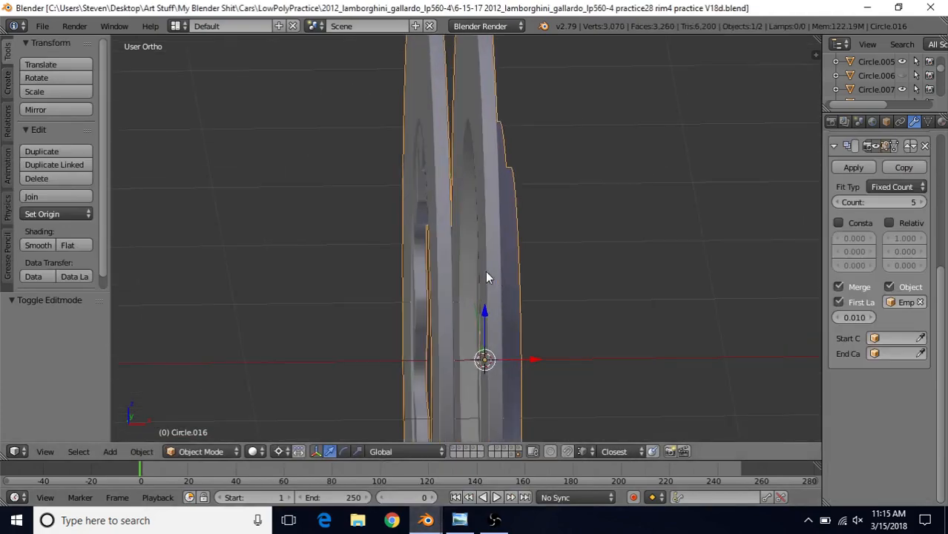
pyautogui.press('Tab')
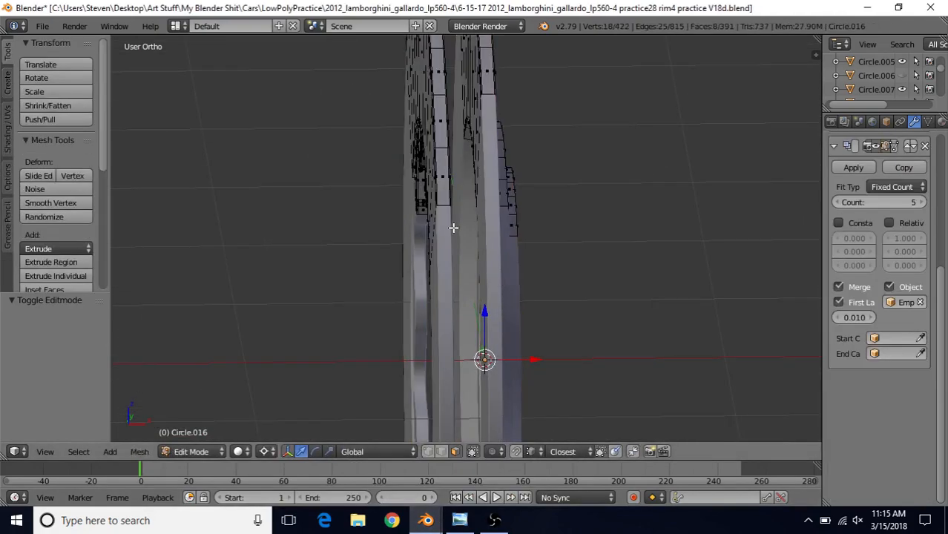
pyautogui.moveTo(453, 227); pyautogui.dragTo(561, 254, button='middle')
pyautogui.moveTo(490, 233); pyautogui.dragTo(462, 219, button='middle')
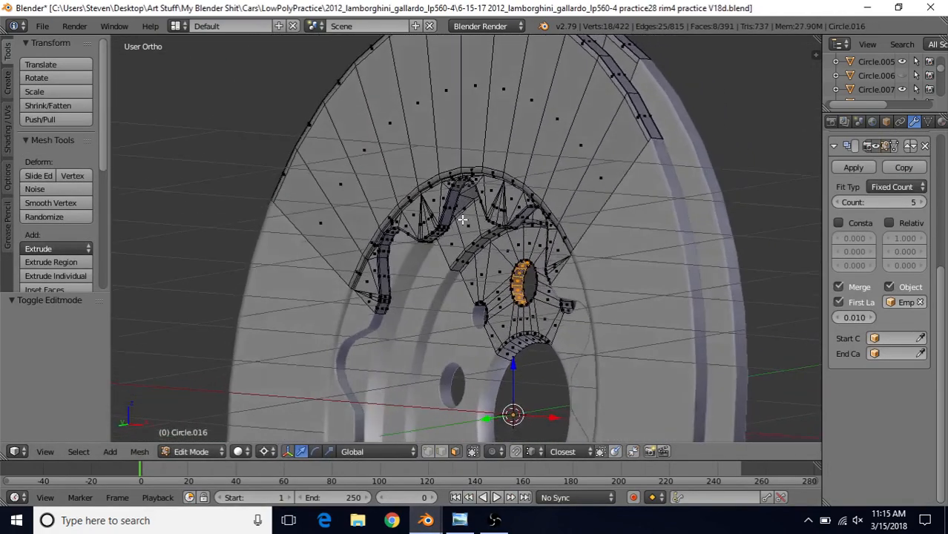
pyautogui.press('Tab')
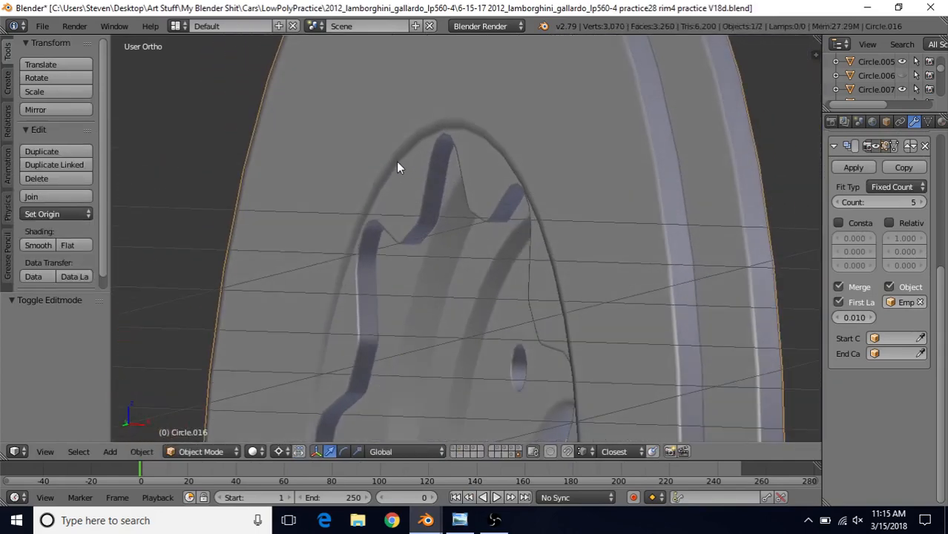
pyautogui.moveTo(399, 169); pyautogui.dragTo(489, 141, button='middle')
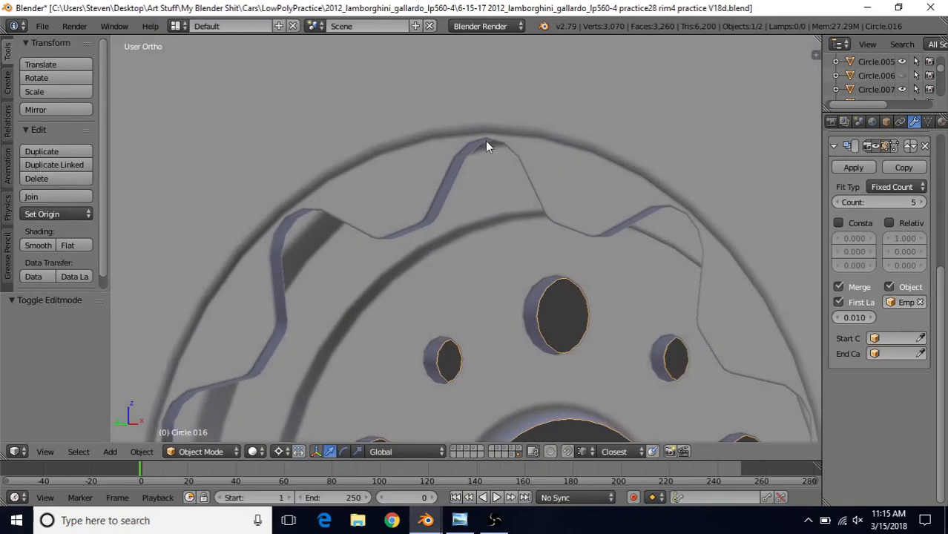
pyautogui.moveTo(412, 176); pyautogui.dragTo(460, 154, button='middle')
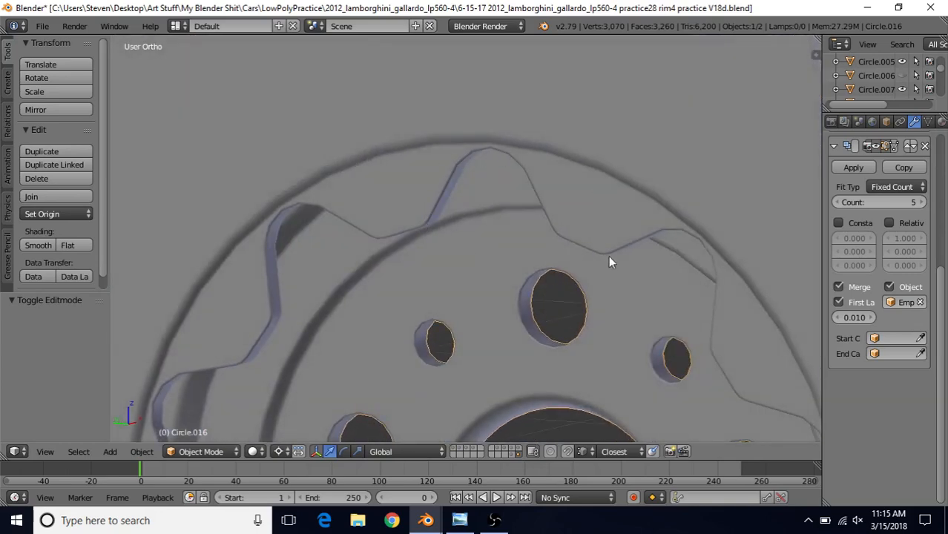
pyautogui.scroll(-5, 713, 356)
pyautogui.moveTo(633, 364); pyautogui.dragTo(567, 322, button='middle')
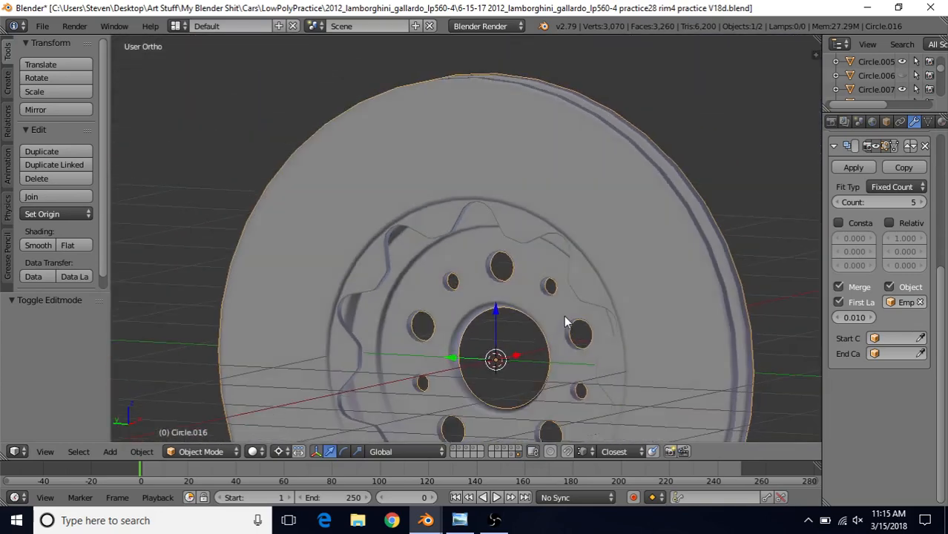
# Return to the working file, clear the selection in vertex select mode, and select the edge loop along the duplicated ring's inner edge.
pyautogui.click(429, 529)
pyautogui.click(473, 471)
pyautogui.moveTo(468, 238); pyautogui.dragTo(365, 192, button='middle')
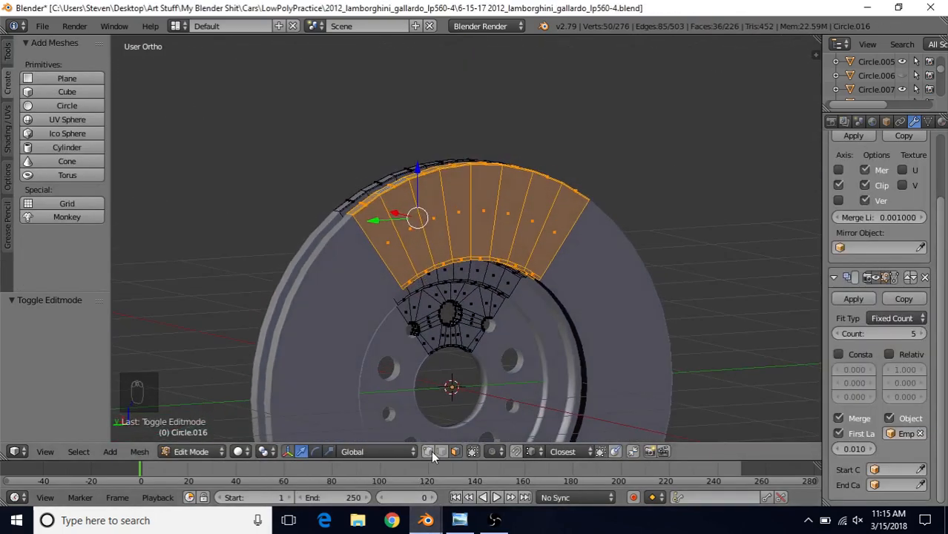
pyautogui.moveTo(464, 329); pyautogui.dragTo(359, 234, button='middle')
pyautogui.scroll(3, 466, 311)
pyautogui.press('a')
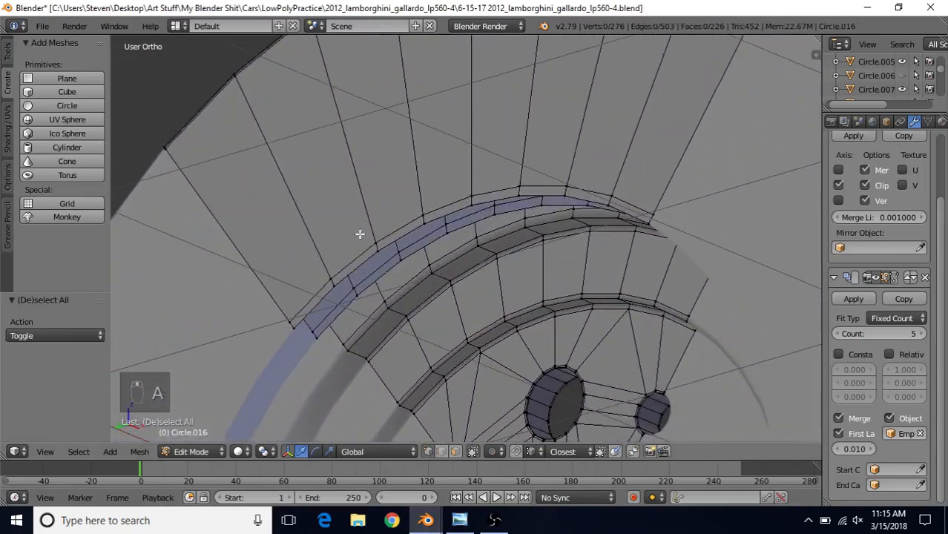
pyautogui.keyDown('alt'); pyautogui.rightClick(449, 213); pyautogui.keyUp('alt')
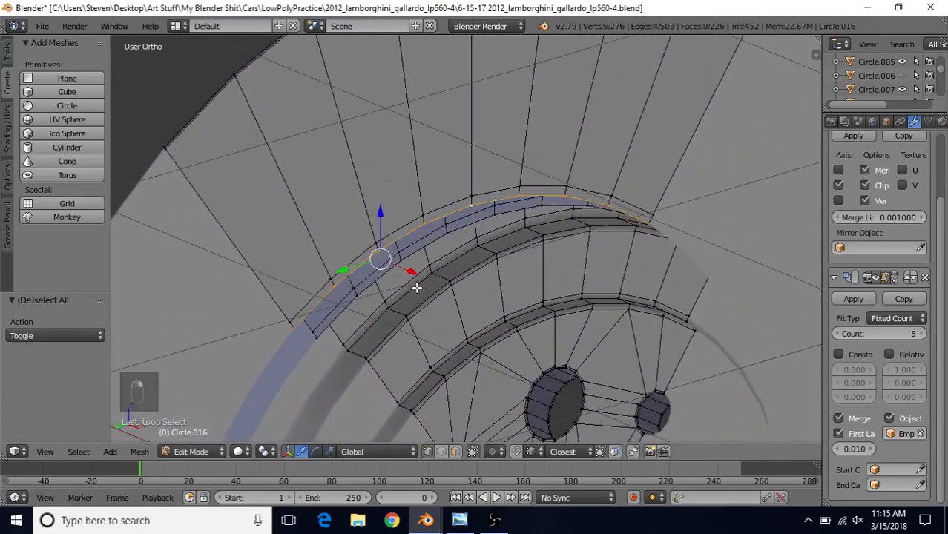
# Extrude the selected inner loop and offset the new edge along X by 0.008, followed by a -0.002 correction.
pyautogui.click(265, 453)
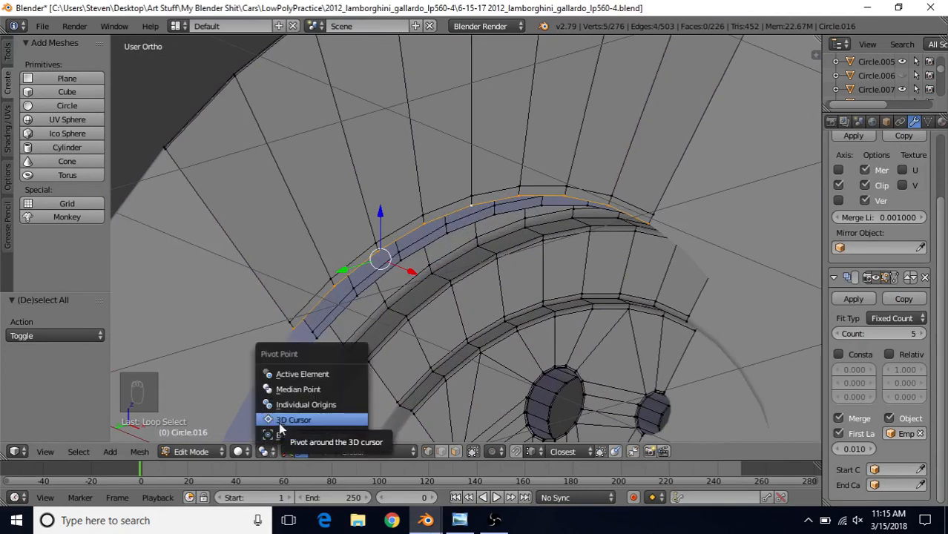
pyautogui.click(343, 405)
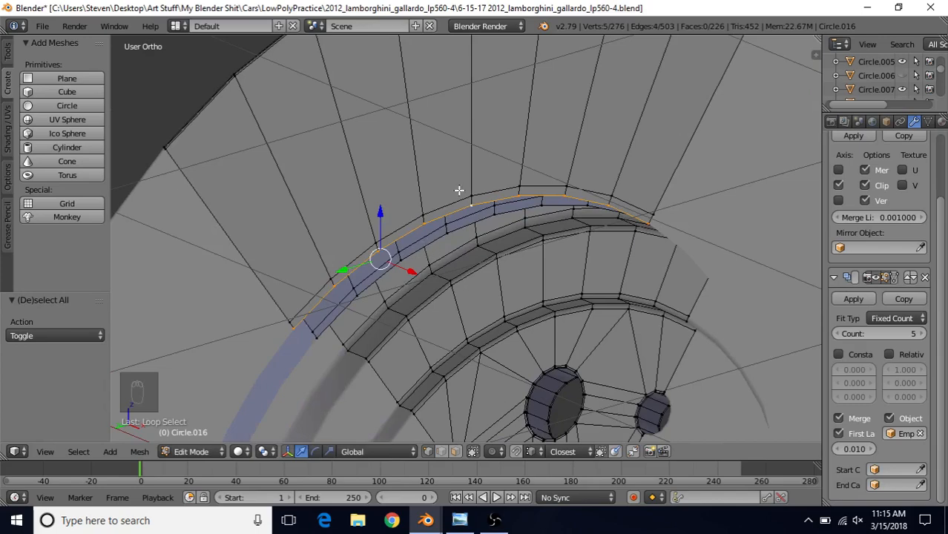
pyautogui.press('e')
pyautogui.rightClick(418, 243)
pyautogui.moveTo(418, 243); pyautogui.dragTo(387, 286, button='middle')
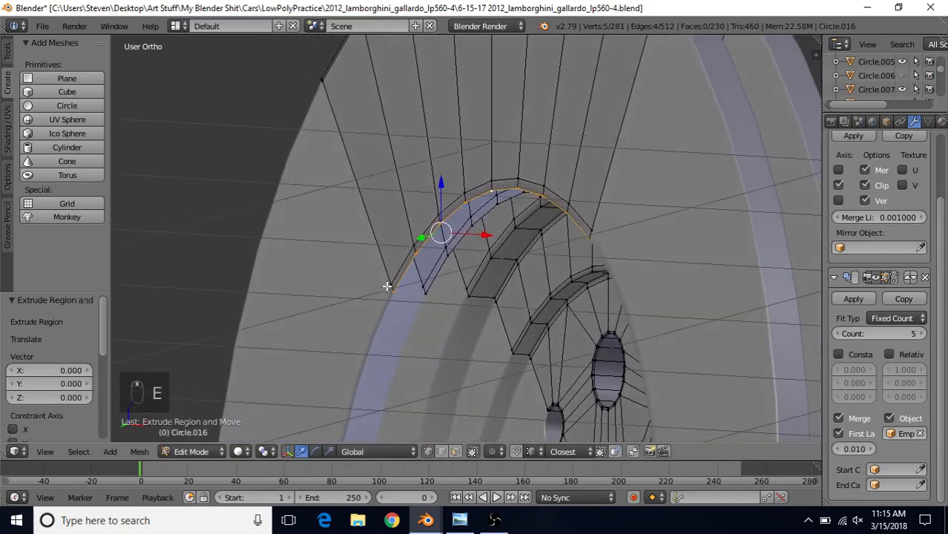
pyautogui.click(487, 240)
pyautogui.scroll(4, 482, 239)
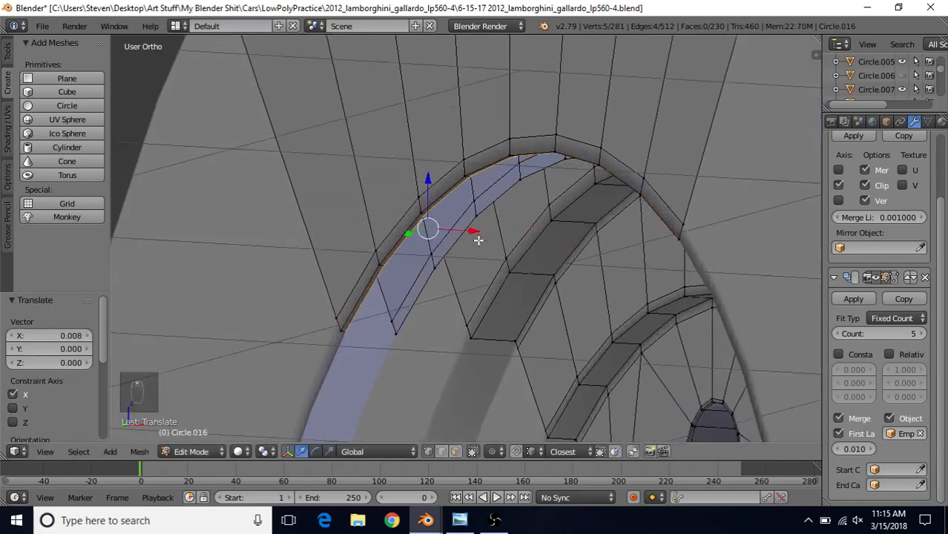
pyautogui.moveTo(476, 253); pyautogui.dragTo(472, 254)
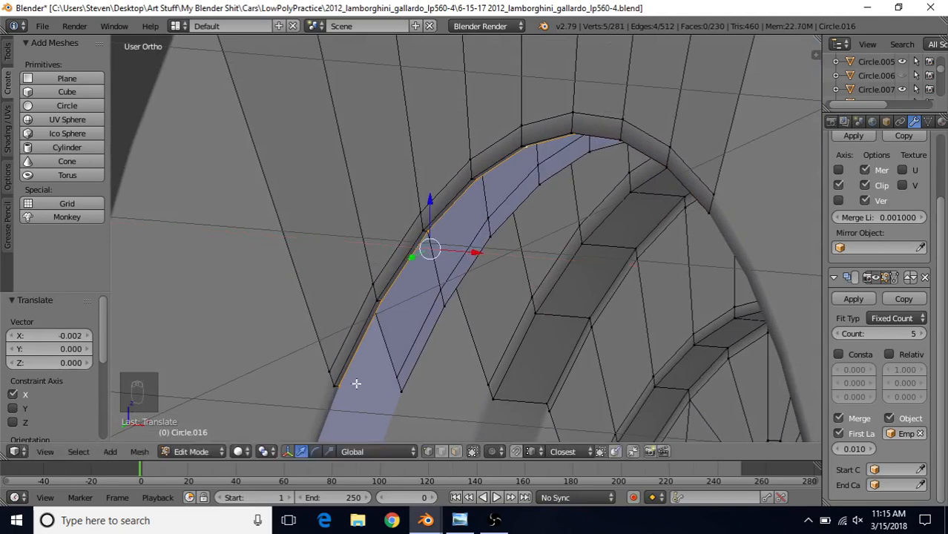
# Set the pivot to 3D Cursor, extrude the loop again, and scale it to 0.990 in Y and Z only.
pyautogui.click(269, 454)
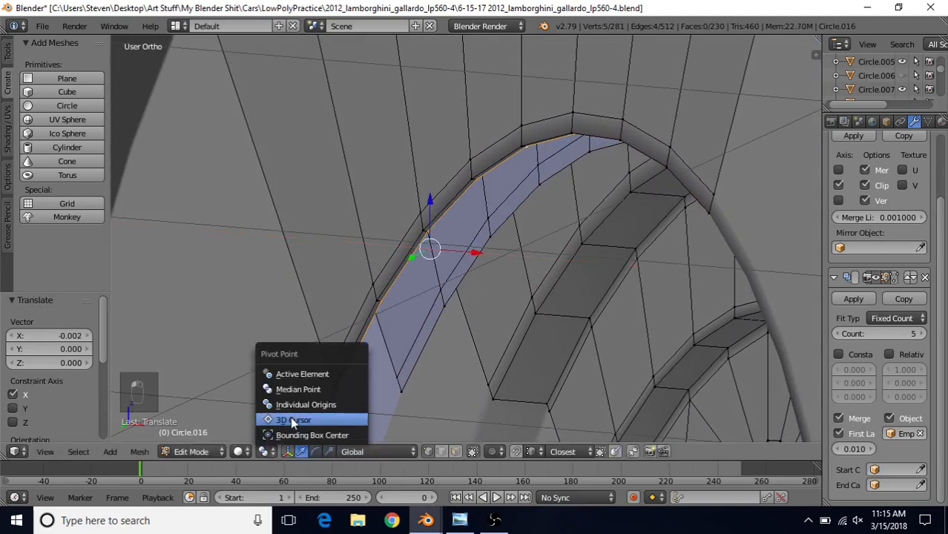
pyautogui.click(291, 418)
pyautogui.scroll(-2, 489, 283)
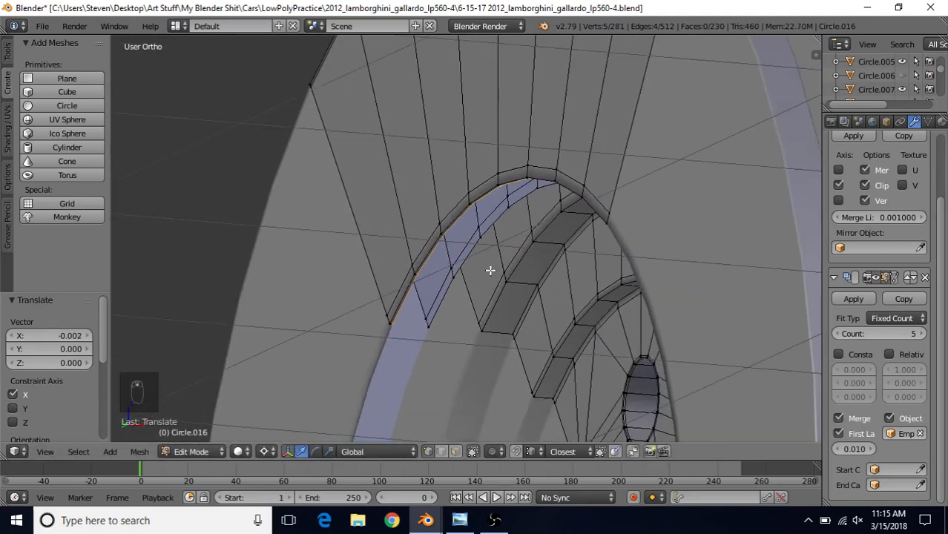
pyautogui.press('e')
pyautogui.rightClick(530, 197)
pyautogui.scroll(1, 531, 210)
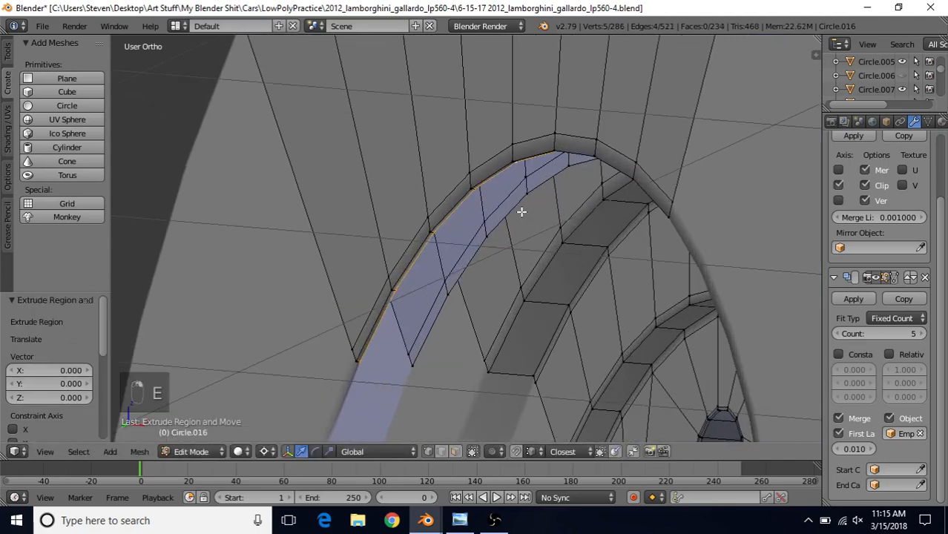
pyautogui.press('s')
pyautogui.hotkey('shift', 'x')
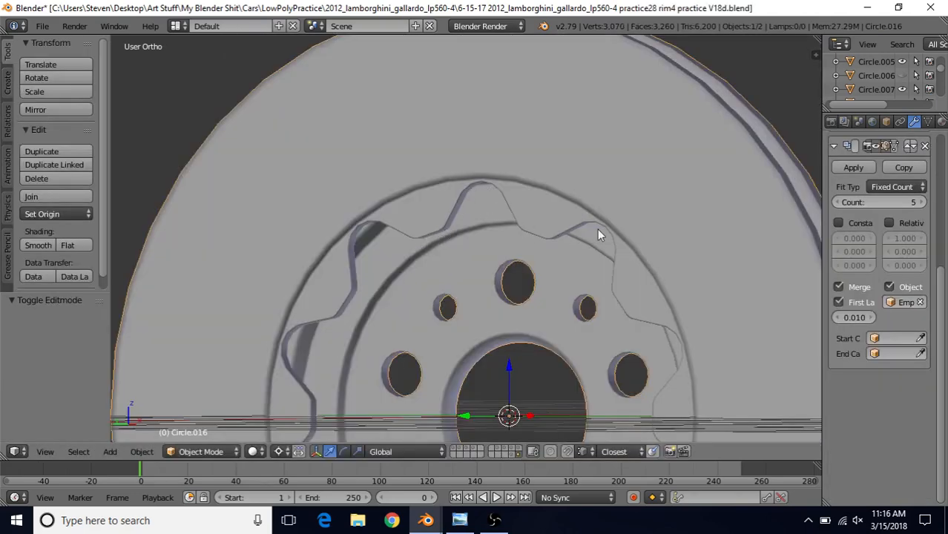
# Return from the reference to the working file and examine the extruded inner lip against the disc's stepped ridges.
pyautogui.moveTo(426, 520)
pyautogui.click(500, 467)
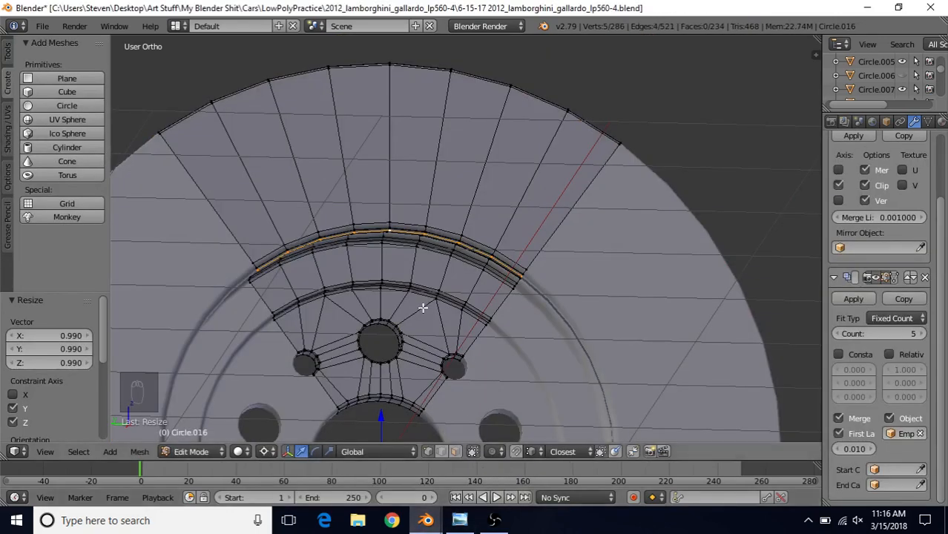
pyautogui.moveTo(422, 308); pyautogui.dragTo(370, 301, button='middle')
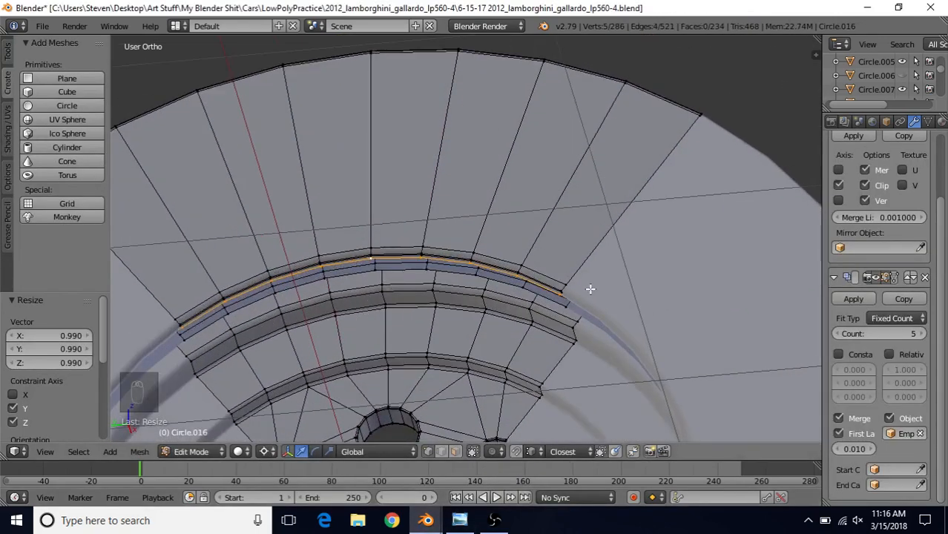
pyautogui.scroll(-2, 486, 342)
pyautogui.moveTo(462, 323); pyautogui.dragTo(450, 362, button='middle')
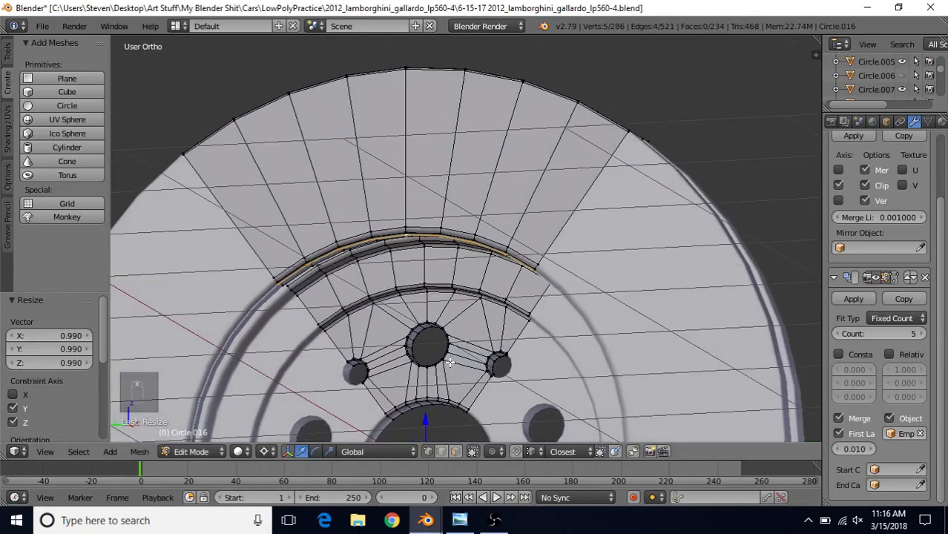
pyautogui.scroll(3, 450, 363)
pyautogui.moveTo(386, 298); pyautogui.dragTo(456, 215, button='middle')
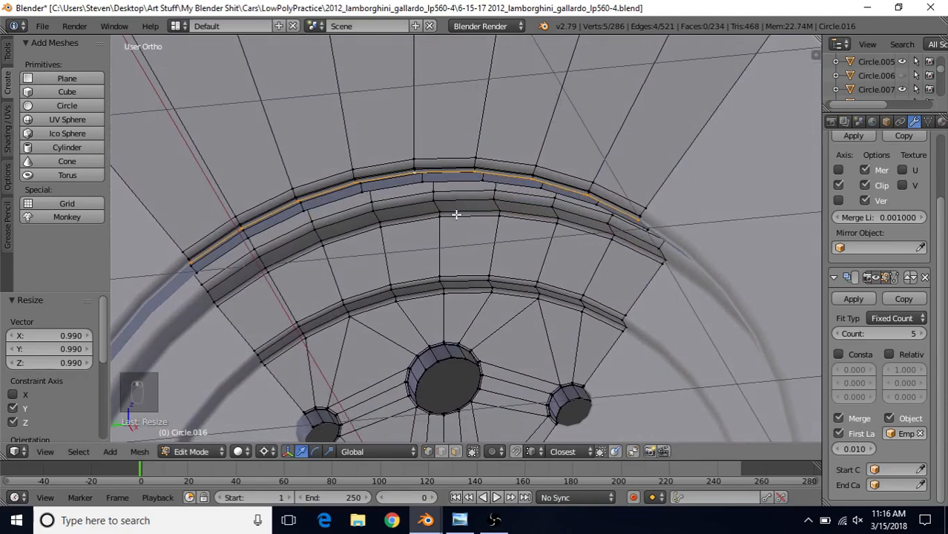
pyautogui.scroll(1, 456, 214)
pyautogui.moveTo(430, 248); pyautogui.dragTo(452, 218, button='middle')
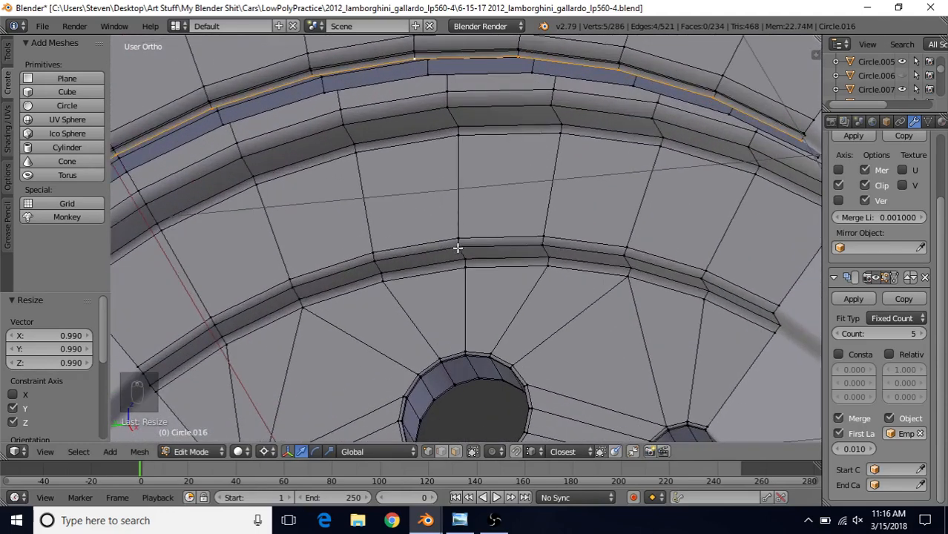
# Add the inner ridge's top middle vertex to the selection, examine its position relative to the outer lip, and reopen the V18d reference.
pyautogui.rightClick(458, 247)
pyautogui.moveTo(460, 254); pyautogui.dragTo(478, 206, button='middle')
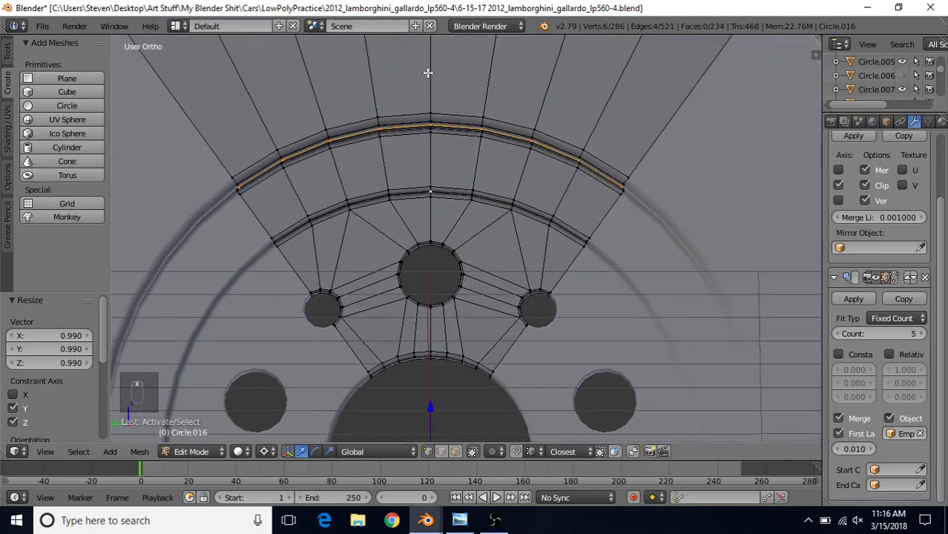
pyautogui.scroll(6, 439, 208)
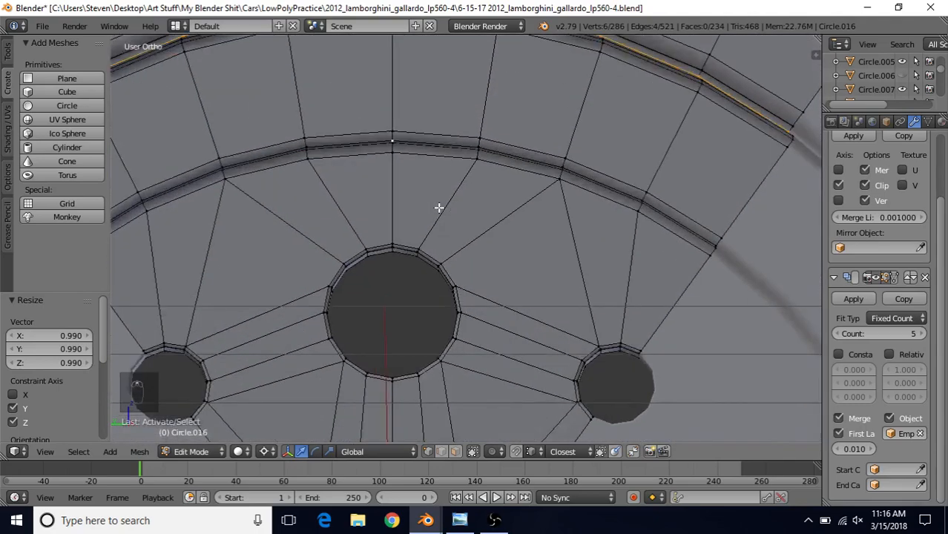
pyautogui.moveTo(378, 133); pyautogui.dragTo(375, 112, button='middle')
pyautogui.scroll(-5, 375, 112)
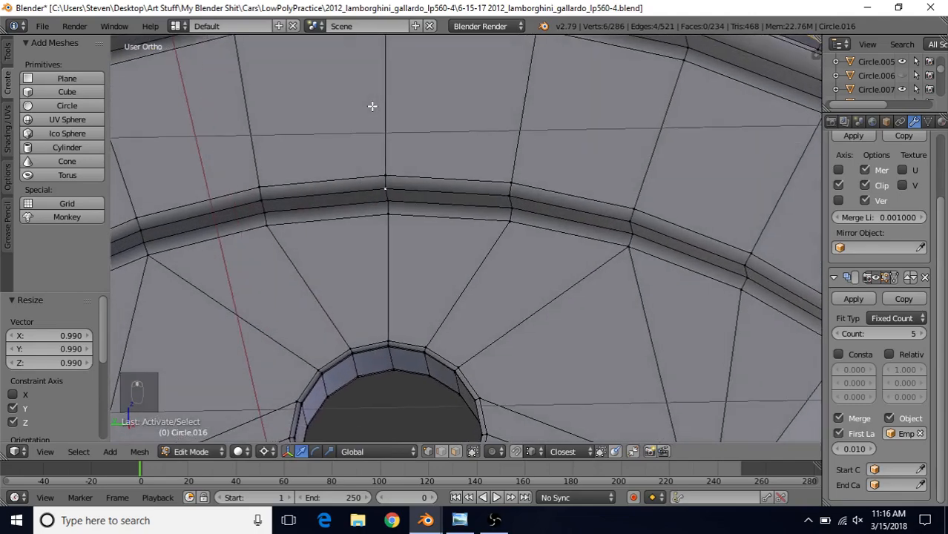
pyautogui.moveTo(443, 170); pyautogui.dragTo(441, 148, button='middle')
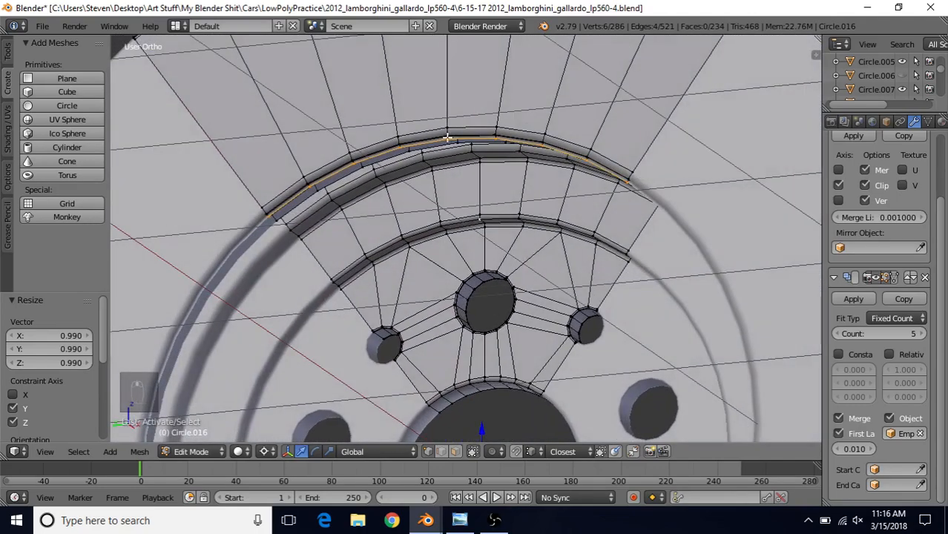
pyautogui.moveTo(426, 519)
pyautogui.click(397, 474)
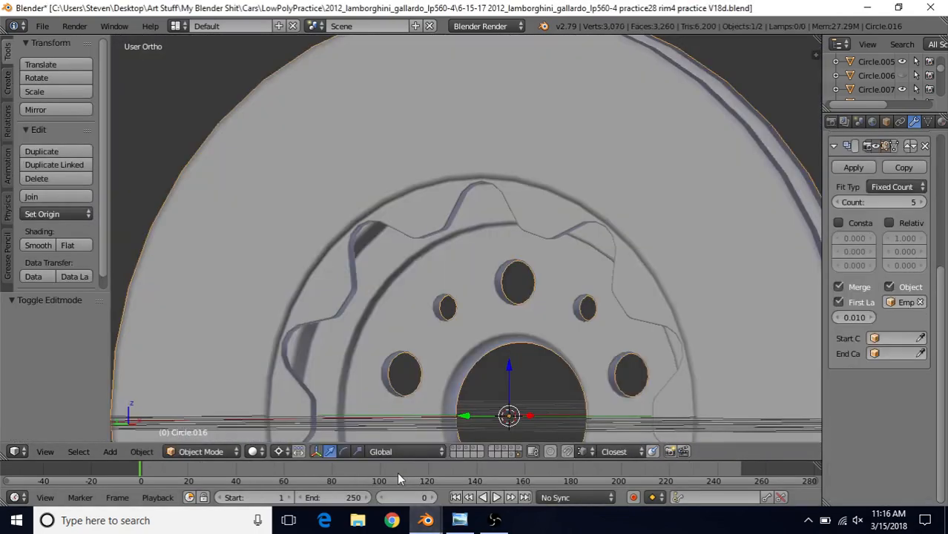
# Examine the reference ring's wavy inner edge from the left side and at an angle, and return to the working file.
pyautogui.moveTo(503, 206); pyautogui.dragTo(515, 246, button='middle')
pyautogui.press('KP_1')
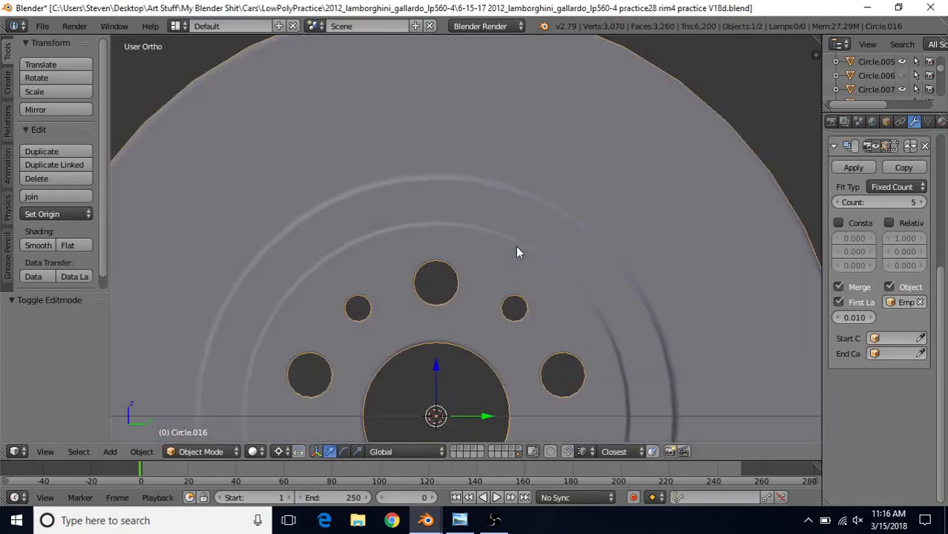
pyautogui.press('ctrl+KP_3')
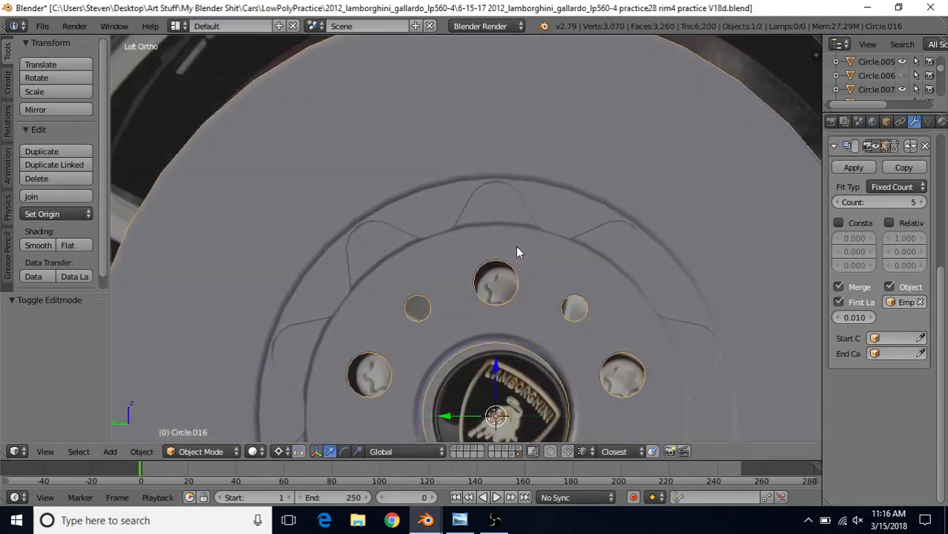
pyautogui.scroll(2, 486, 249)
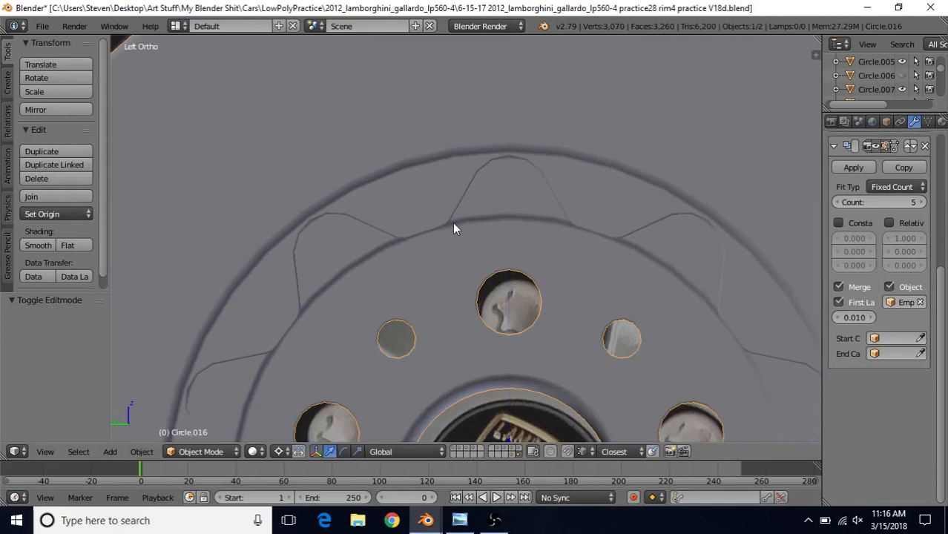
pyautogui.moveTo(526, 245); pyautogui.dragTo(500, 230, button='middle')
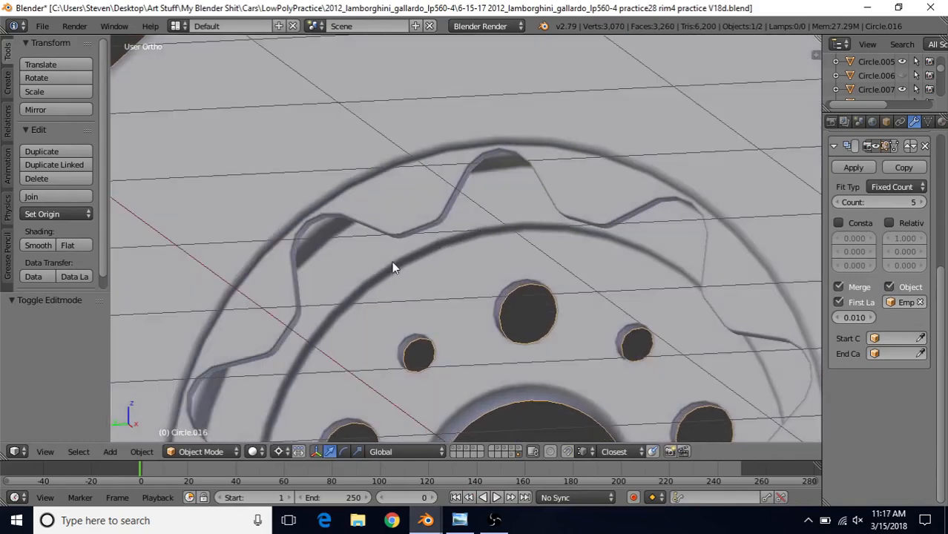
pyautogui.press('ctrl+KP_3')
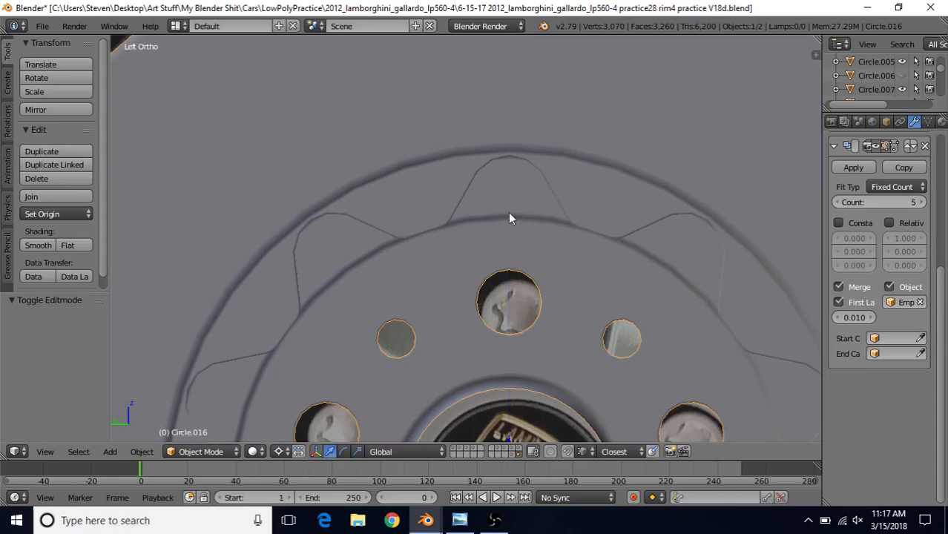
pyautogui.click(426, 518)
pyautogui.click(475, 475)
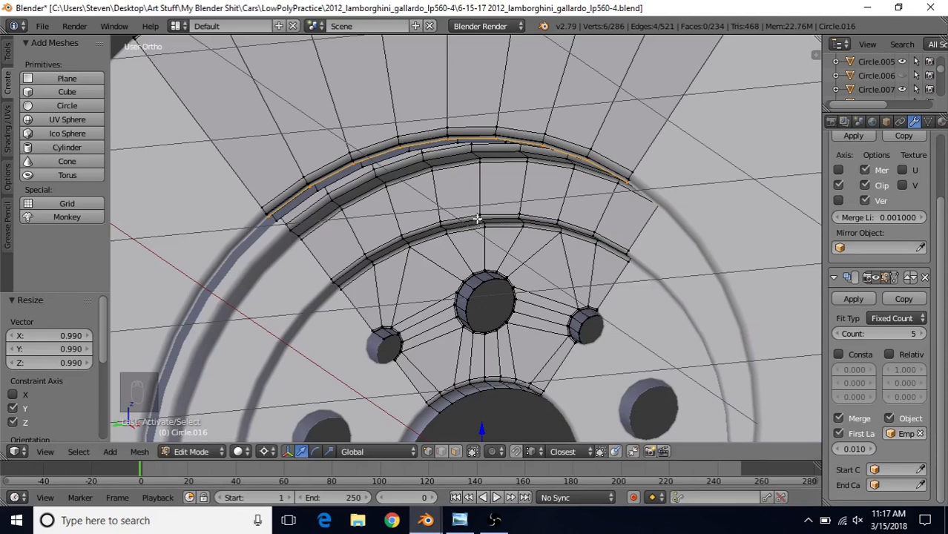
# Duplicate the selected inner lip edge loop in place and separate the copy into its own object.
pyautogui.scroll(-1, 462, 291)
pyautogui.scroll(-2, 462, 291)
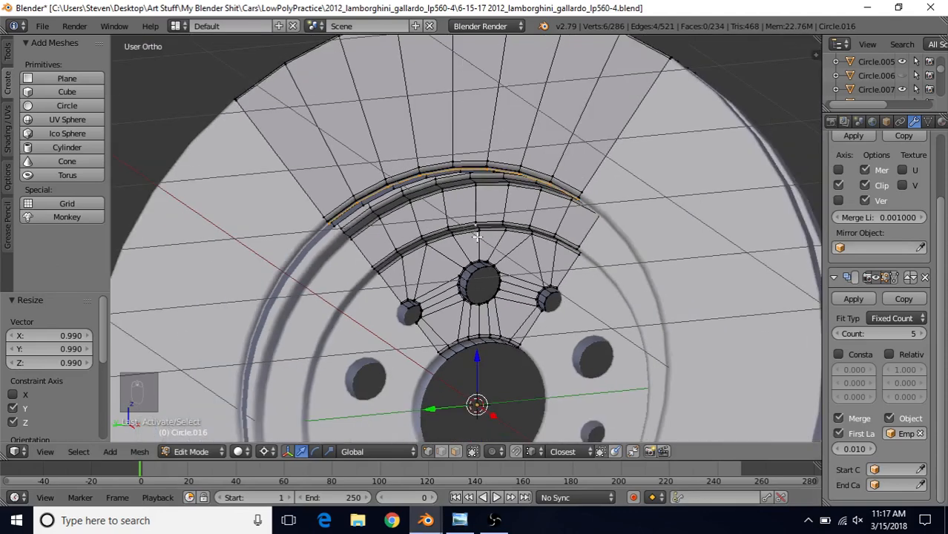
pyautogui.scroll(2, 446, 216)
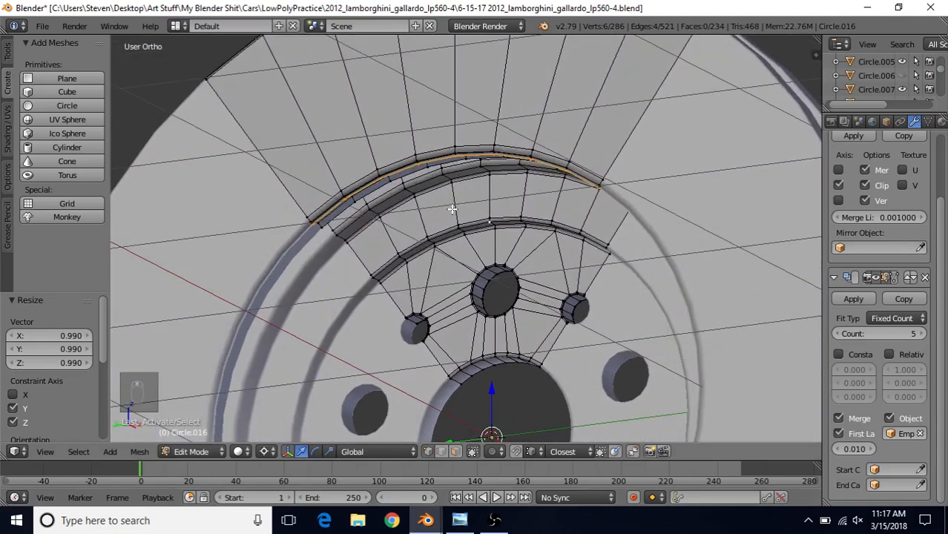
pyautogui.hotkey('shift', 'd')
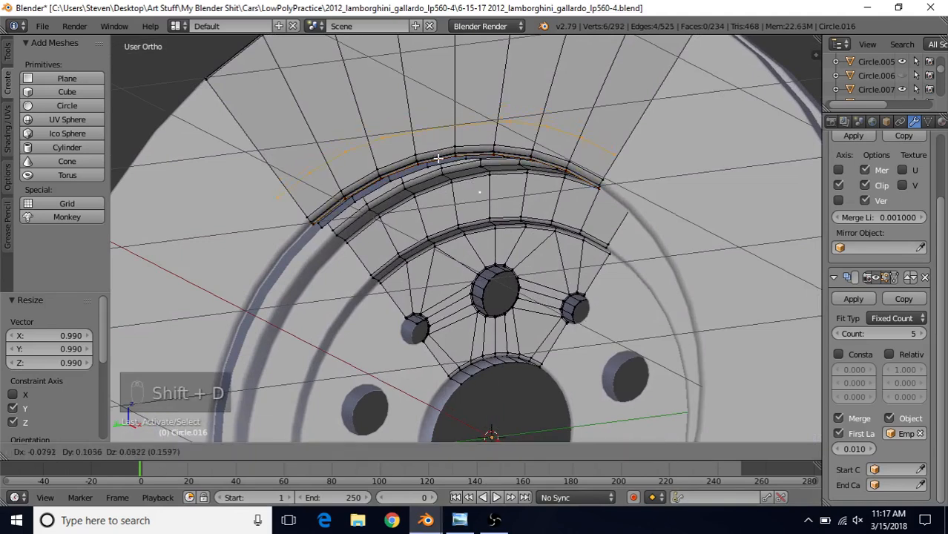
pyautogui.rightClick(438, 165)
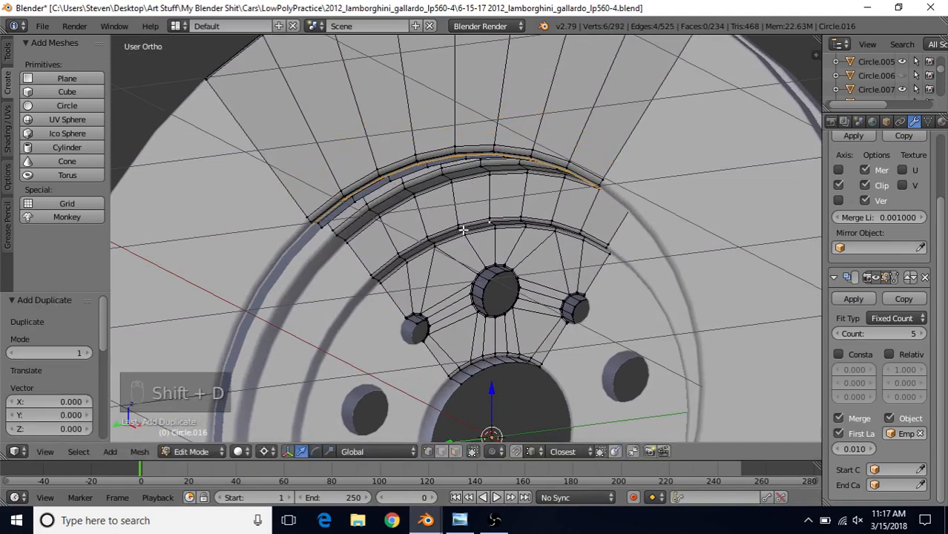
pyautogui.press('p')
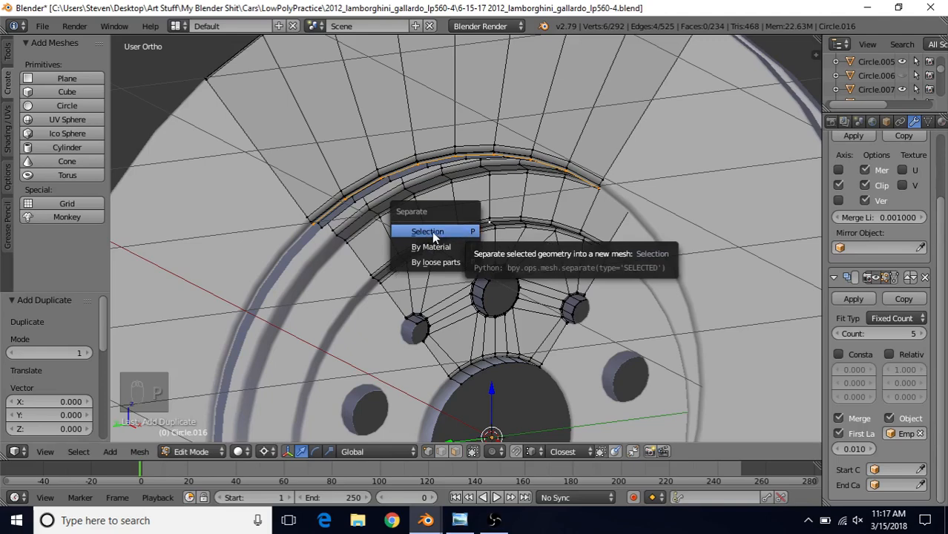
pyautogui.click(432, 232)
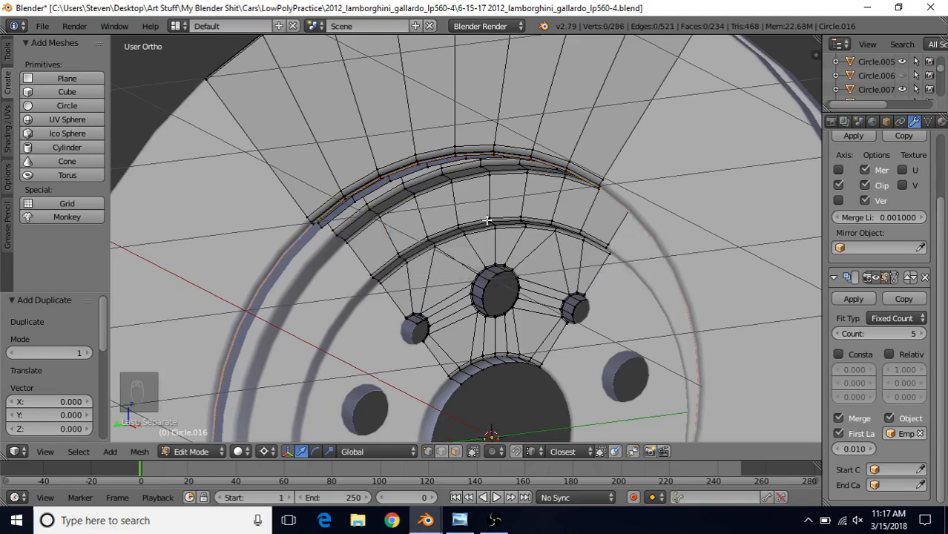
# Leave the disc mesh, hide the disc object, and open the separated edge loop for mesh editing.
pyautogui.scroll(-4, 446, 265)
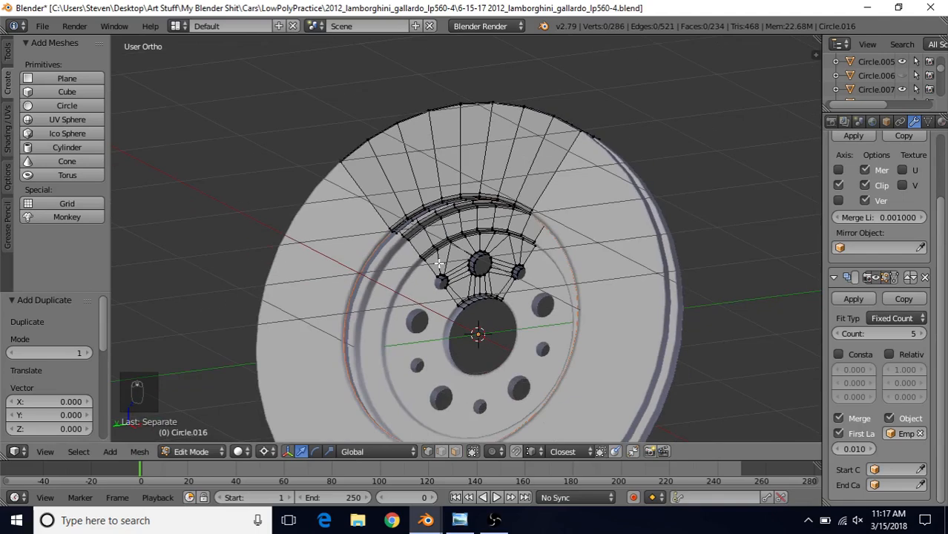
pyautogui.moveTo(439, 264); pyautogui.dragTo(443, 282, button='middle')
pyautogui.press('Tab')
pyautogui.scroll(2, 435, 281)
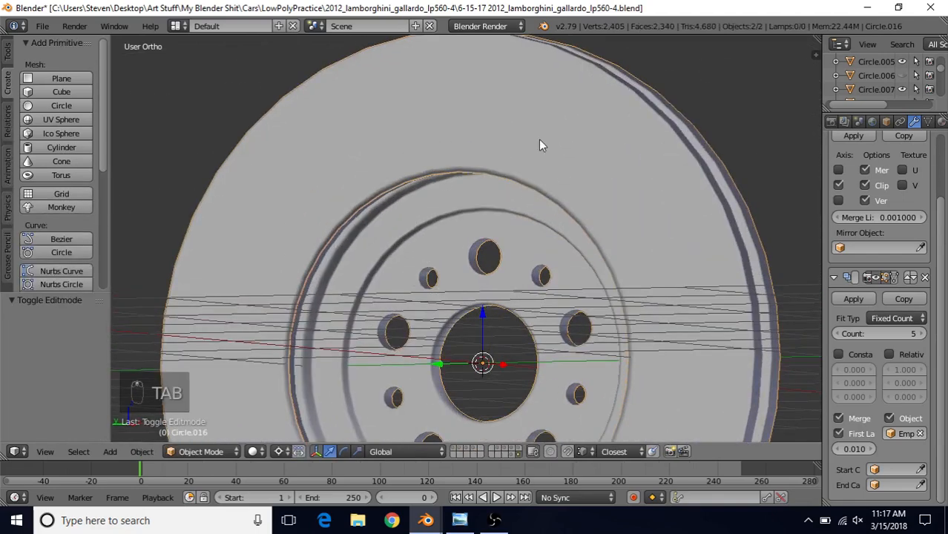
pyautogui.rightClick(556, 90)
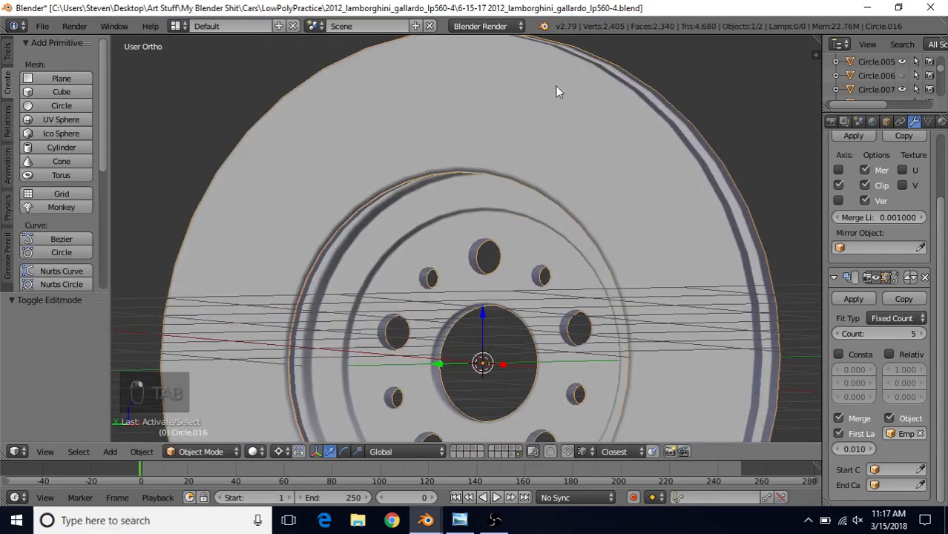
pyautogui.press('h')
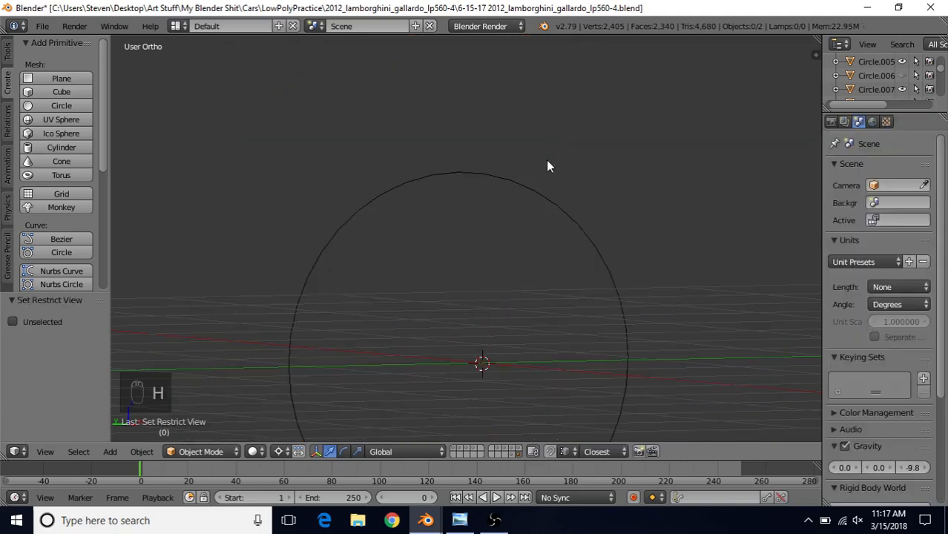
pyautogui.scroll(-2, 422, 208)
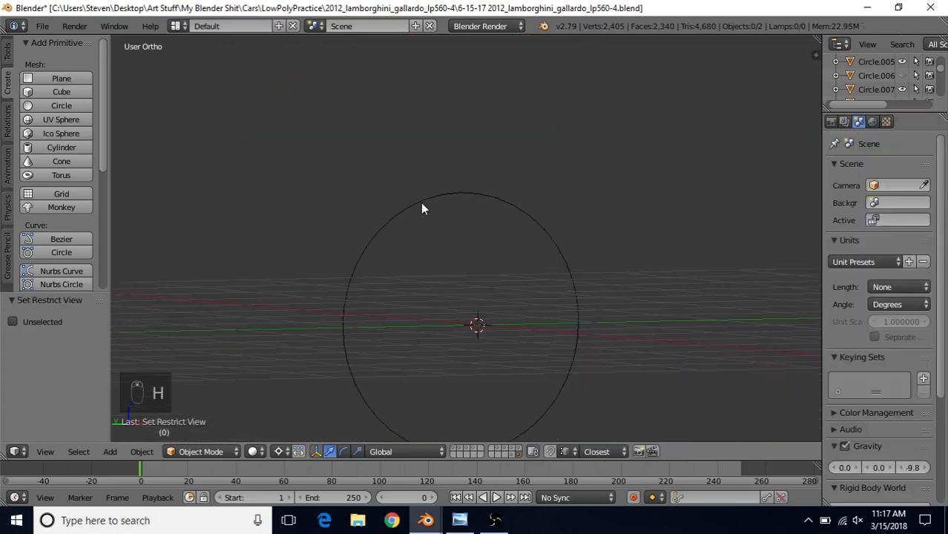
pyautogui.rightClick(495, 199)
pyautogui.scroll(2, 500, 238)
pyautogui.press('Tab')
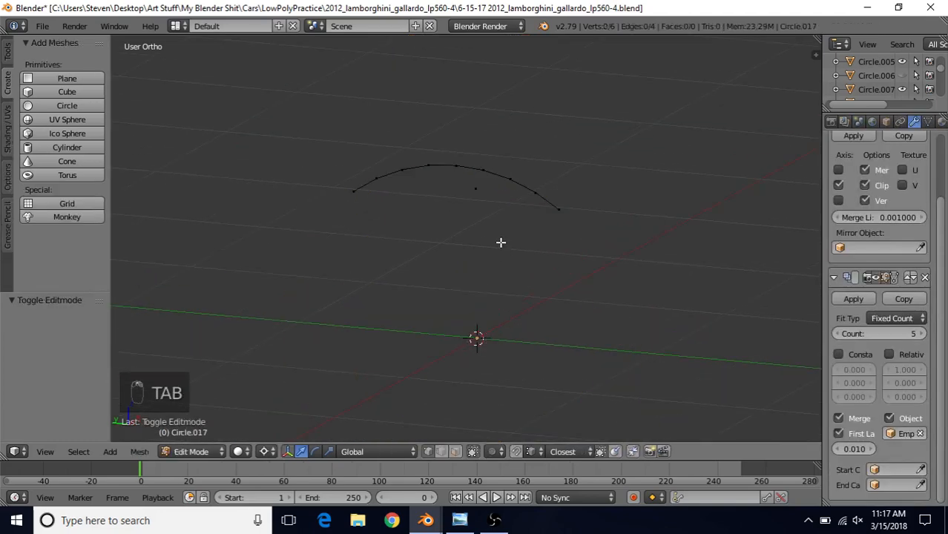
# Lower the arc's top middle vertex by about 0.181 along Z in the right view.
pyautogui.moveTo(502, 243); pyautogui.dragTo(529, 213, button='middle')
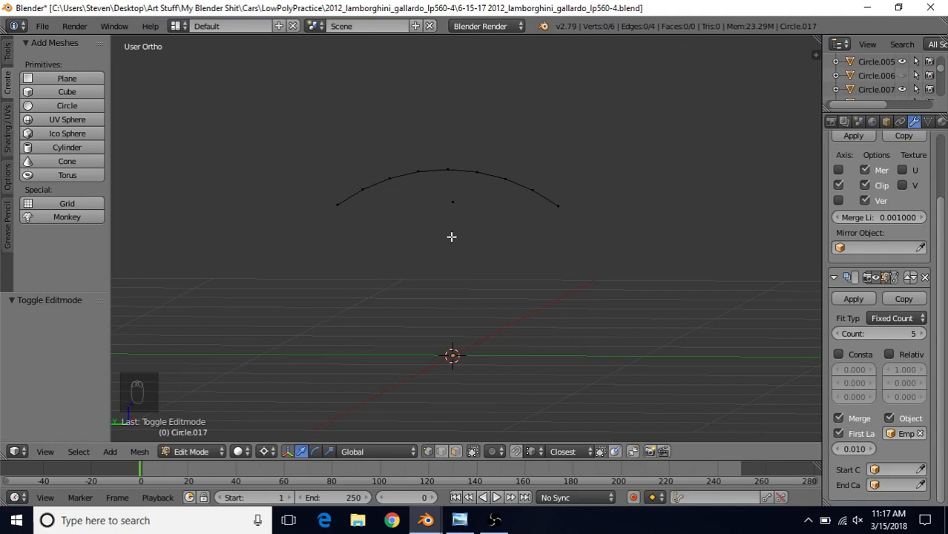
pyautogui.keyDown('shift'); pyautogui.moveTo(452, 237); pyautogui.dragTo(466, 283, button='middle'); pyautogui.keyUp('shift')
pyautogui.scroll(2, 465, 283)
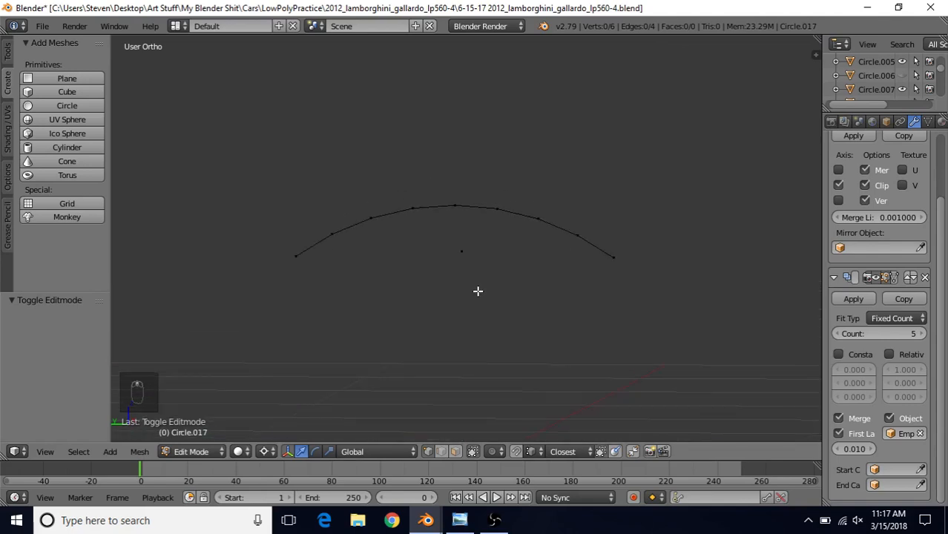
pyautogui.press('KP_3')
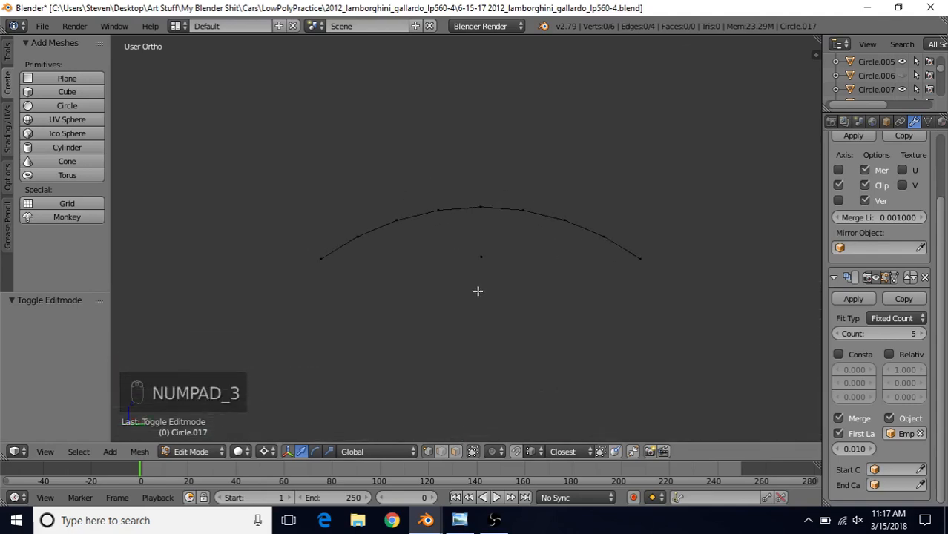
pyautogui.scroll(2, 477, 292)
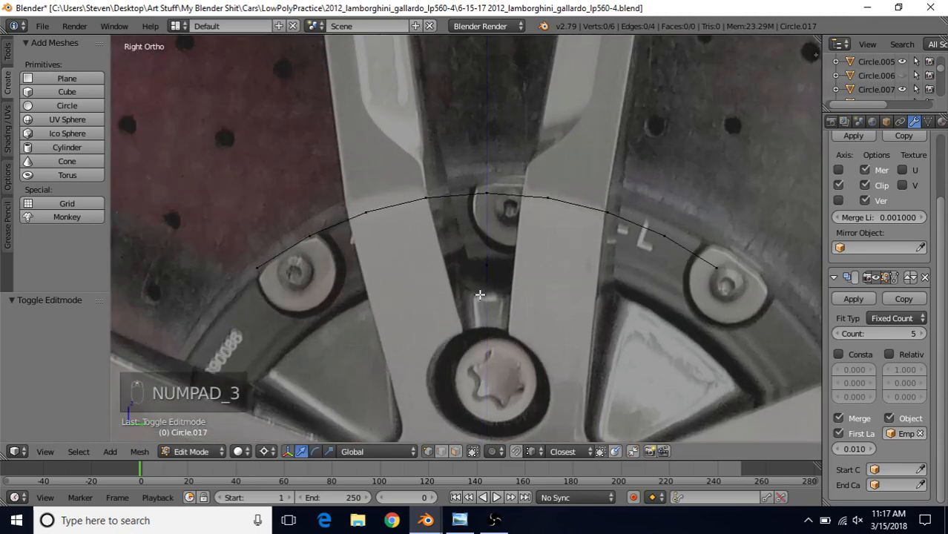
pyautogui.rightClick(490, 198)
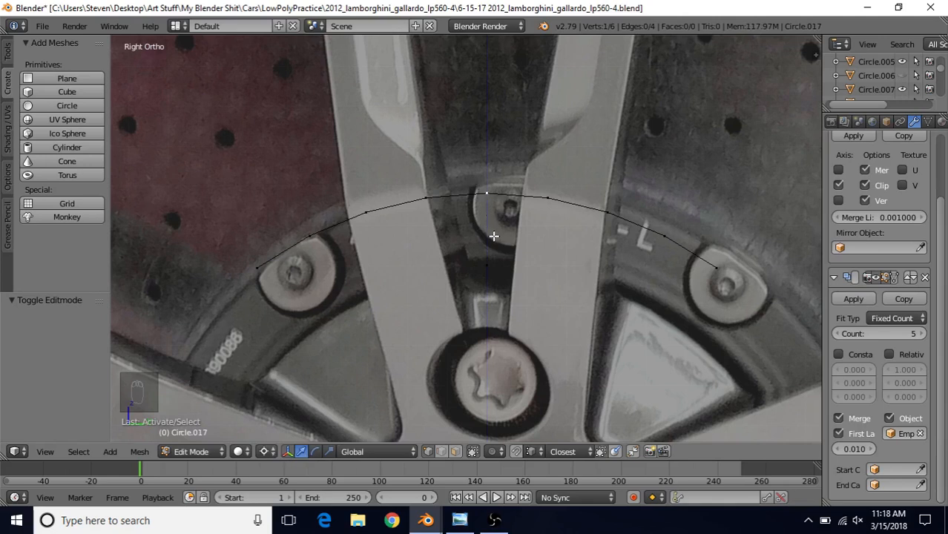
pyautogui.press('g')
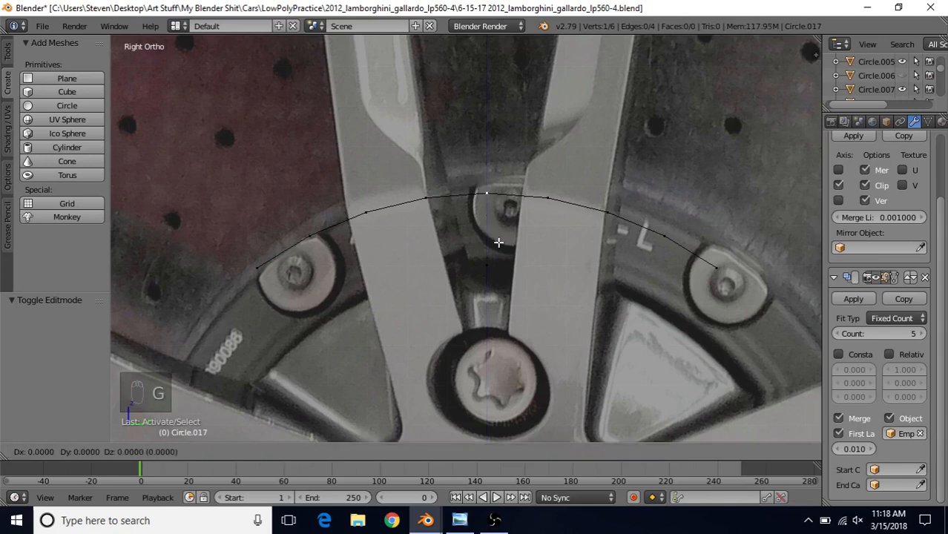
pyautogui.press('z')
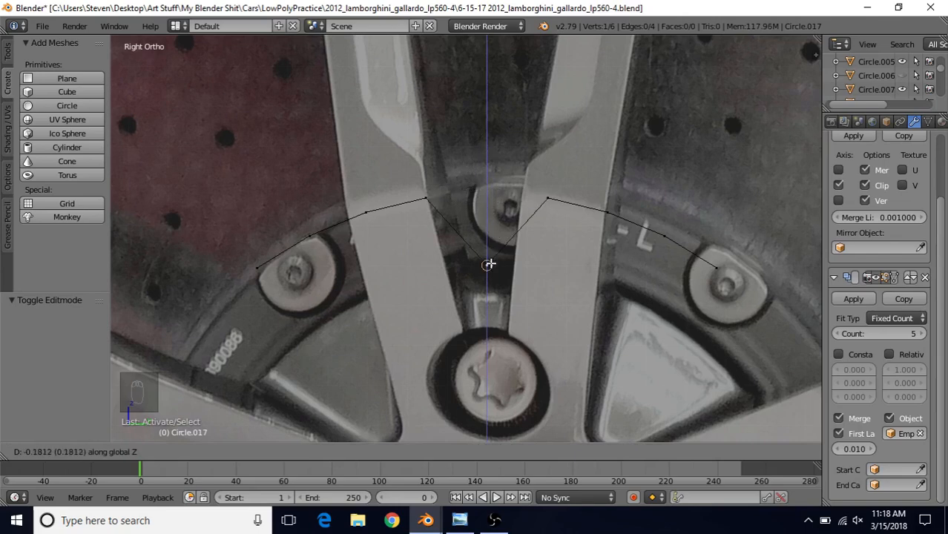
pyautogui.click(489, 264)
pyautogui.scroll(-2, 532, 246)
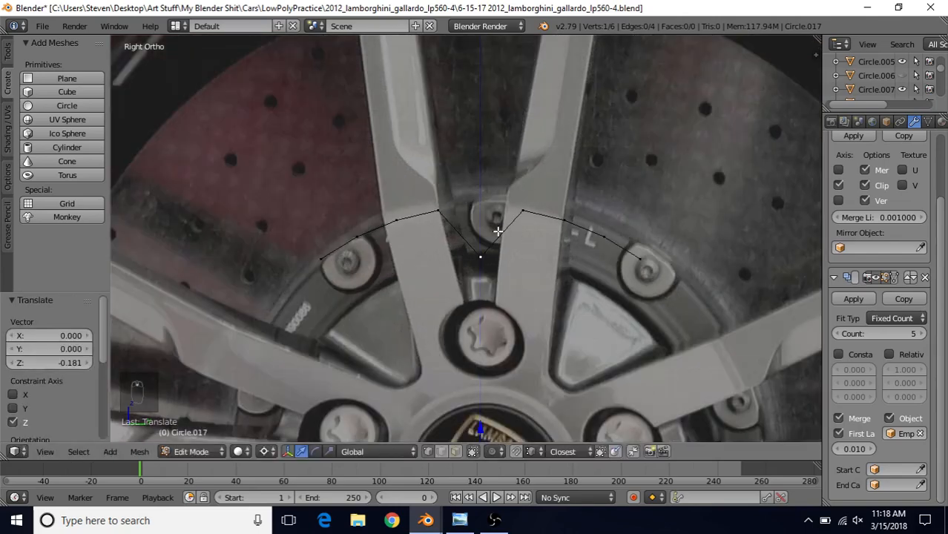
# Delete the stray vertex lying just beside the lowered middle vertex.
pyautogui.moveTo(498, 231); pyautogui.dragTo(471, 258, button='middle')
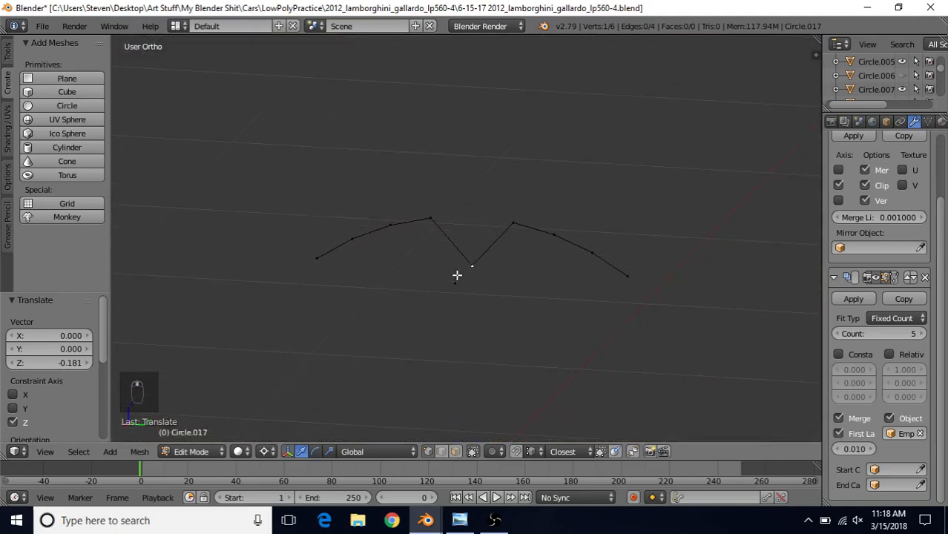
pyautogui.rightClick(452, 290)
pyautogui.press('Delete')
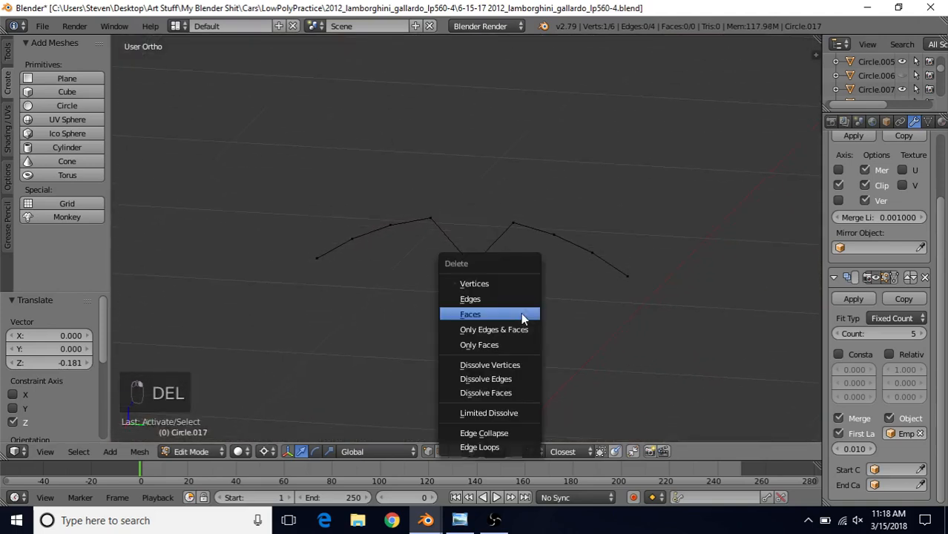
pyautogui.click(504, 282)
# Select the vertex next to the lowered middle one in the right view and compare the arc with the V18d reference's wavy edge.
pyautogui.press('KP_3')
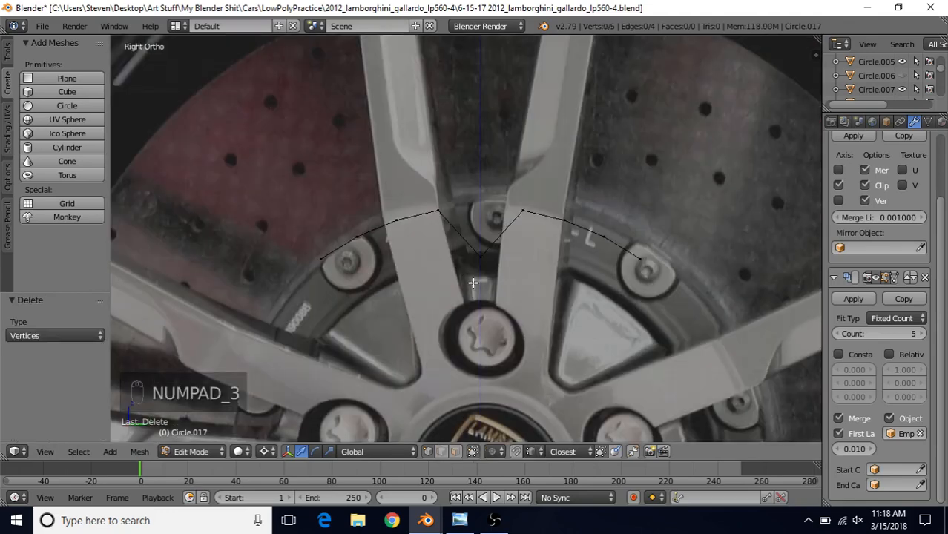
pyautogui.scroll(1, 473, 282)
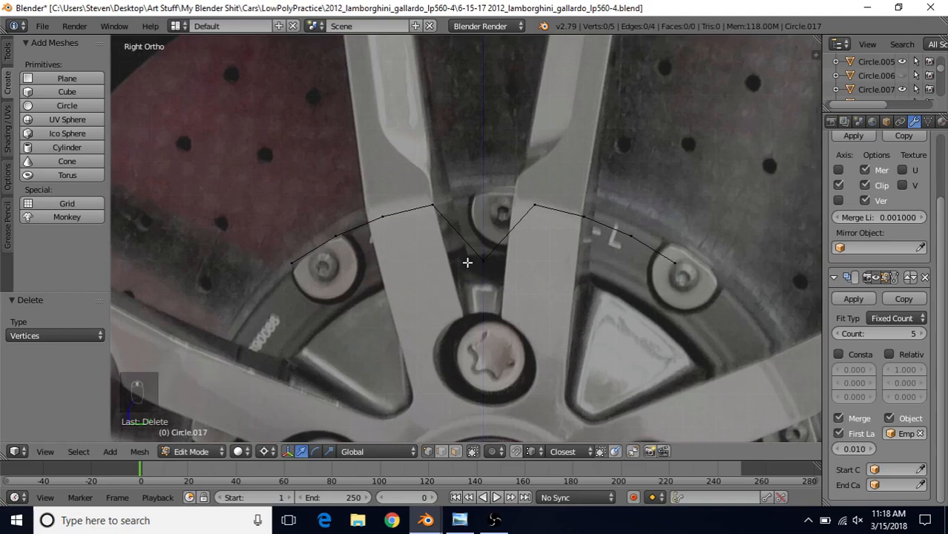
pyautogui.keyDown('shift'); pyautogui.moveTo(468, 261); pyautogui.dragTo(446, 224, button='middle'); pyautogui.keyUp('shift')
pyautogui.scroll(1, 416, 254)
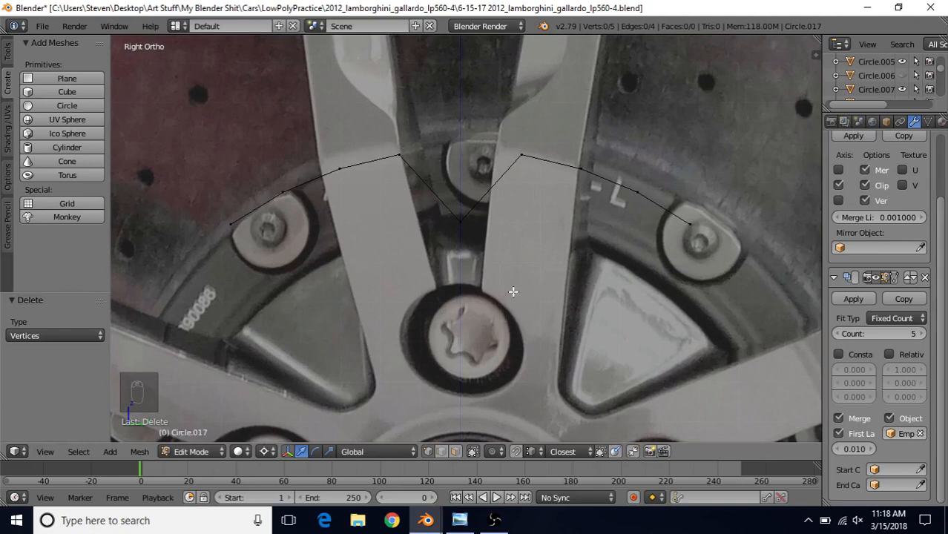
pyautogui.rightClick(534, 156)
pyautogui.moveTo(429, 522)
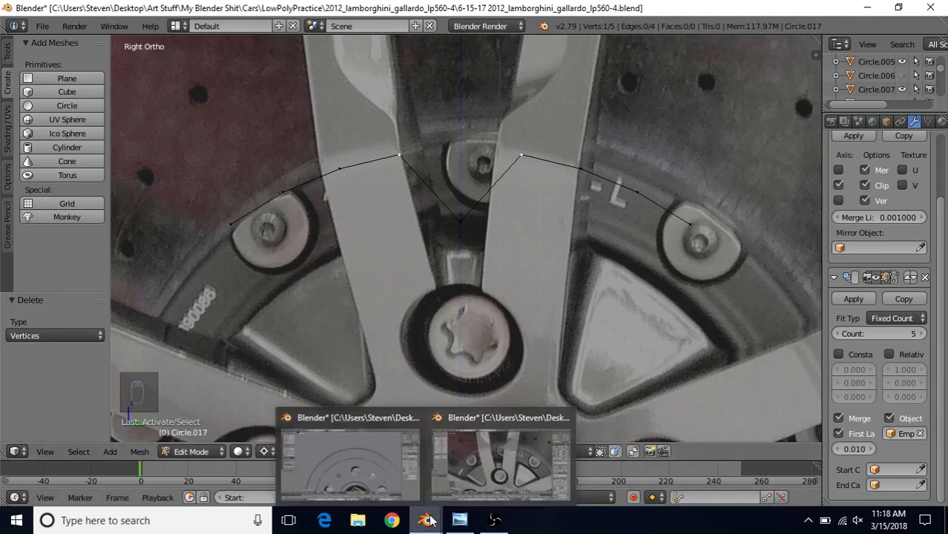
pyautogui.click(411, 473)
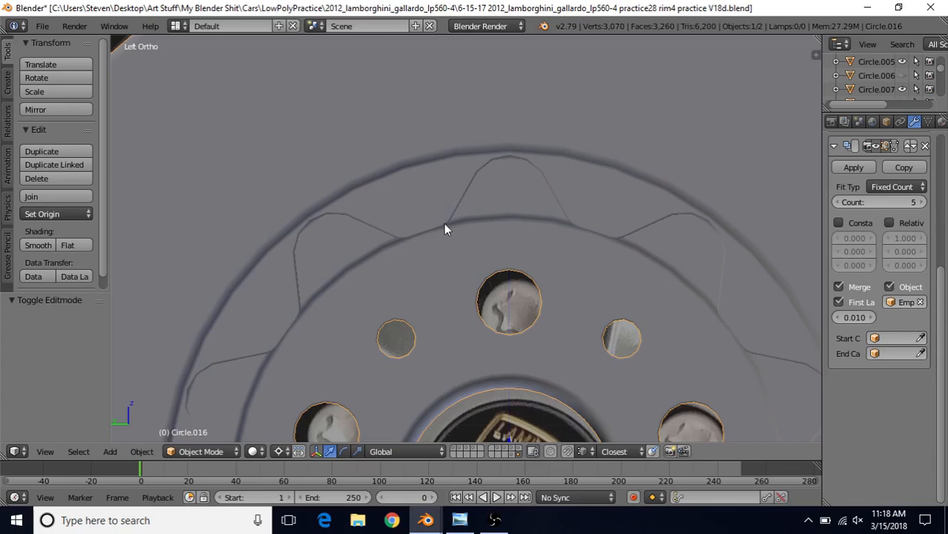
pyautogui.moveTo(426, 520)
pyautogui.click(471, 469)
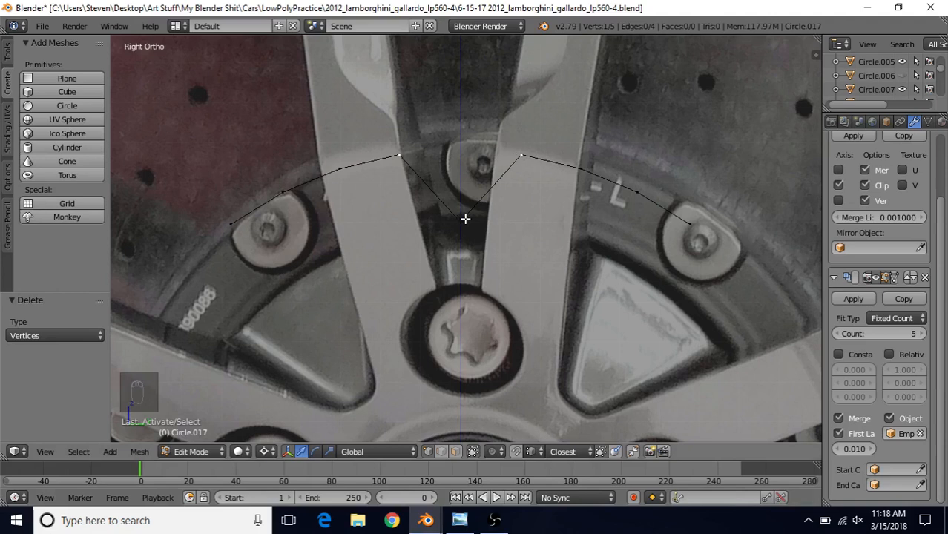
# Set the pivot to Median Point and move the selected vertex beside the arc's middle by -0.169 along Z and -0.085 along Y.
pyautogui.click(266, 451)
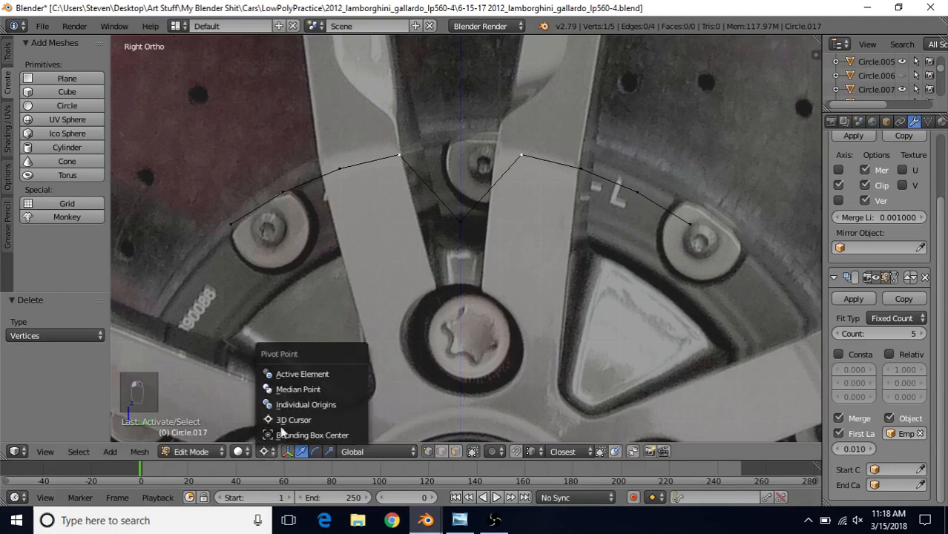
pyautogui.click(301, 385)
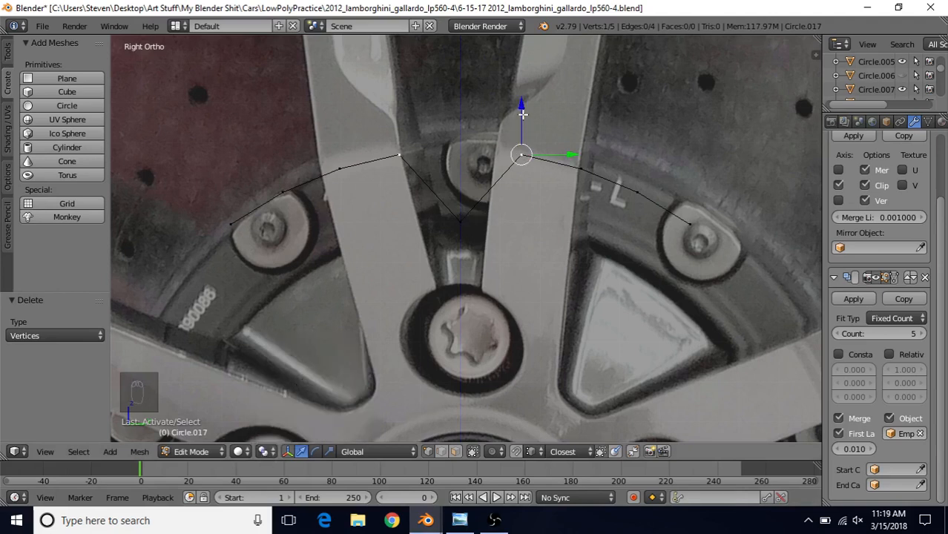
pyautogui.moveTo(521, 102); pyautogui.dragTo(461, 221)
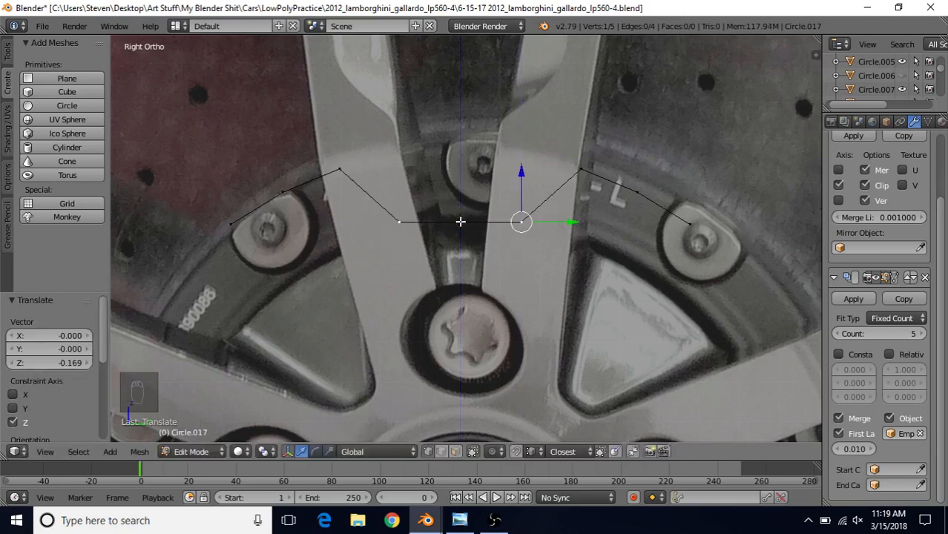
pyautogui.moveTo(566, 220); pyautogui.dragTo(538, 228)
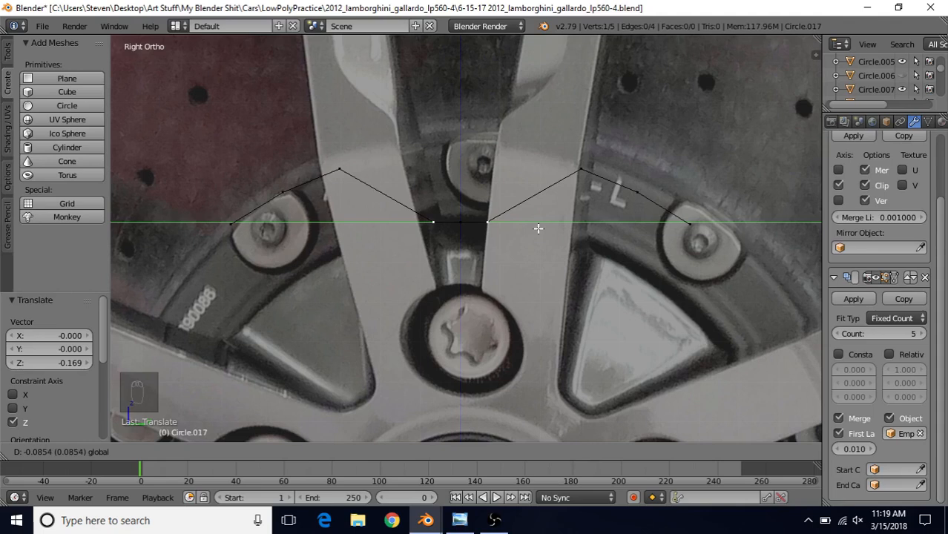
pyautogui.rightClick(581, 170)
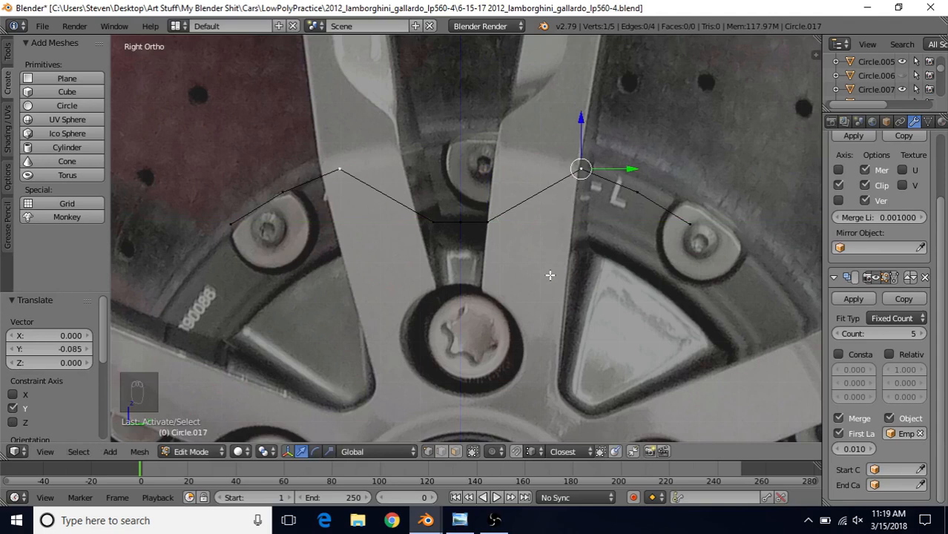
pyautogui.rightClick(692, 222)
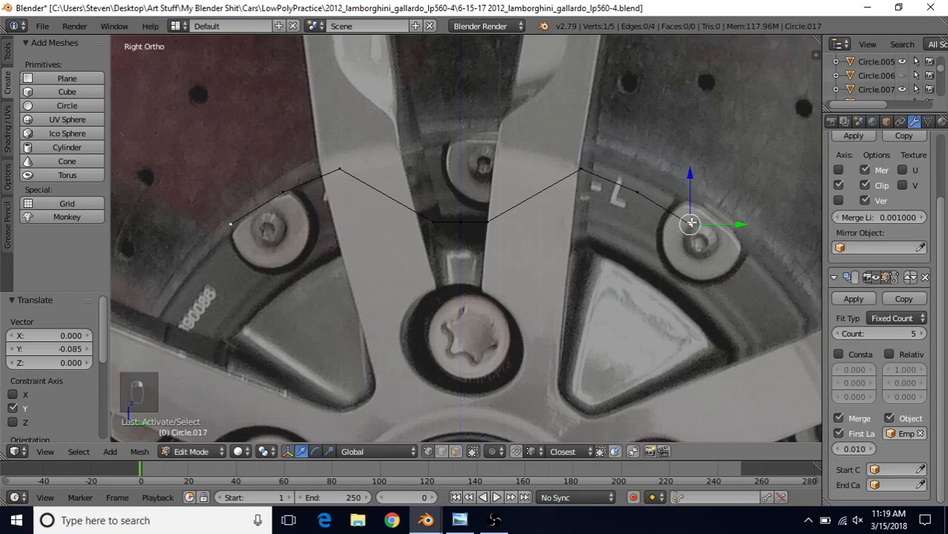
pyautogui.rightClick(462, 222)
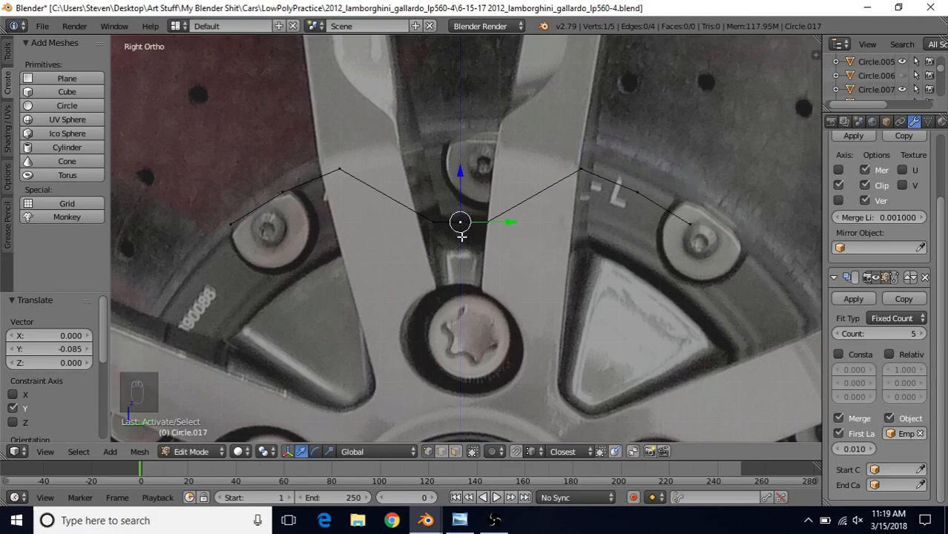
# Delete the two outermost vertices at the end of the mirrored arc.
pyautogui.rightClick(637, 192)
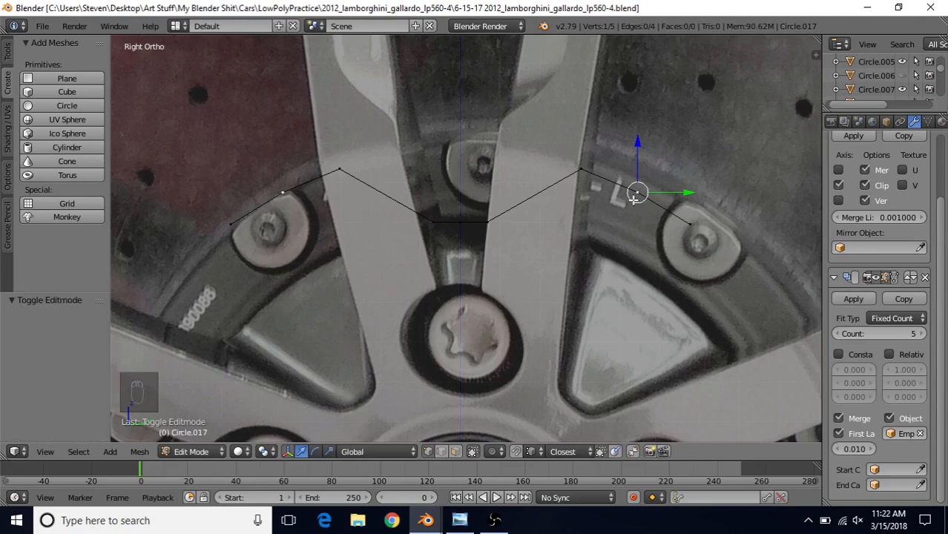
pyautogui.keyDown('shift'); pyautogui.rightClick(682, 216); pyautogui.keyUp('shift')
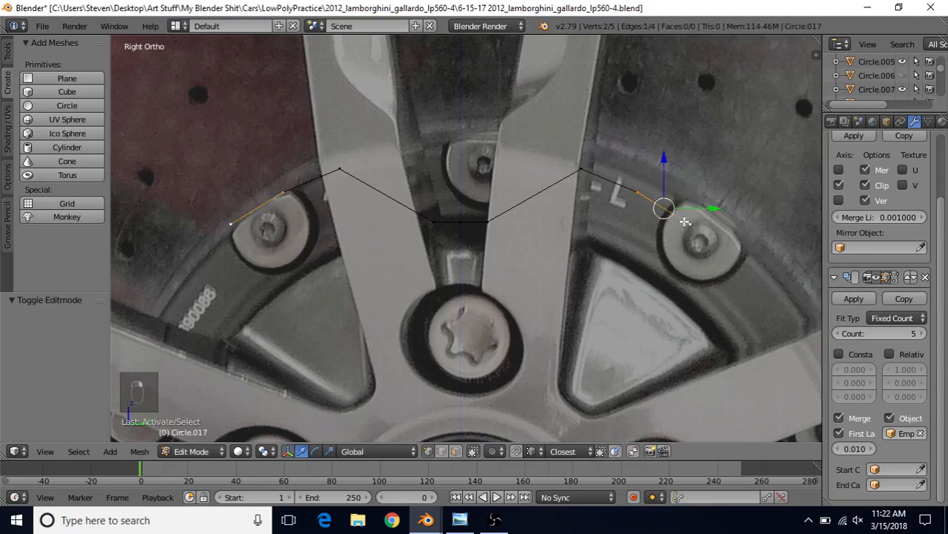
pyautogui.press('Delete')
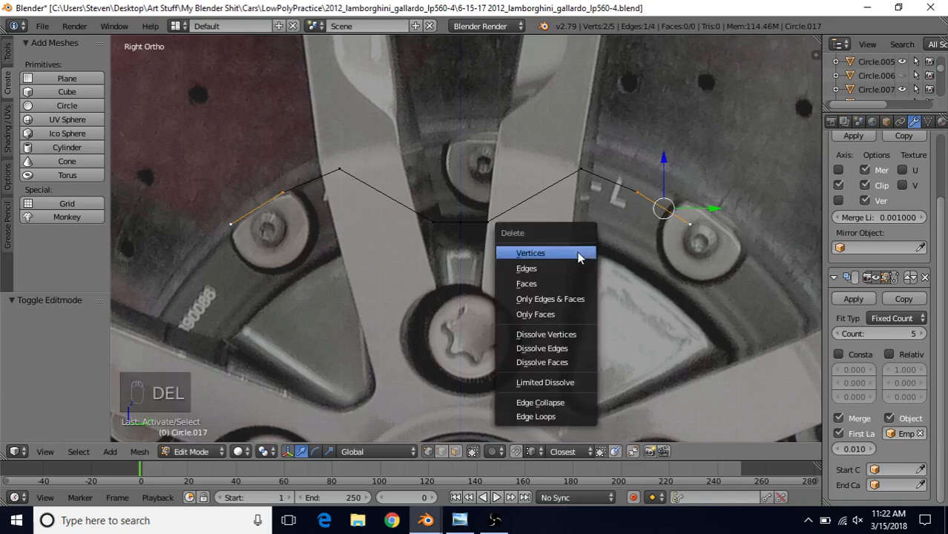
pyautogui.click(579, 255)
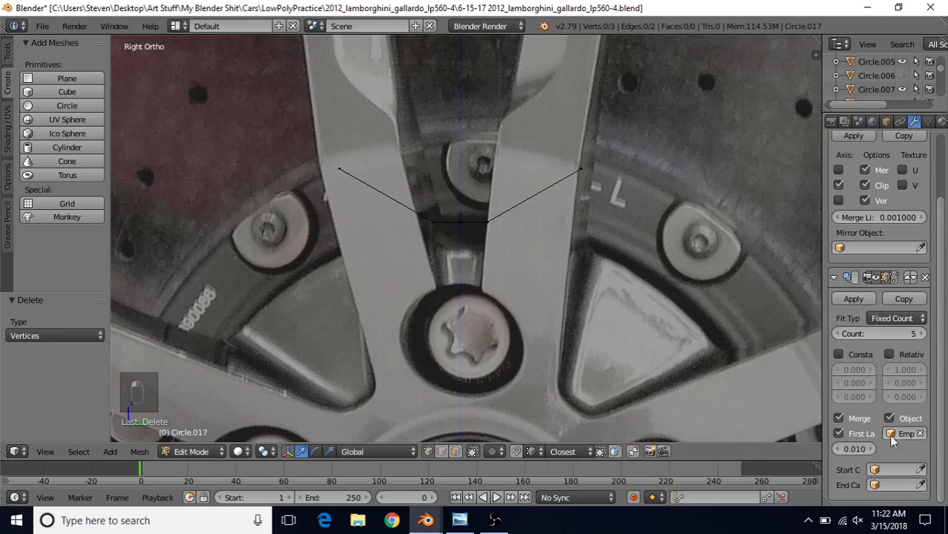
# Turn on the Array modifier's display in Edit Mode to show the arc's copies around the wheel centre.
pyautogui.scroll(-2, 727, 362)
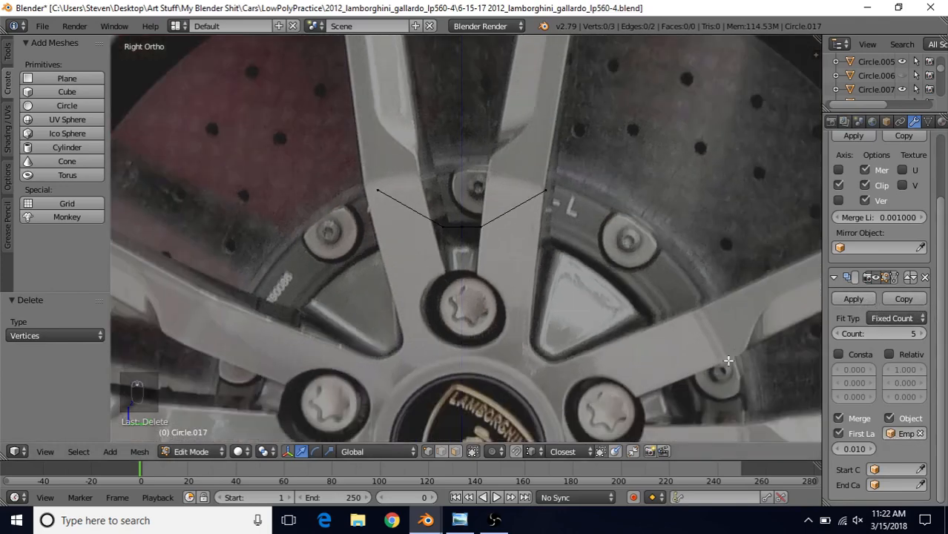
pyautogui.keyDown('shift'); pyautogui.moveTo(654, 304); pyautogui.dragTo(644, 255, button='middle'); pyautogui.keyUp('shift')
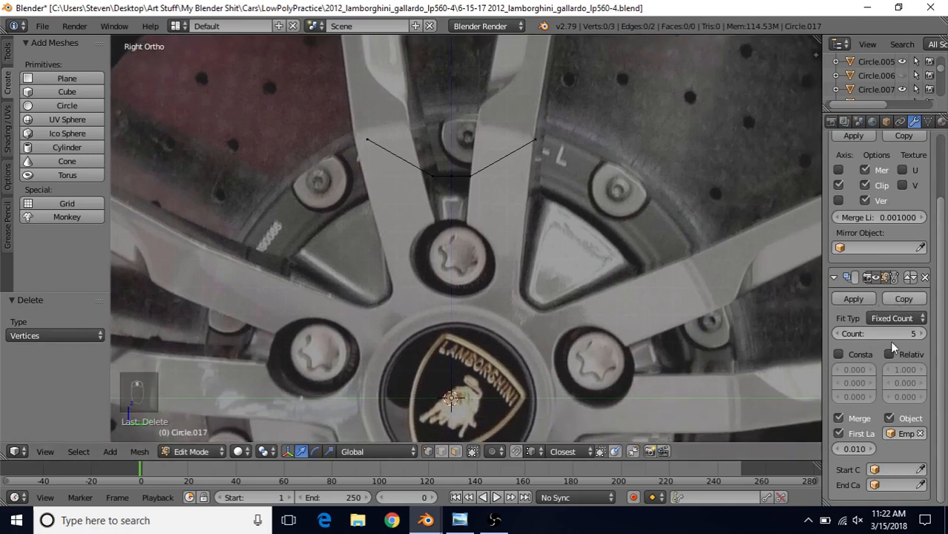
pyautogui.click(889, 278)
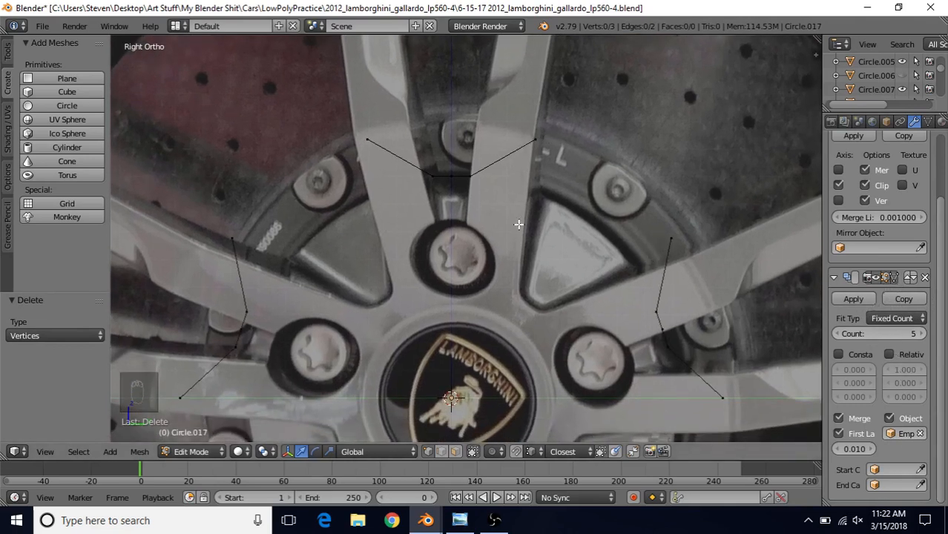
pyautogui.scroll(1, 623, 252)
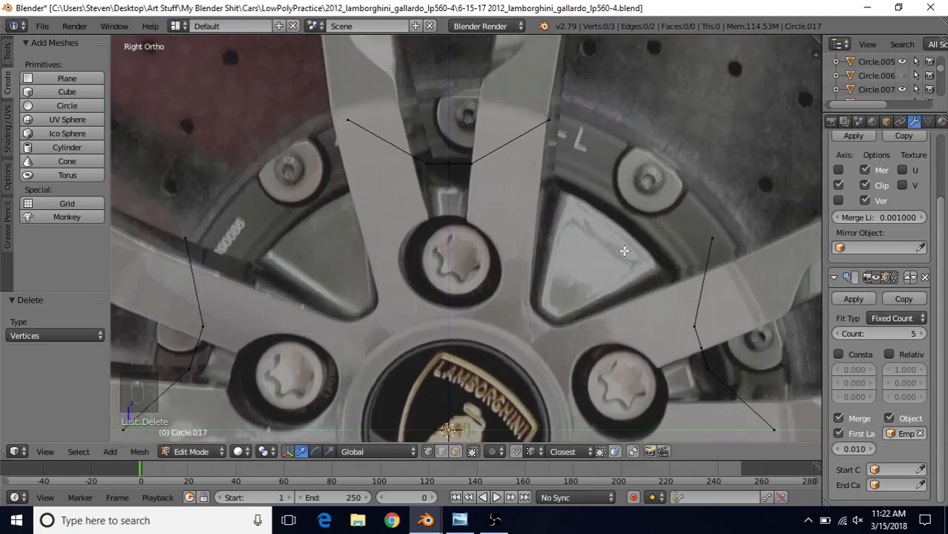
# Set the Array modifier's count to 10 and clear its offset object.
pyautogui.click(878, 335)
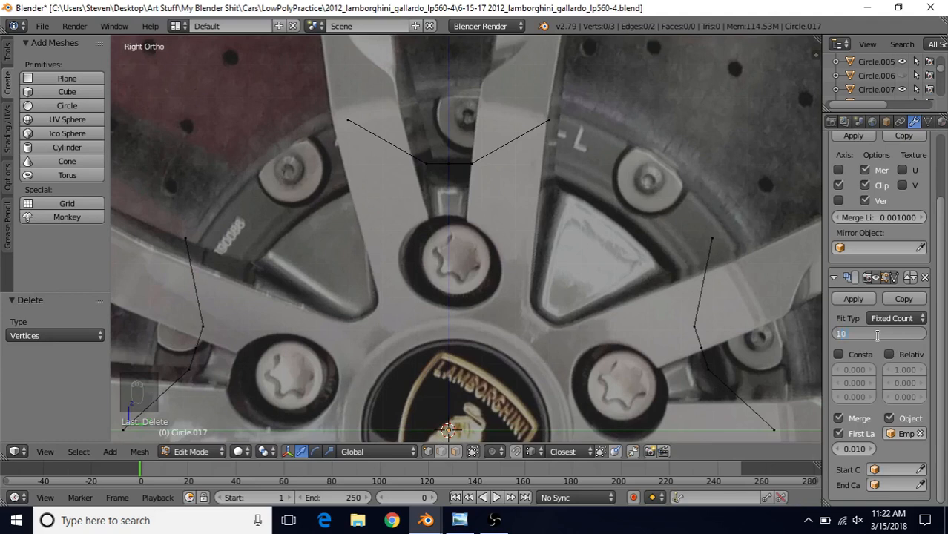
pyautogui.write('10')
pyautogui.press('Return')
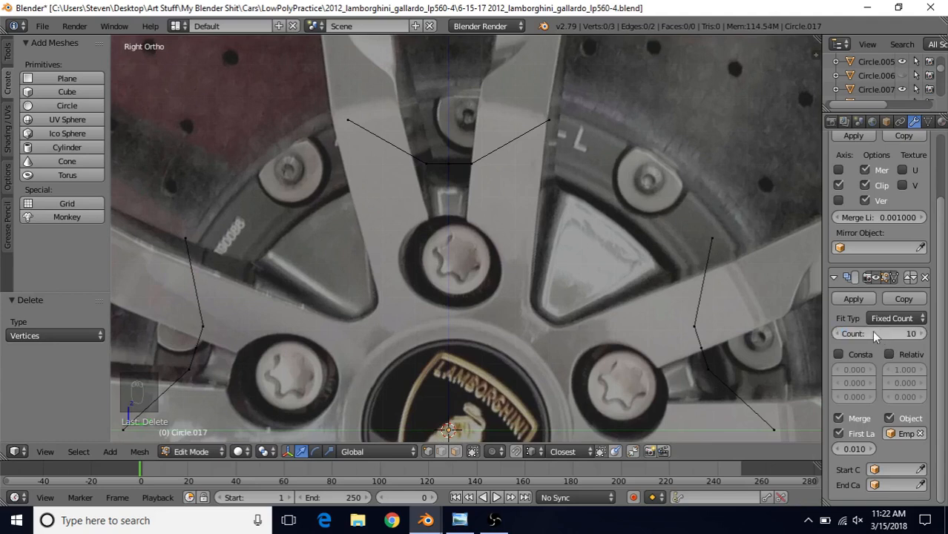
pyautogui.click(920, 435)
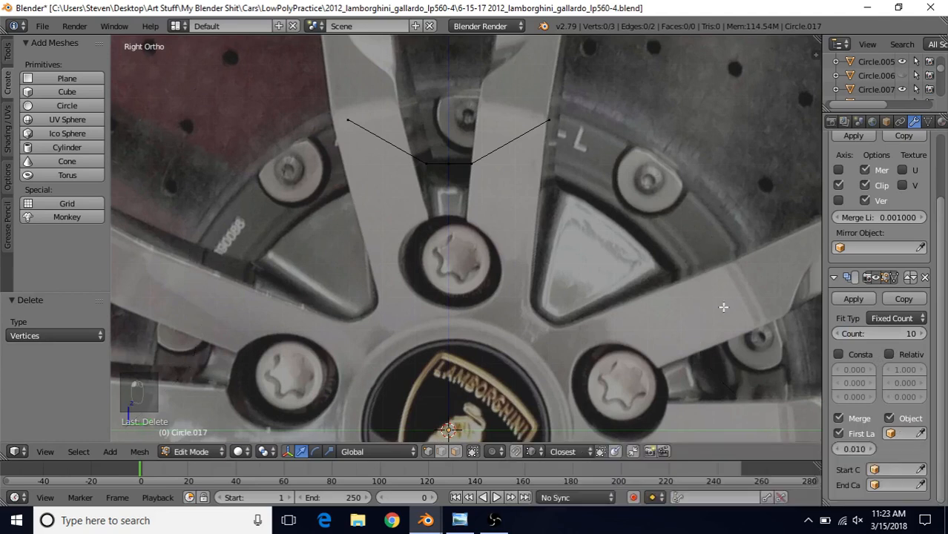
# Leave mesh editing, add a Plain Axes empty at the wheel centre, and rotate it 36° in the right view.
pyautogui.press('Tab')
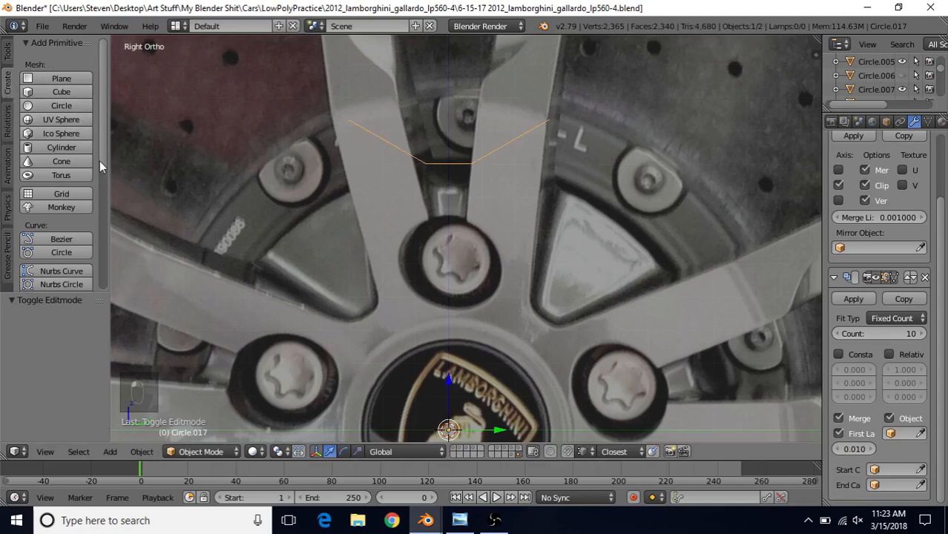
pyautogui.moveTo(99, 161); pyautogui.dragTo(103, 282)
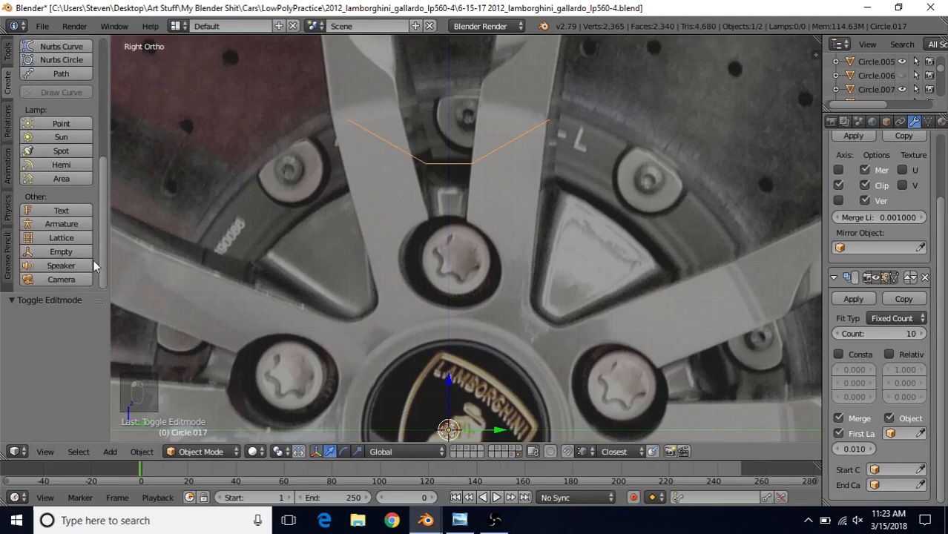
pyautogui.click(62, 254)
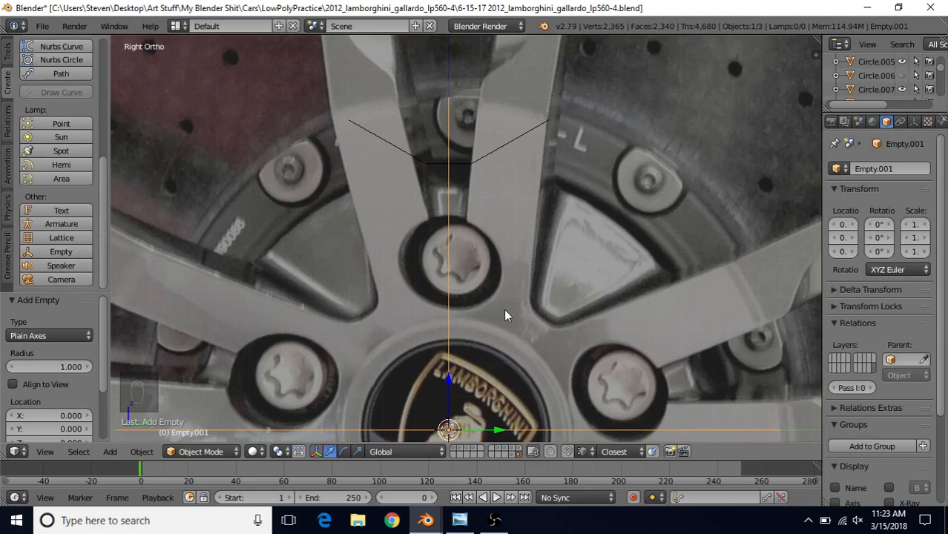
pyautogui.write('r')
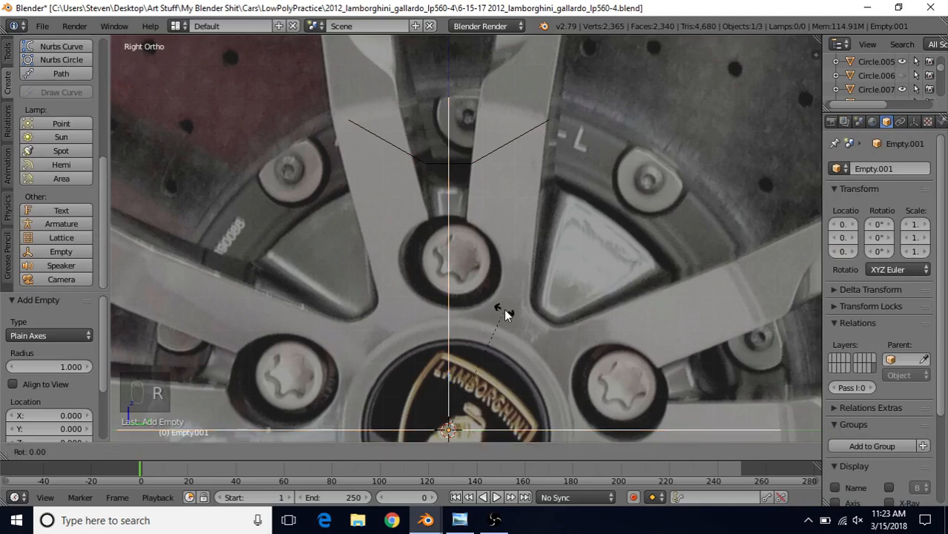
pyautogui.write('36')
pyautogui.press('Return')
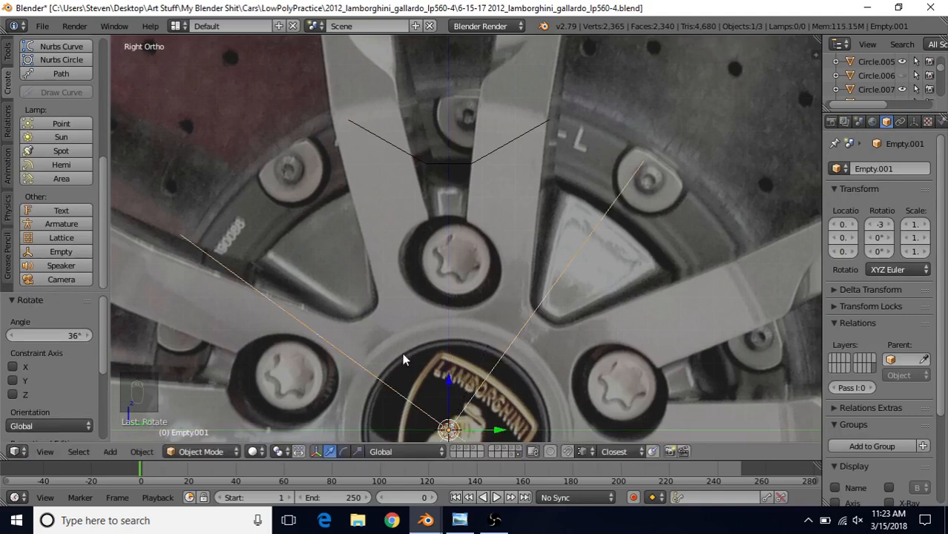
# Assign the rotated empty as the offset object of the arc's Array modifier, and hide the empty.
pyautogui.scroll(-1, 525, 302)
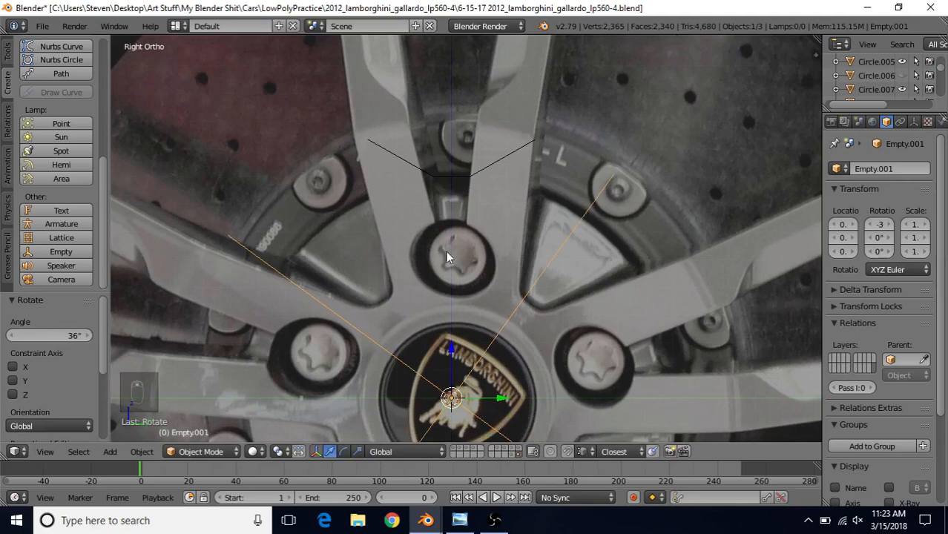
pyautogui.rightClick(491, 164)
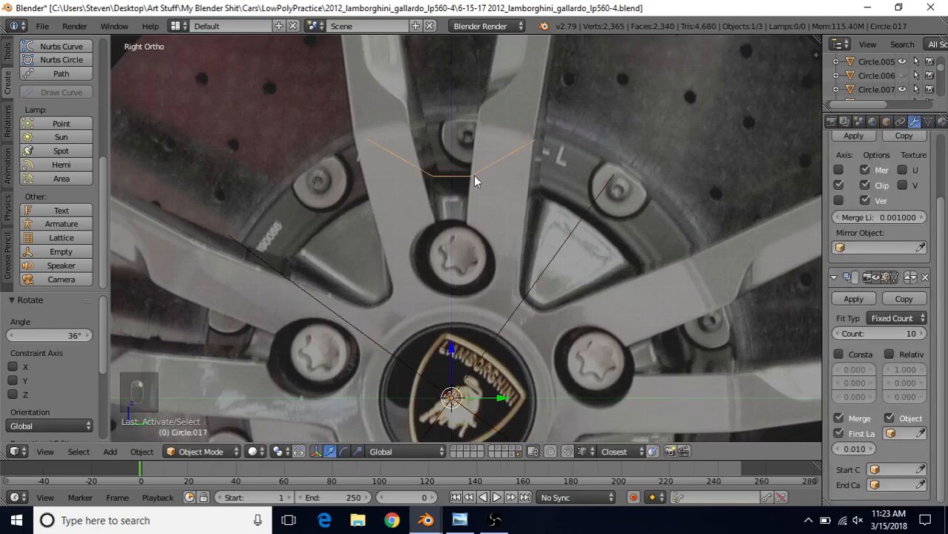
pyautogui.click(920, 433)
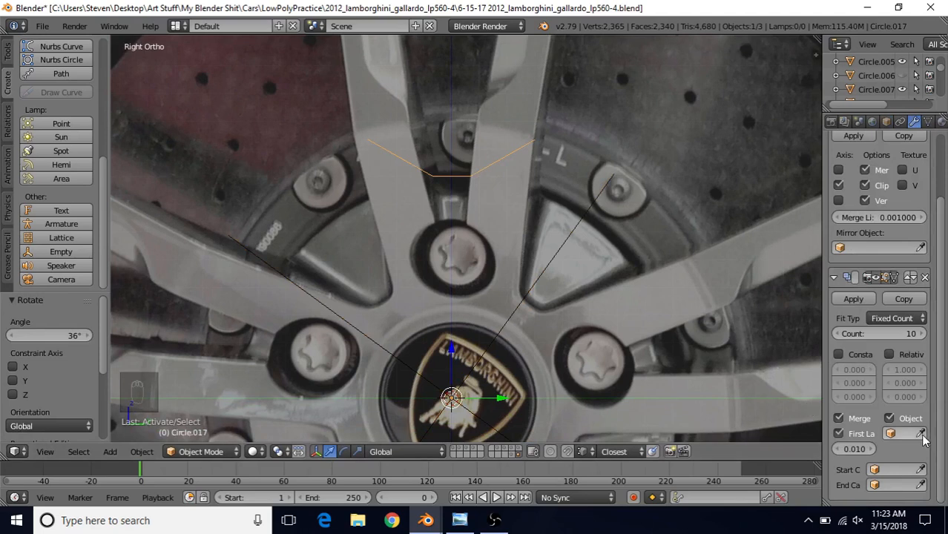
pyautogui.click(595, 205)
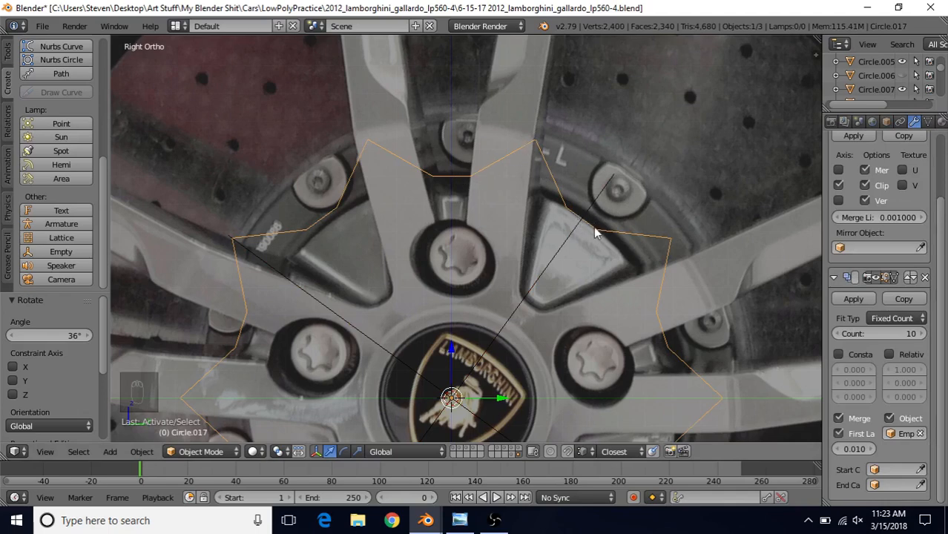
pyautogui.rightClick(535, 291)
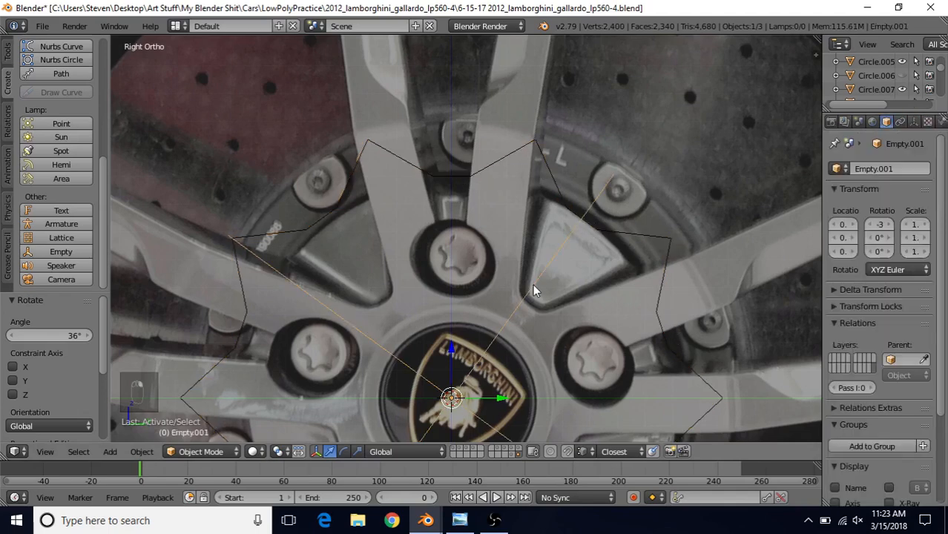
pyautogui.press('h')
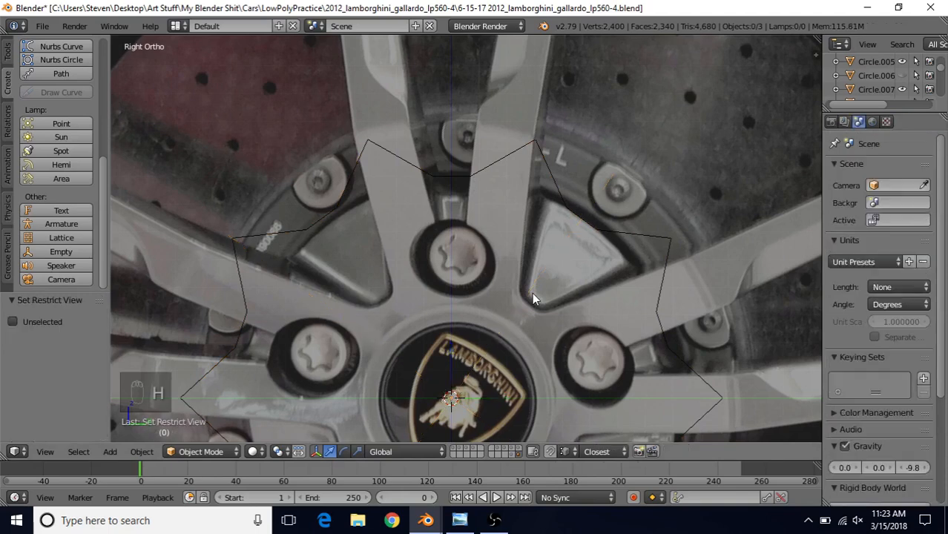
# Apply the Mirror and Array modifiers to the wavy edge loop.
pyautogui.rightClick(500, 159)
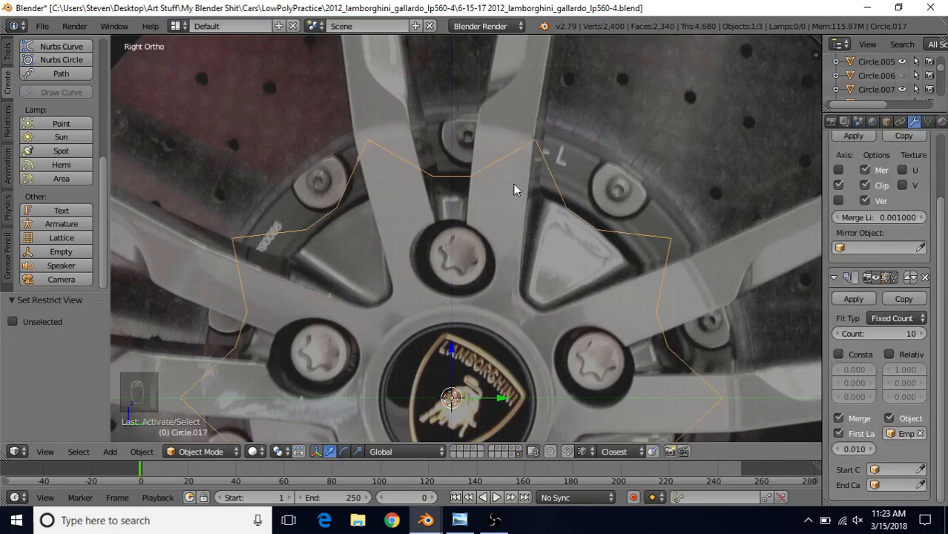
pyautogui.keyDown('shift'); pyautogui.moveTo(508, 198); pyautogui.dragTo(502, 205, button='middle'); pyautogui.keyUp('shift')
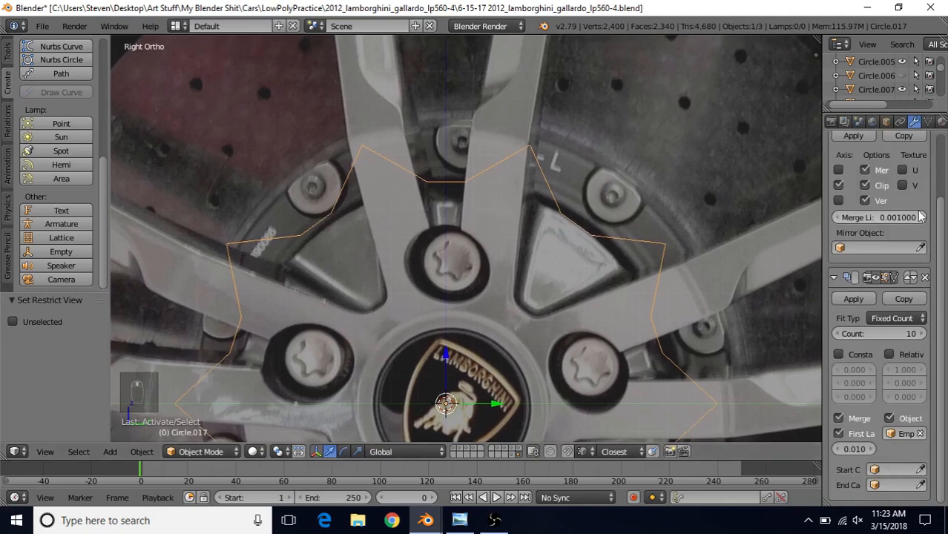
pyautogui.scroll(4, 943, 211)
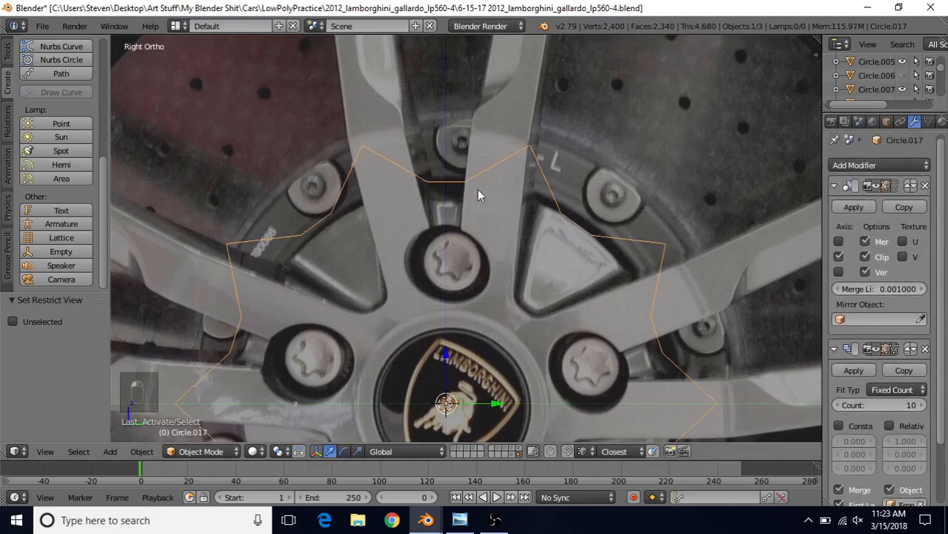
pyautogui.click(852, 209)
pyautogui.click(853, 209)
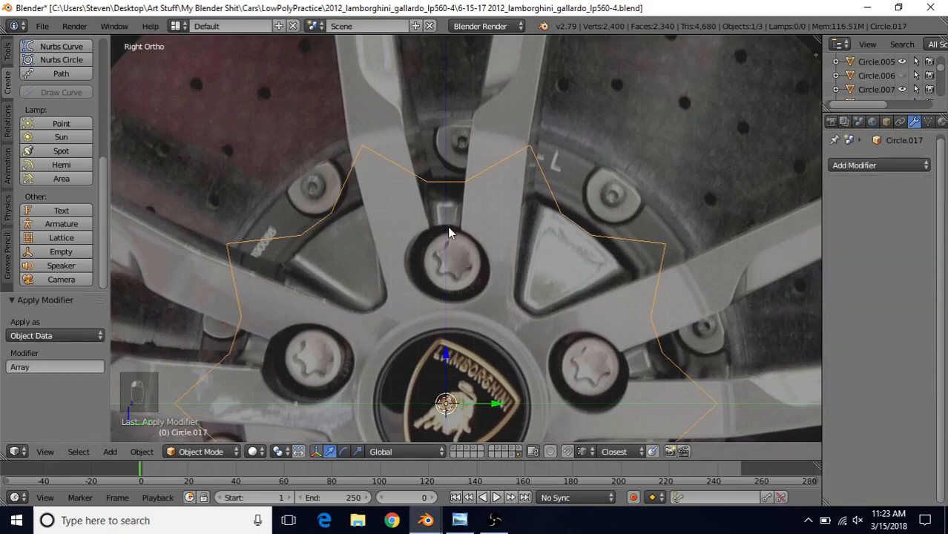
# Open the wavy edge loop for mesh editing and select all of its vertices.
pyautogui.press('Tab')
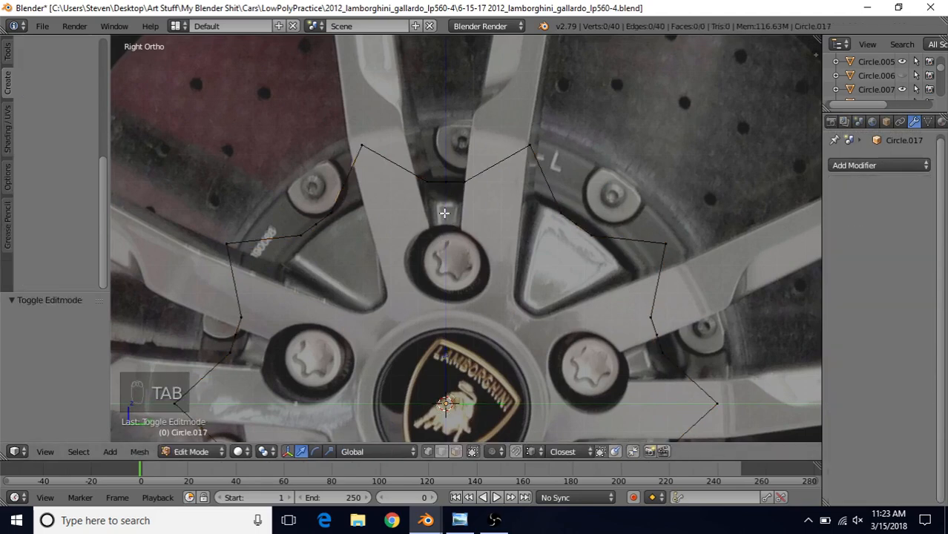
pyautogui.scroll(1, 443, 213)
pyautogui.press('a')
pyautogui.press('a')
pyautogui.press('a')
pyautogui.press('a')
pyautogui.press('a')
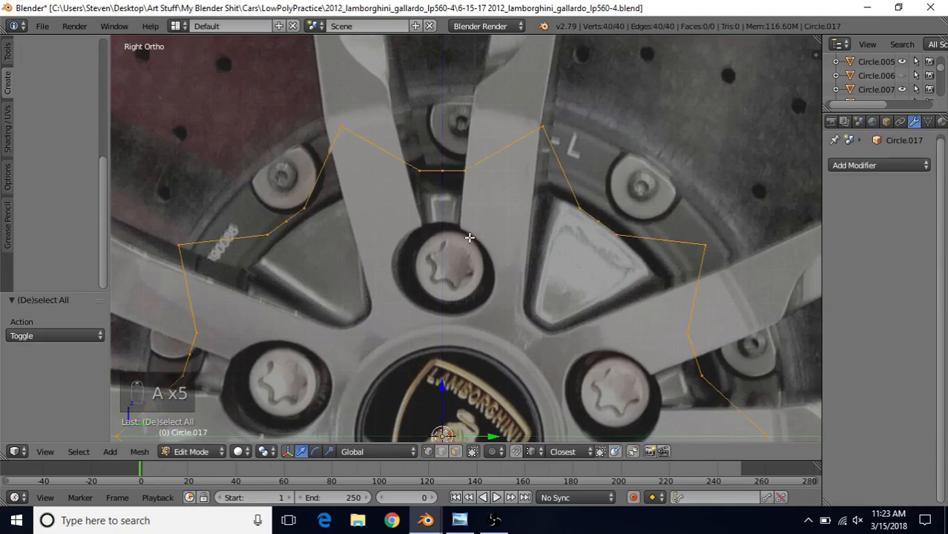
# Run Remove Doubles on all vertices of the wavy edge loop.
pyautogui.press('w')
pyautogui.click(457, 220)
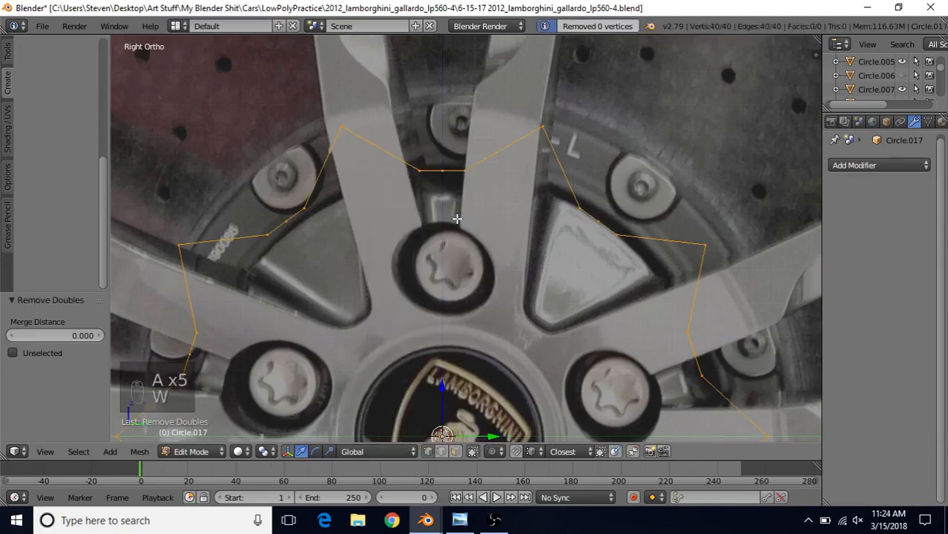
pyautogui.keyDown('shift'); pyautogui.moveTo(514, 211); pyautogui.dragTo(487, 259, button='middle'); pyautogui.keyUp('shift')
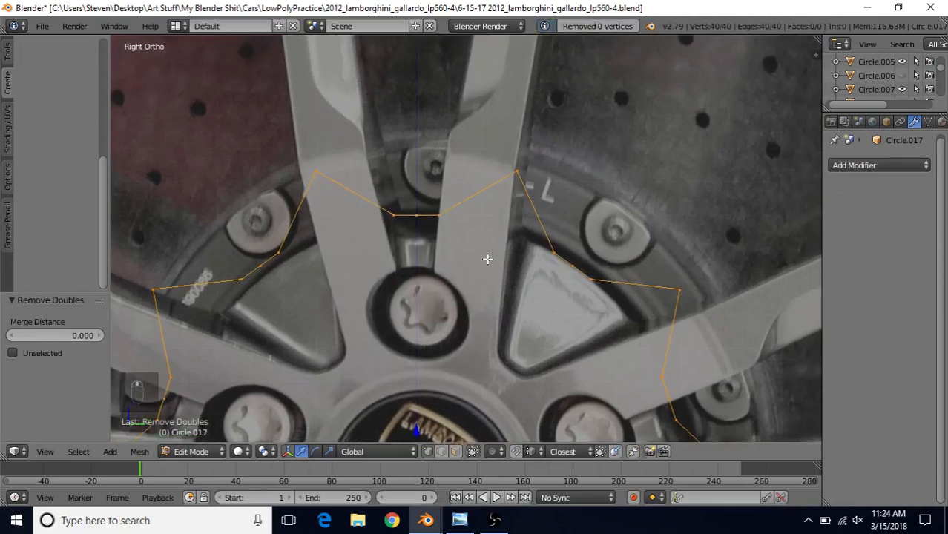
pyautogui.rightClick(515, 176)
pyautogui.press('g')
pyautogui.rightClick(489, 193)
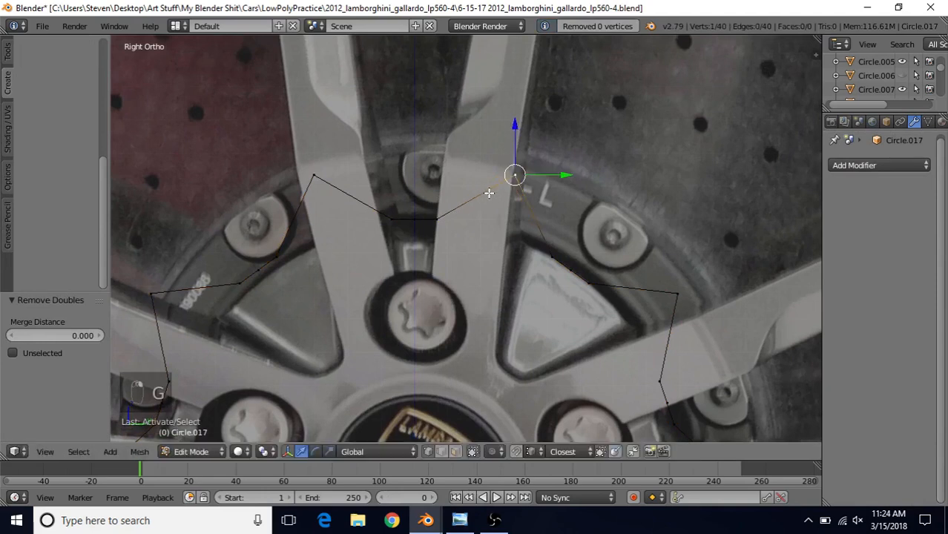
pyautogui.rightClick(678, 292)
pyautogui.press('g')
pyautogui.rightClick(711, 282)
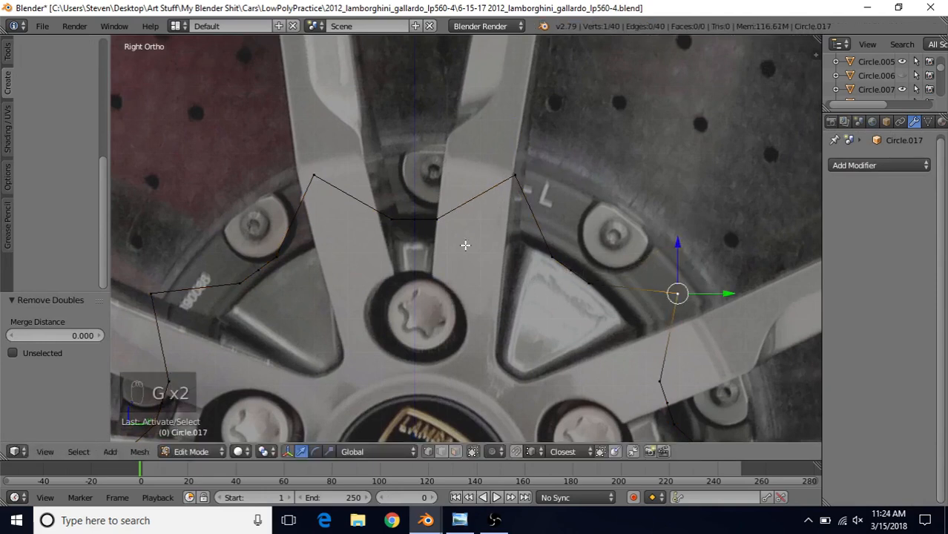
pyautogui.keyDown('shift'); pyautogui.moveTo(439, 251); pyautogui.dragTo(460, 231, button='middle'); pyautogui.keyUp('shift')
pyautogui.scroll(2, 445, 262)
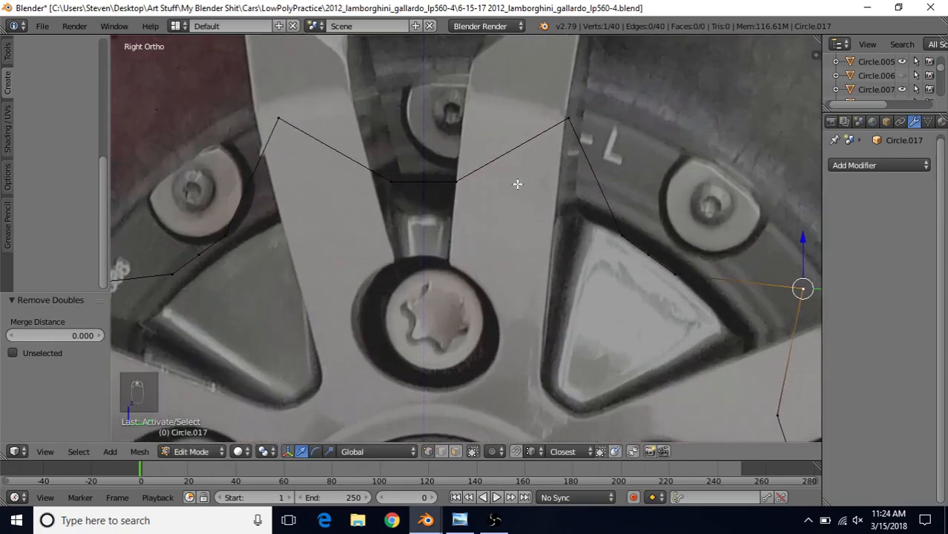
pyautogui.rightClick(570, 112)
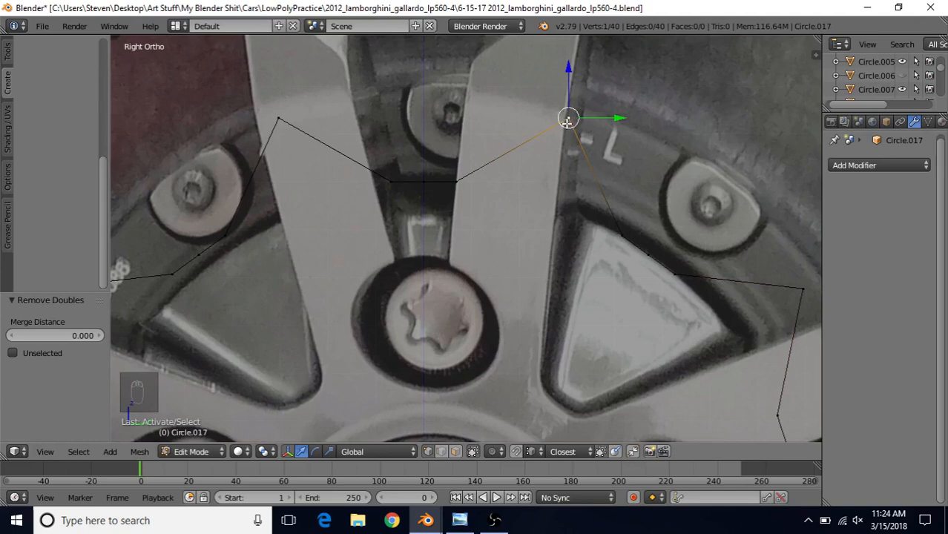
# Try to vertex-bevel the inner corner just right of the loop's vertical centre line by about 0.013 with 2 segments.
pyautogui.rightClick(458, 181)
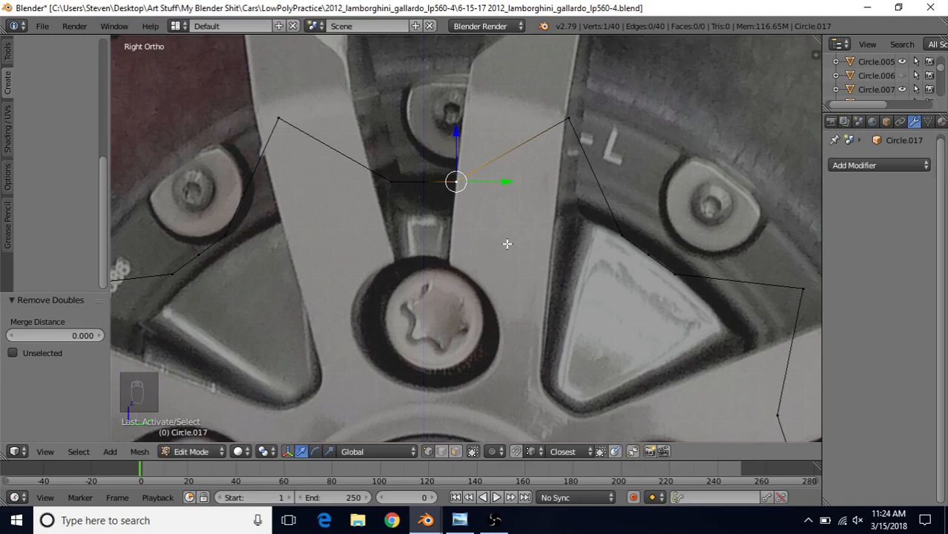
pyautogui.keyDown('shift'); pyautogui.moveTo(453, 278); pyautogui.dragTo(452, 334, button='middle'); pyautogui.keyUp('shift')
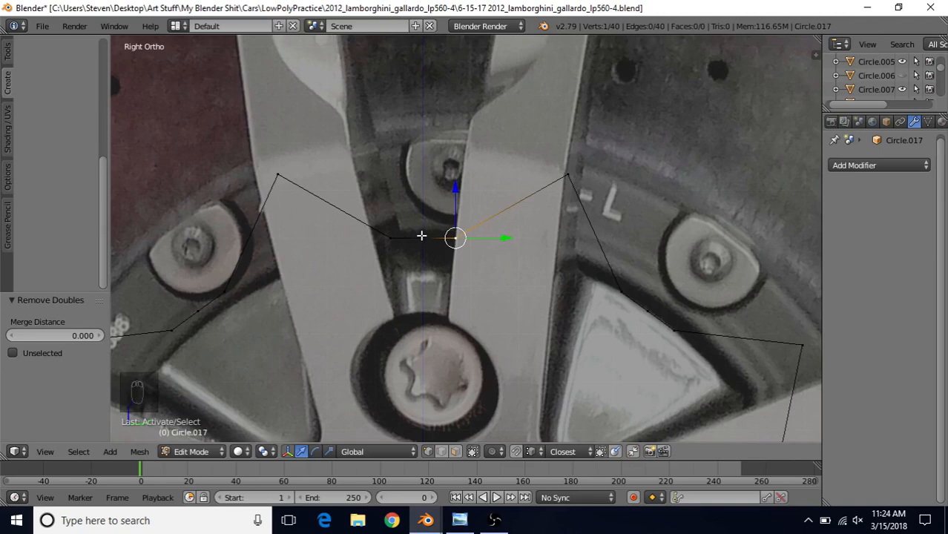
pyautogui.scroll(3, 457, 267)
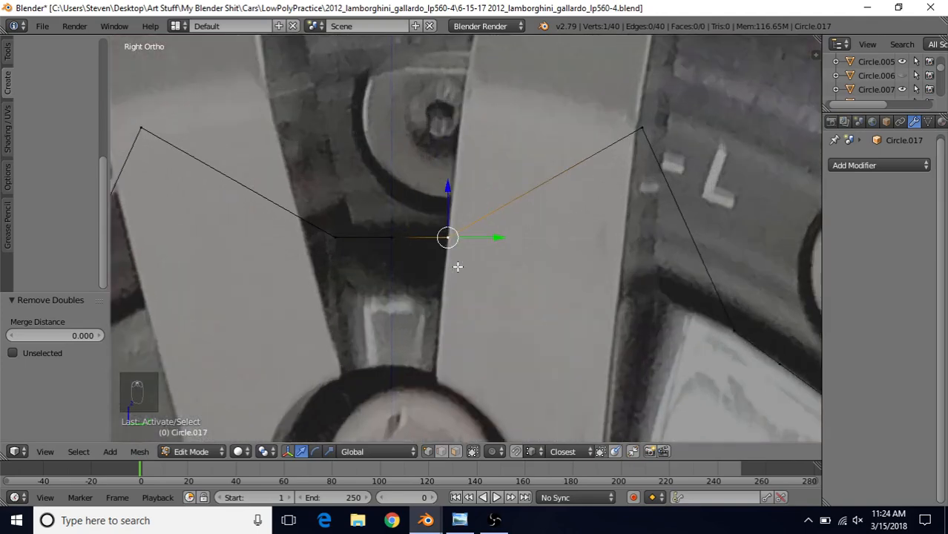
pyautogui.hotkey('ctrl', 'shift', 'b')
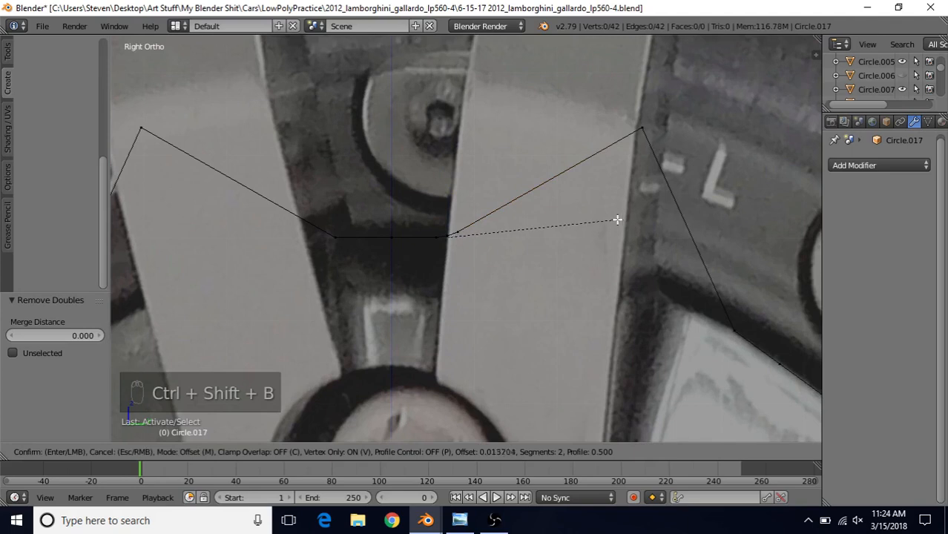
pyautogui.click(617, 220)
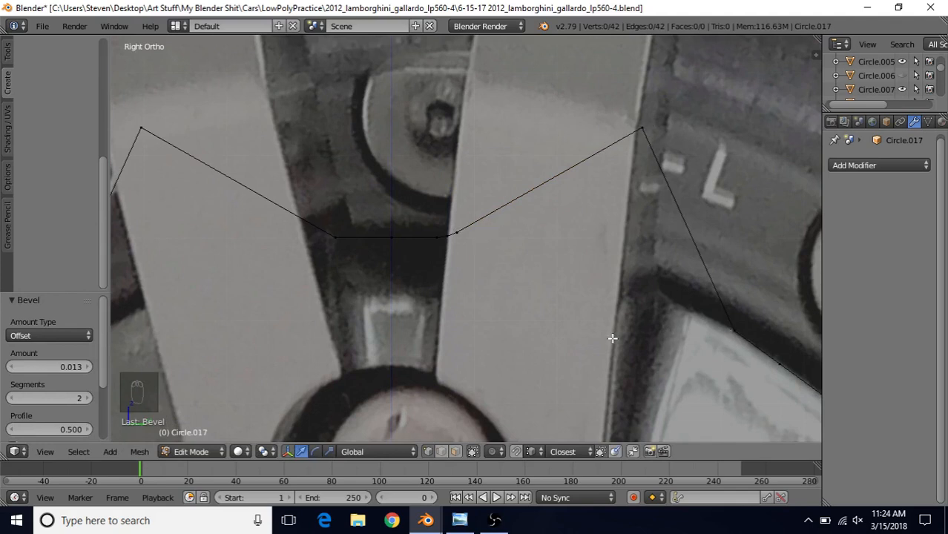
pyautogui.scroll(-1, 601, 282)
pyautogui.hotkey('ctrl', 'z')
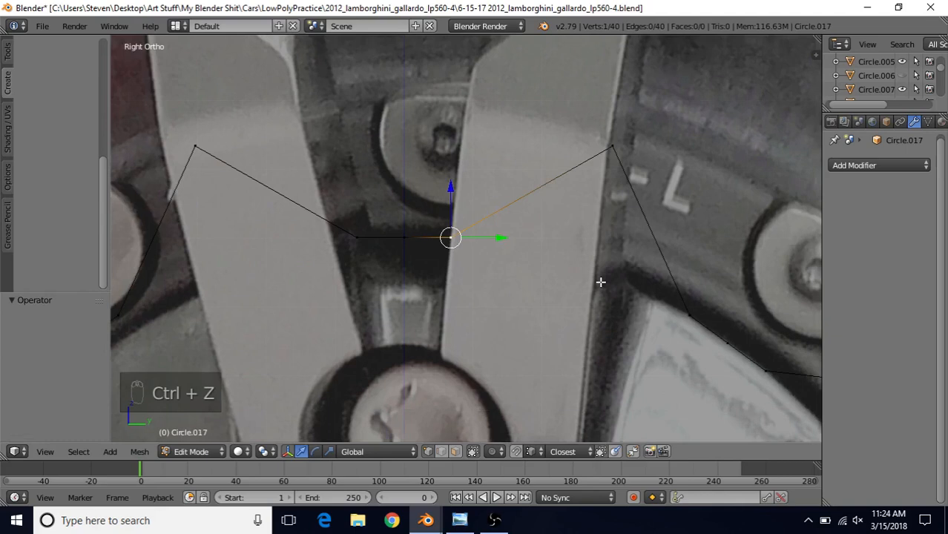
# Vertex-bevel the two inner corners on either side of the upper-right peak by about 0.012 with 2 segments.
pyautogui.keyDown('shift'); pyautogui.click(682, 307); pyautogui.keyUp('shift')
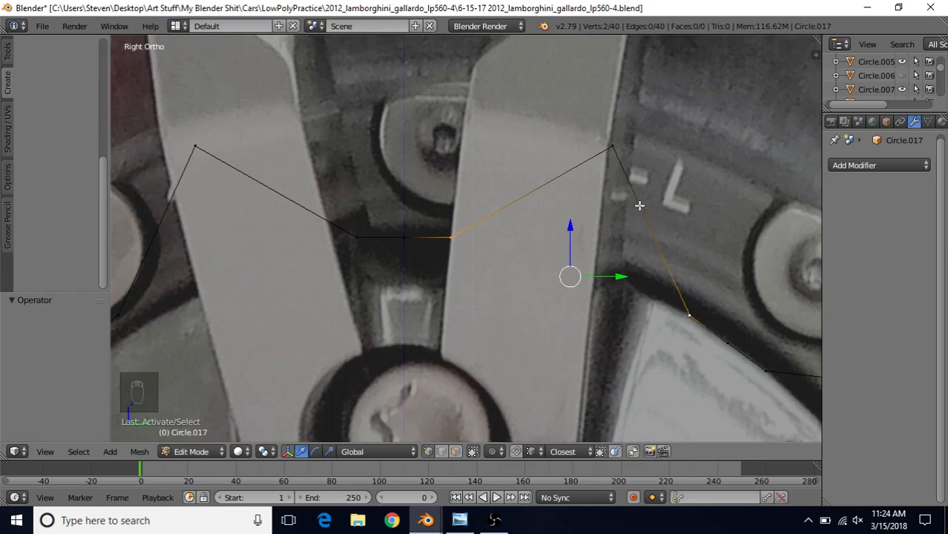
pyautogui.hotkey('ctrl', 'shift', 'b')
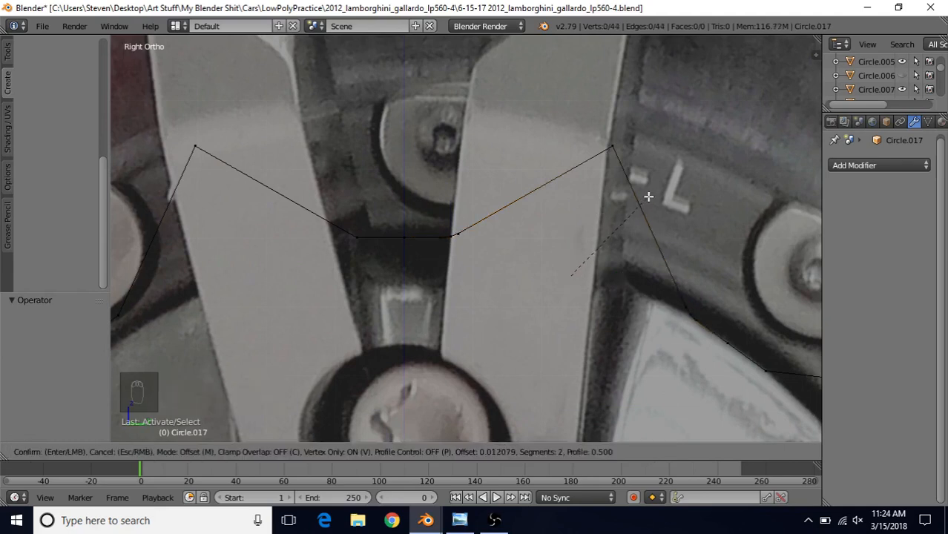
pyautogui.click(649, 196)
# Round the upper-right peak vertex with a vertex bevel of about 0.107 and 4 segments.
pyautogui.click(609, 147)
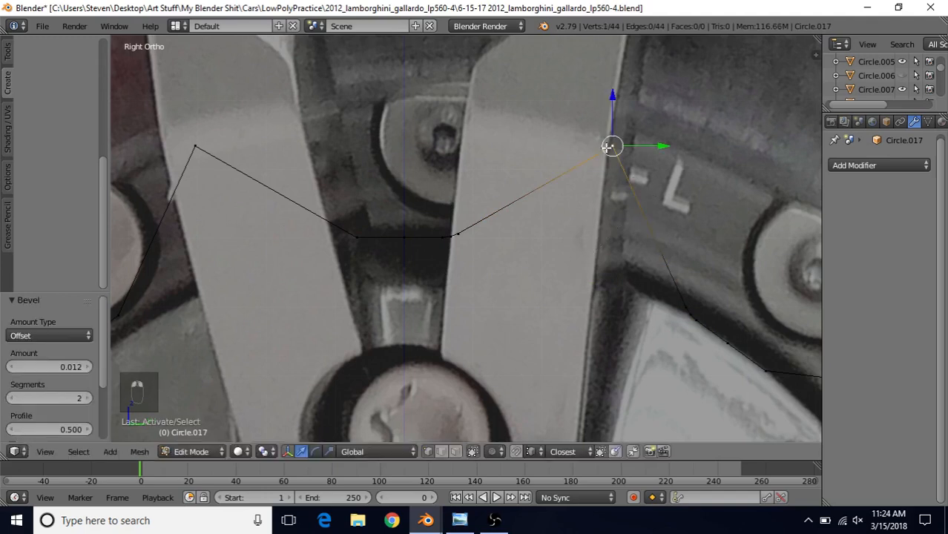
pyautogui.hotkey('ctrl', 'shift', 'b')
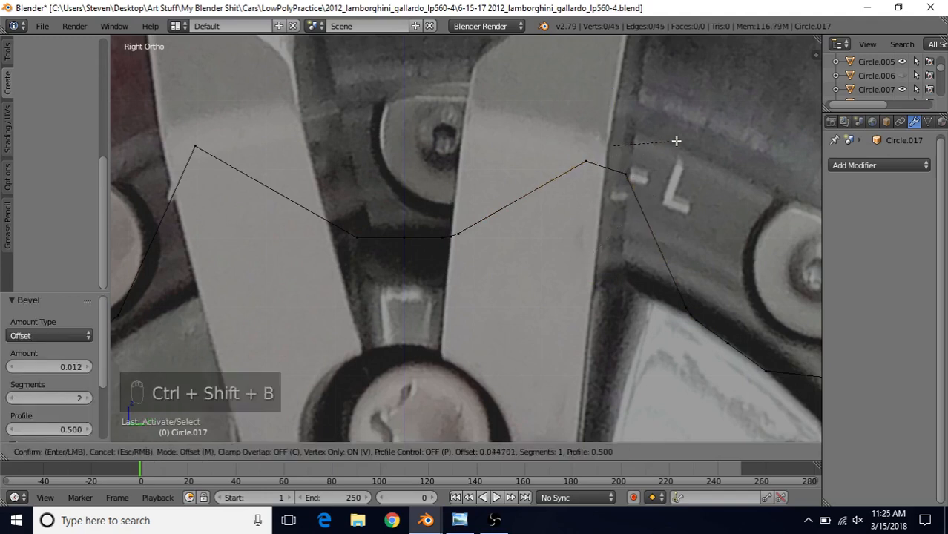
pyautogui.scroll(2, 677, 141)
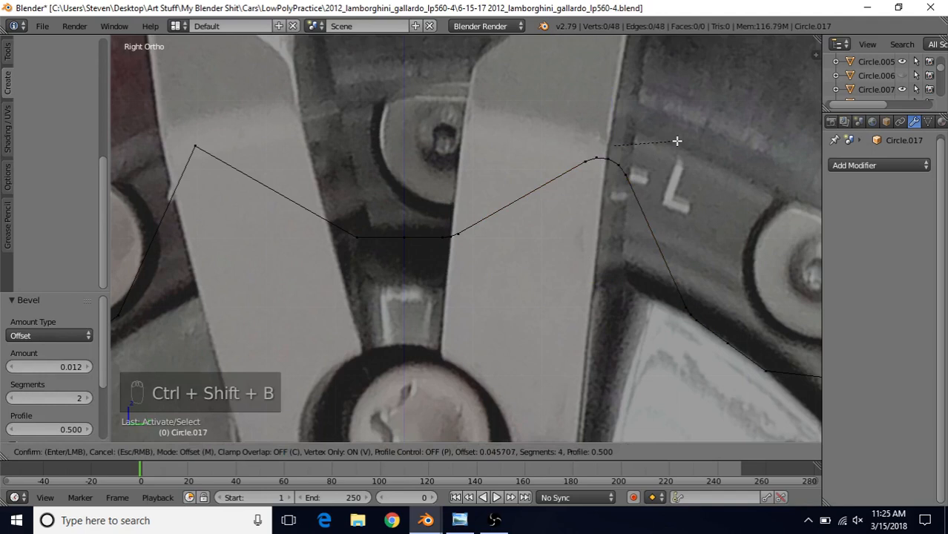
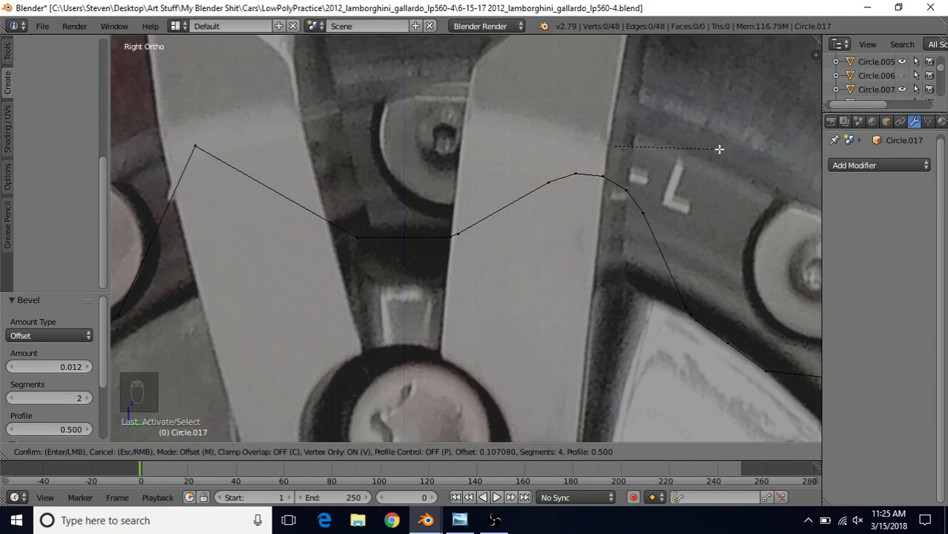
pyautogui.click(719, 149)
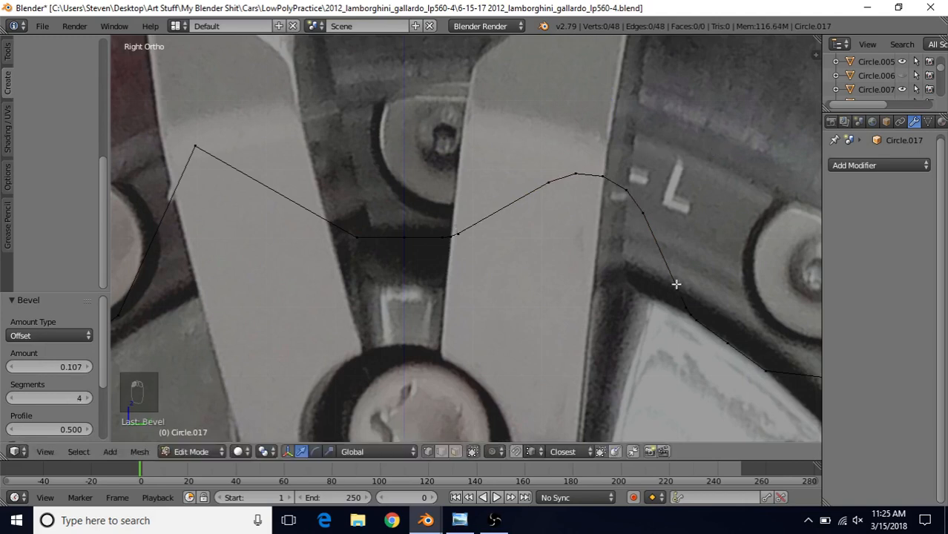
# With the 3D Cursor as pivot point, scale the five vertices of the rounded peak by about 1.058, excluding the X axis.
pyautogui.click(269, 450)
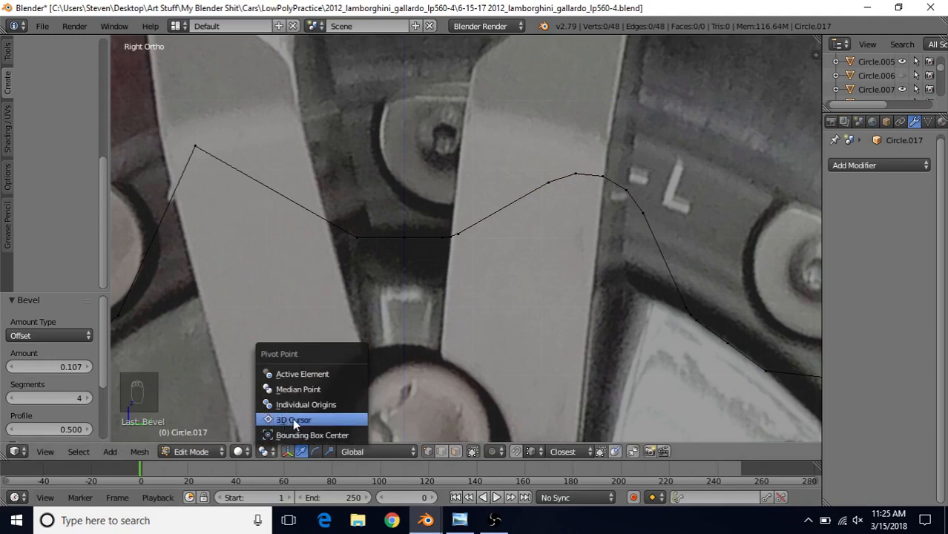
pyautogui.click(294, 420)
pyautogui.rightClick(549, 182)
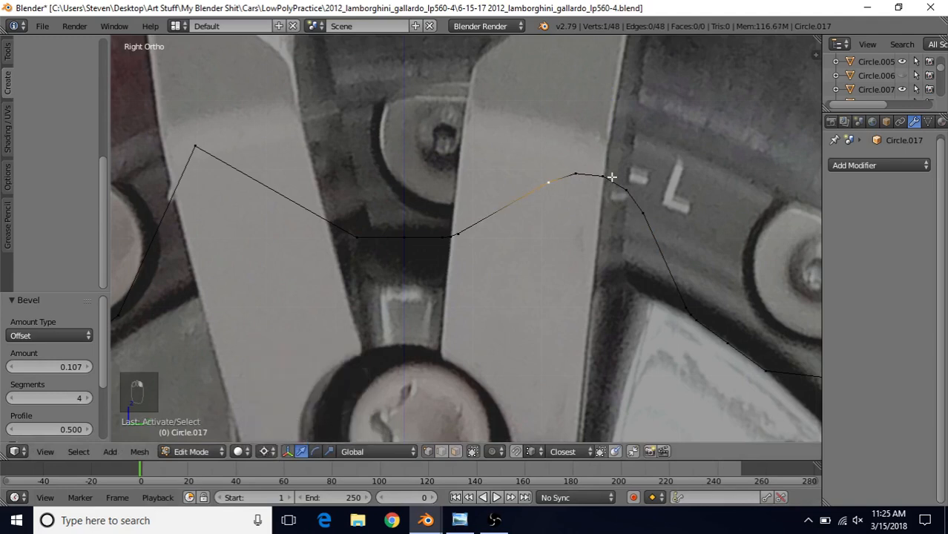
pyautogui.keyDown('ctrl'); pyautogui.rightClick(643, 205); pyautogui.keyUp('ctrl')
pyautogui.rightClick(547, 186)
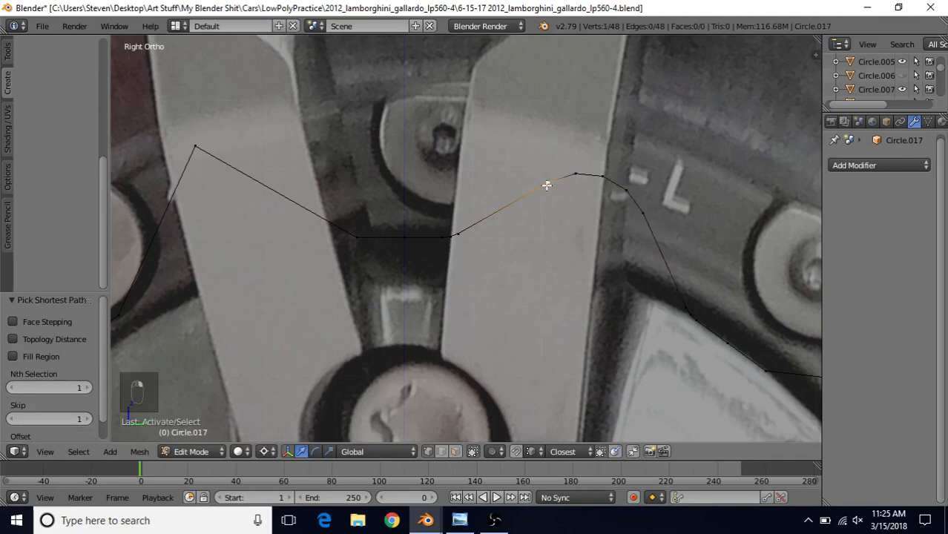
pyautogui.keyDown('ctrl'); pyautogui.rightClick(649, 214); pyautogui.keyUp('ctrl')
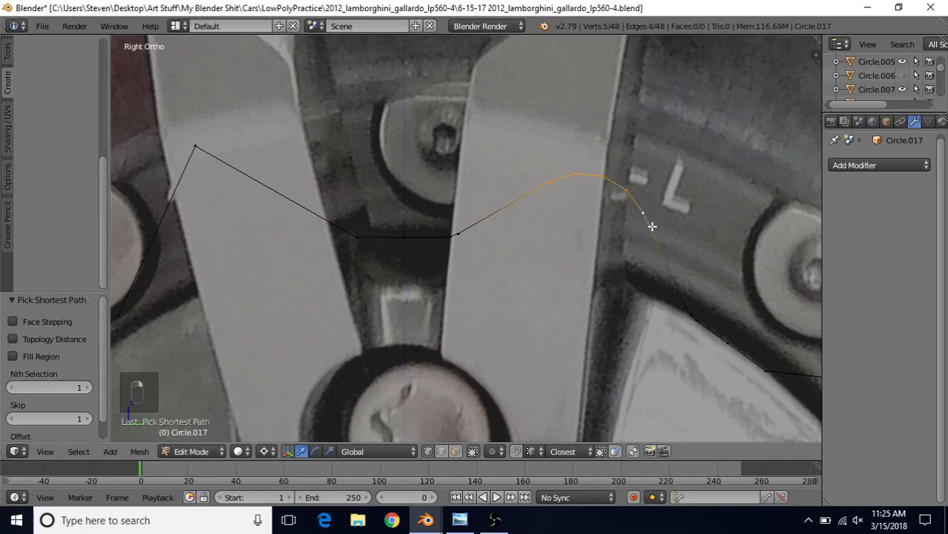
pyautogui.scroll(-3, 602, 227)
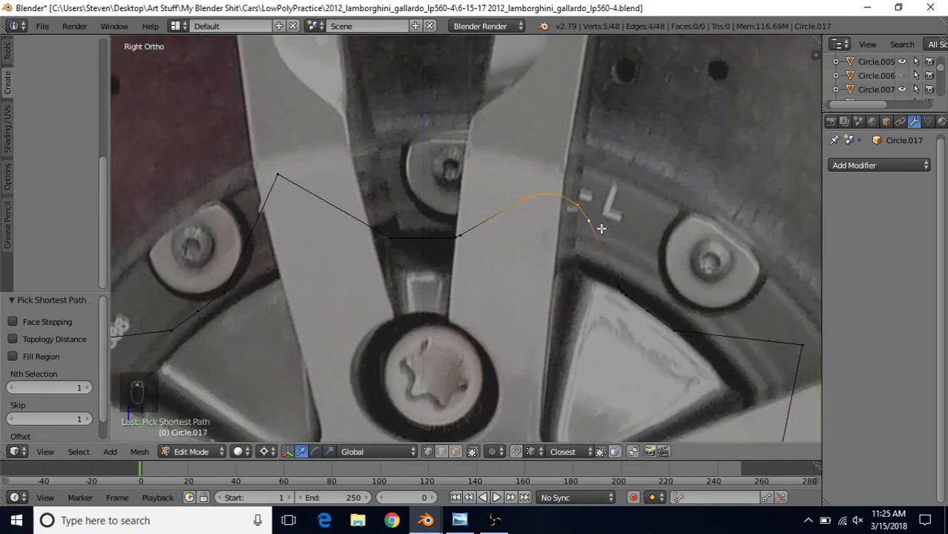
pyautogui.scroll(-2, 511, 224)
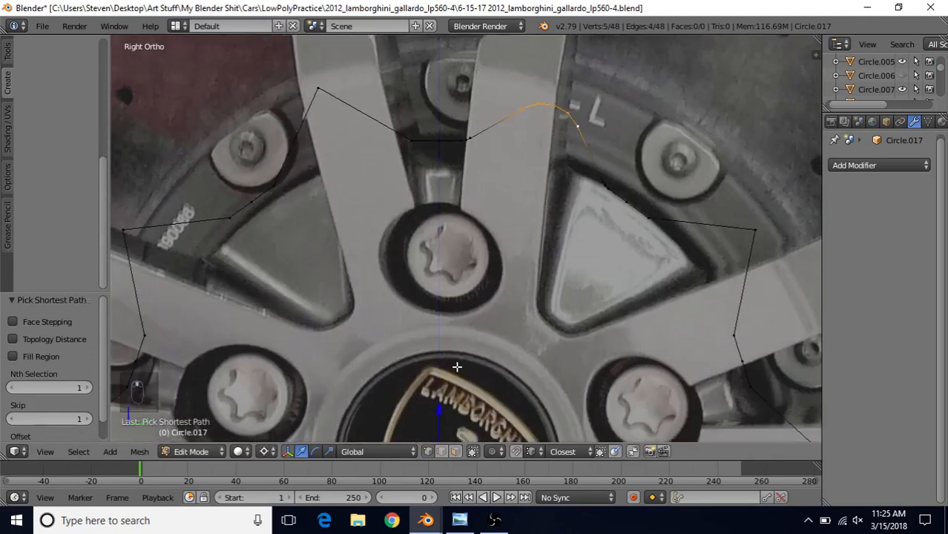
pyautogui.scroll(3, 517, 219)
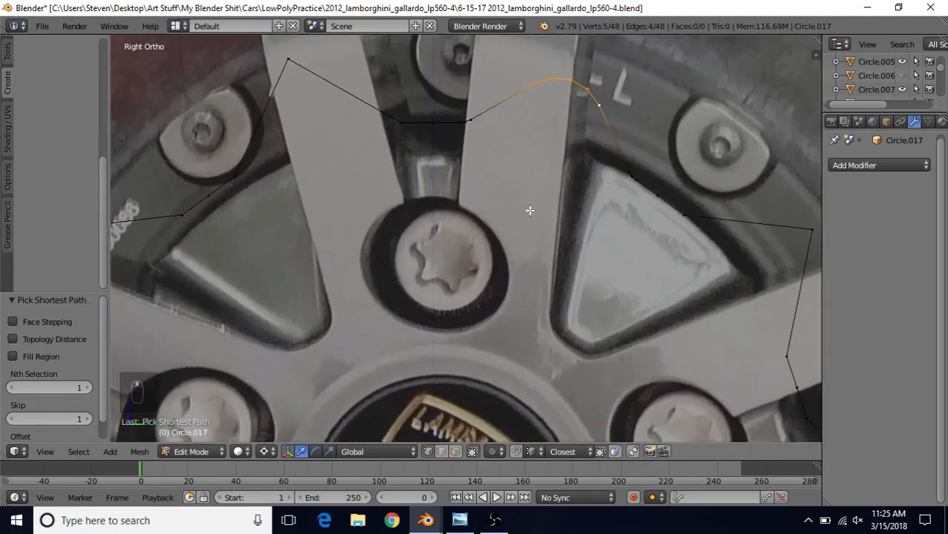
pyautogui.scroll(2, 523, 206)
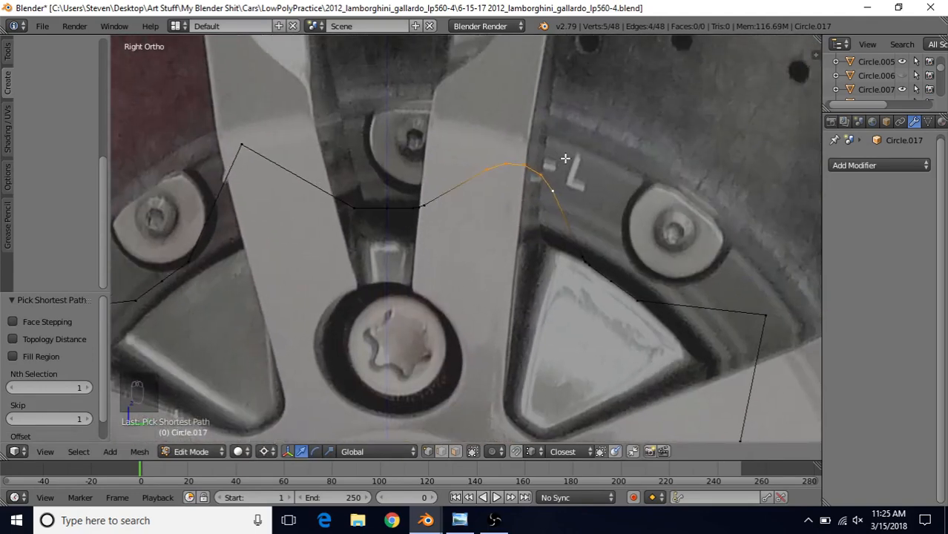
pyautogui.press('s')
pyautogui.hotkey('shift', 'x')
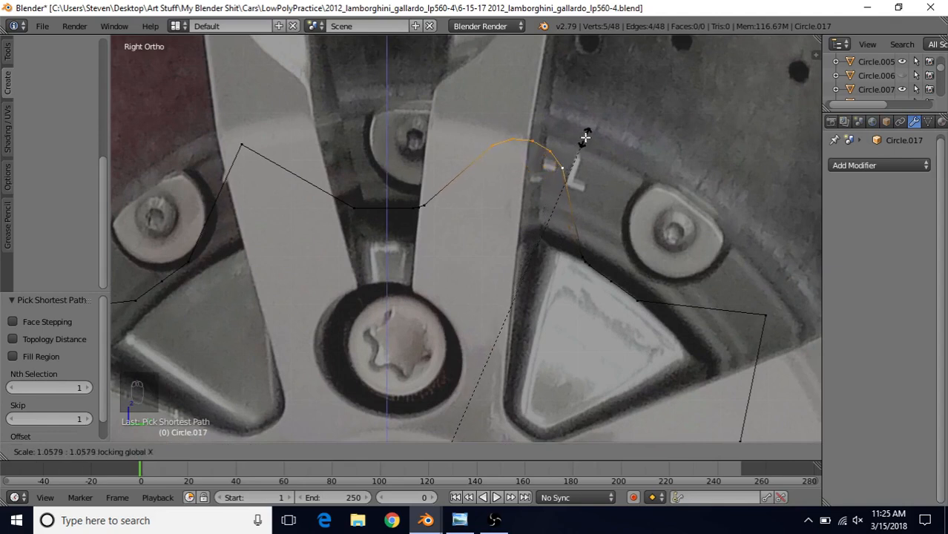
pyautogui.click(585, 137)
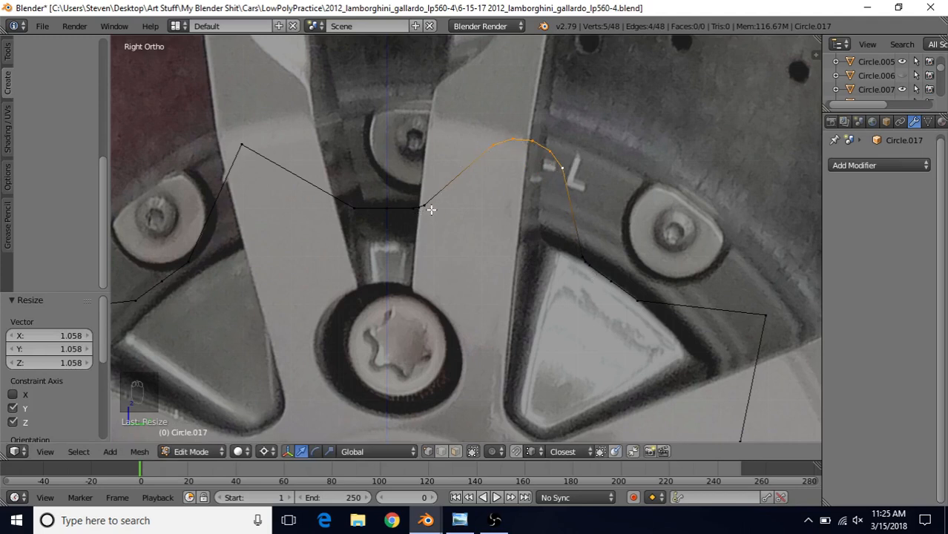
# Scale the rounded peak's vertices outward again by about 1.011, excluding the X axis.
pyautogui.press('s')
pyautogui.hotkey('shift', 'x')
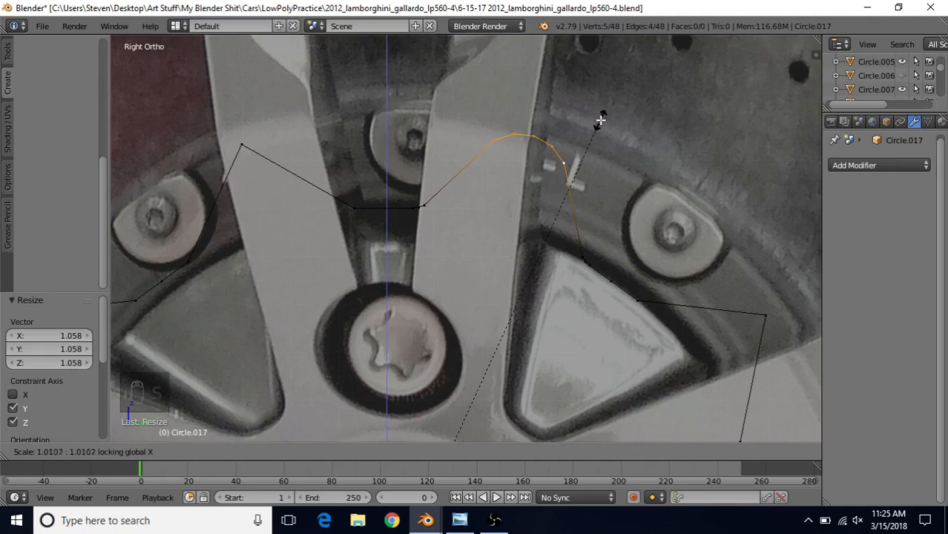
pyautogui.click(600, 120)
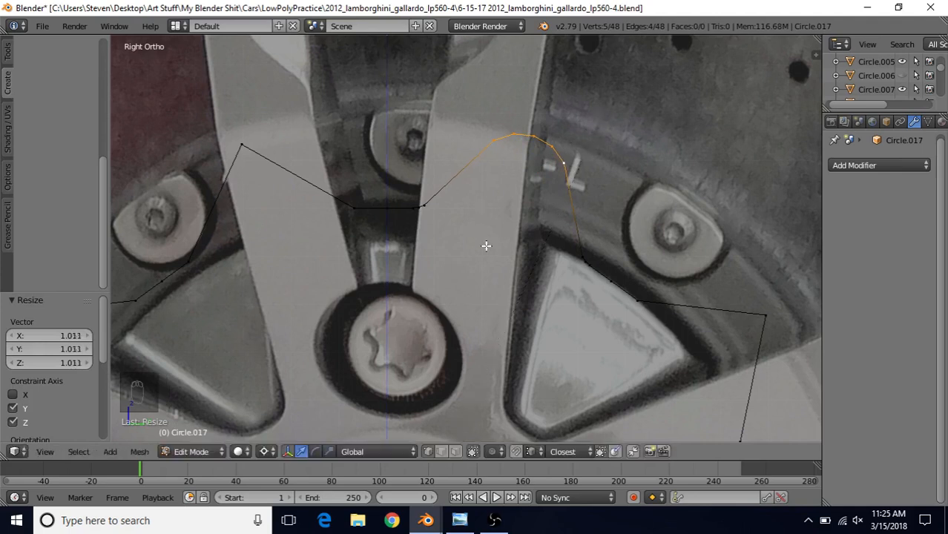
# Keep only the wave section from the upper centre vertex to the right-hand valley's middle vertex, deleting all the outline's other vertices.
pyautogui.keyDown('ctrl'); pyautogui.rightClick(390, 214); pyautogui.keyUp('ctrl')
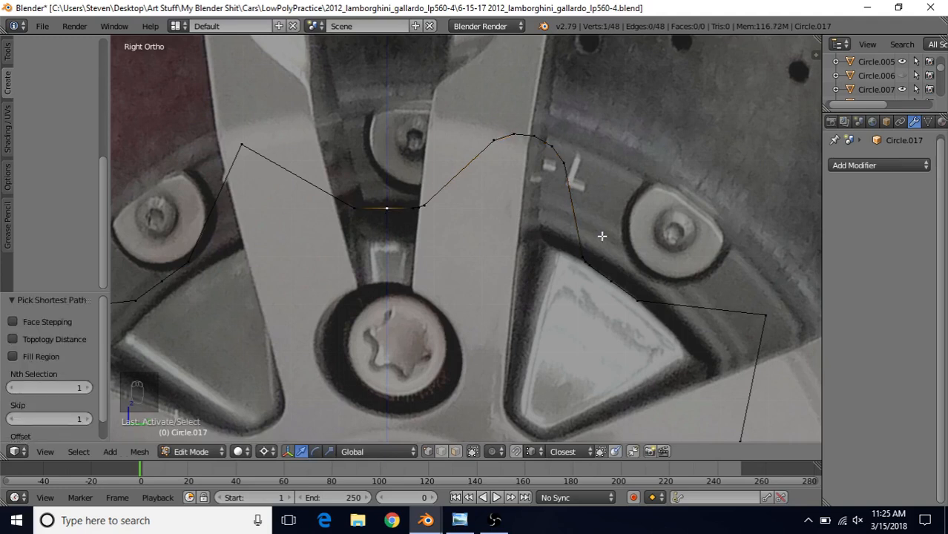
pyautogui.keyDown('ctrl'); pyautogui.rightClick(615, 281); pyautogui.keyUp('ctrl')
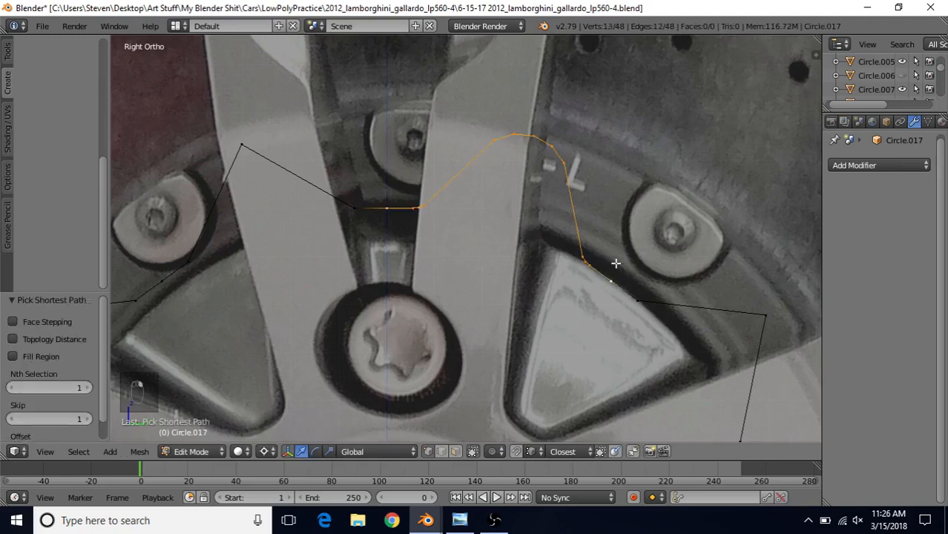
pyautogui.hotkey('ctrl', 'i')
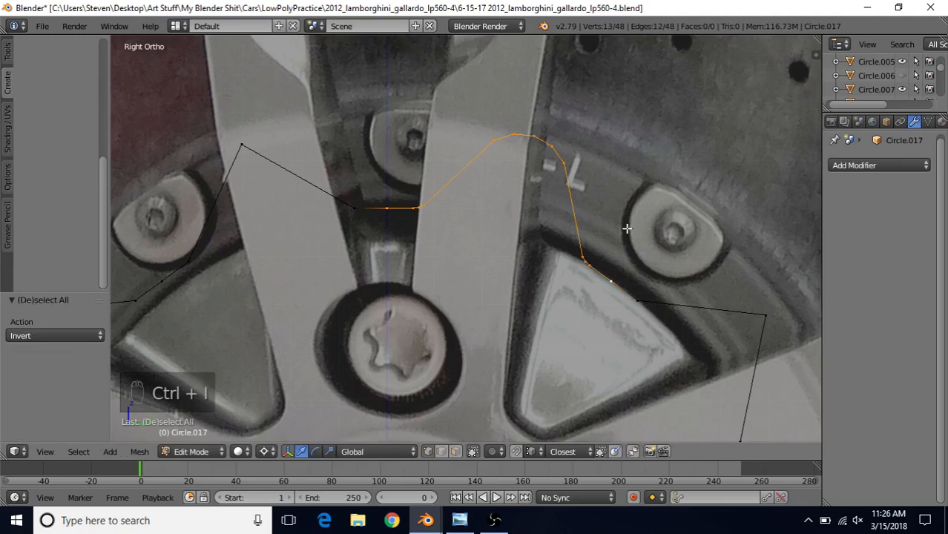
pyautogui.press('h')
pyautogui.press('a')
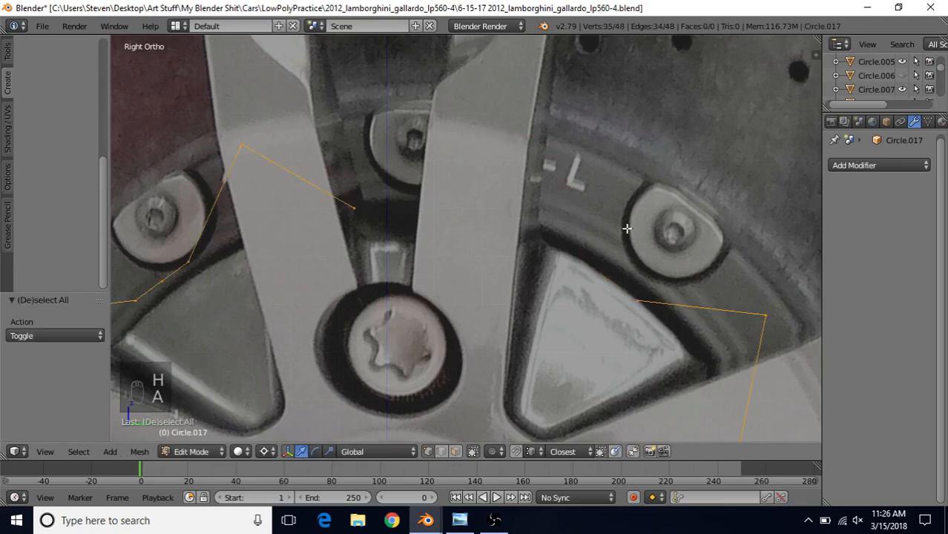
pyautogui.press('Delete')
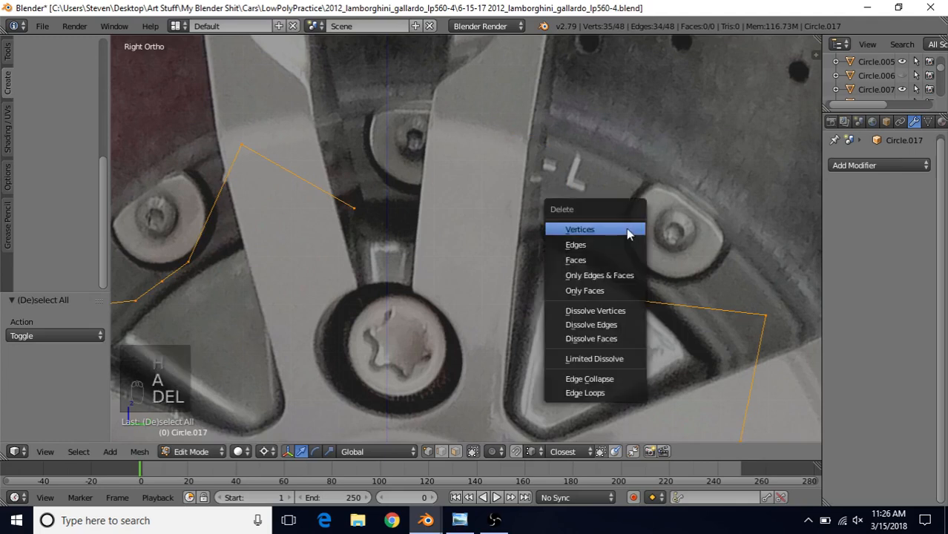
pyautogui.click(628, 234)
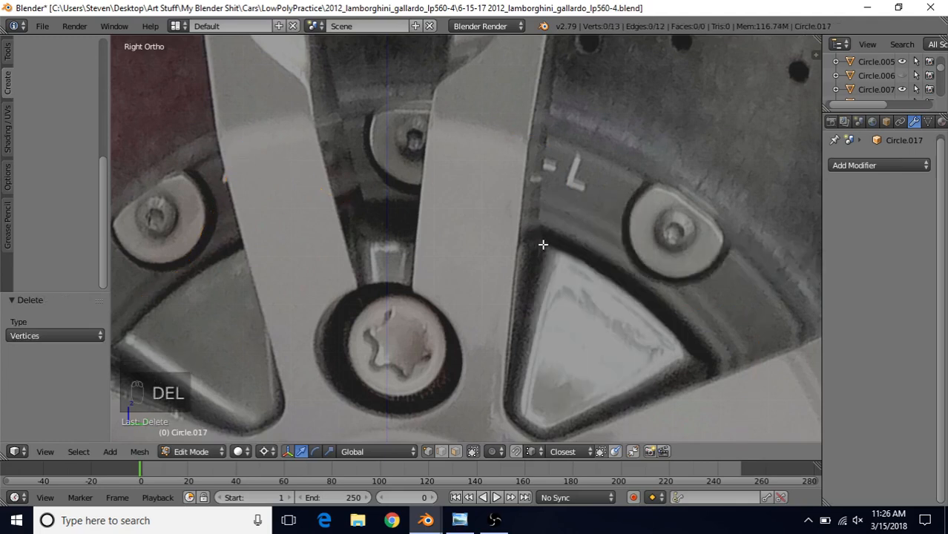
pyautogui.hotkey('alt', 'h')
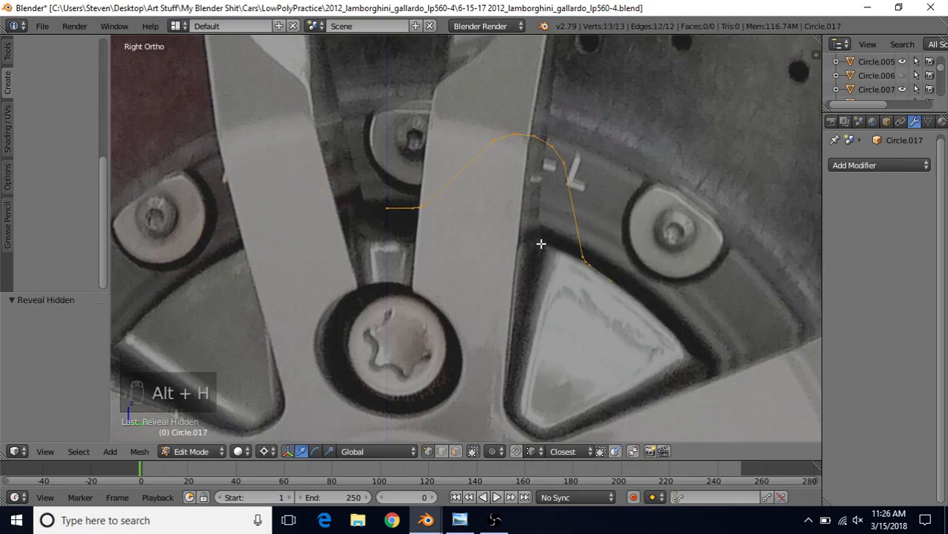
# Add a Mirror modifier across the Y axis only, with clipping enabled, and display its result in Edit Mode.
pyautogui.click(871, 165)
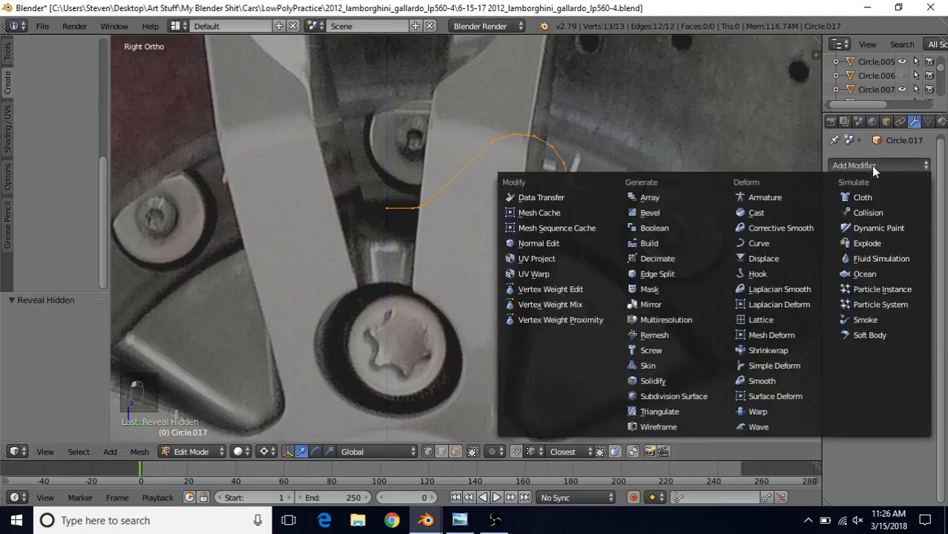
pyautogui.click(656, 304)
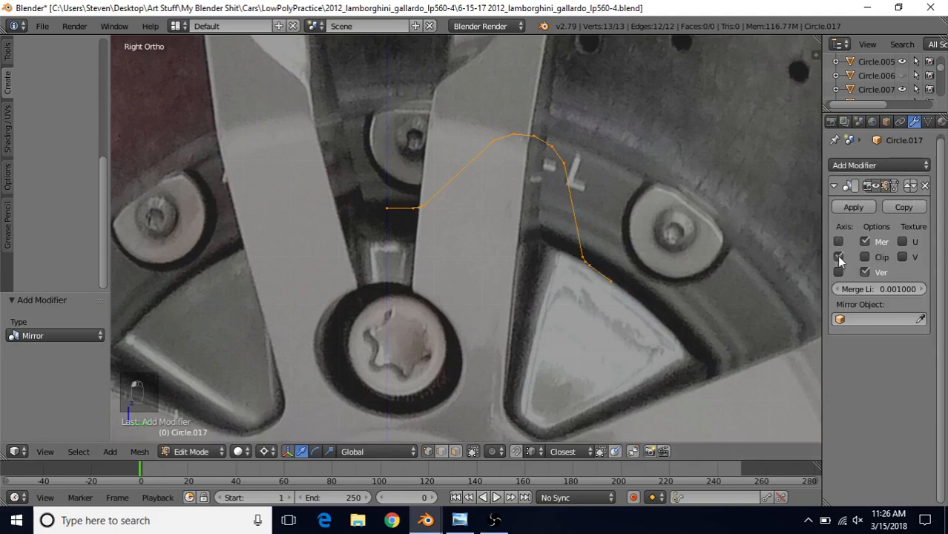
pyautogui.click(893, 186)
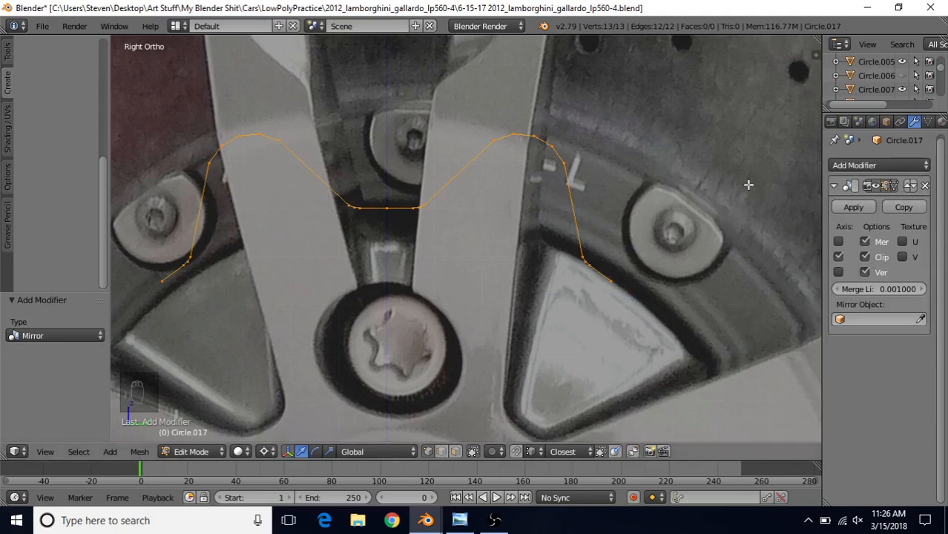
# Add an Array modifier with a fixed count of 10 and turn off its relative offset.
pyautogui.click(855, 168)
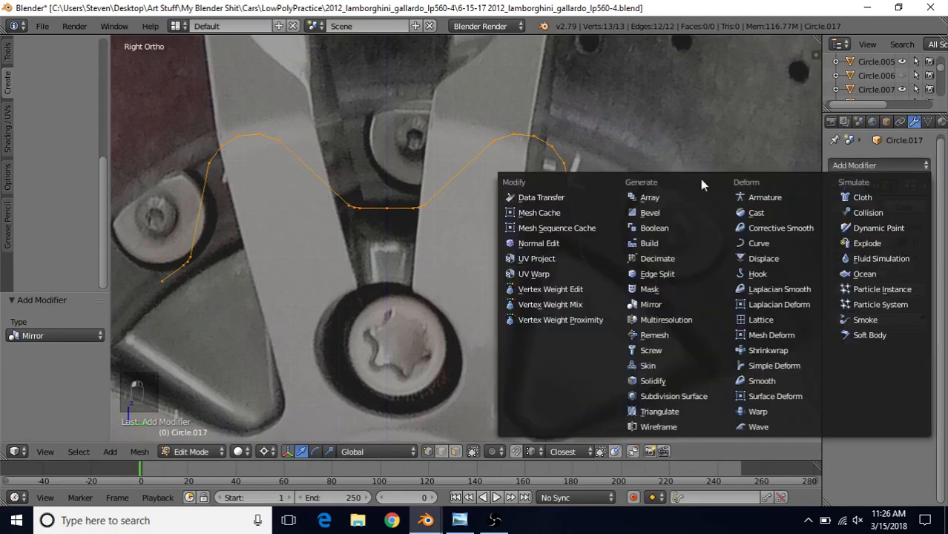
pyautogui.click(653, 199)
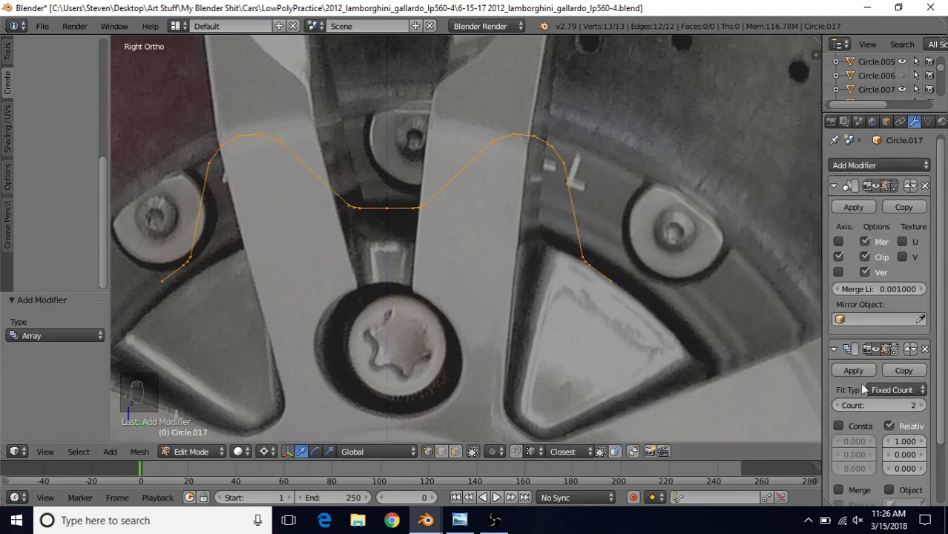
pyautogui.click(869, 401)
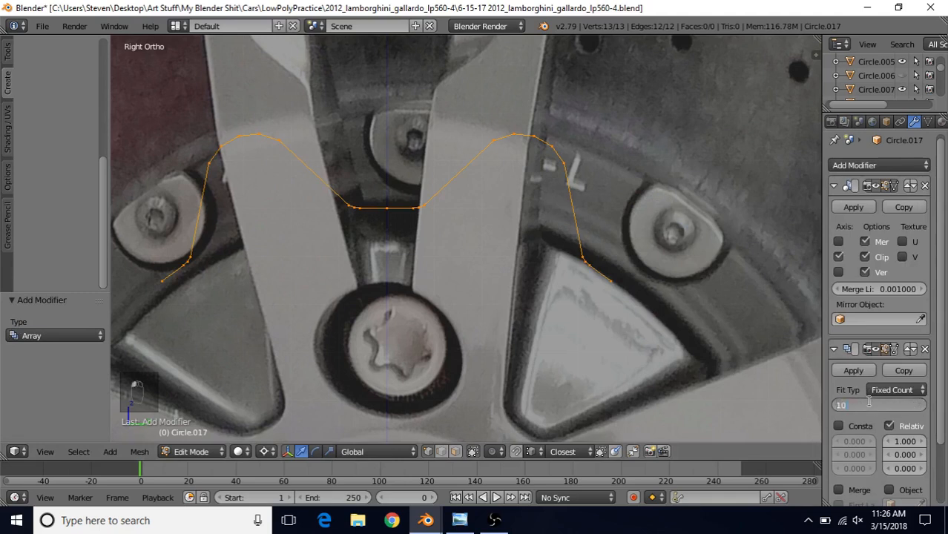
pyautogui.press('Return')
pyautogui.click(889, 427)
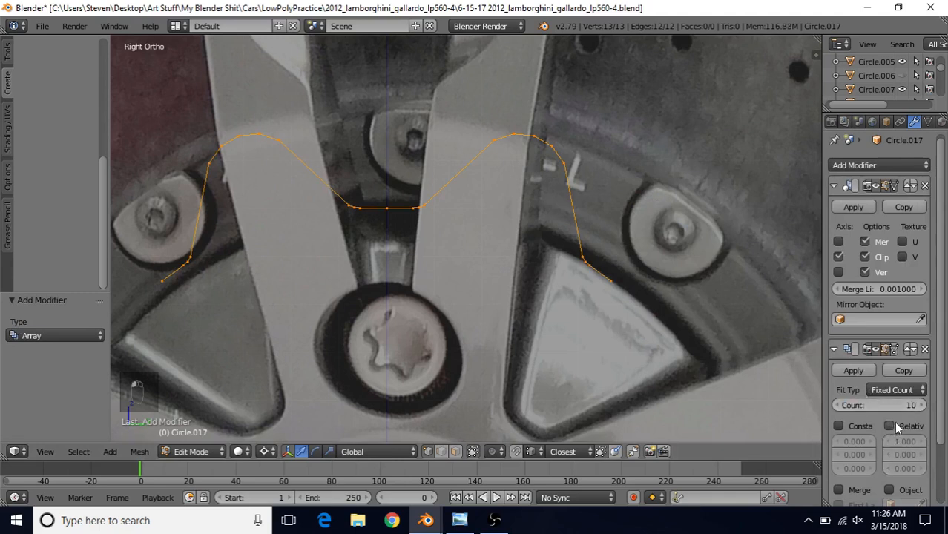
# Enable the array's object offset using Empty.001 and display the array in Edit Mode.
pyautogui.scroll(-2, 943, 438)
pyautogui.scroll(-1, 941, 475)
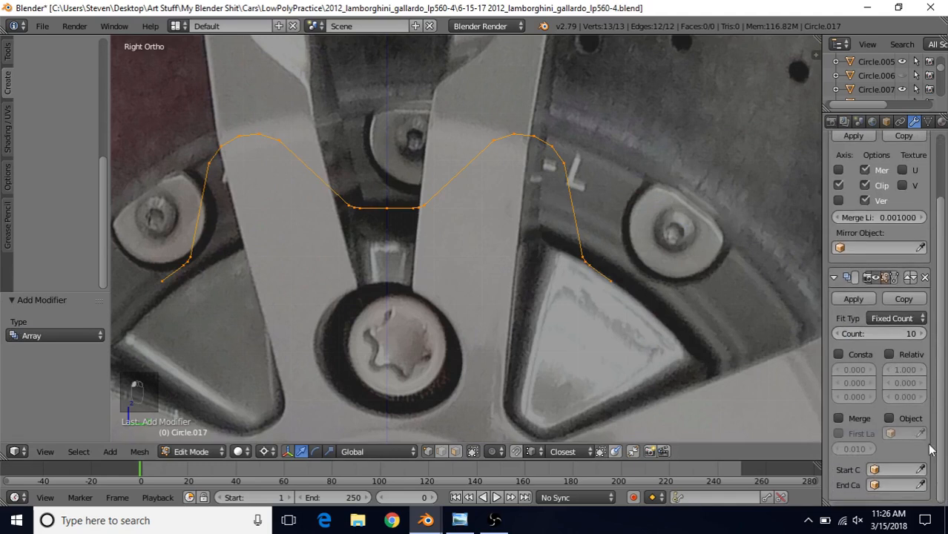
pyautogui.click(890, 419)
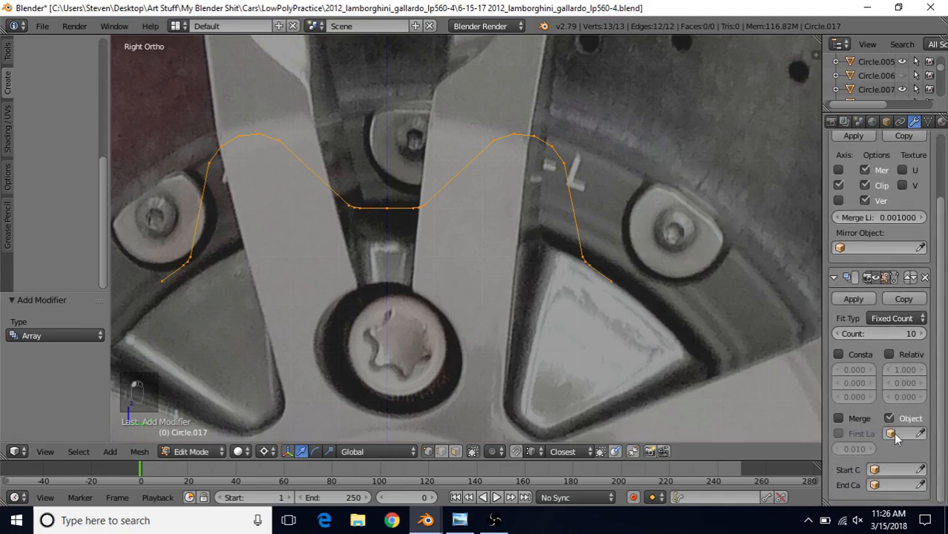
pyautogui.click(891, 433)
pyautogui.scroll(-20, 852, 373)
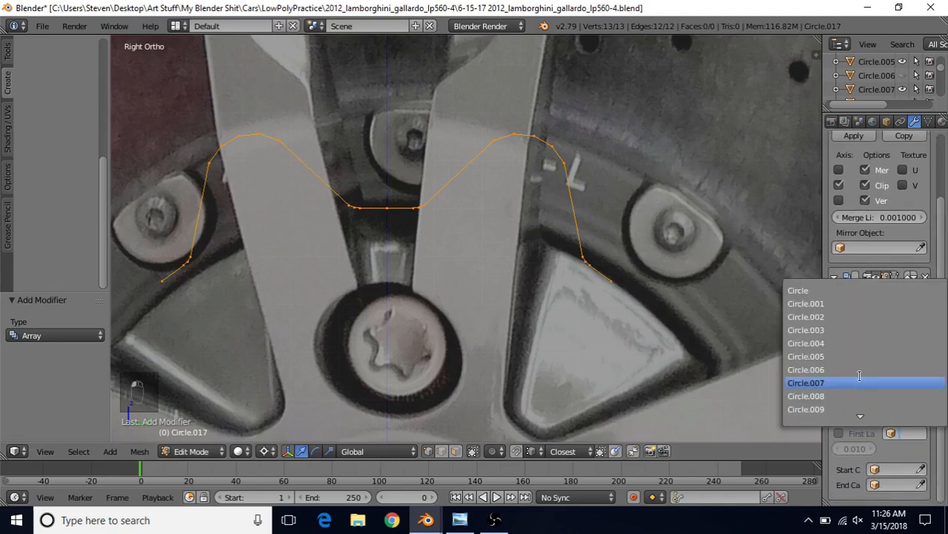
pyautogui.scroll(-1, 852, 373)
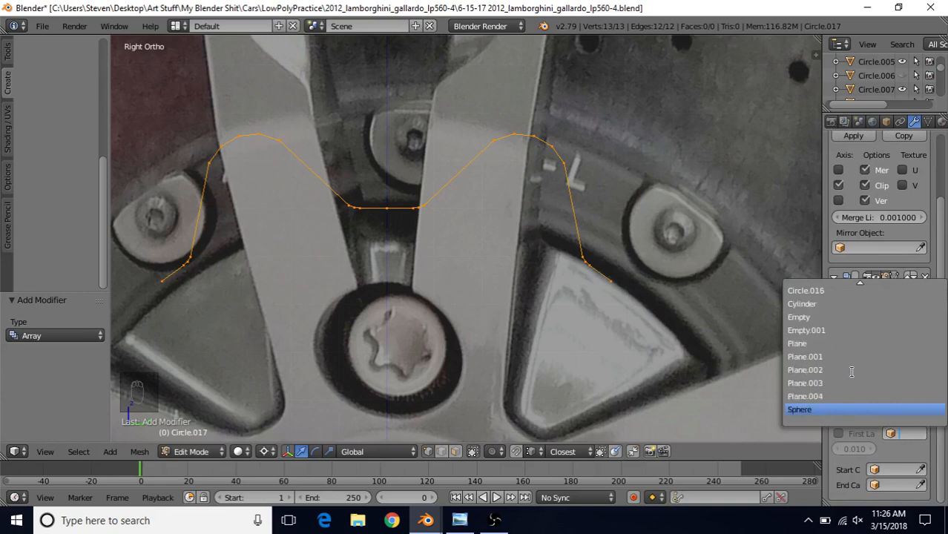
pyautogui.click(813, 330)
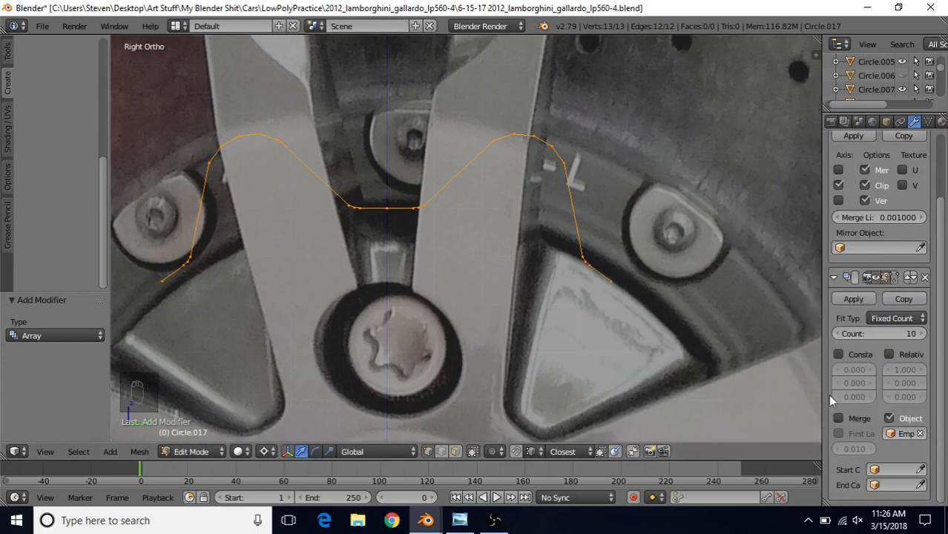
pyautogui.scroll(-2, 729, 292)
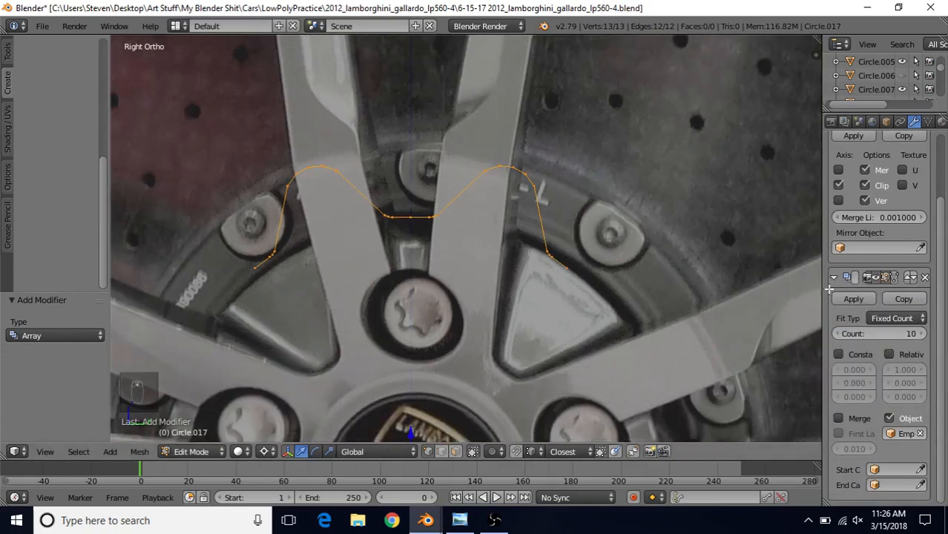
pyautogui.click(895, 280)
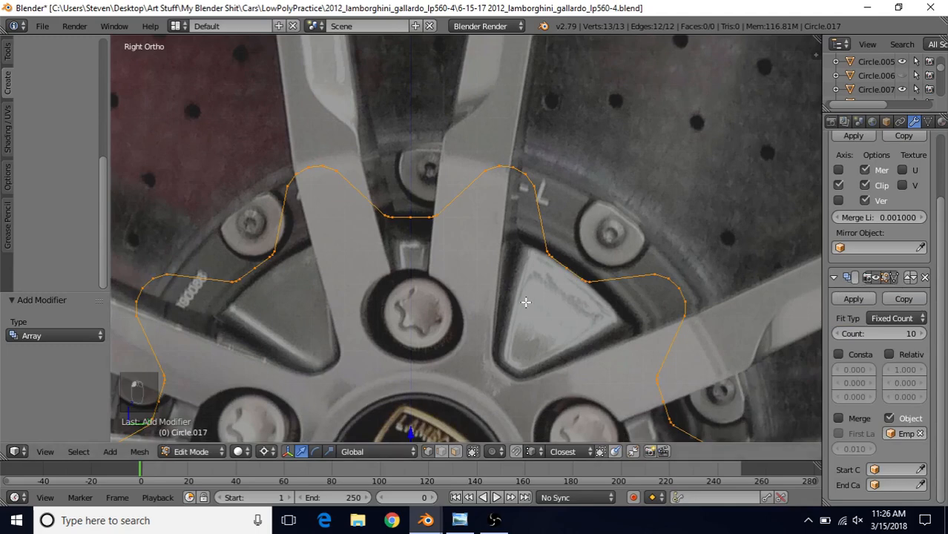
# Enable vertex merging in the array, including merging between the first and last copies.
pyautogui.keyDown('shift'); pyautogui.moveTo(525, 307); pyautogui.dragTo(528, 162, button='middle'); pyautogui.keyUp('shift')
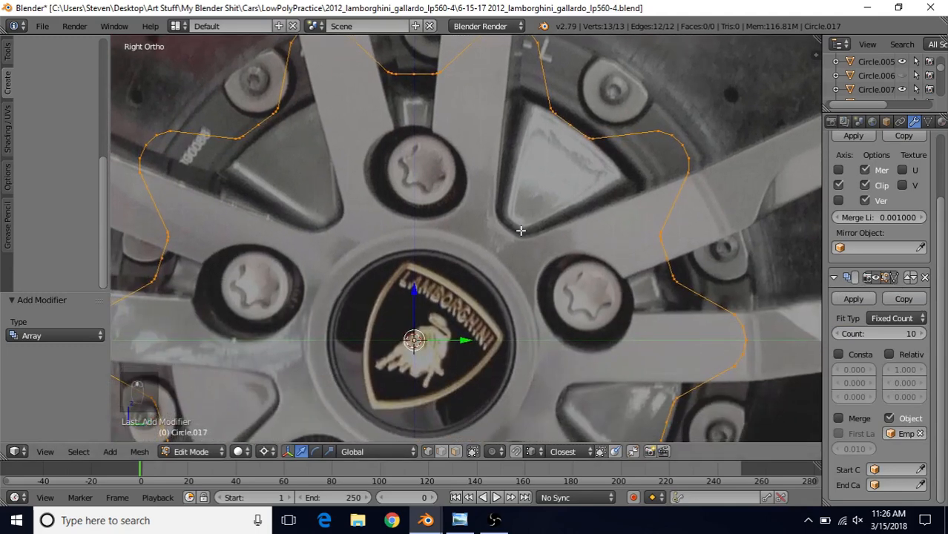
pyautogui.click(839, 419)
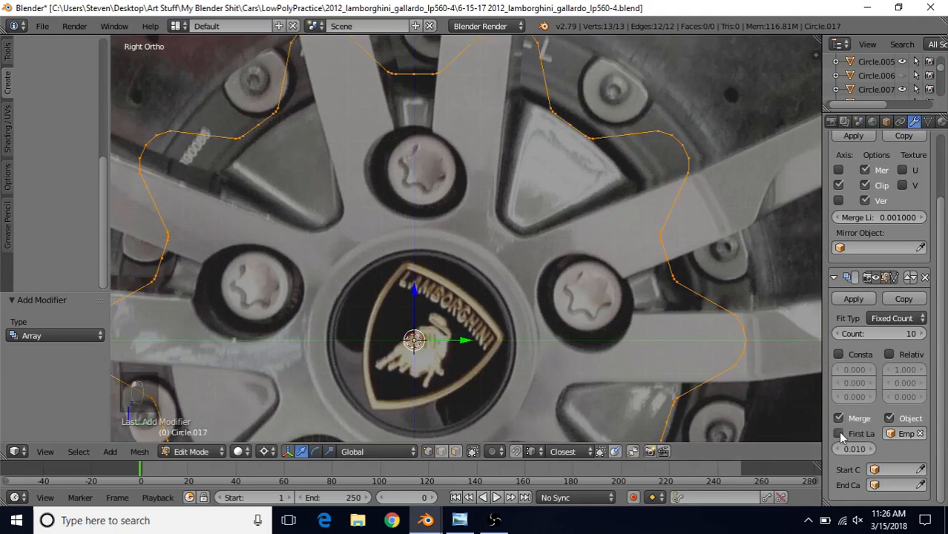
pyautogui.click(839, 435)
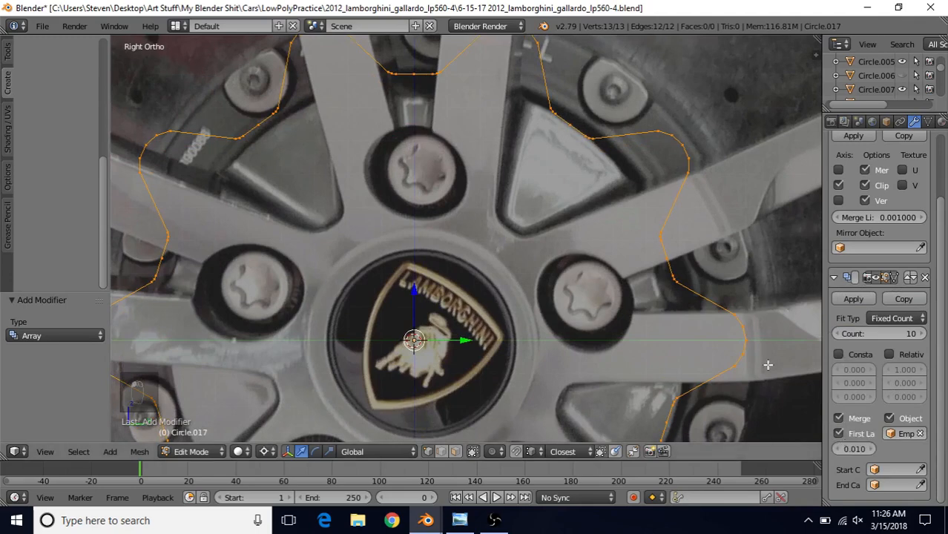
# Leave Edit Mode and inspect the complete wave outline around the hub, including from an angle.
pyautogui.scroll(-1, 458, 154)
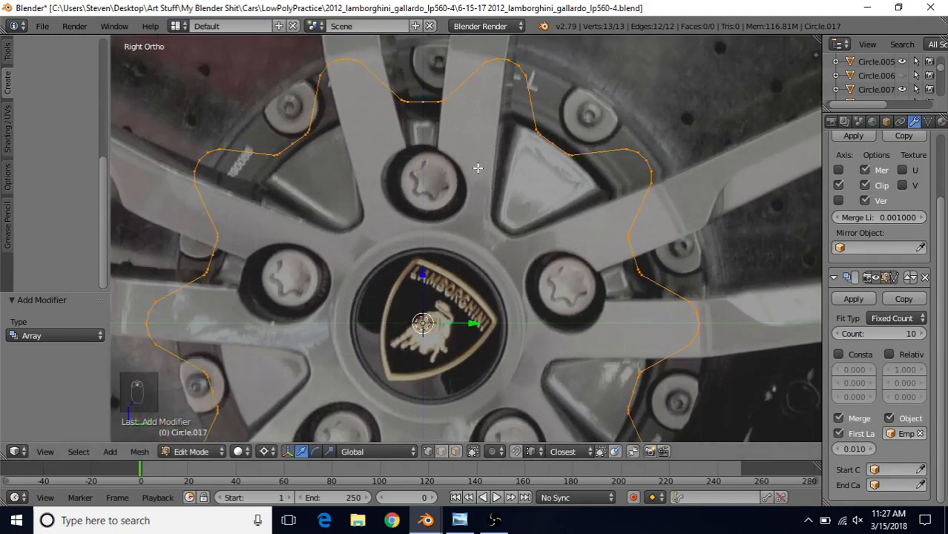
pyautogui.keyDown('shift'); pyautogui.moveTo(478, 169); pyautogui.dragTo(537, 123, button='middle'); pyautogui.keyUp('shift')
pyautogui.keyDown('shift'); pyautogui.moveTo(557, 214); pyautogui.dragTo(566, 239, button='middle'); pyautogui.keyUp('shift')
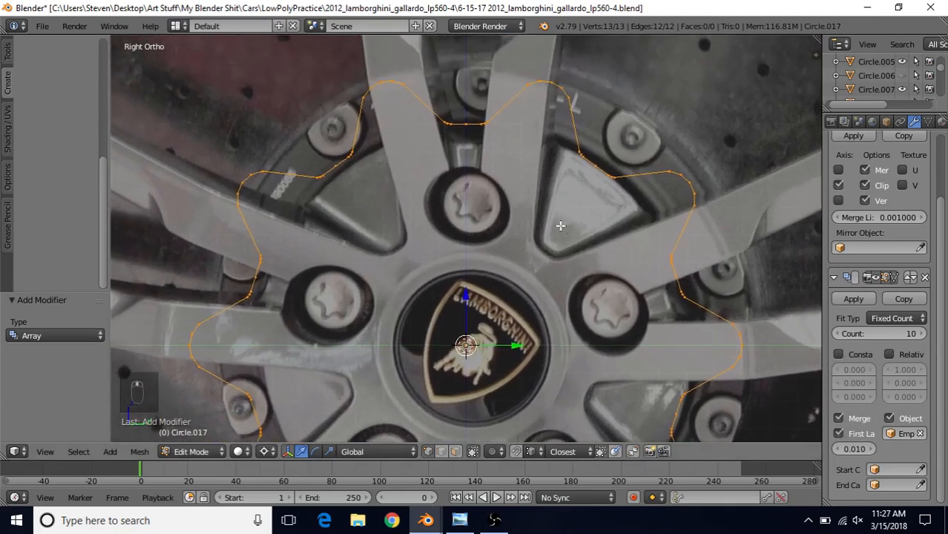
pyautogui.press('Tab')
pyautogui.moveTo(545, 194); pyautogui.dragTo(394, 90, button='middle')
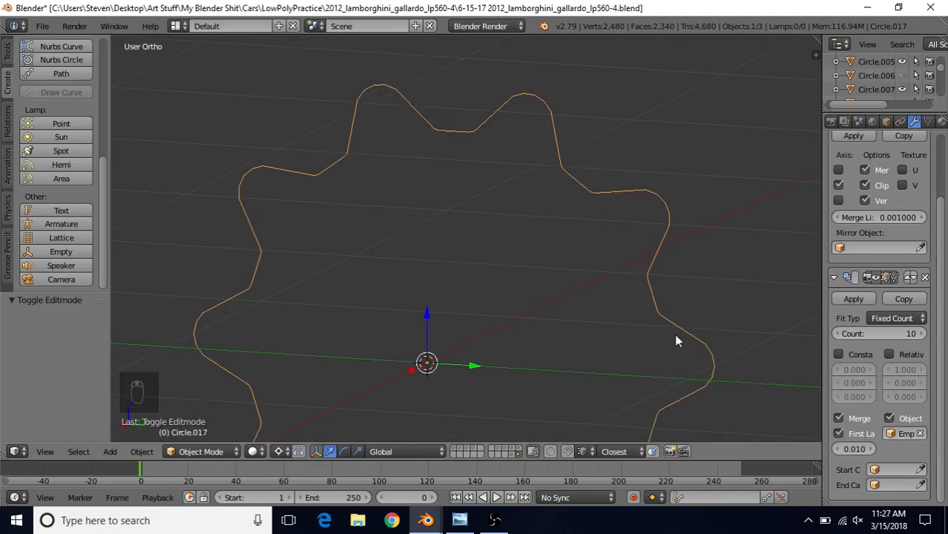
pyautogui.scroll(-5, 676, 336)
pyautogui.moveTo(520, 284); pyautogui.dragTo(527, 278, button='middle')
pyautogui.scroll(2, 527, 279)
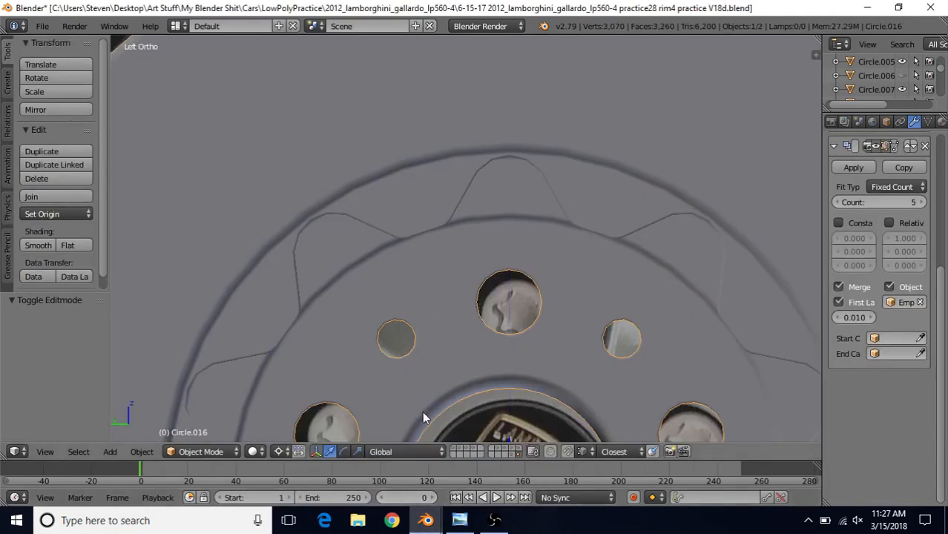
# Return from the practice V18d file to the working Blender file and reveal all hidden objects to compare the wave outline with the disc.
pyautogui.moveTo(426, 520)
pyautogui.click(506, 482)
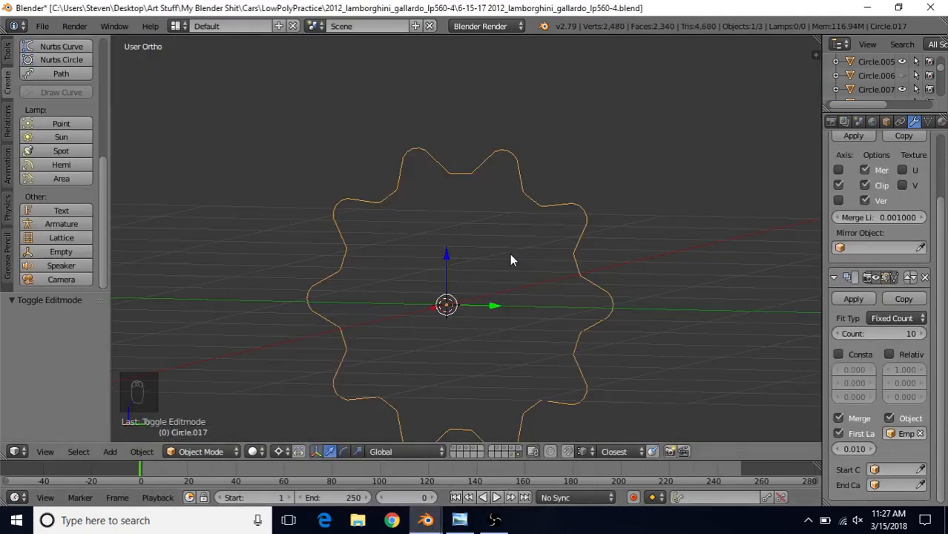
pyautogui.hotkey('alt', 'h')
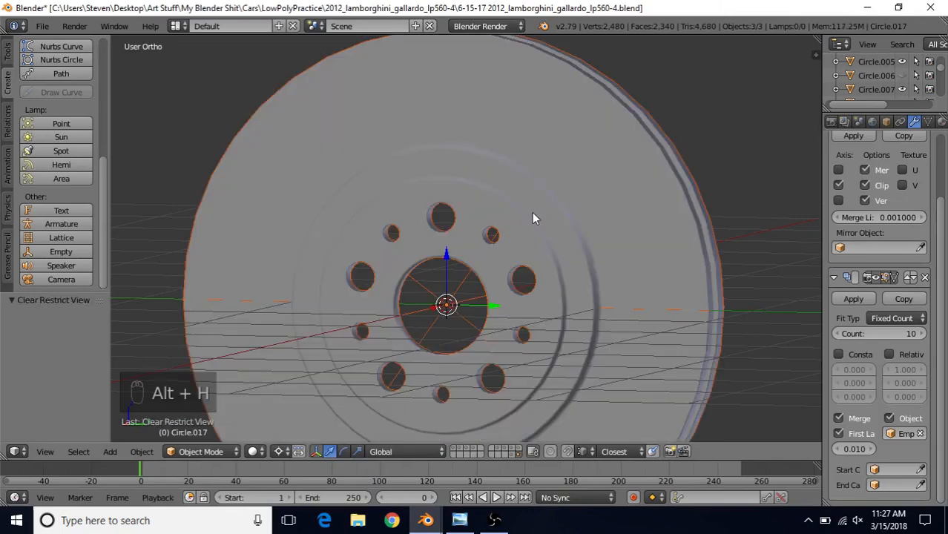
pyautogui.moveTo(532, 219); pyautogui.dragTo(309, 222, button='middle')
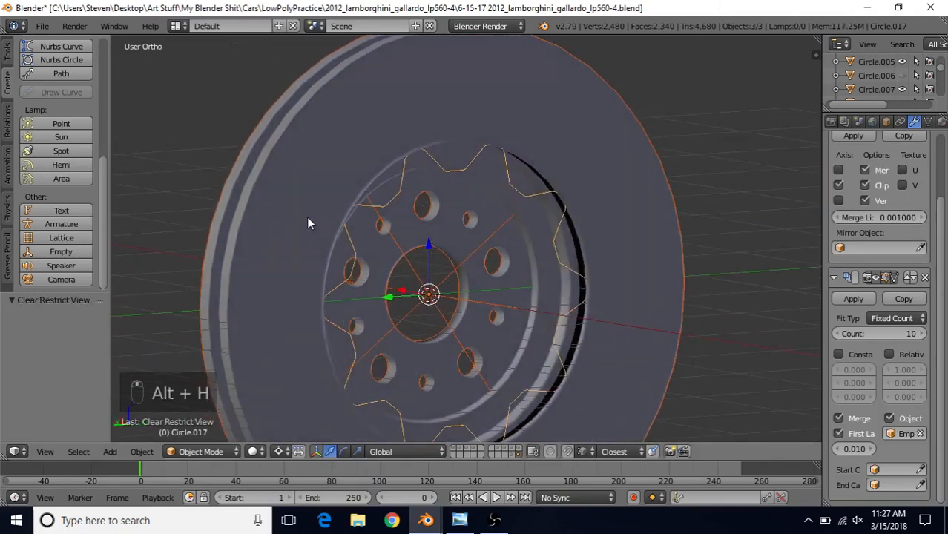
# Hide the empty at the centre of the brake disc.
pyautogui.rightClick(421, 282)
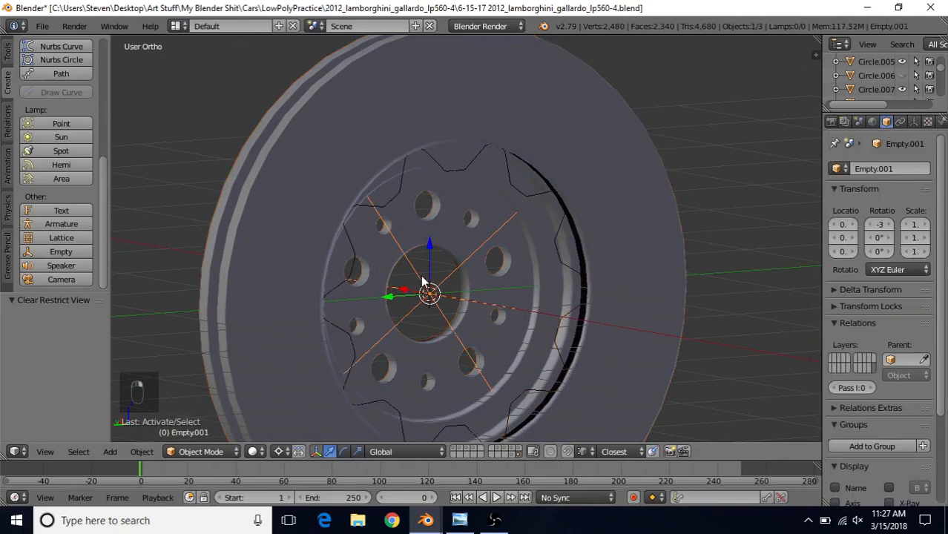
pyautogui.press('h')
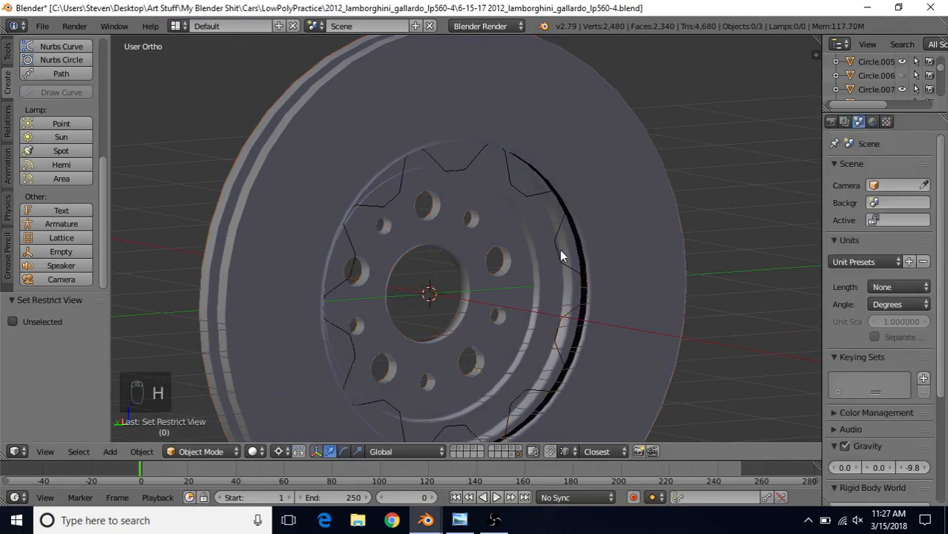
pyautogui.moveTo(559, 249); pyautogui.dragTo(480, 217, button='middle')
pyautogui.scroll(3, 475, 271)
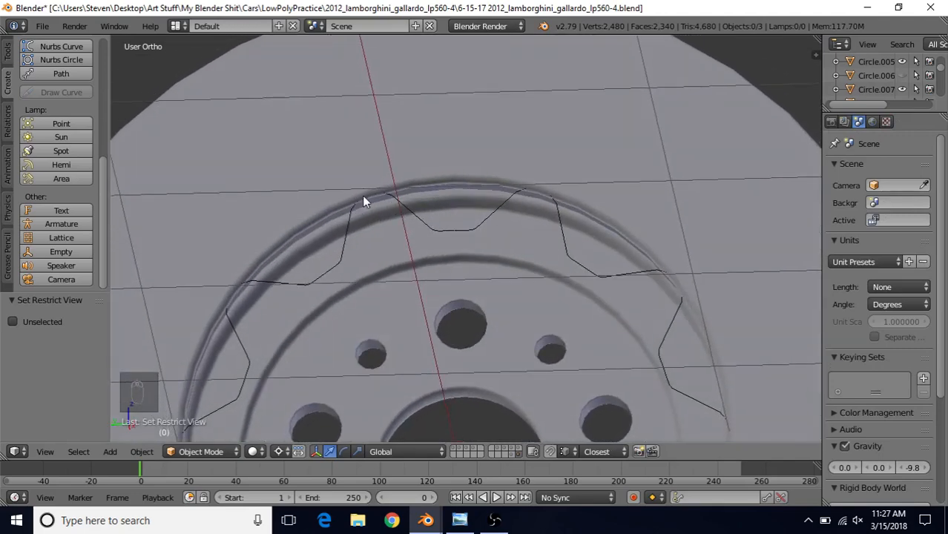
# In the wavy outline's mesh, select the five vertices that form the rounded lobe tip, viewed from the left.
pyautogui.rightClick(426, 223)
pyautogui.press('Tab')
pyautogui.moveTo(551, 229); pyautogui.dragTo(550, 244, button='middle')
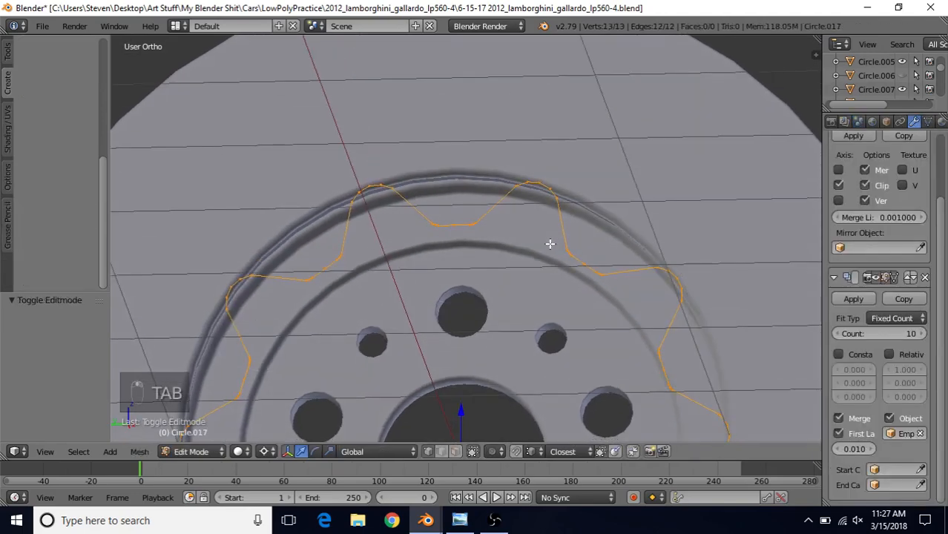
pyautogui.press('ctrl+KP_3')
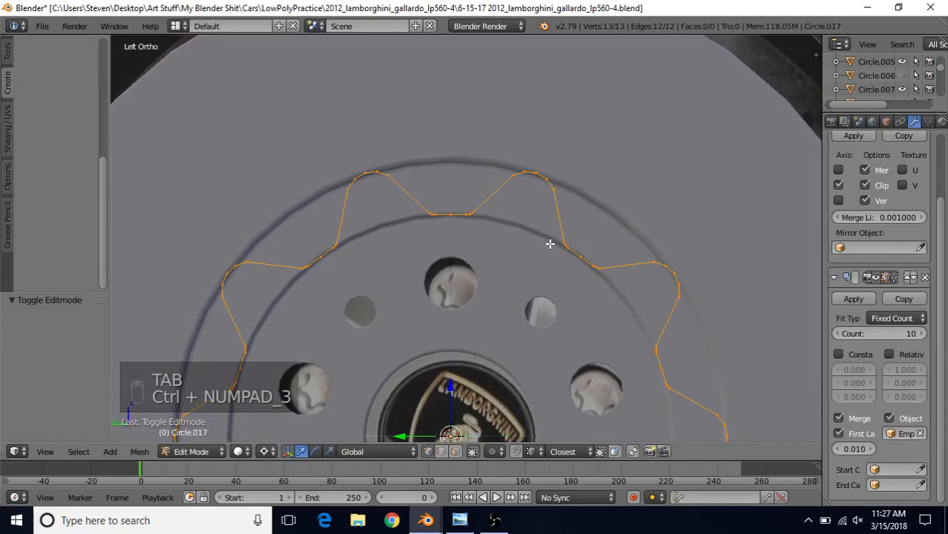
pyautogui.scroll(2, 450, 245)
pyautogui.scroll(-1, 504, 183)
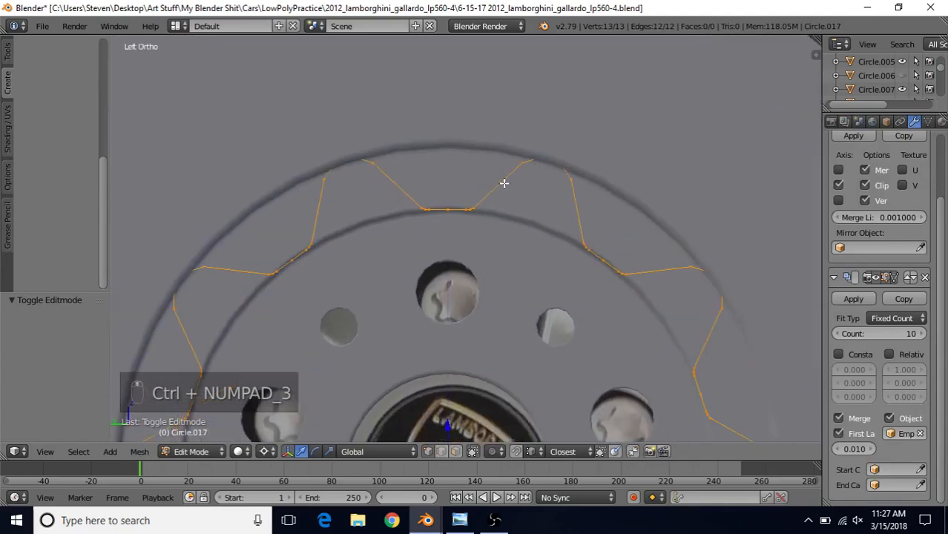
pyautogui.press('z')
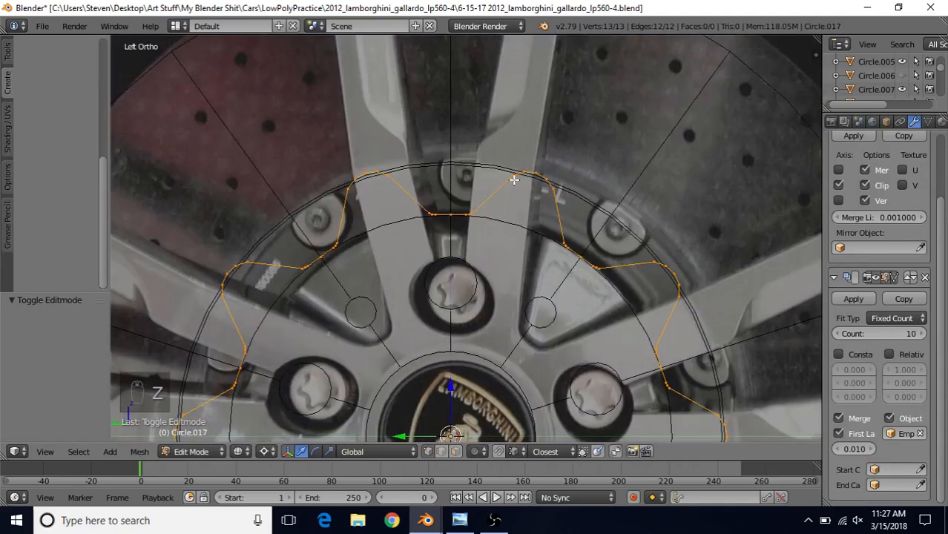
pyautogui.rightClick(514, 179)
pyautogui.press('c')
pyautogui.moveTo(516, 176); pyautogui.dragTo(546, 193)
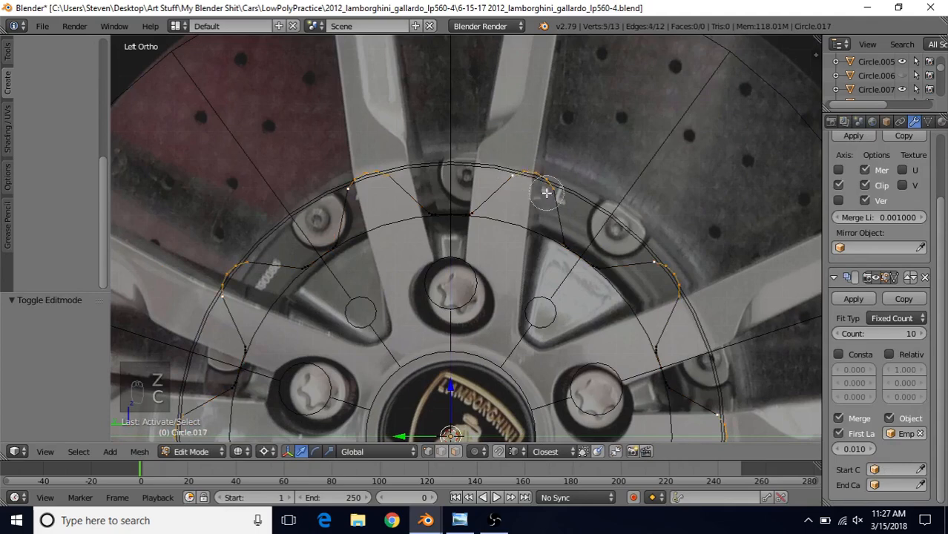
pyautogui.press('z')
pyautogui.rightClick(546, 192)
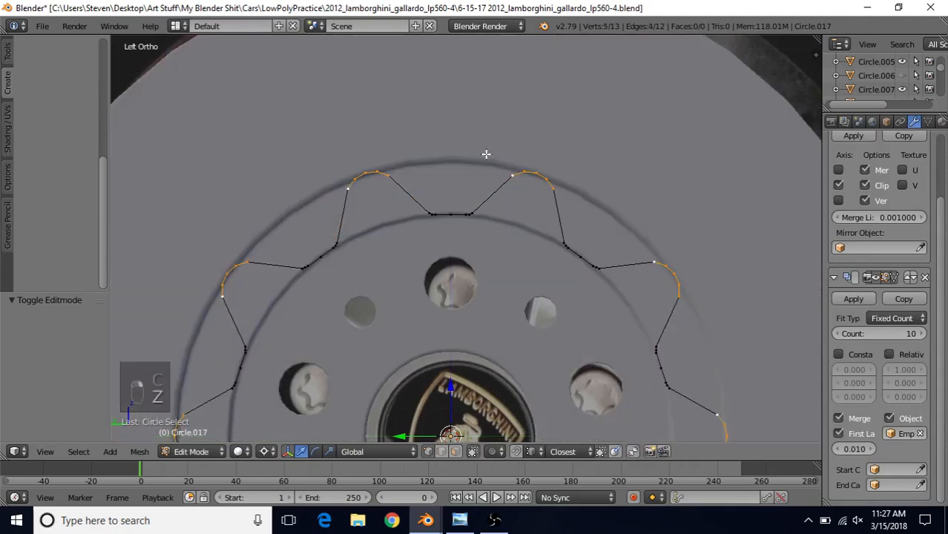
# Scale the selected lobe tip vertices inward to about 0.984, excluding the X axis.
pyautogui.scroll(1, 489, 226)
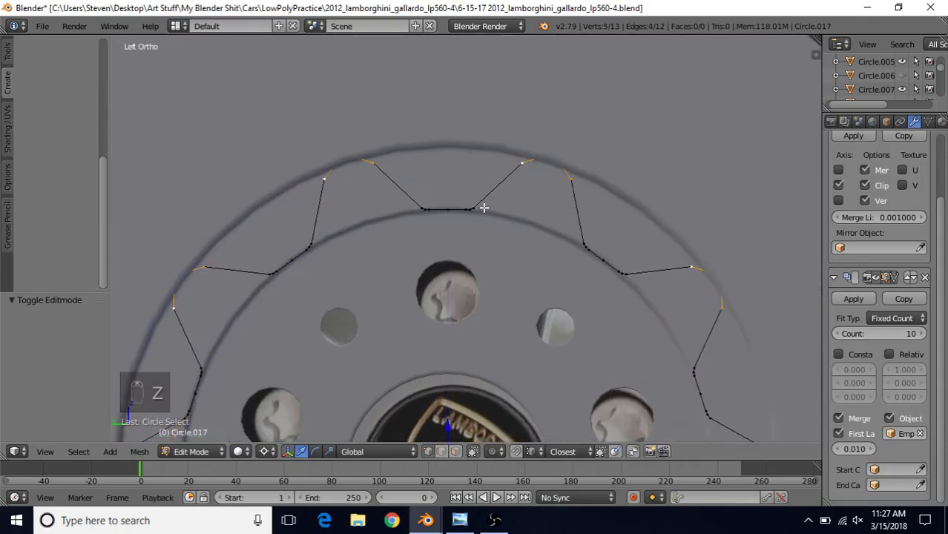
pyautogui.moveTo(514, 184); pyautogui.dragTo(452, 195, button='middle')
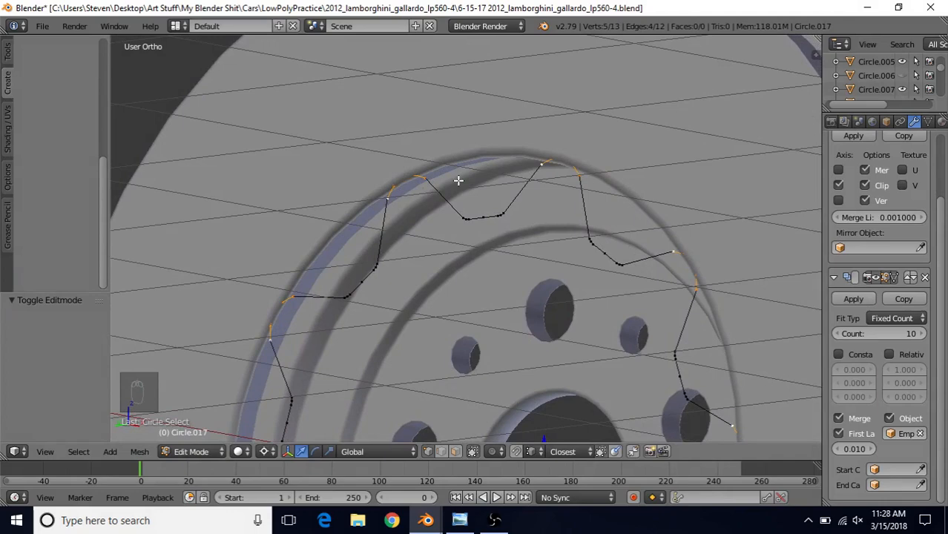
pyautogui.press('ctrl+KP_3')
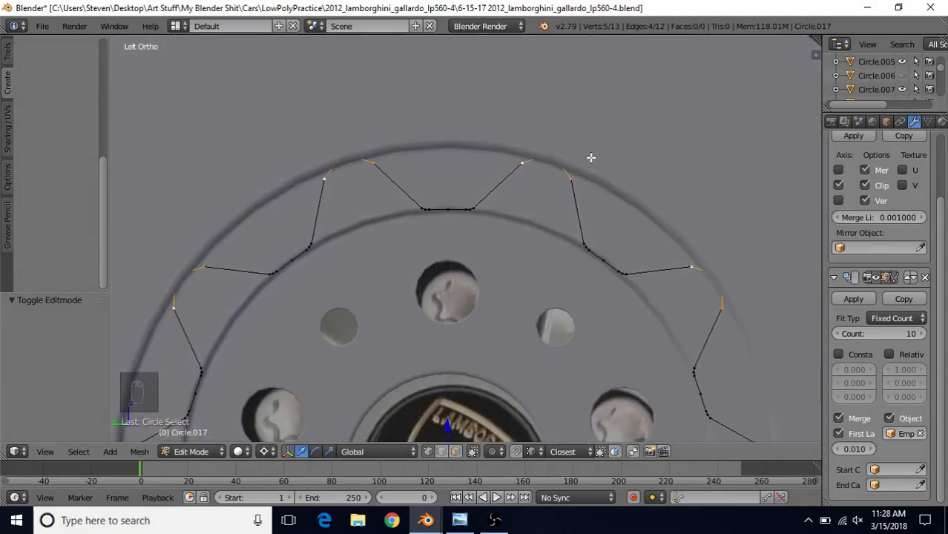
pyautogui.press('s')
pyautogui.press('x')
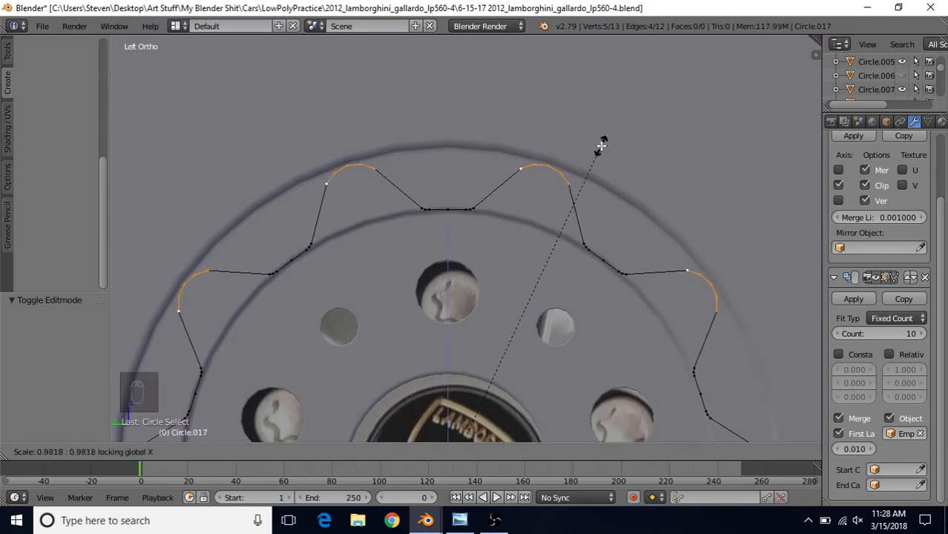
pyautogui.click(601, 144)
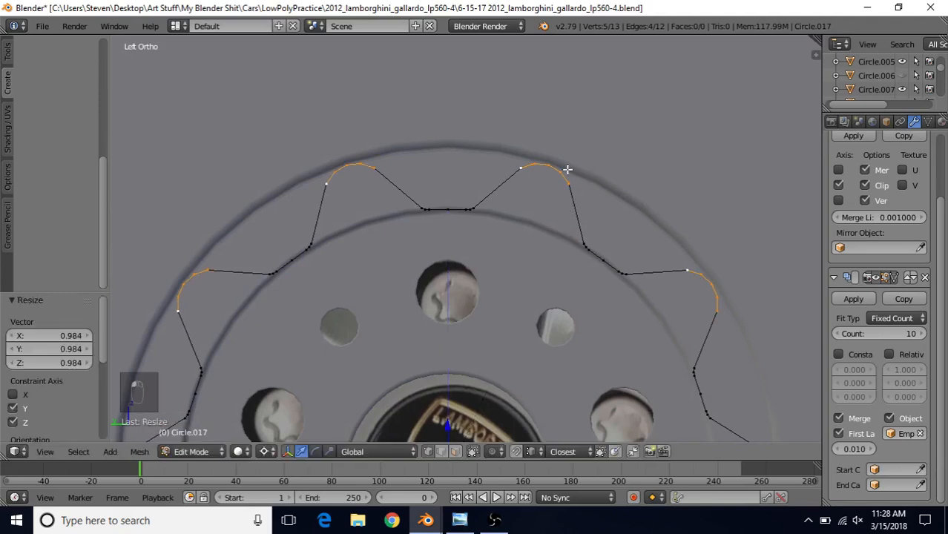
# Fine-tune the lobe tip by scaling it inward again to about 0.998, excluding the X axis.
pyautogui.scroll(4, 556, 174)
pyautogui.scroll(-1, 460, 230)
pyautogui.keyDown('shift'); pyautogui.moveTo(486, 178); pyautogui.dragTo(419, 238, button='middle'); pyautogui.keyUp('shift')
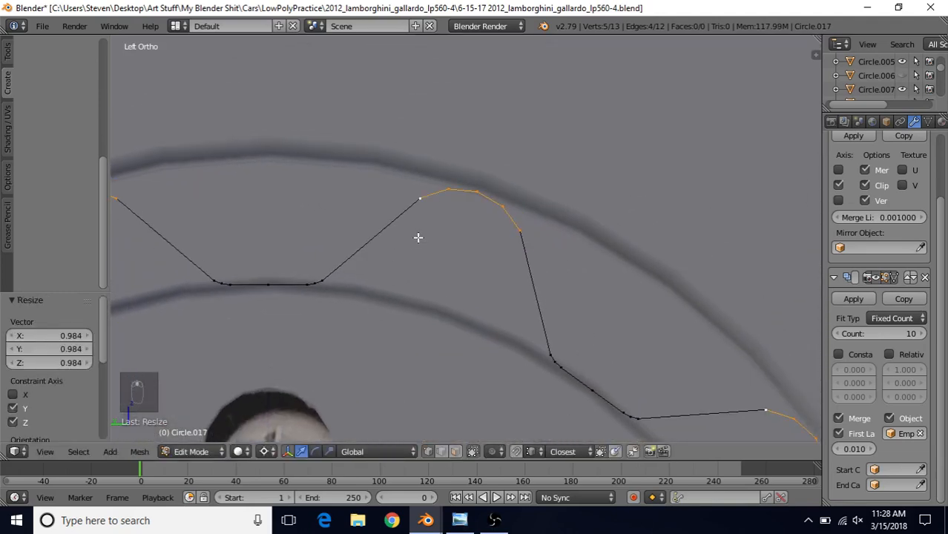
pyautogui.scroll(4, 422, 226)
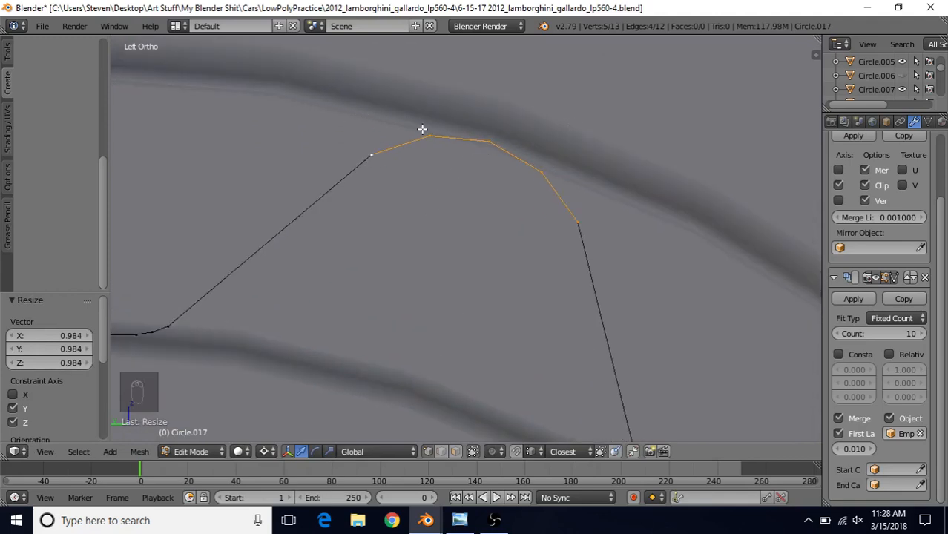
pyautogui.press('s')
pyautogui.hotkey('shift', 'x')
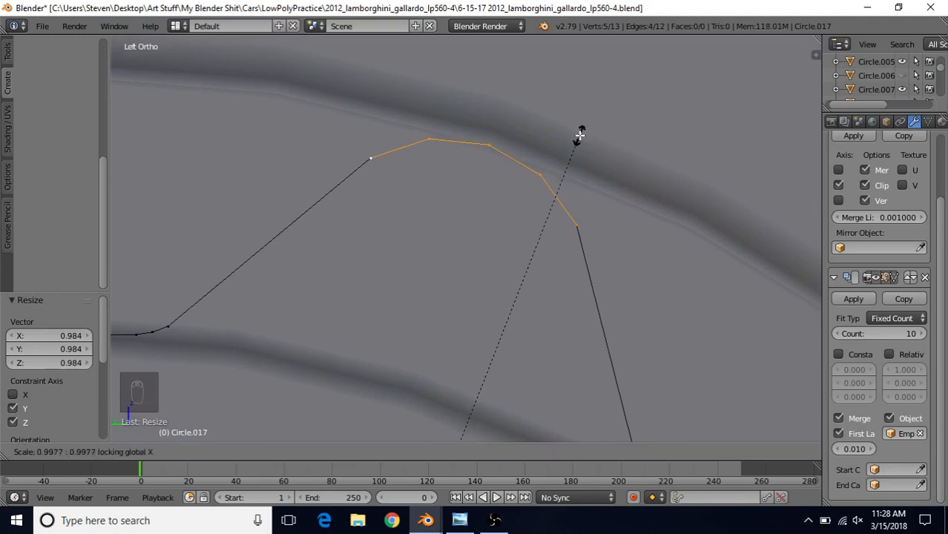
pyautogui.click(579, 135)
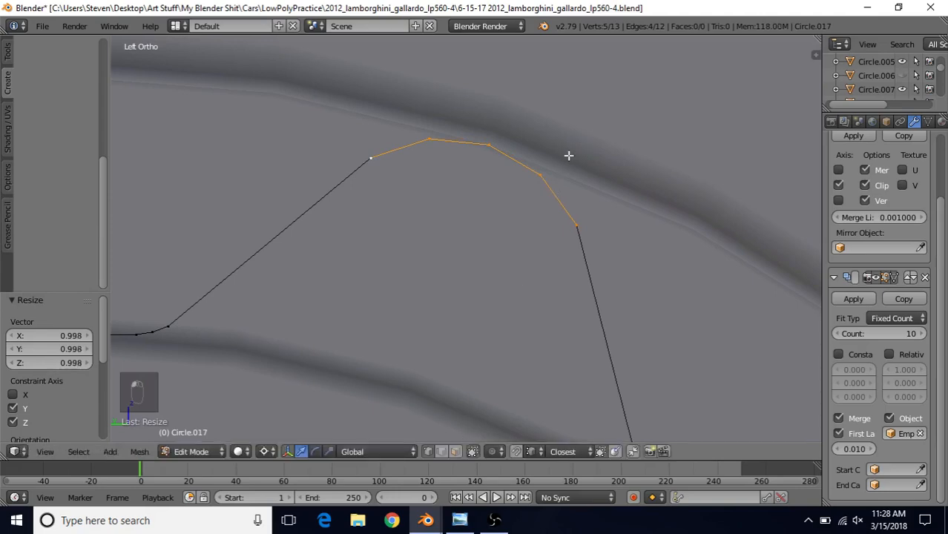
# Leave mesh editing and hide the brake disc, keeping only the wavy outline displayed.
pyautogui.scroll(-3, 519, 186)
pyautogui.press('ctrl+KP_3')
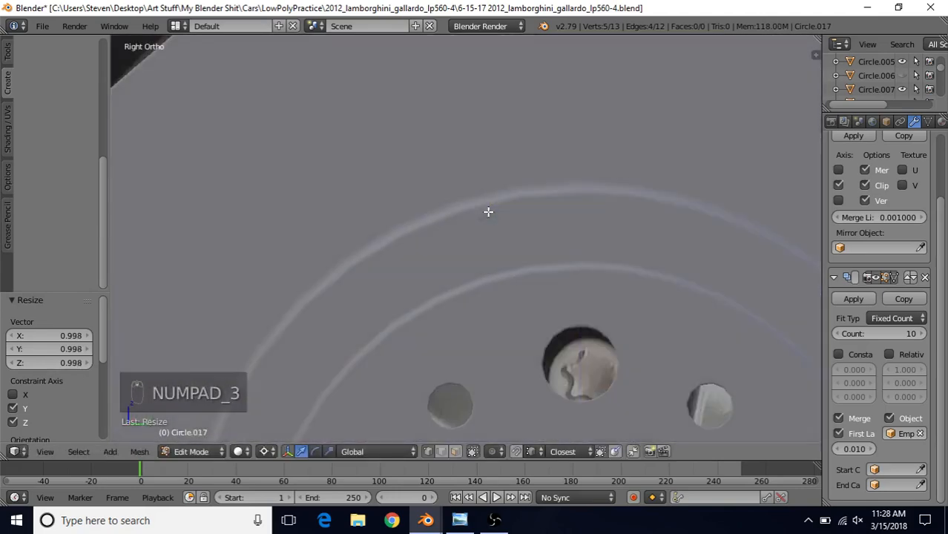
pyautogui.press('z')
pyautogui.press('z')
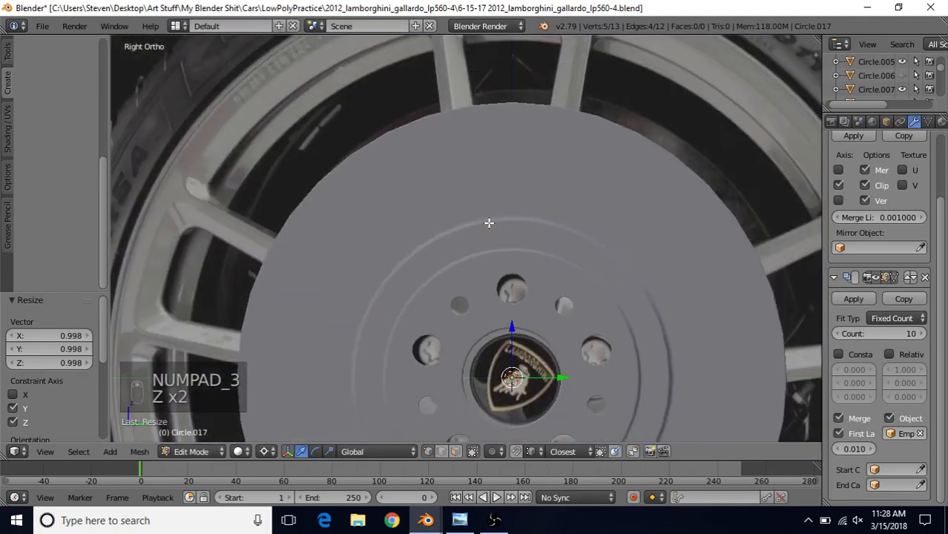
pyautogui.press('z')
pyautogui.press('z')
pyautogui.moveTo(598, 229); pyautogui.dragTo(563, 246, button='middle')
pyautogui.press('Tab')
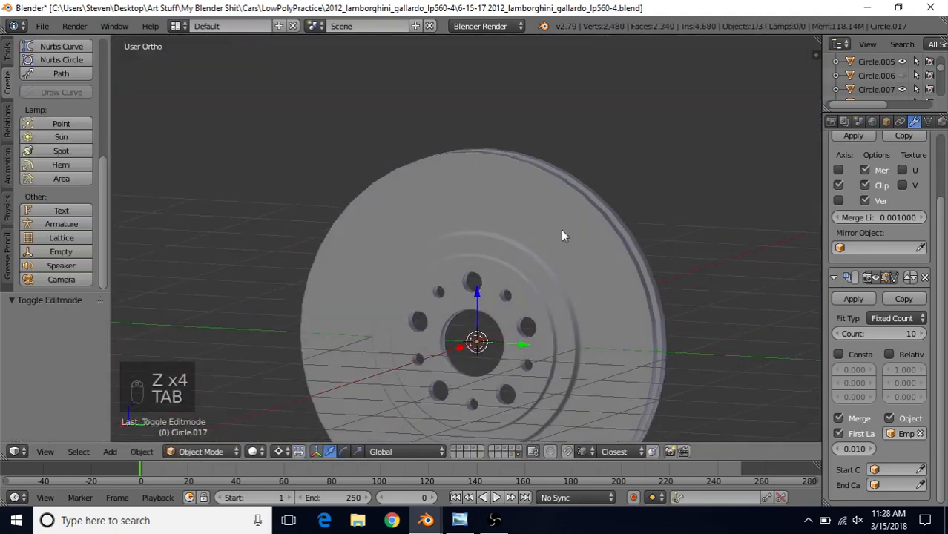
pyautogui.rightClick(444, 190)
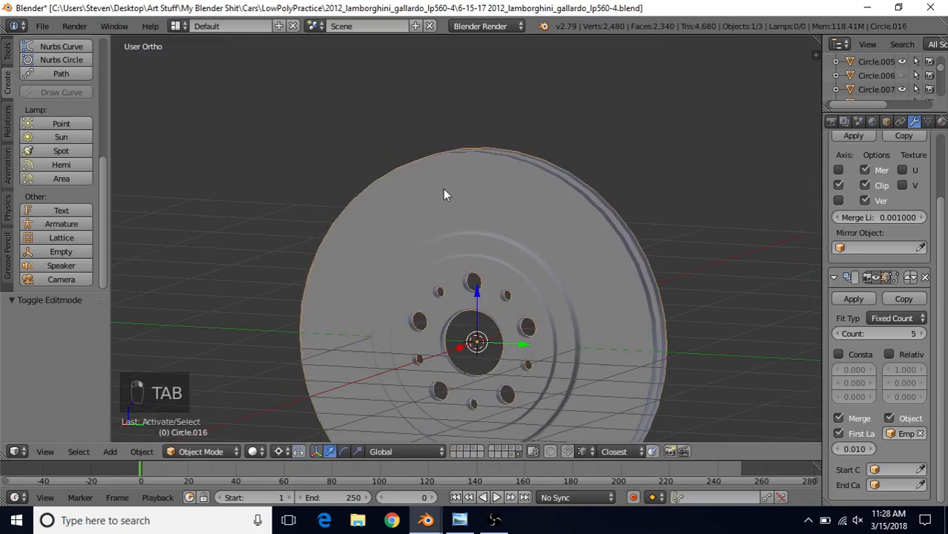
pyautogui.press('h')
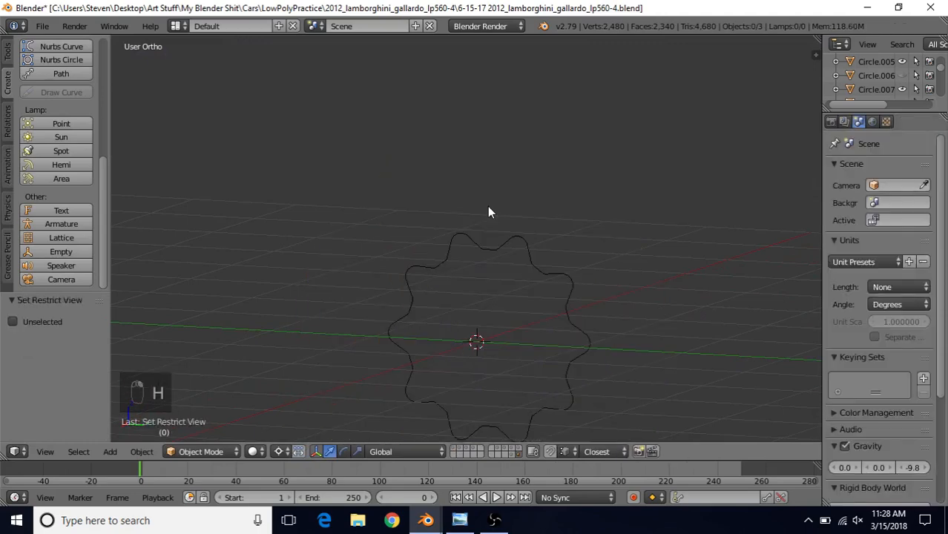
# Select the wavy outline and examine its shape and vertices against the wheel reference photo in the right view.
pyautogui.rightClick(466, 241)
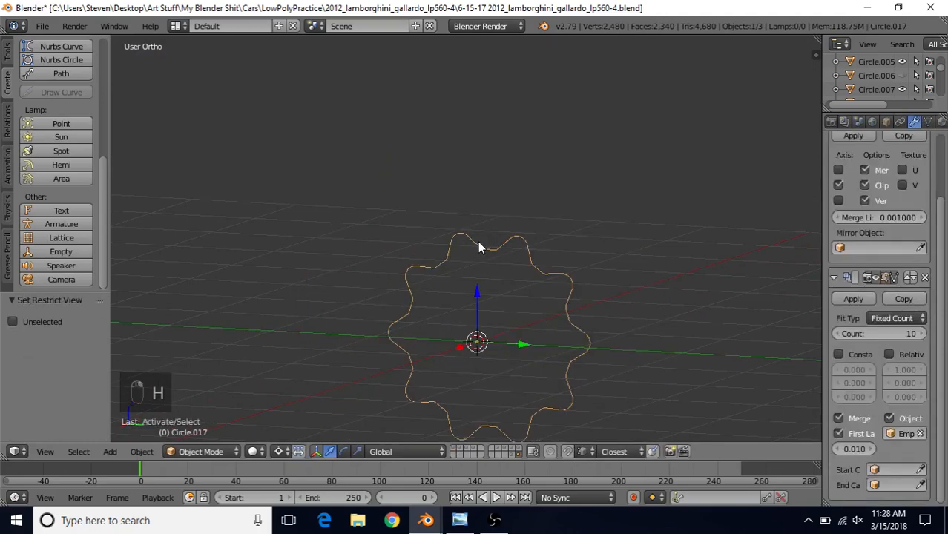
pyautogui.press('KP_3')
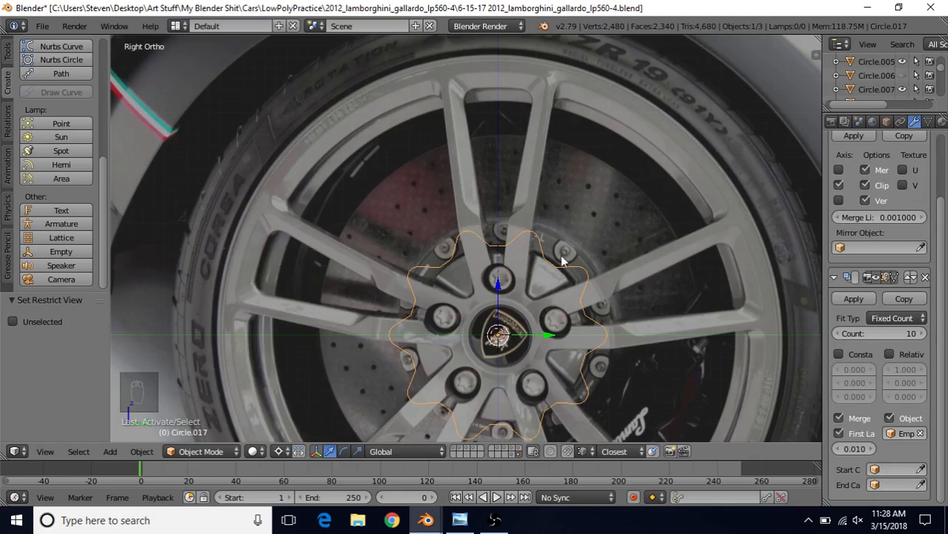
pyautogui.scroll(4, 514, 269)
pyautogui.scroll(1, 440, 184)
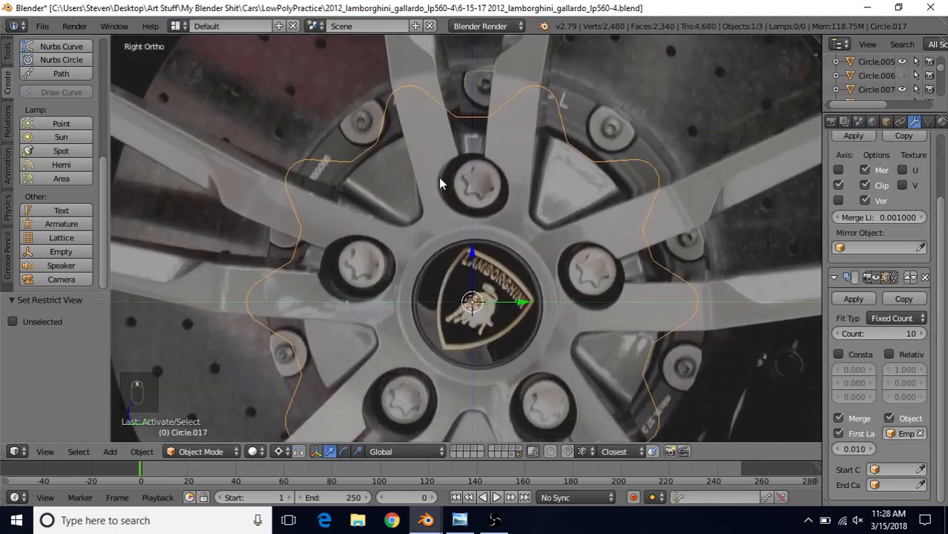
pyautogui.press('Tab')
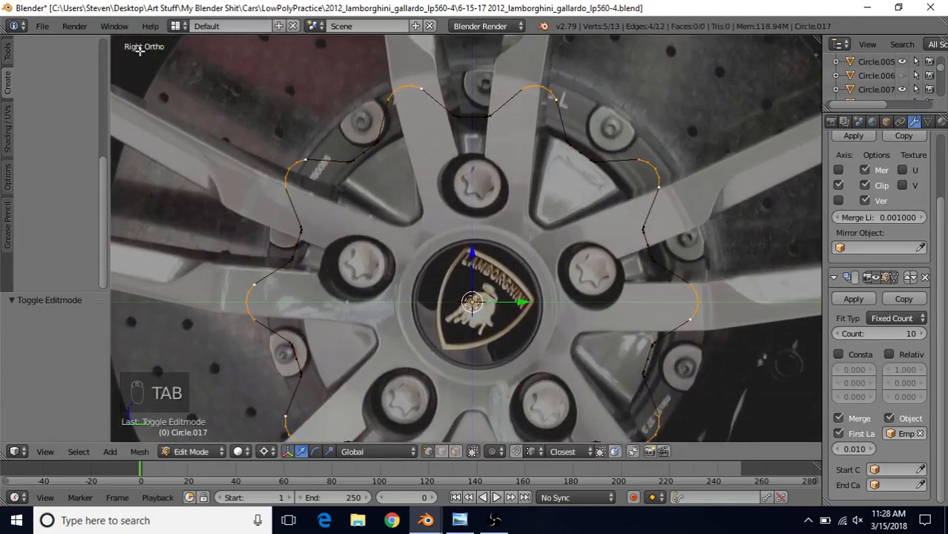
pyautogui.keyDown('shift'); pyautogui.moveTo(497, 199); pyautogui.dragTo(455, 292, button='middle'); pyautogui.keyUp('shift')
pyautogui.scroll(1, 455, 293)
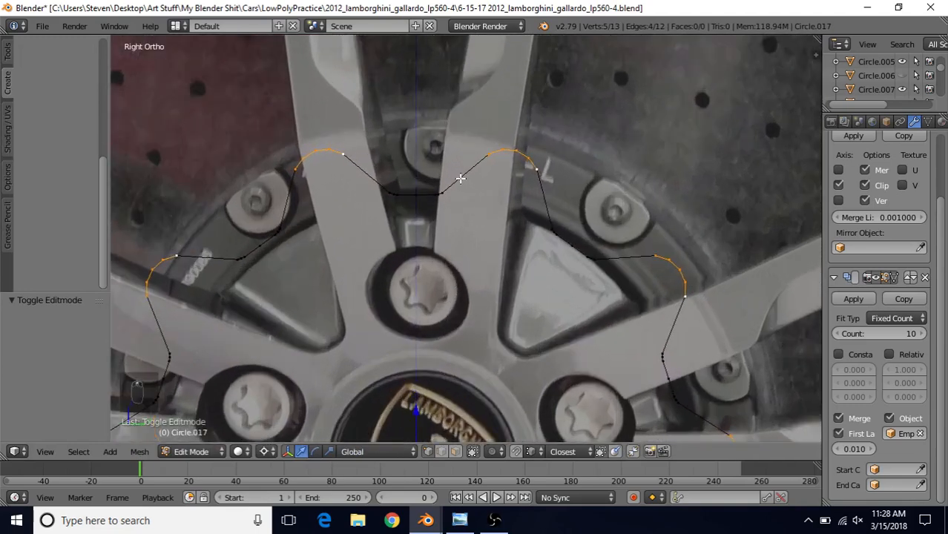
pyautogui.rightClick(417, 192)
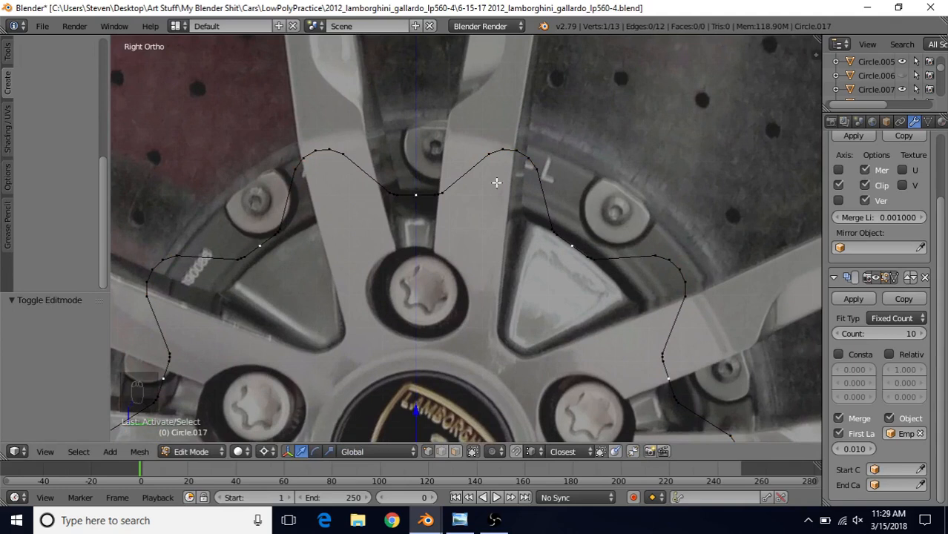
pyautogui.press('Tab')
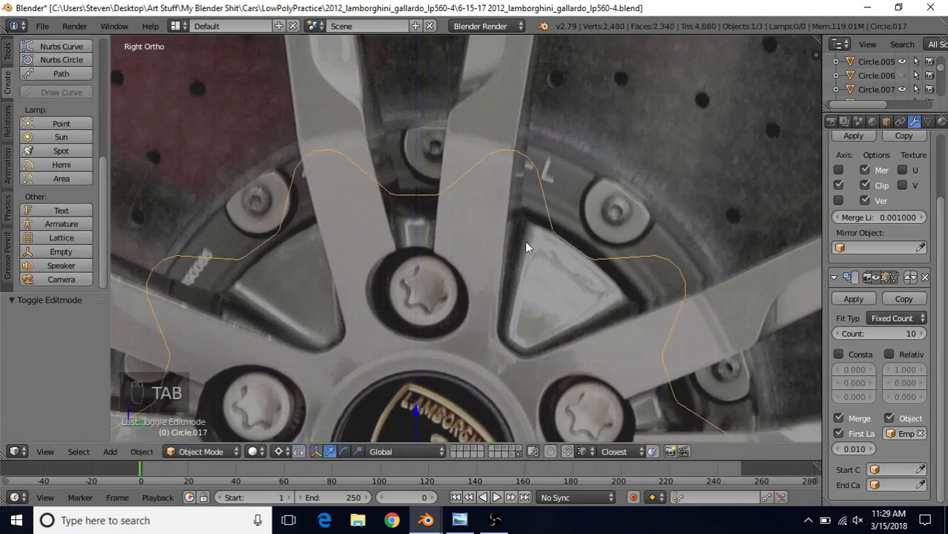
# Apply the wavy outline's Mirror and Array modifiers.
pyautogui.scroll(3, 896, 218)
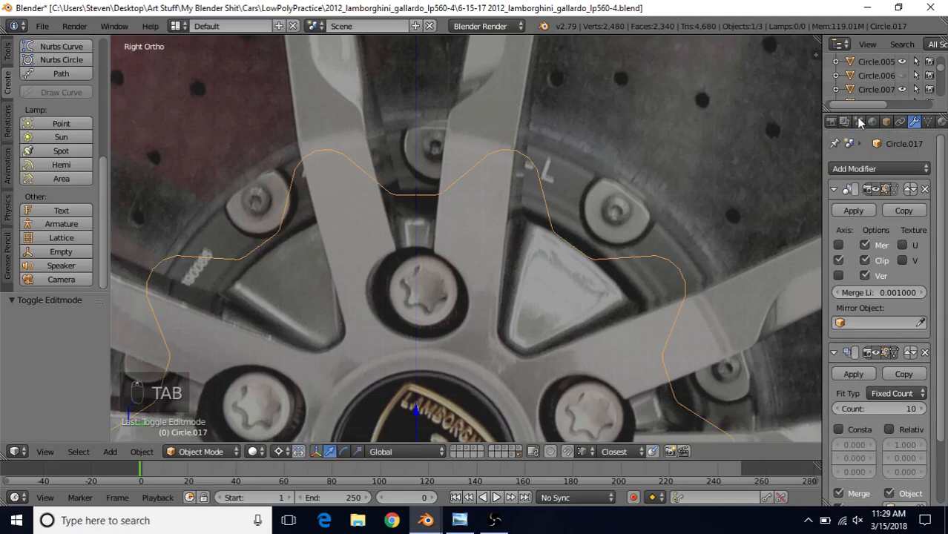
pyautogui.click(848, 209)
pyautogui.click(847, 211)
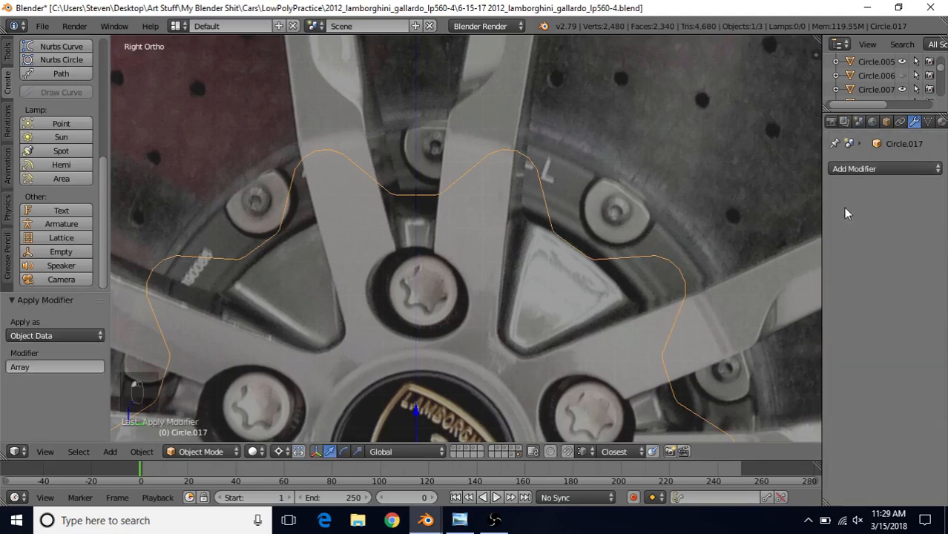
# Delete every vertex of the wavy outline except the 13-vertex section around the first lobe beside the vertical axis, then leave mesh editing.
pyautogui.press('Tab')
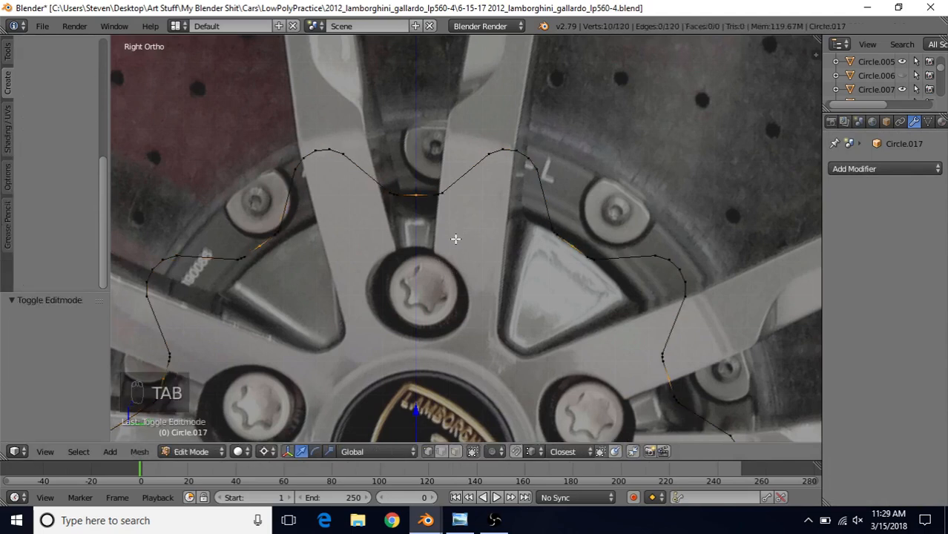
pyautogui.keyDown('shift'); pyautogui.moveTo(443, 242); pyautogui.dragTo(423, 182, button='middle'); pyautogui.keyUp('shift')
pyautogui.rightClick(402, 132)
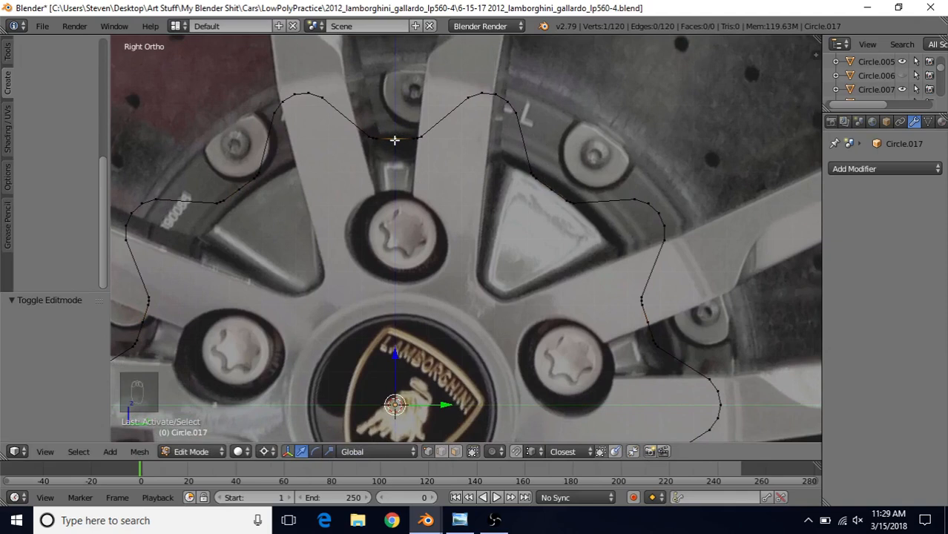
pyautogui.keyDown('ctrl'); pyautogui.rightClick(550, 189); pyautogui.keyUp('ctrl')
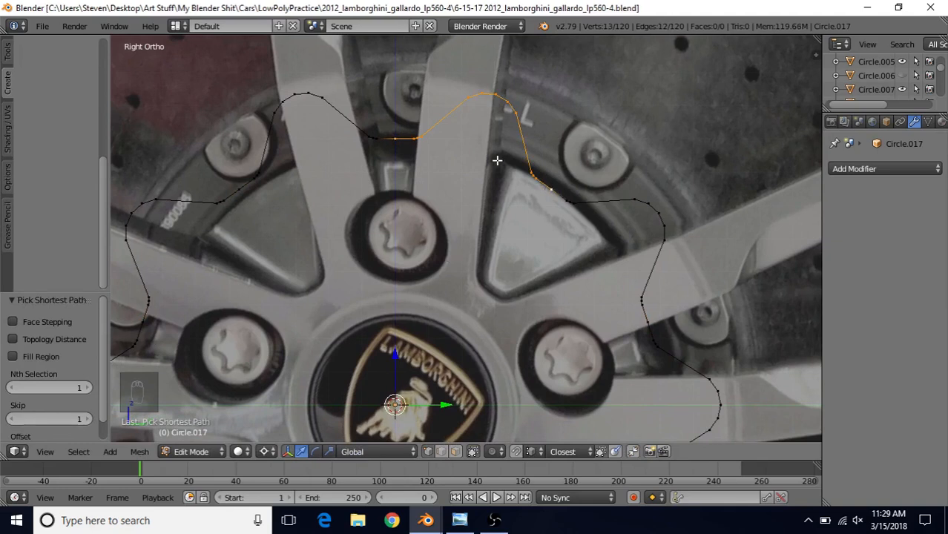
pyautogui.hotkey('ctrl', 'i')
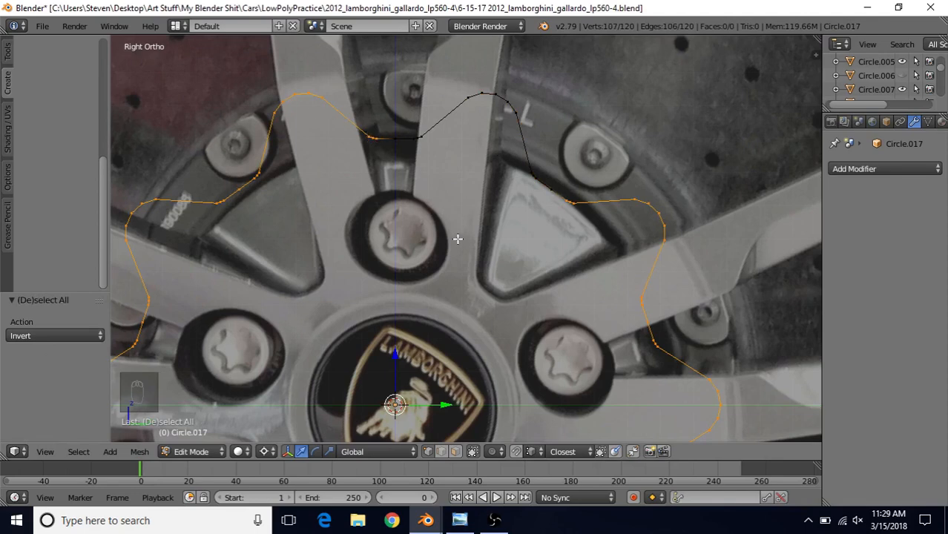
pyautogui.press('Delete')
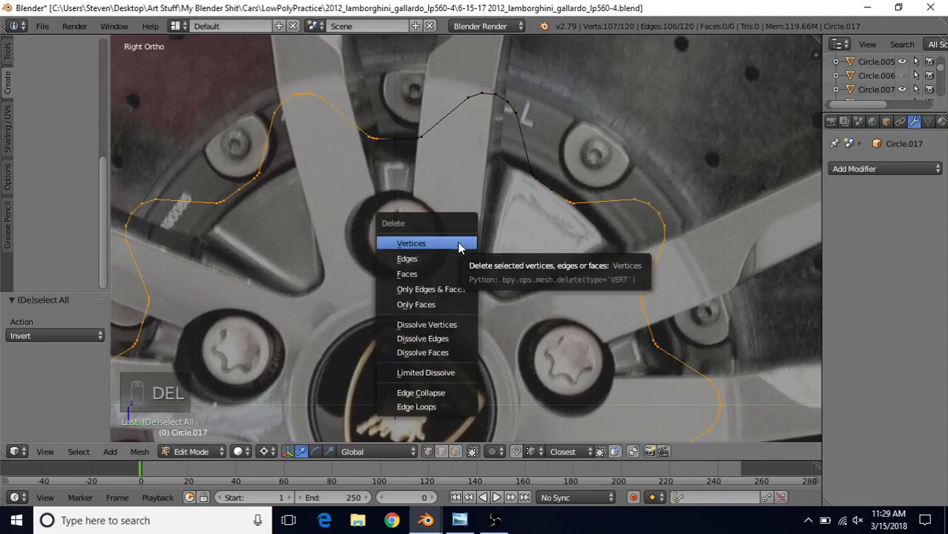
pyautogui.click(459, 243)
pyautogui.scroll(-4, 491, 268)
pyautogui.press('Tab')
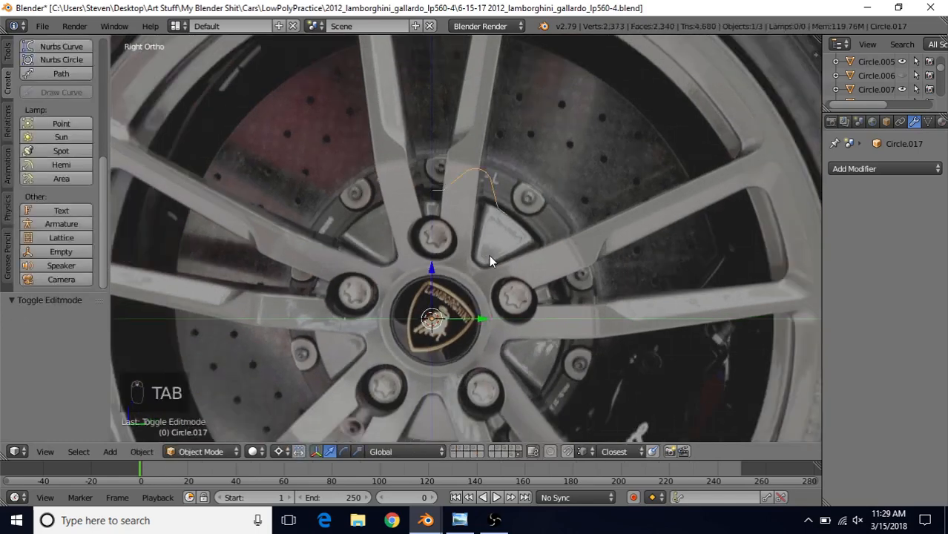
# Unhide all objects and hide only the helper object at the disc's centre.
pyautogui.moveTo(551, 228); pyautogui.dragTo(503, 244, button='middle')
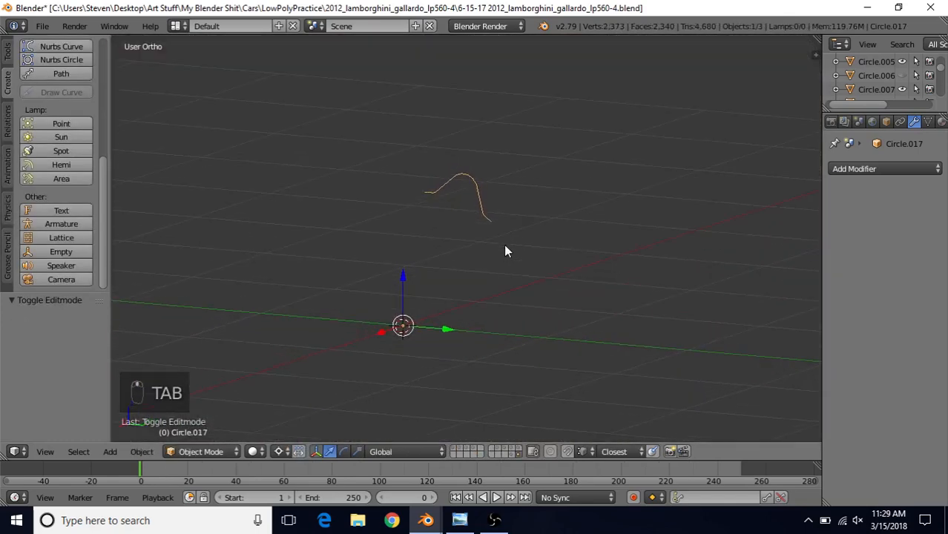
pyautogui.hotkey('alt', 'h')
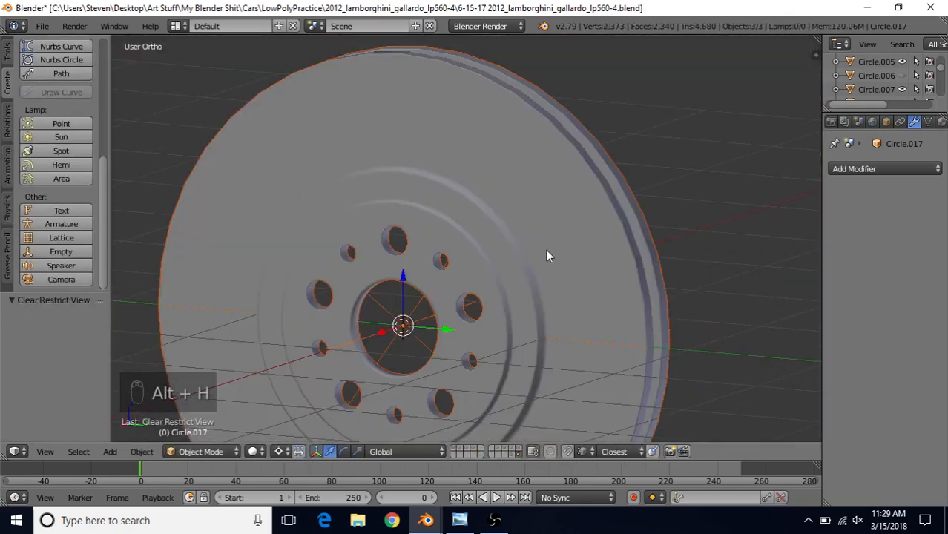
pyautogui.rightClick(404, 325)
pyautogui.press('h')
# Join the remaining lobe section into the brake disc object, keeping the disc as the active object with its modifiers.
pyautogui.moveTo(404, 325); pyautogui.dragTo(193, 319, button='middle')
pyautogui.scroll(2, 473, 169)
pyautogui.rightClick(473, 169)
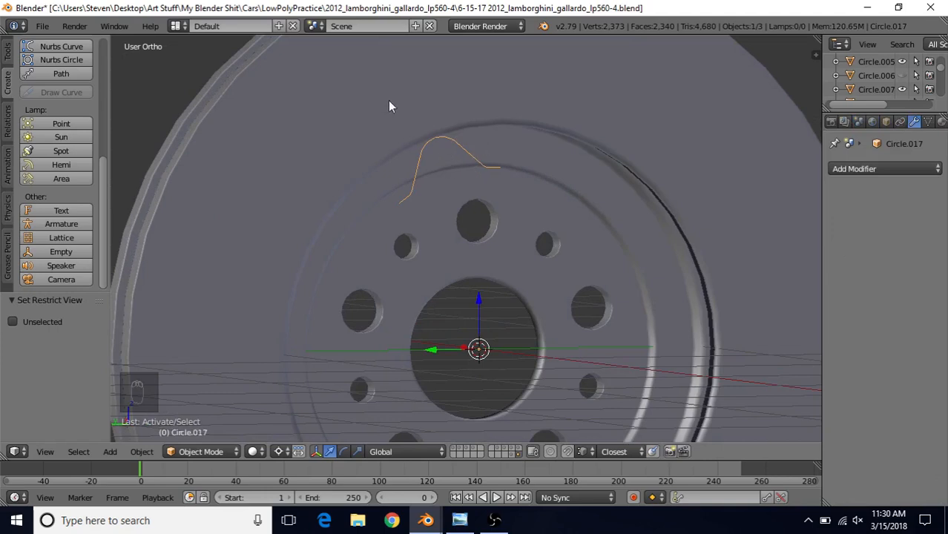
pyautogui.keyDown('shift'); pyautogui.rightClick(351, 118); pyautogui.keyUp('shift')
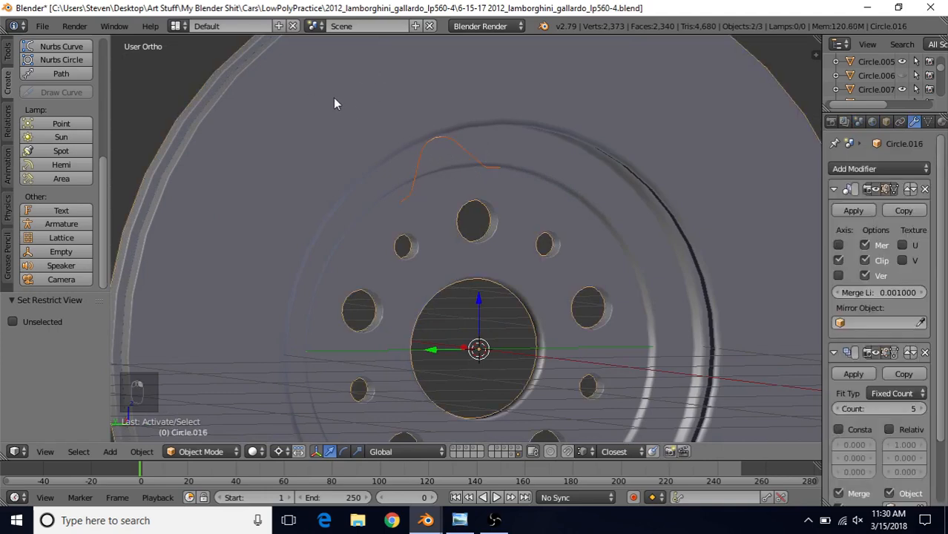
pyautogui.hotkey('ctrl', 'j')
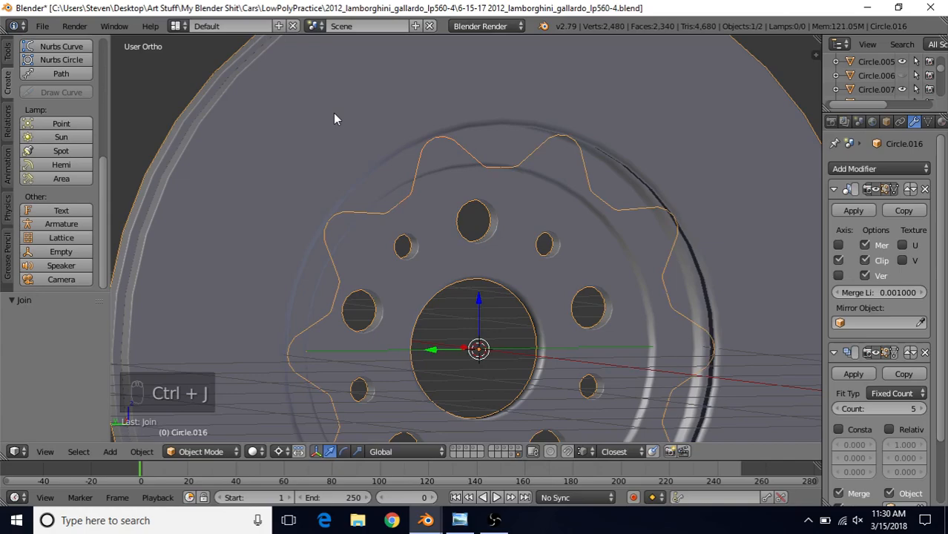
# Open the joined brake disc mesh for editing and examine how closely the lobe tip meets the corner vertex of the outer ridge.
pyautogui.scroll(-2, 622, 212)
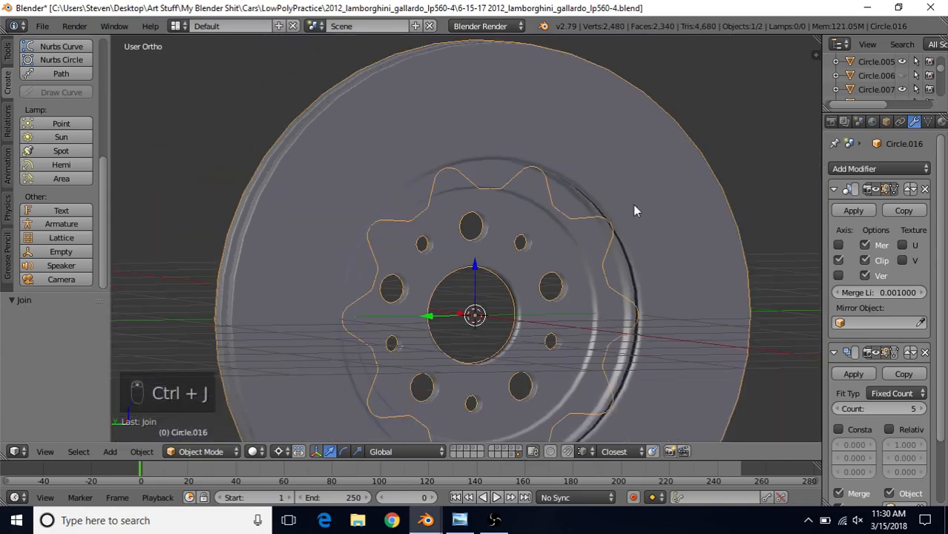
pyautogui.moveTo(633, 204); pyautogui.dragTo(559, 211, button='middle')
pyautogui.press('Tab')
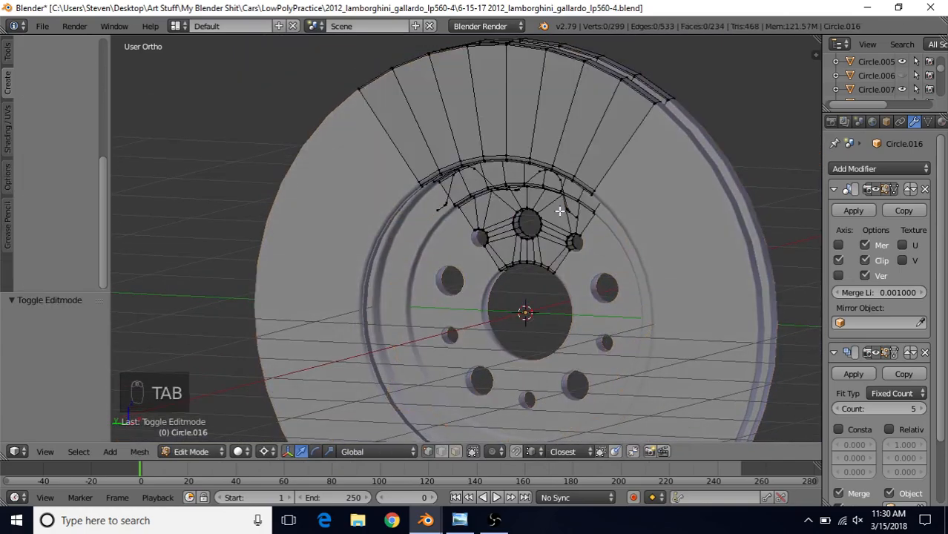
pyautogui.scroll(6, 482, 207)
pyautogui.scroll(5, 535, 174)
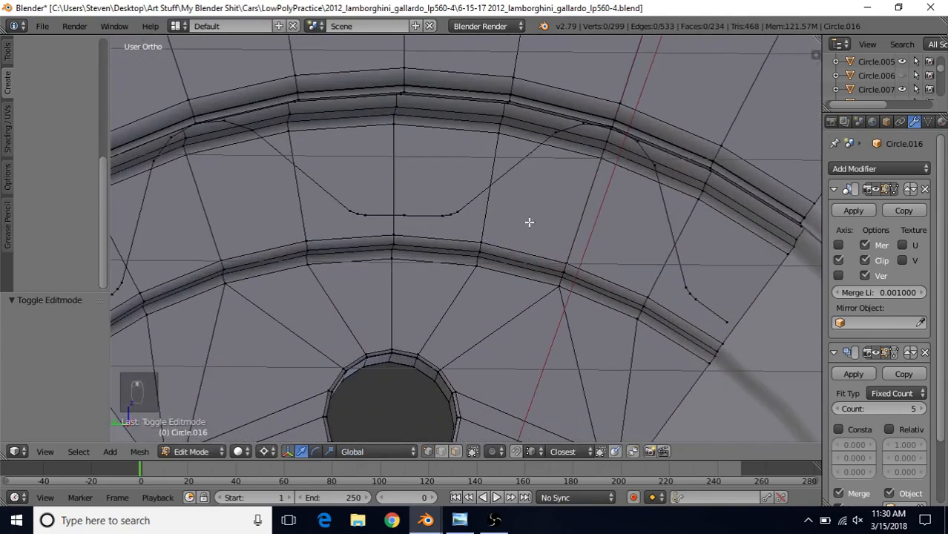
pyautogui.scroll(-3, 504, 269)
pyautogui.scroll(2, 497, 256)
pyautogui.scroll(6, 595, 188)
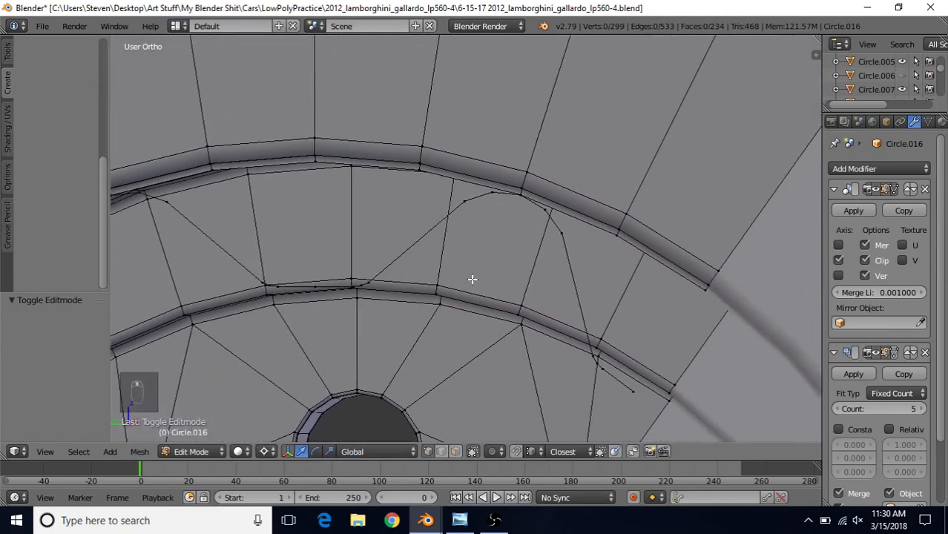
pyautogui.scroll(1, 453, 236)
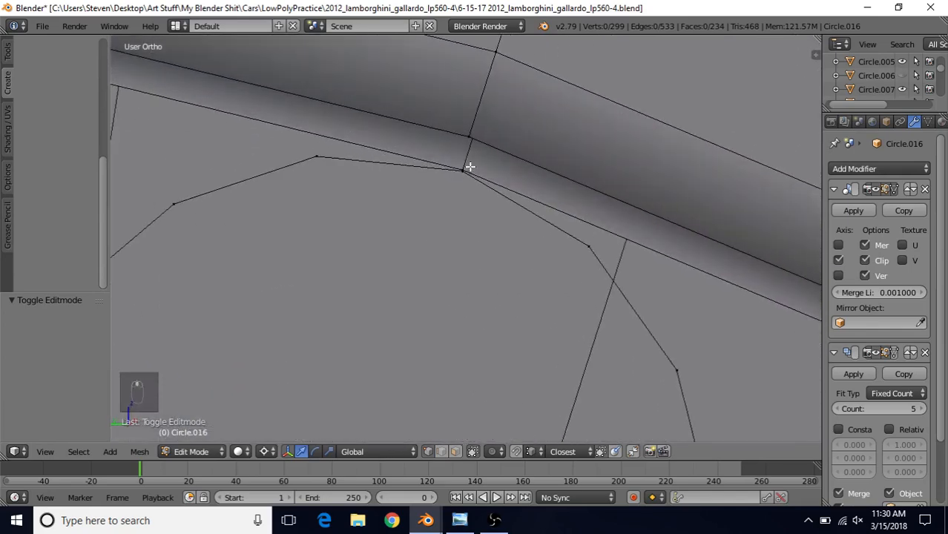
pyautogui.scroll(4, 461, 256)
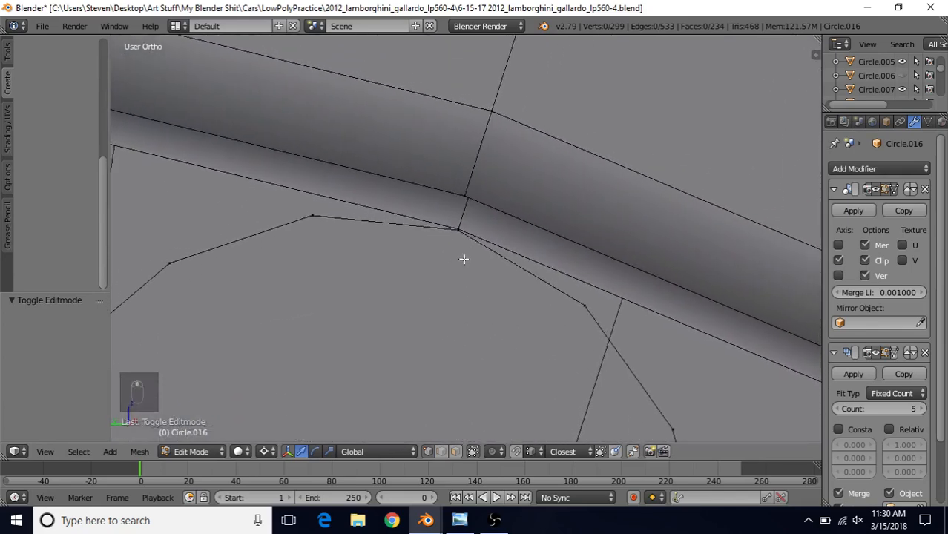
pyautogui.scroll(1, 460, 245)
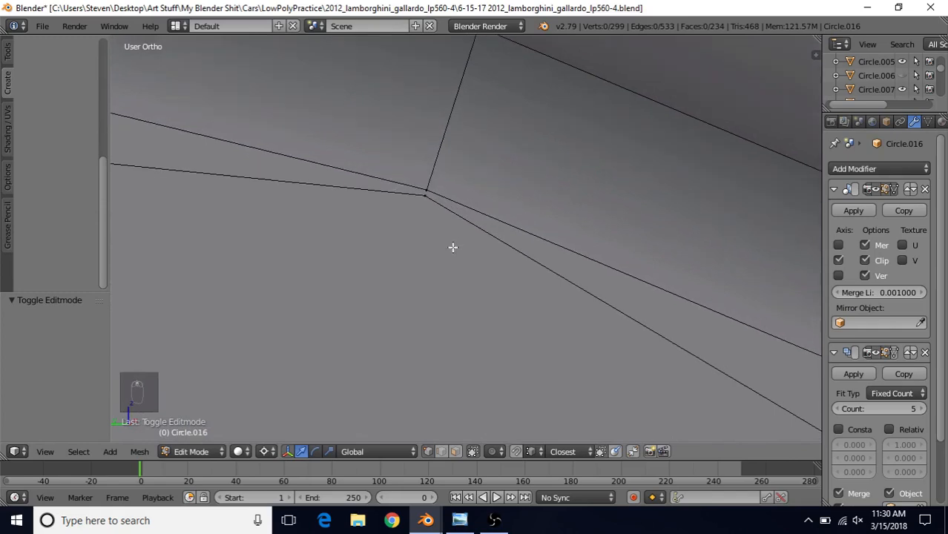
pyautogui.rightClick(425, 188)
pyautogui.moveTo(413, 261); pyautogui.dragTo(409, 259, button='middle')
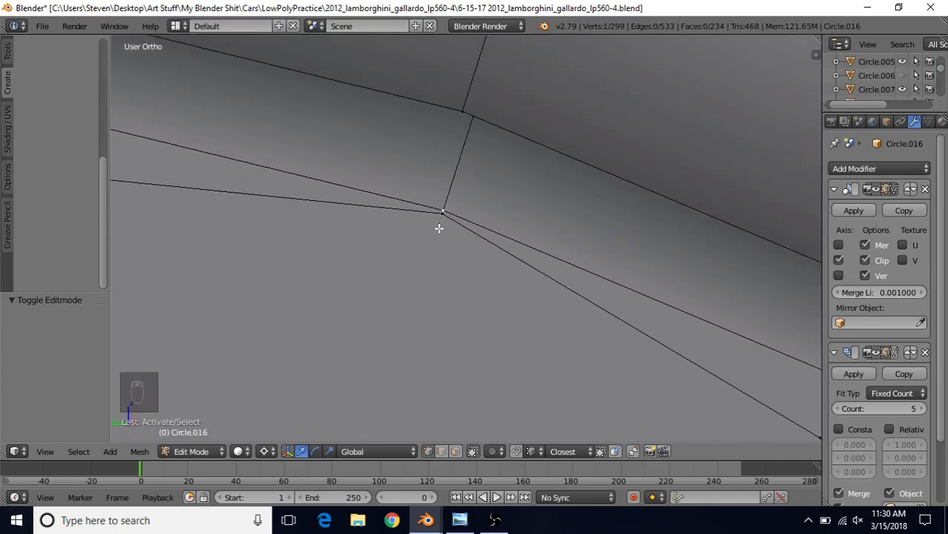
# Scale the five-vertex arc at the lobe tip by about 1.0003, excluding the X axis, using the left view.
pyautogui.scroll(-10, 428, 257)
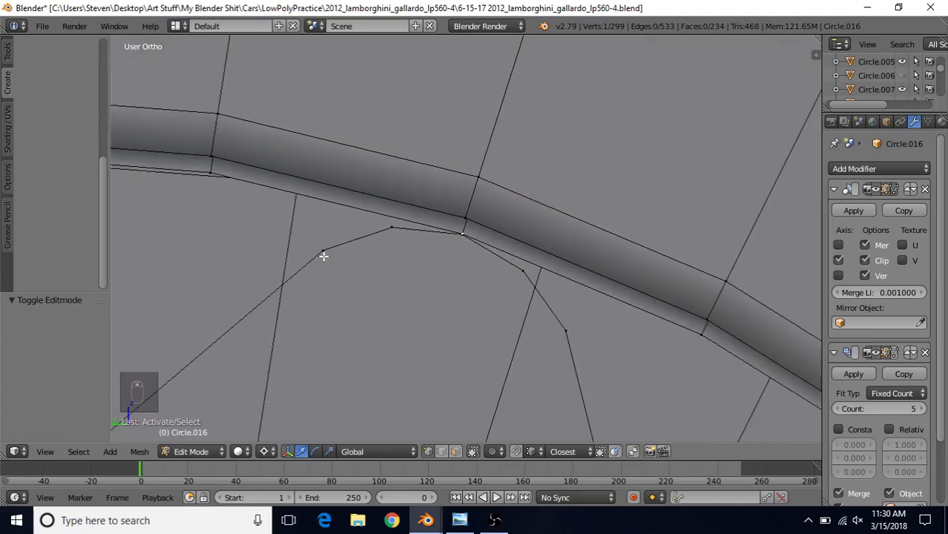
pyautogui.scroll(-8, 384, 338)
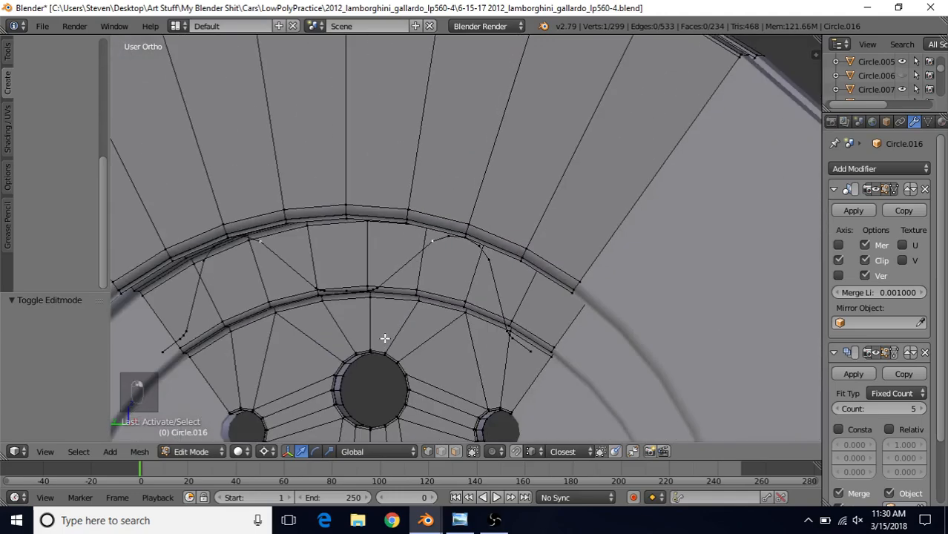
pyautogui.scroll(10, 385, 338)
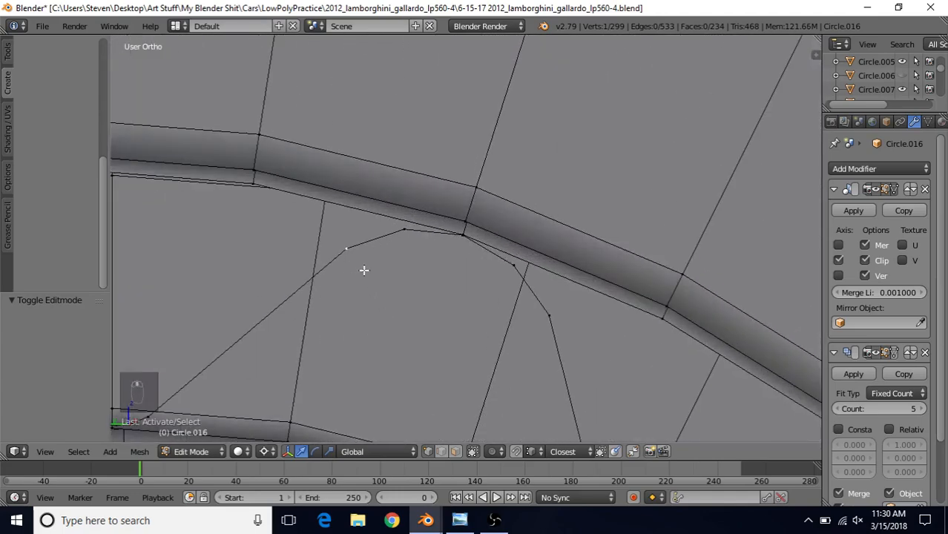
pyautogui.scroll(2, 366, 276)
pyautogui.keyDown('ctrl'); pyautogui.rightClick(588, 346); pyautogui.keyUp('ctrl')
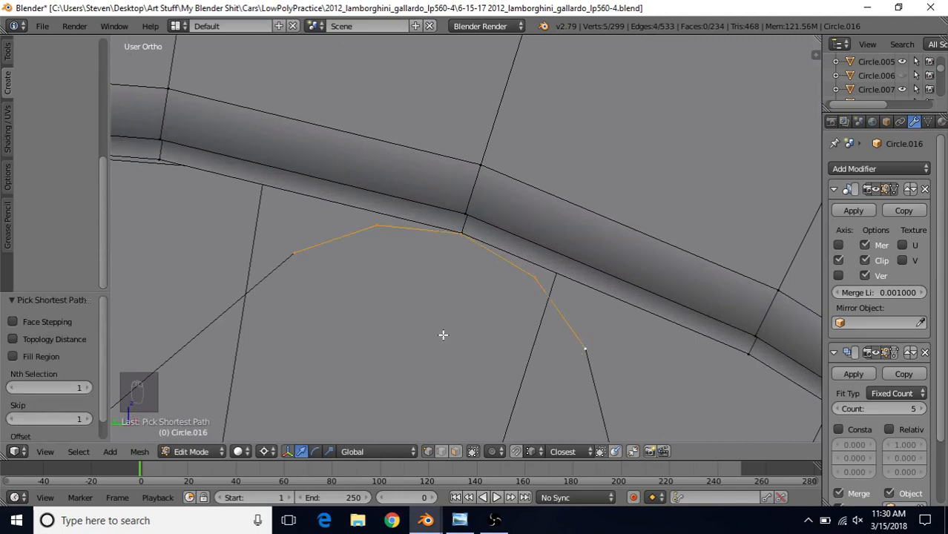
pyautogui.press('ctrl+KP_3')
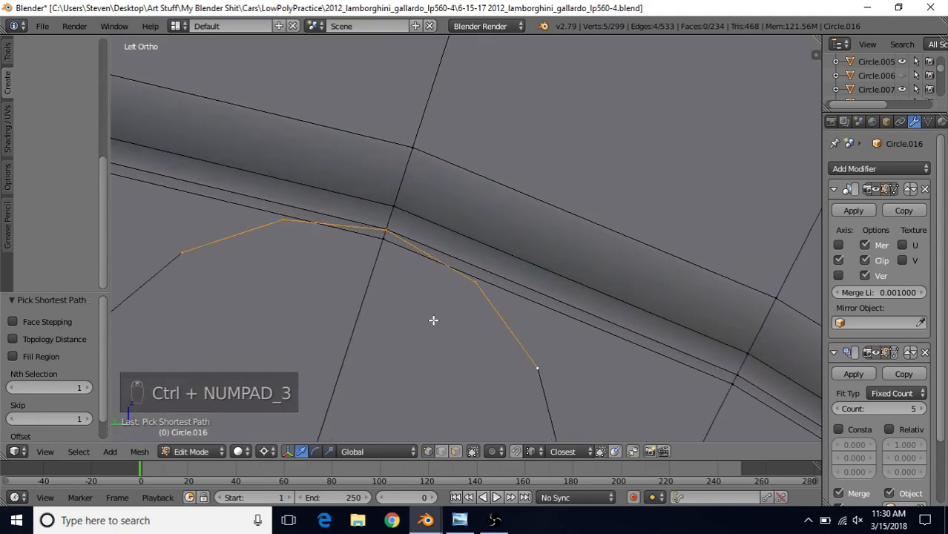
pyautogui.scroll(2, 433, 320)
pyautogui.scroll(2, 420, 312)
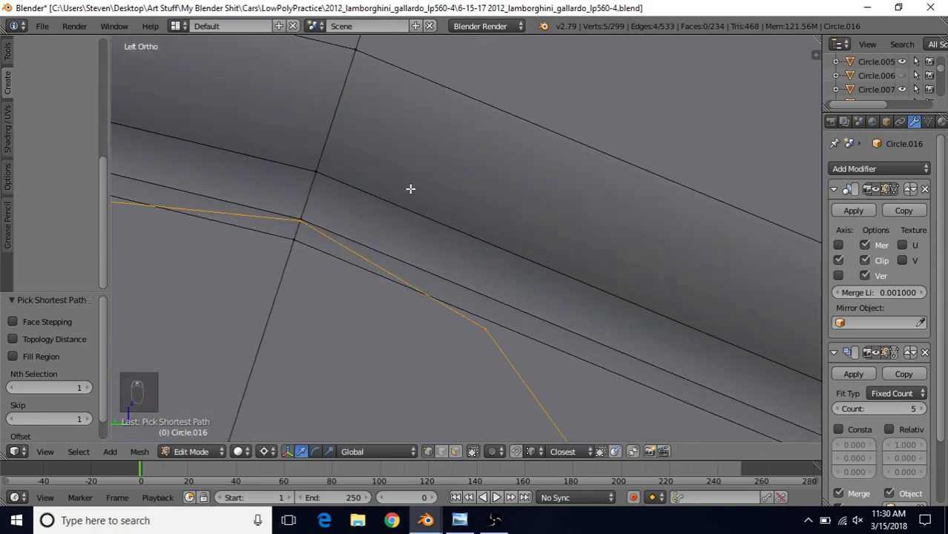
pyautogui.press('s')
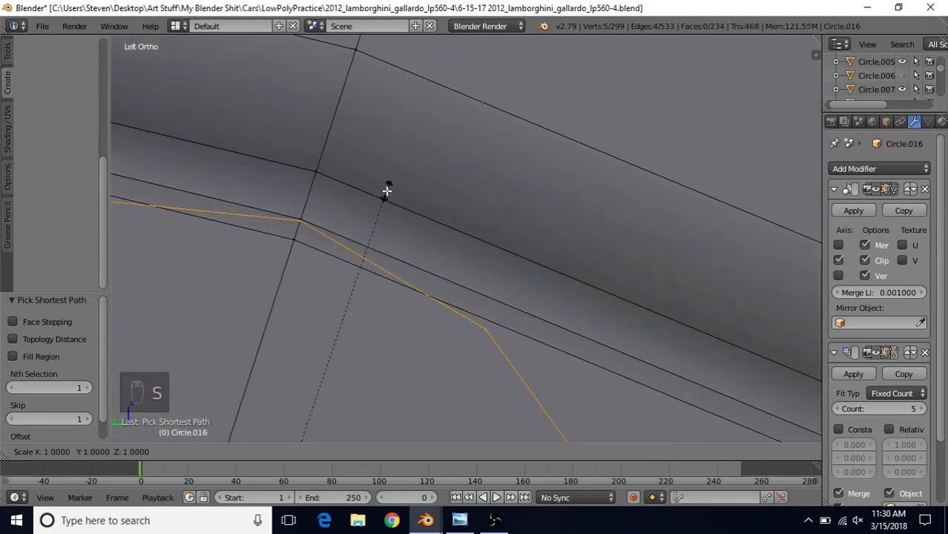
pyautogui.hotkey('shift', 'x')
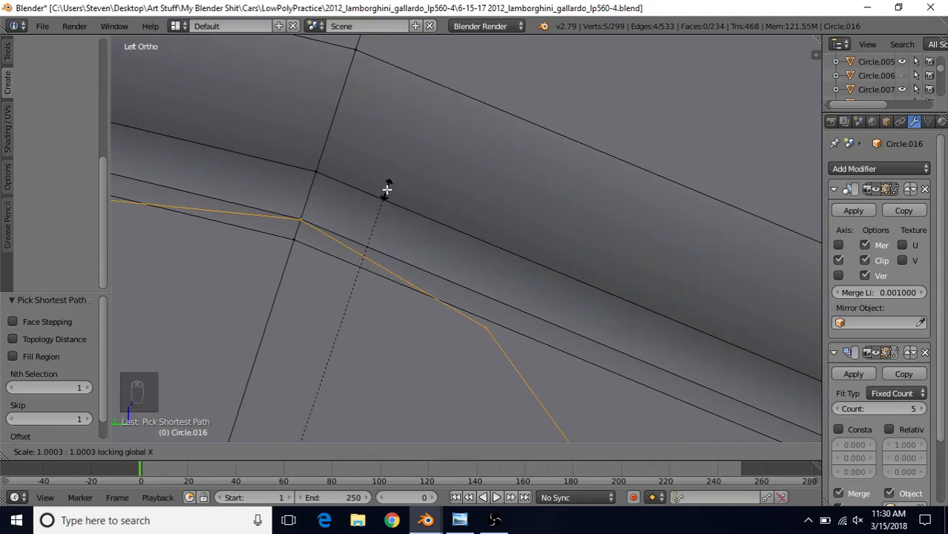
pyautogui.click(386, 189)
# Set the pivot point to the 3D Cursor and slightly scale the lobe-tip arc again toward the ridge corner, excluding the X axis.
pyautogui.click(265, 452)
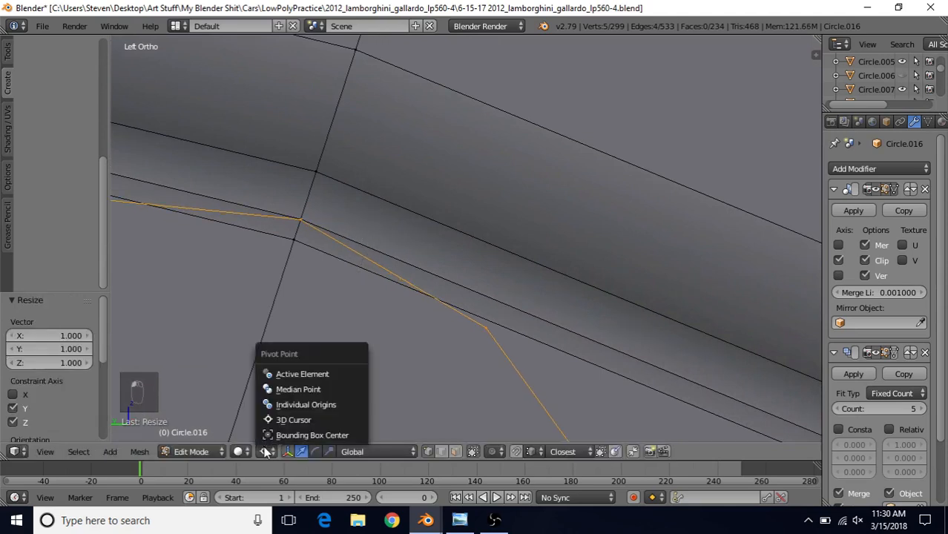
pyautogui.click(282, 420)
pyautogui.scroll(-18, 440, 343)
pyautogui.scroll(18, 439, 340)
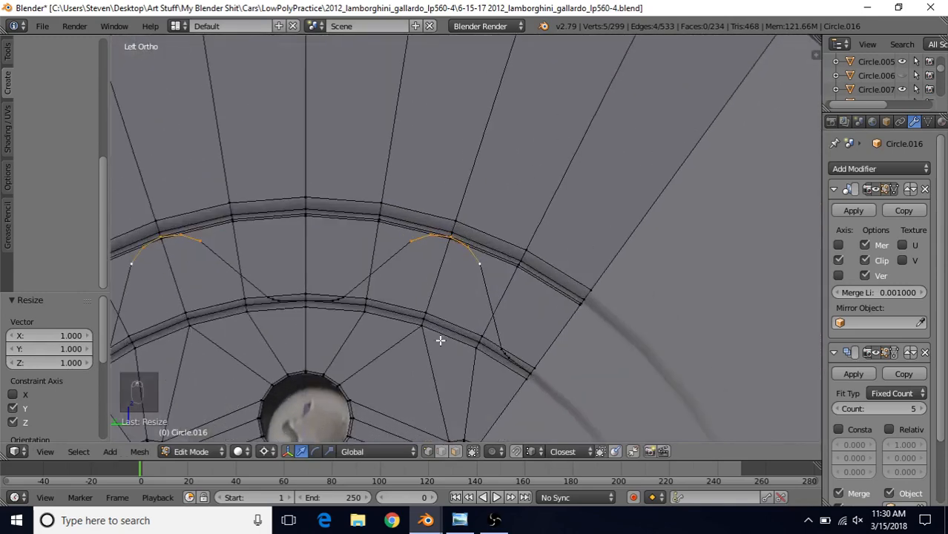
pyautogui.scroll(3, 437, 336)
pyautogui.keyDown('shift'); pyautogui.moveTo(354, 257); pyautogui.dragTo(655, 273, button='middle'); pyautogui.keyUp('shift')
pyautogui.scroll(3, 601, 288)
pyautogui.scroll(1, 600, 288)
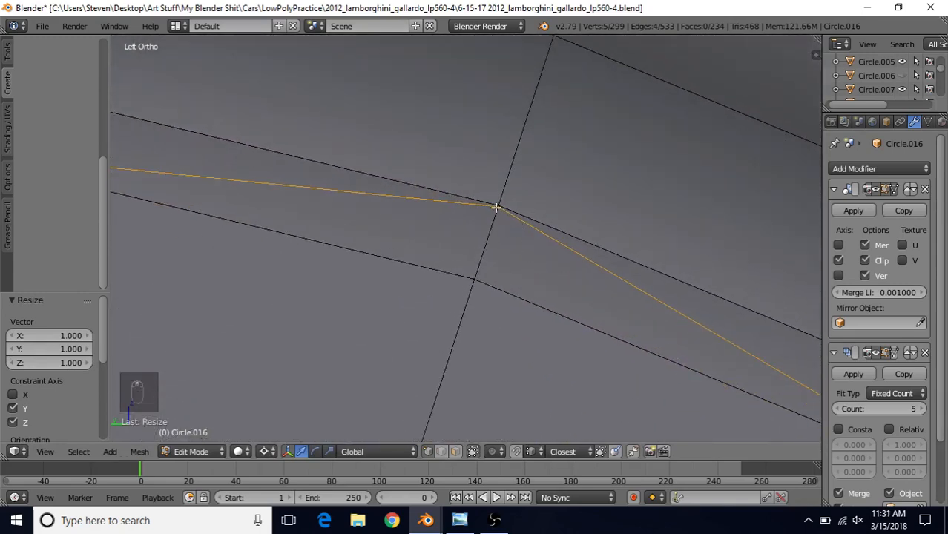
pyautogui.press('s')
pyautogui.press('x')
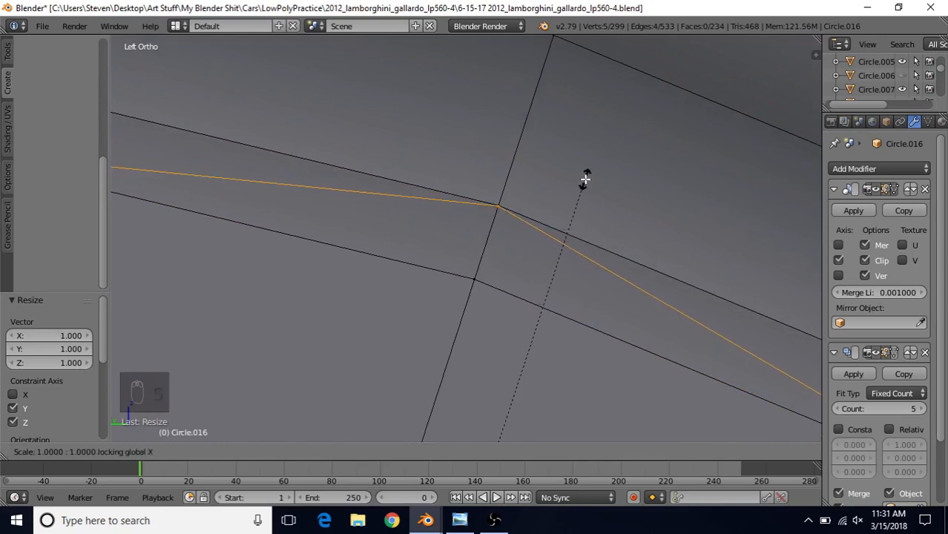
pyautogui.click(581, 183)
# Merge the lobe-tip vertex with the ridge corner vertex directly beside it, using the At Last option.
pyautogui.keyDown('shift'); pyautogui.moveTo(543, 222); pyautogui.dragTo(495, 261, button='middle'); pyautogui.keyUp('shift')
pyautogui.scroll(6, 495, 261)
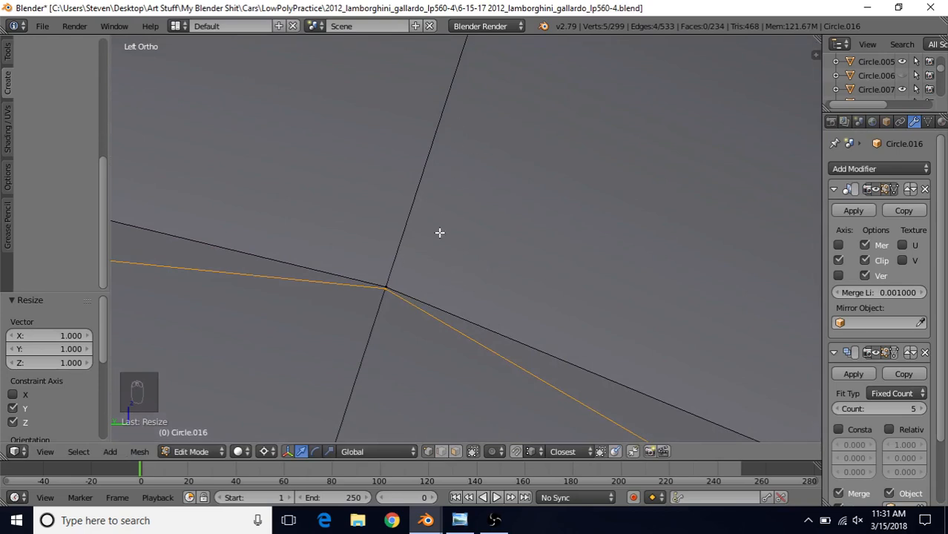
pyautogui.scroll(-8, 440, 235)
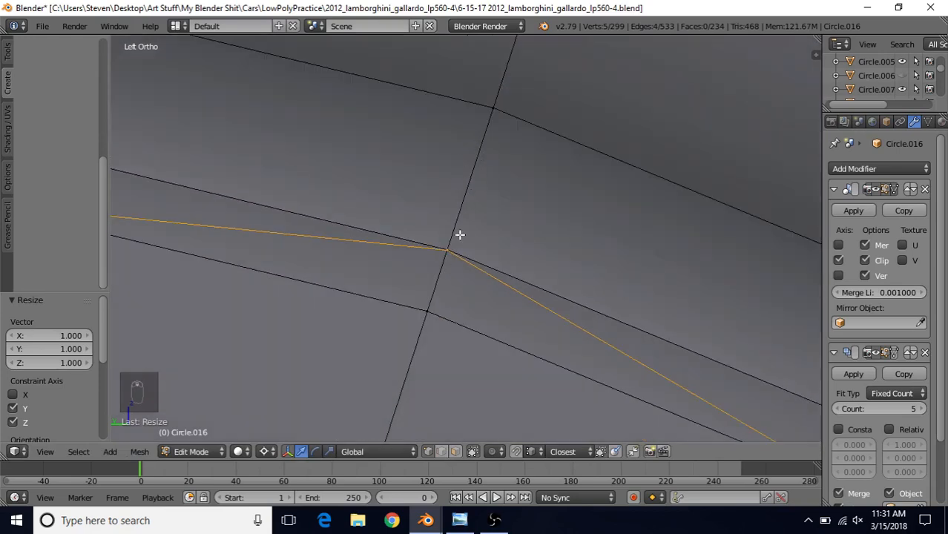
pyautogui.scroll(8, 457, 248)
pyautogui.scroll(1, 459, 247)
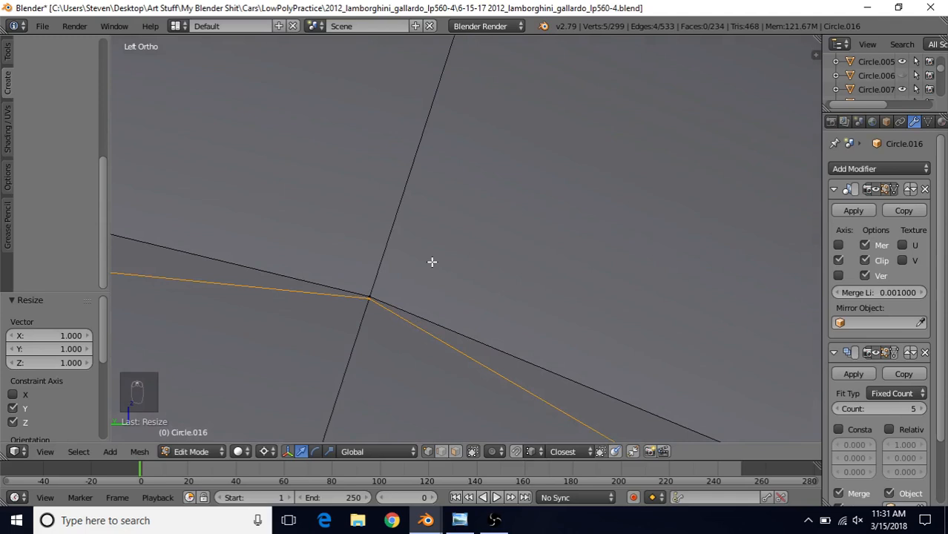
pyautogui.rightClick(370, 294)
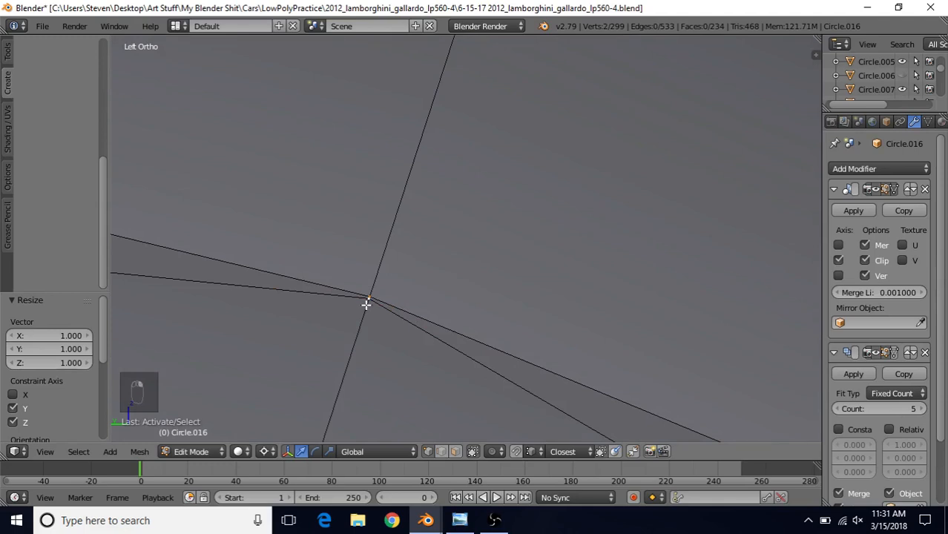
pyautogui.hotkey('alt', 'm')
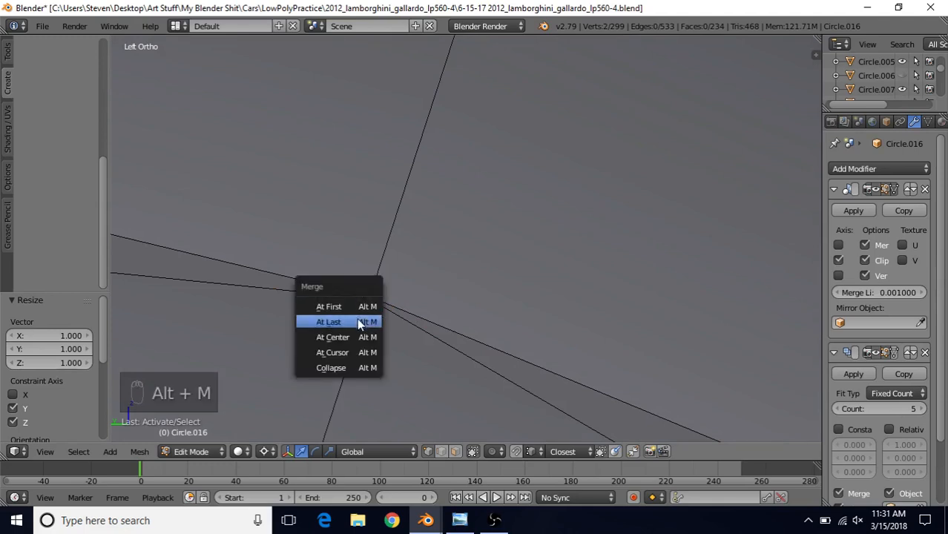
pyautogui.click(357, 318)
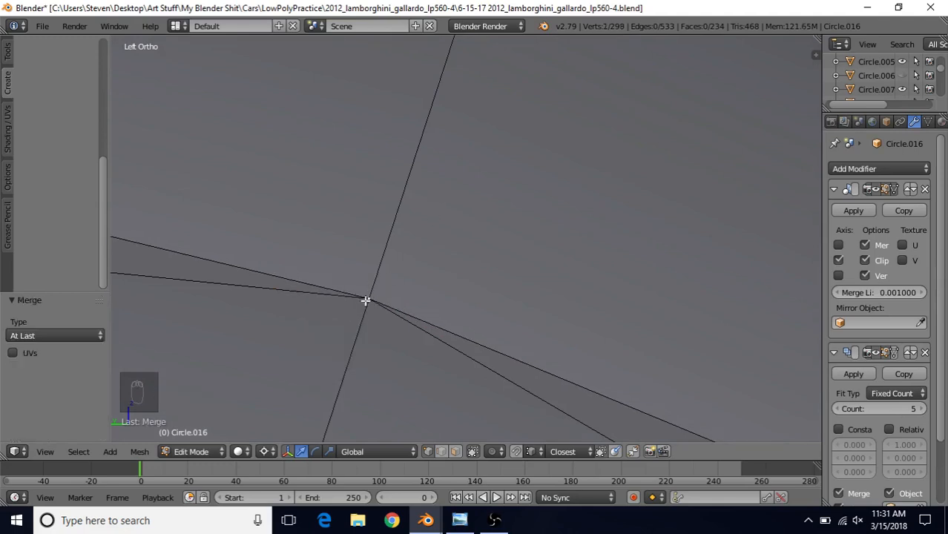
# Undo the lobe-tip vertex merge and the vertex selection made for it, and deselect the whole mesh.
pyautogui.scroll(-8, 351, 312)
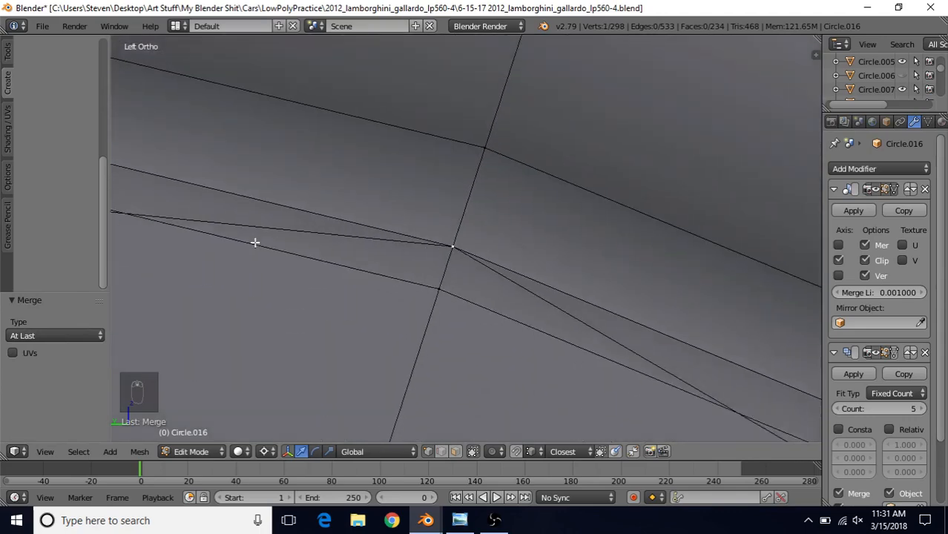
pyautogui.scroll(-10, 349, 329)
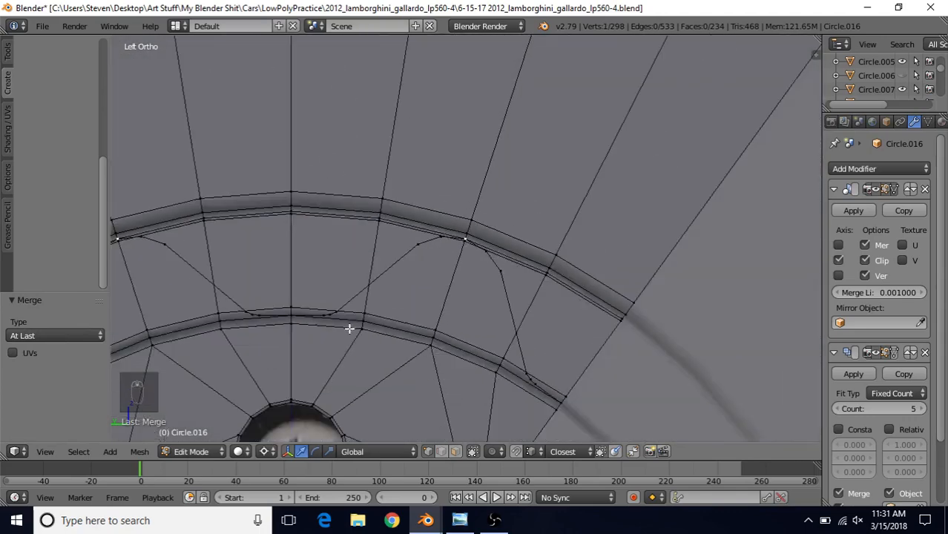
pyautogui.keyDown('shift'); pyautogui.moveTo(381, 320); pyautogui.dragTo(473, 278, button='middle'); pyautogui.keyUp('shift')
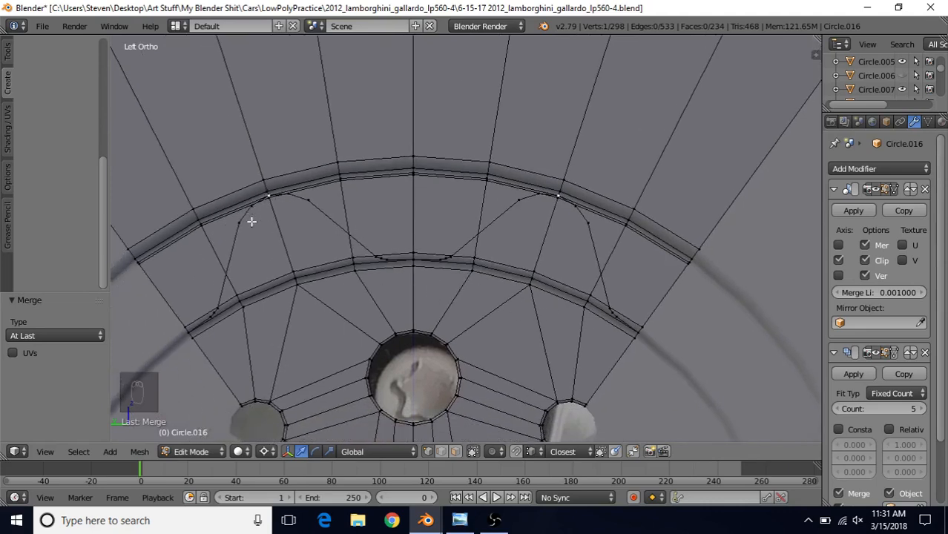
pyautogui.scroll(-2, 400, 302)
pyautogui.scroll(2, 401, 302)
pyautogui.scroll(3, 468, 250)
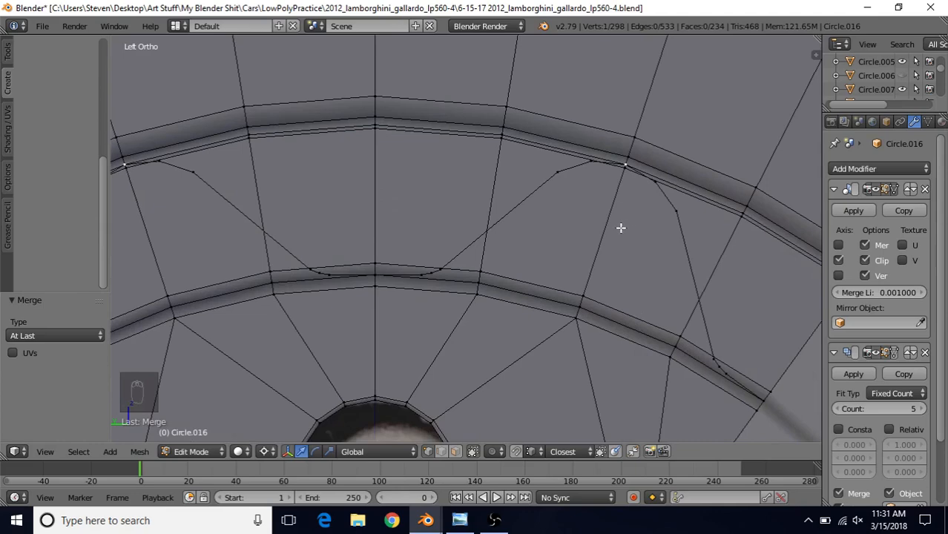
pyautogui.hotkey('ctrl', 'z')
pyautogui.hotkey('ctrl', 'z')
pyautogui.scroll(5, 466, 266)
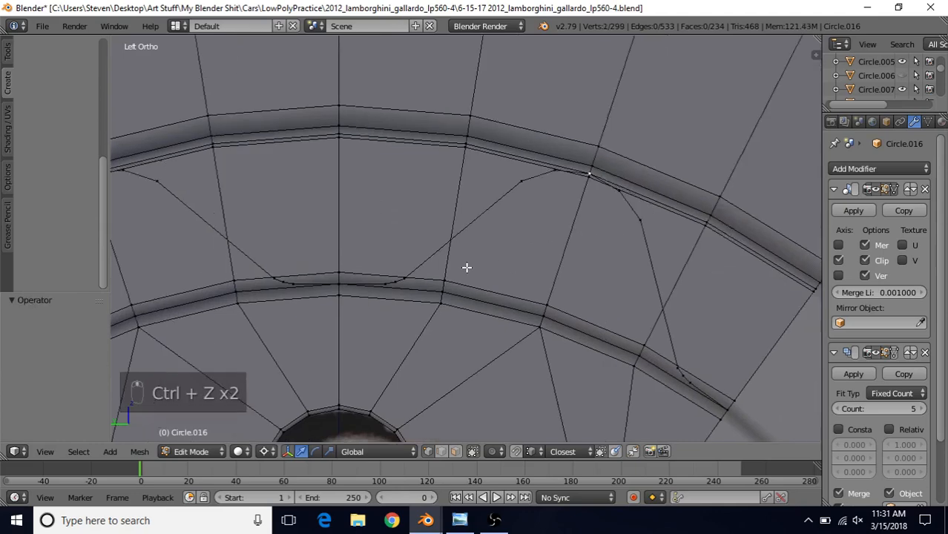
pyautogui.scroll(4, 512, 267)
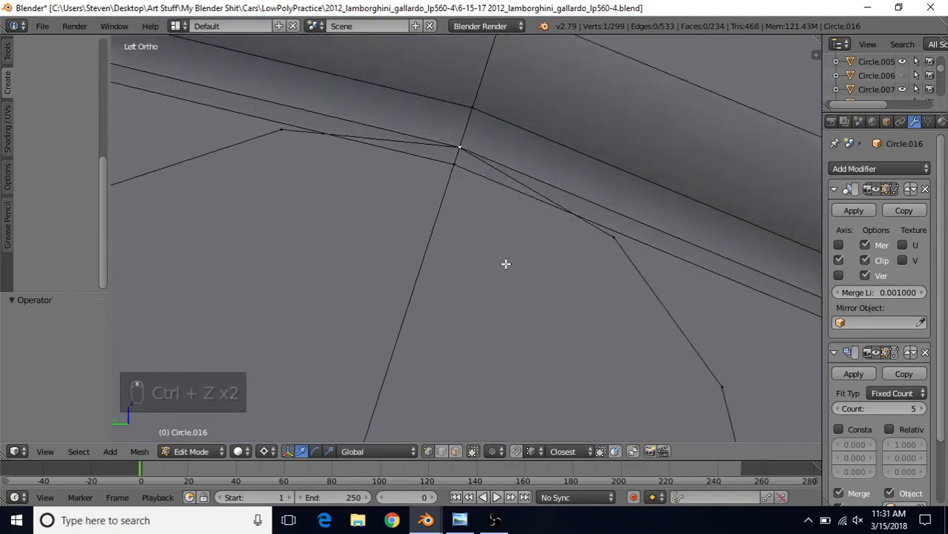
pyautogui.scroll(1, 462, 306)
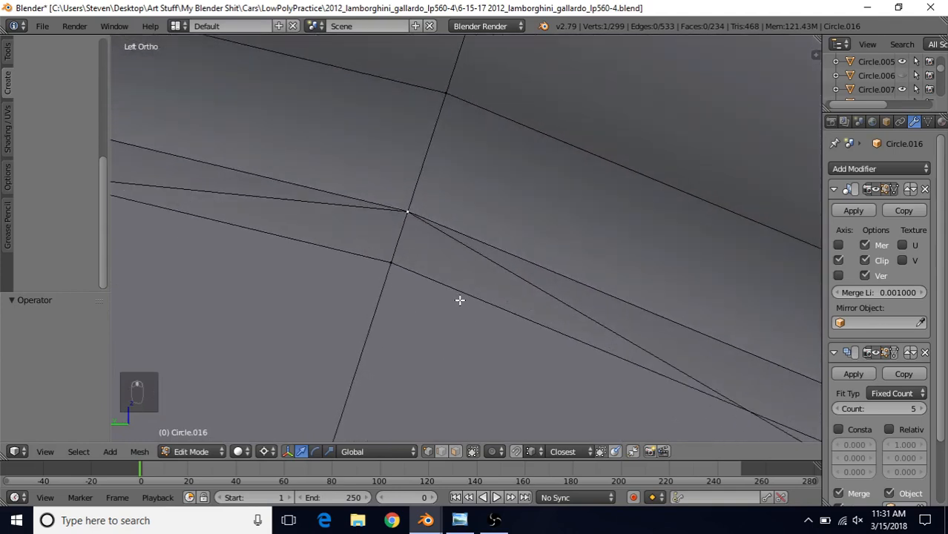
pyautogui.hotkey('ctrl', 'z')
pyautogui.hotkey('ctrl', 'z')
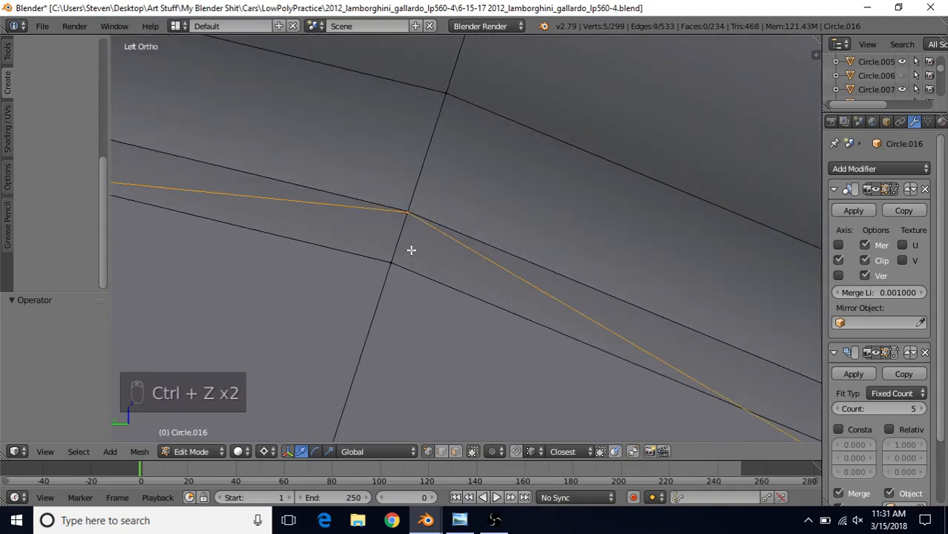
pyautogui.scroll(3, 411, 250)
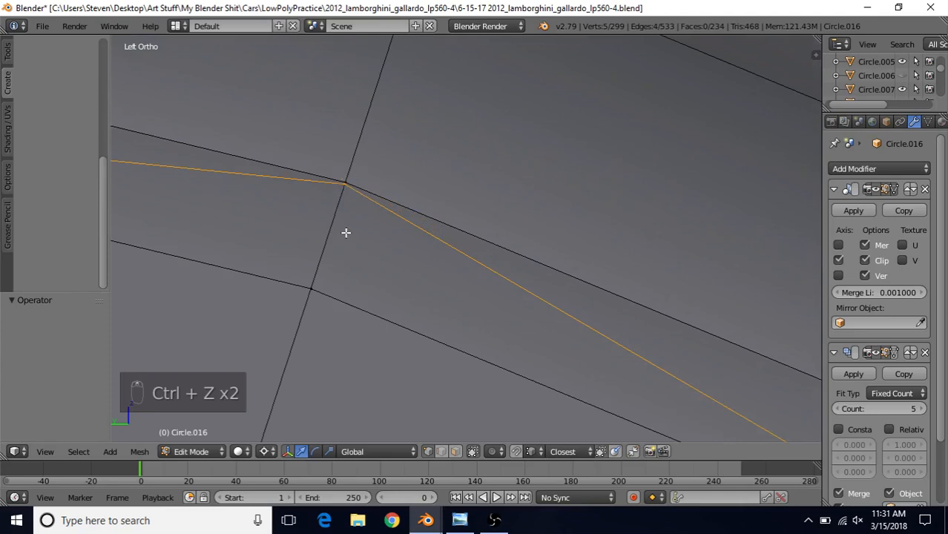
pyautogui.scroll(-2, 413, 297)
pyautogui.press('a')
# Compare the lobe positions around the hub with the practice V18d file in the other Blender window, and return to the working file.
pyautogui.scroll(-4, 414, 296)
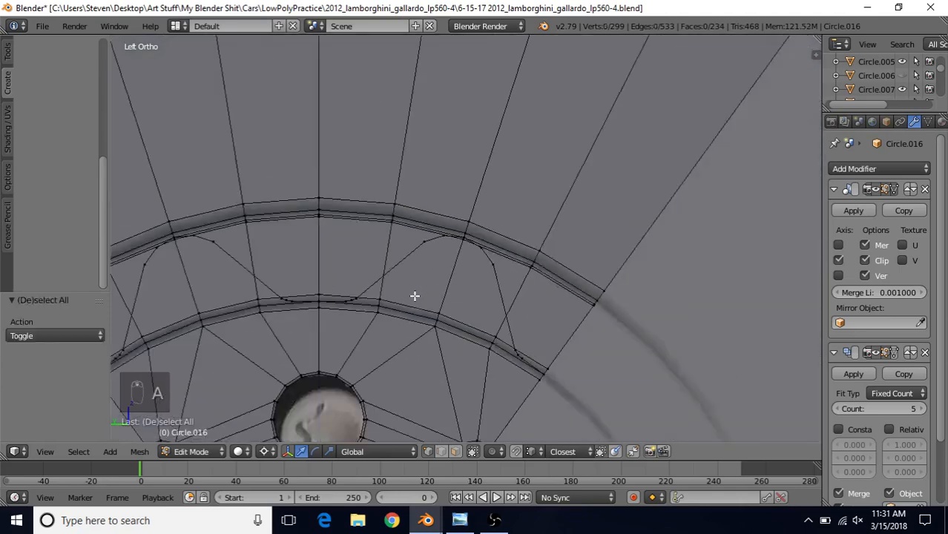
pyautogui.scroll(-2, 412, 294)
pyautogui.scroll(-3, 536, 236)
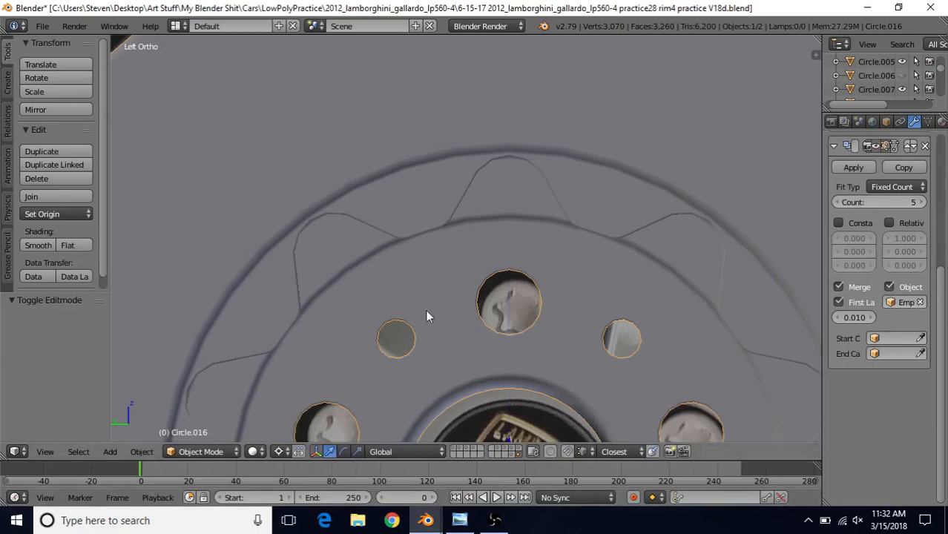
pyautogui.moveTo(434, 523)
pyautogui.click(476, 469)
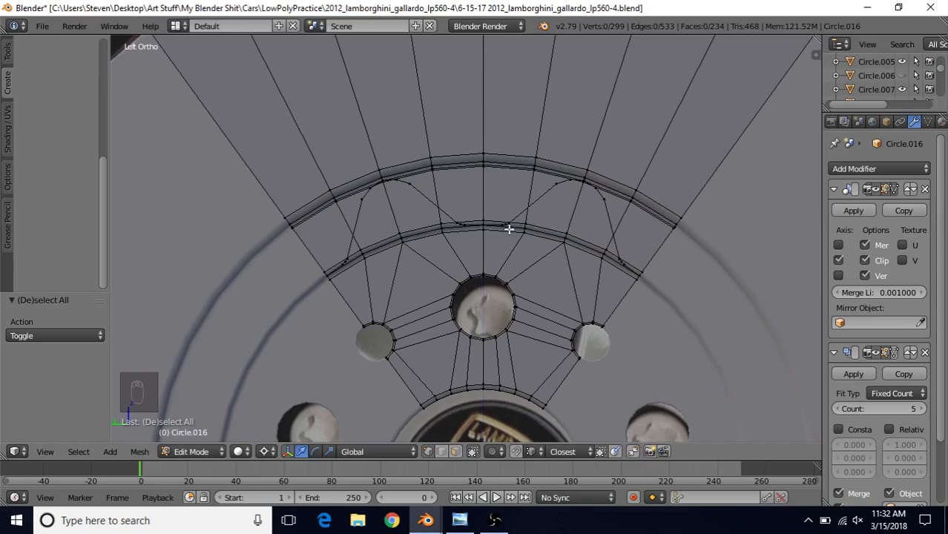
pyautogui.scroll(-8, 512, 230)
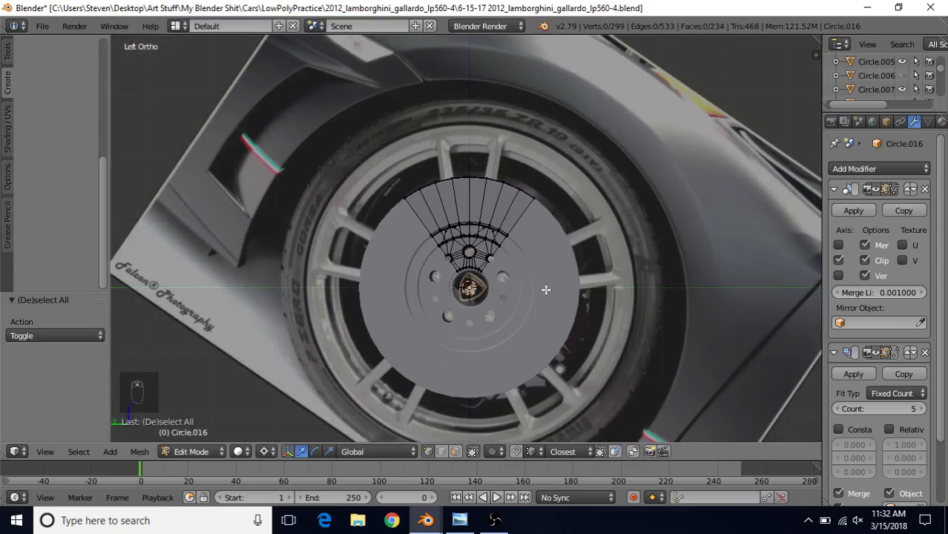
pyautogui.scroll(9, 600, 282)
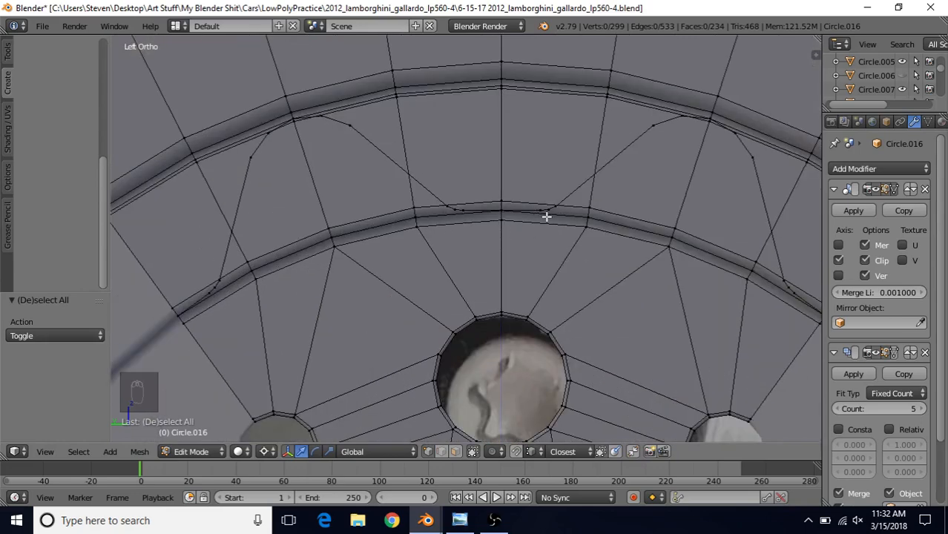
pyautogui.scroll(-3, 512, 311)
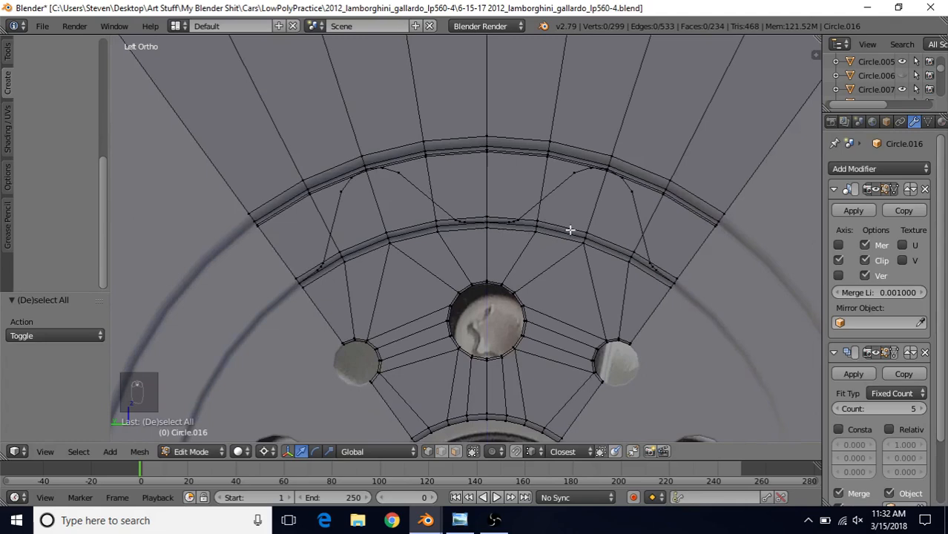
pyautogui.keyDown('shift'); pyautogui.moveTo(560, 235); pyautogui.dragTo(517, 213, button='middle'); pyautogui.keyUp('shift')
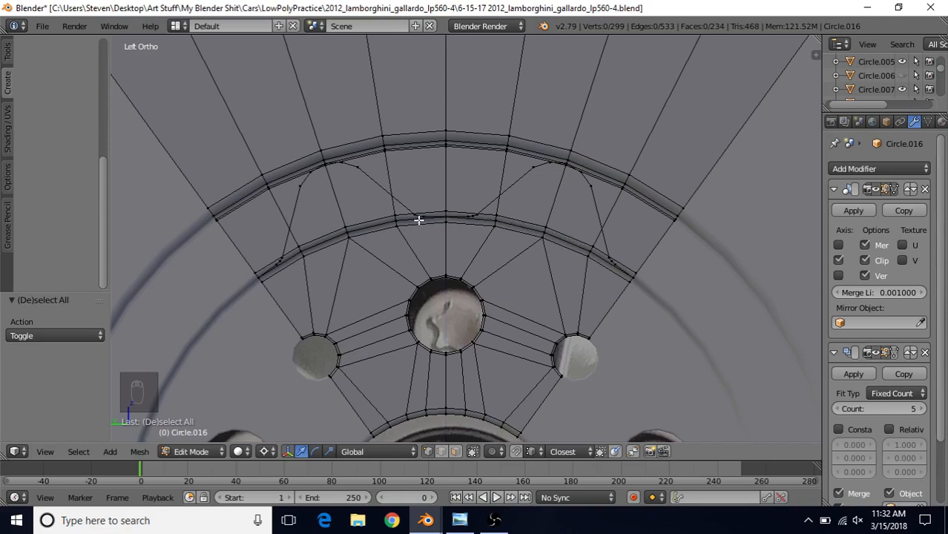
pyautogui.keyDown('shift'); pyautogui.moveTo(470, 288); pyautogui.dragTo(462, 236, button='middle'); pyautogui.keyUp('shift')
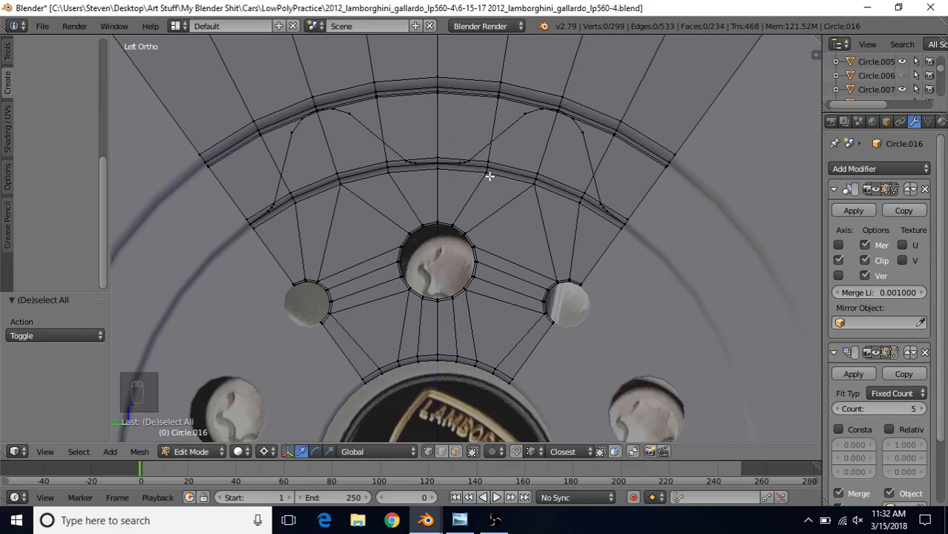
# Separate the wavy lobe edge loop from the brake disc mesh into its own object and leave Edit Mode.
pyautogui.keyDown('alt'); pyautogui.click(507, 128); pyautogui.keyUp('alt')
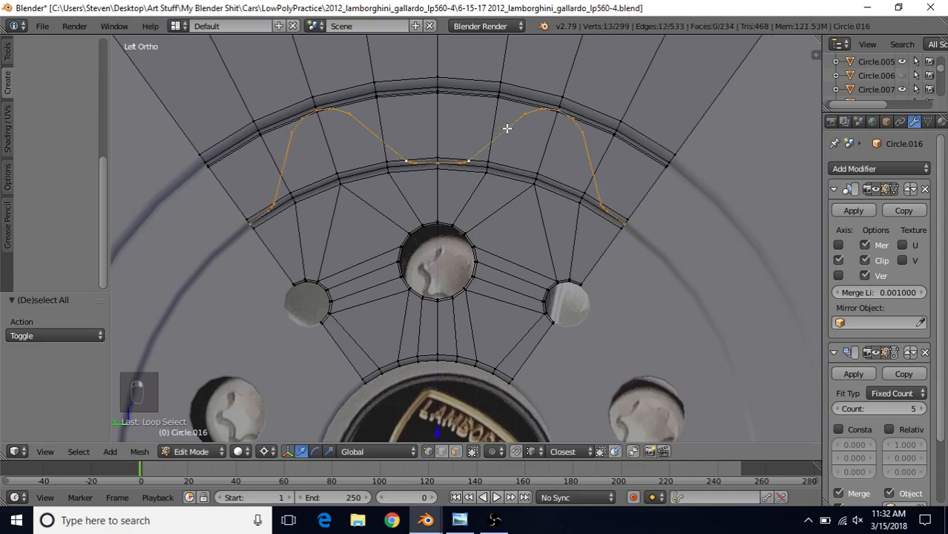
pyautogui.press('p')
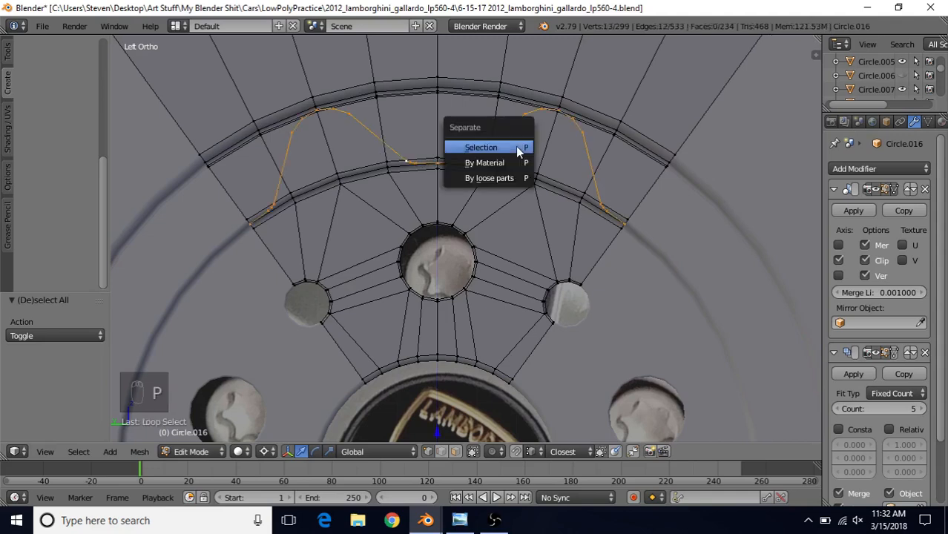
pyautogui.click(516, 146)
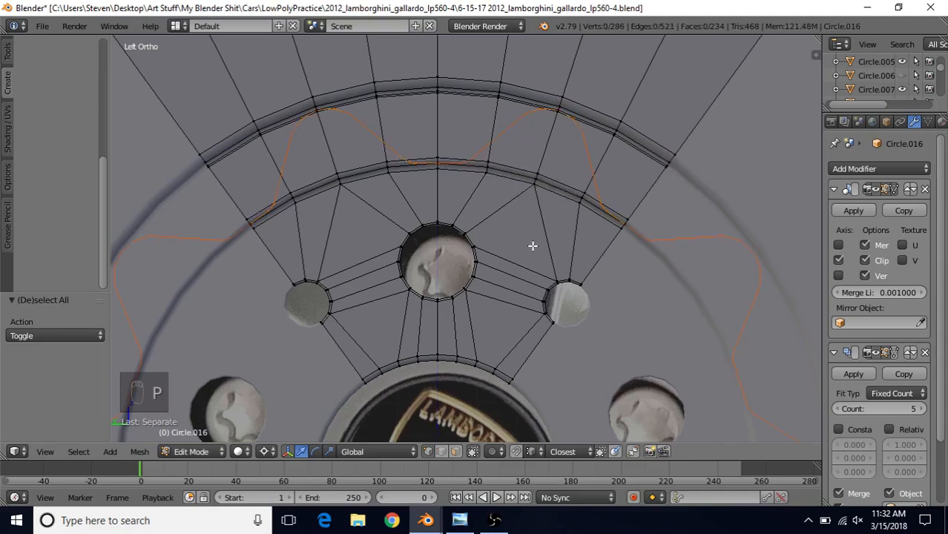
pyautogui.scroll(-4, 533, 245)
pyautogui.press('Tab')
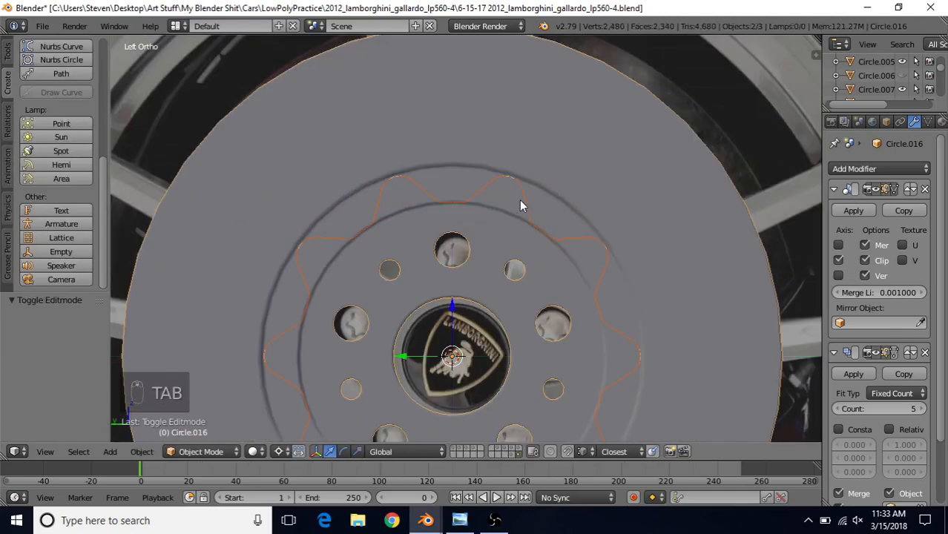
# Apply the Mirror and Array modifiers on the separated lobe outline object.
pyautogui.rightClick(513, 179)
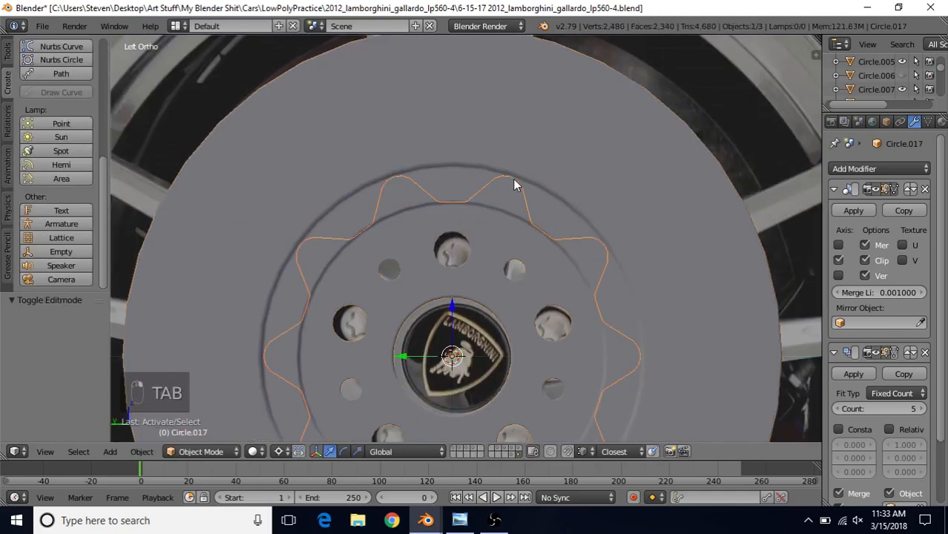
pyautogui.press('Tab')
pyautogui.scroll(3, 490, 224)
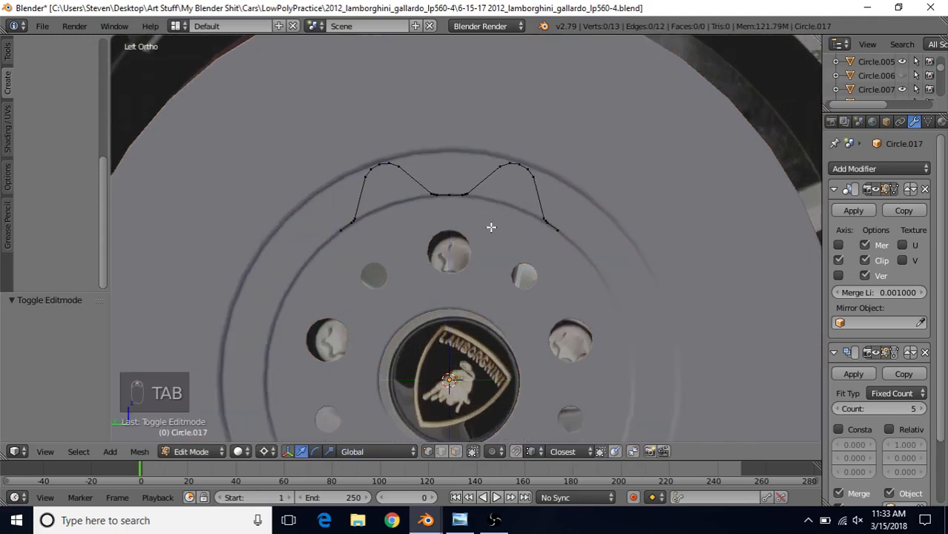
pyautogui.press('Tab')
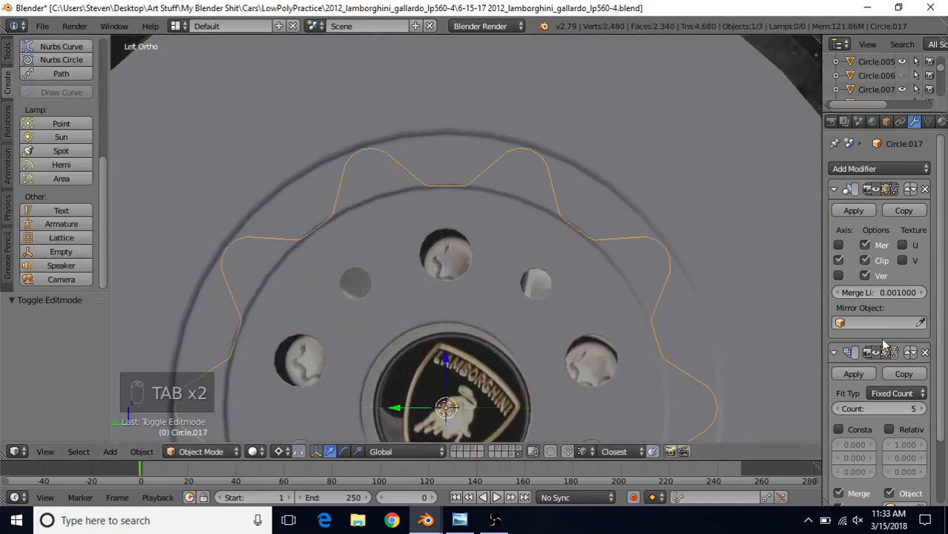
pyautogui.click(844, 210)
pyautogui.click(853, 210)
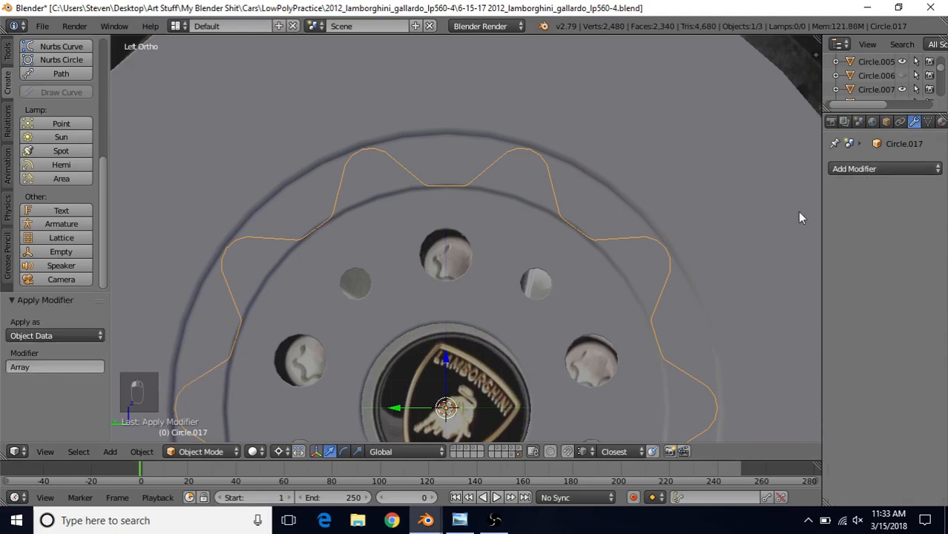
# Rotate the whole separated lobe outline 18° about the hub centre in the left view and leave Edit Mode.
pyautogui.press('Tab')
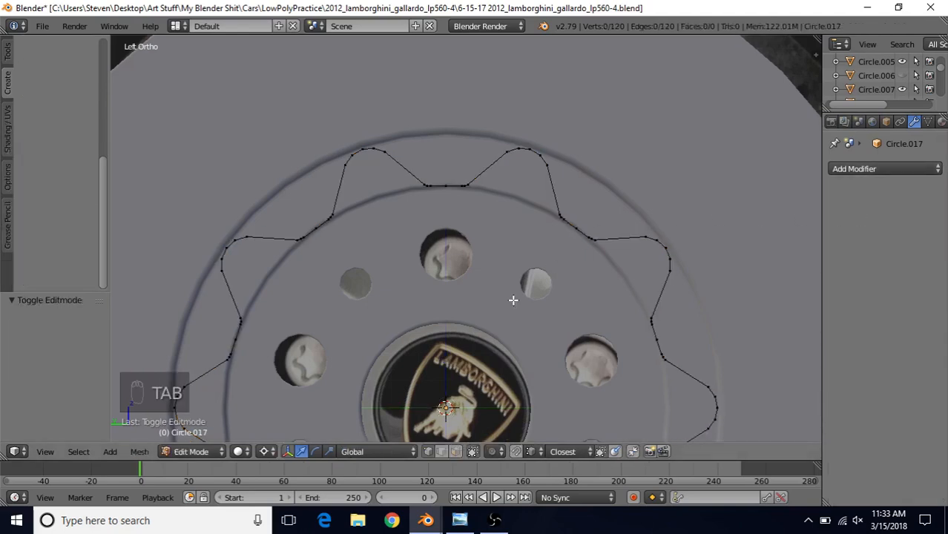
pyautogui.press('a')
pyautogui.press('a')
pyautogui.keyDown('shift'); pyautogui.moveTo(511, 321); pyautogui.dragTo(515, 298, button='middle'); pyautogui.keyUp('shift')
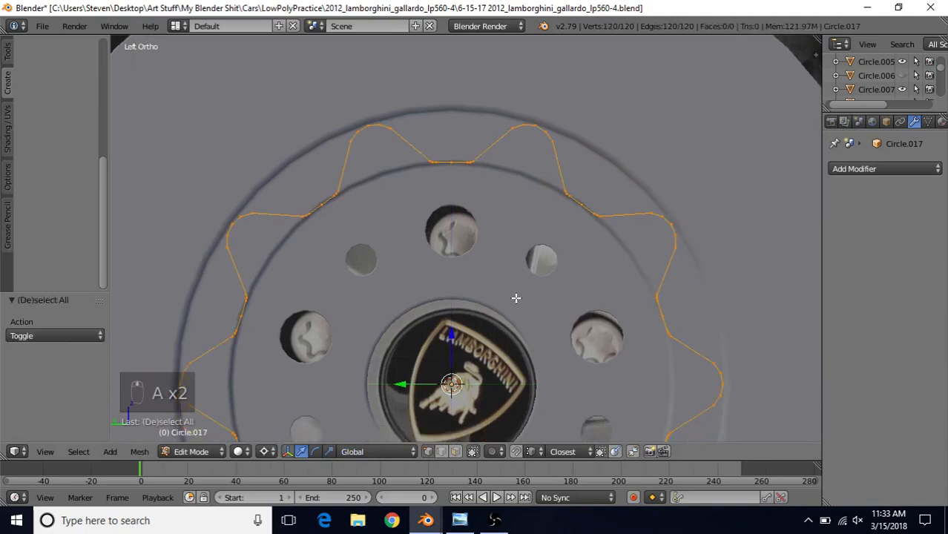
pyautogui.click(269, 451)
pyautogui.click(285, 421)
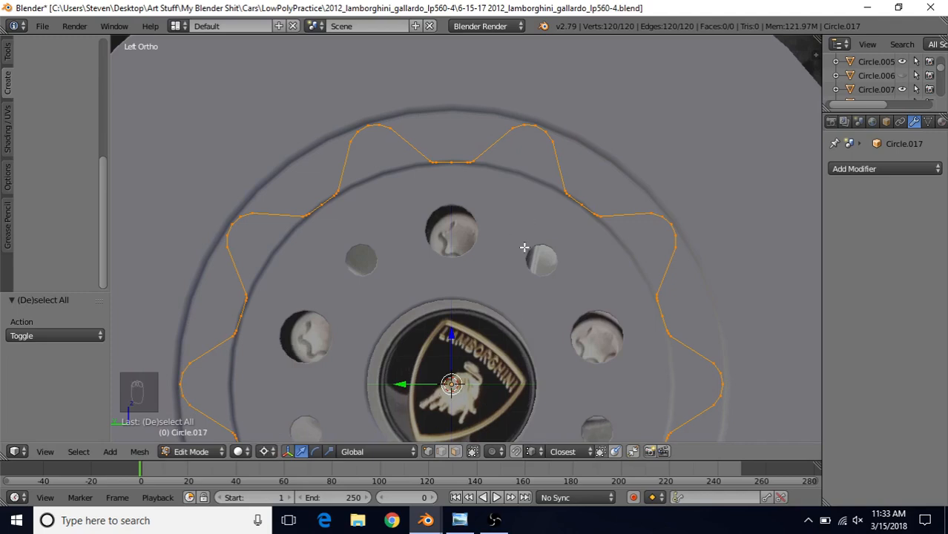
pyautogui.write('r18')
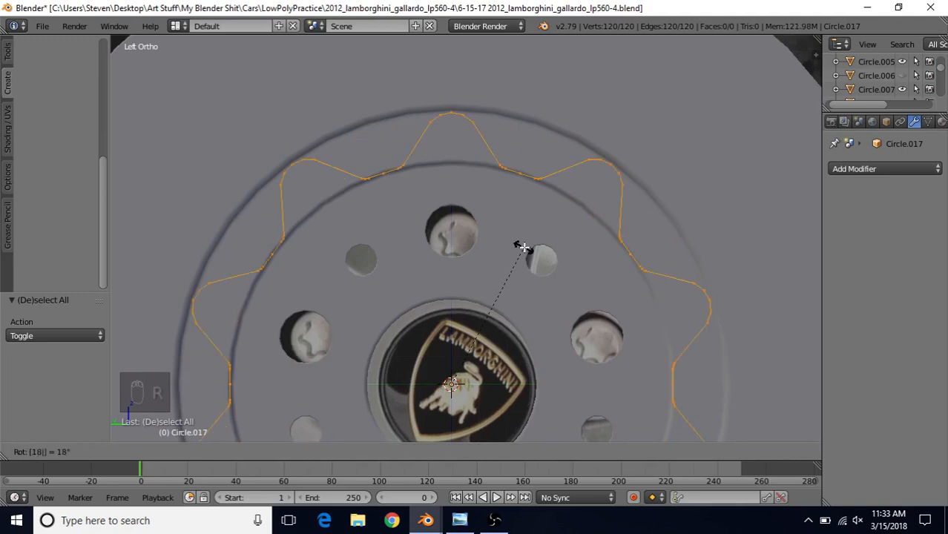
pyautogui.click(524, 247)
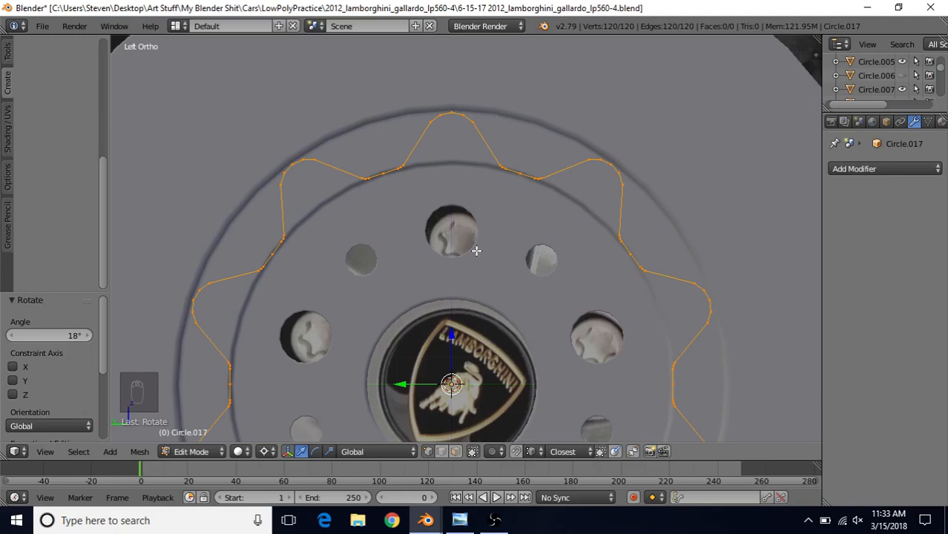
pyautogui.keyDown('shift'); pyautogui.moveTo(478, 209); pyautogui.dragTo(477, 106, button='middle'); pyautogui.keyUp('shift')
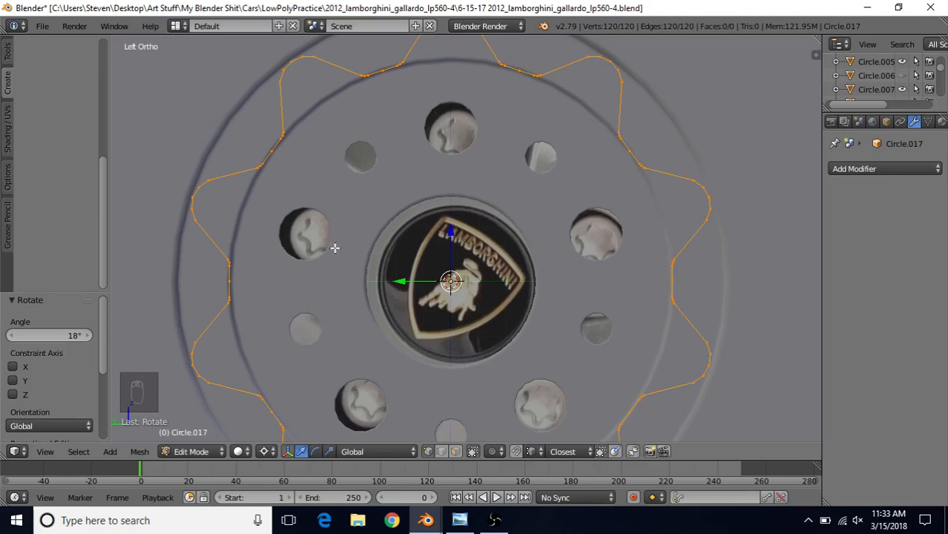
pyautogui.keyDown('shift'); pyautogui.moveTo(466, 123); pyautogui.dragTo(410, 238, button='middle'); pyautogui.keyUp('shift')
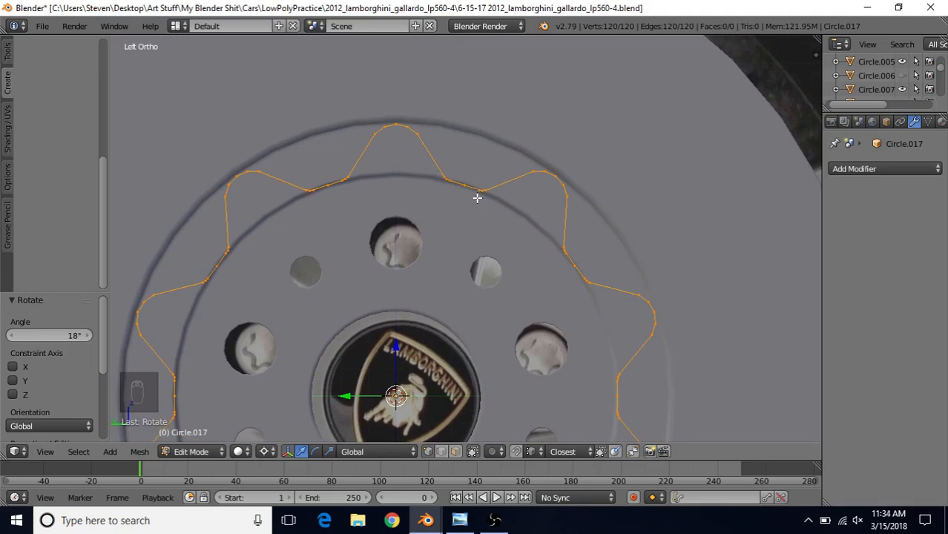
pyautogui.press('Tab')
# Hide the brake disc object so that only the separated lobe outline remains in view.
pyautogui.scroll(-2, 489, 239)
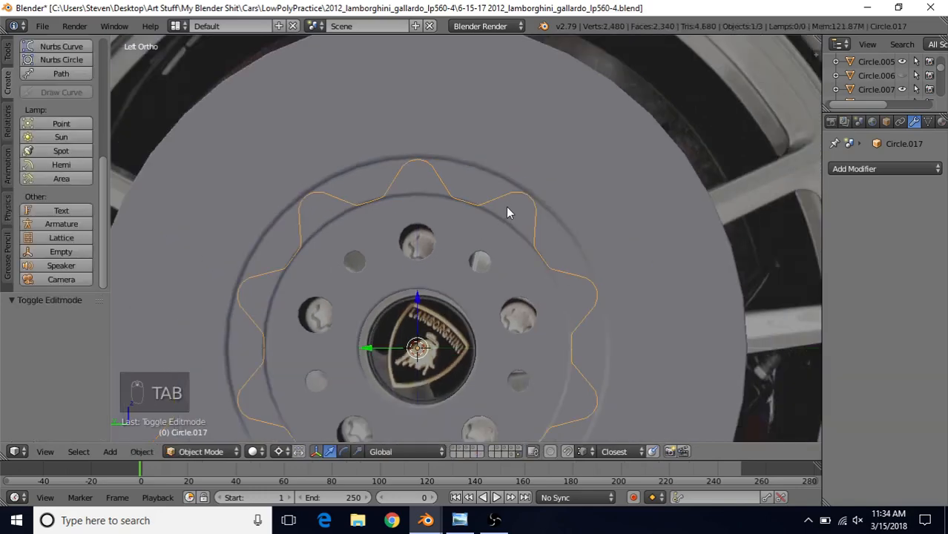
pyautogui.moveTo(508, 211); pyautogui.dragTo(466, 227, button='middle')
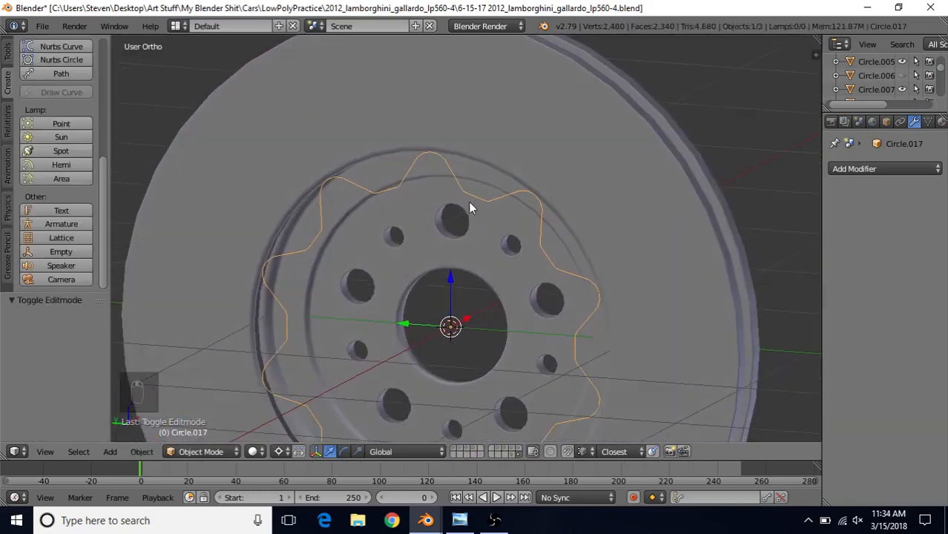
pyautogui.keyDown('shift'); pyautogui.rightClick(479, 135); pyautogui.keyUp('shift')
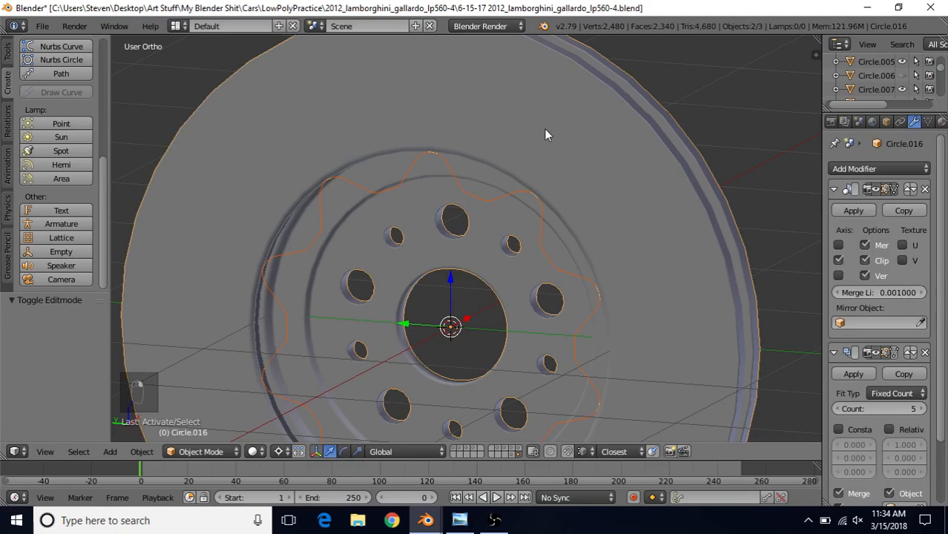
pyautogui.rightClick(469, 168)
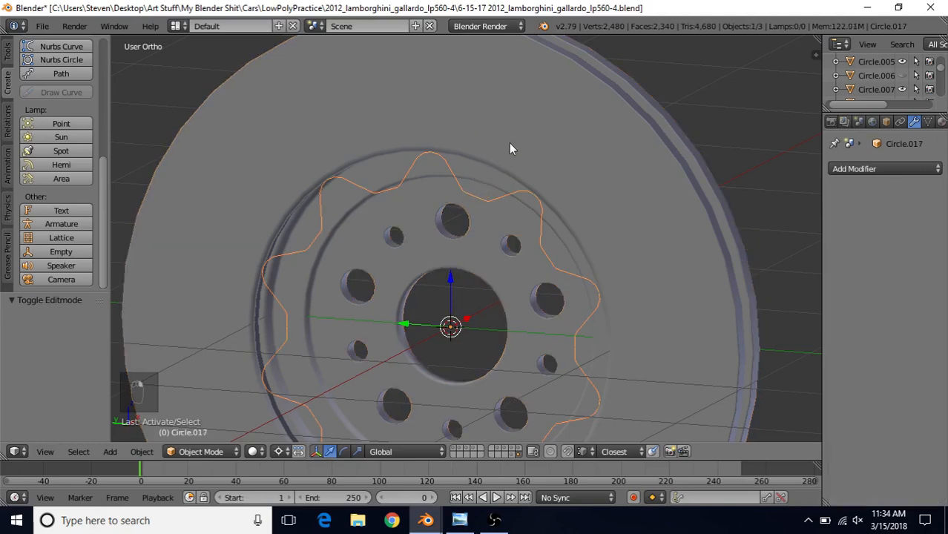
pyautogui.rightClick(526, 91)
pyautogui.press('h')
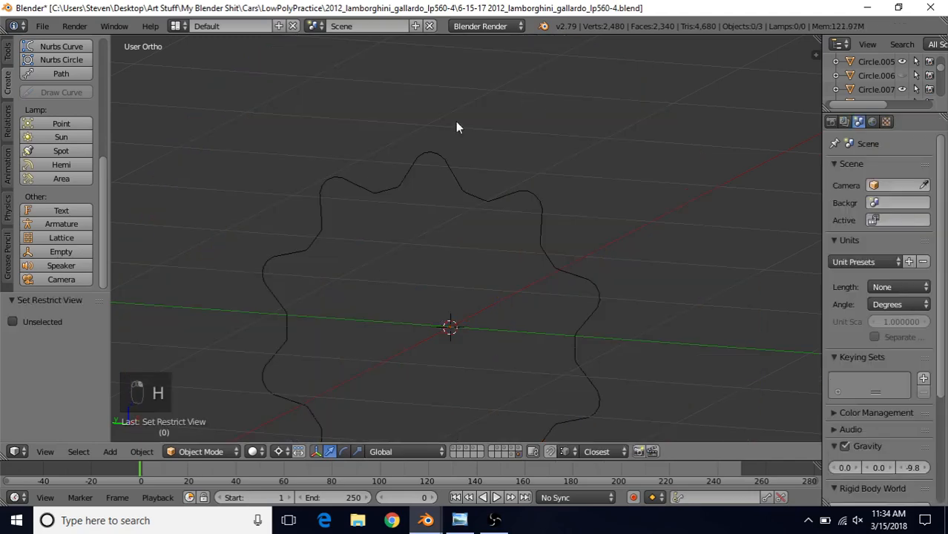
# Delete all outline vertices except the stretch from the topmost lobe tip to the adjacent lobe tip, and leave Edit Mode.
pyautogui.rightClick(441, 157)
pyautogui.press('KP_3')
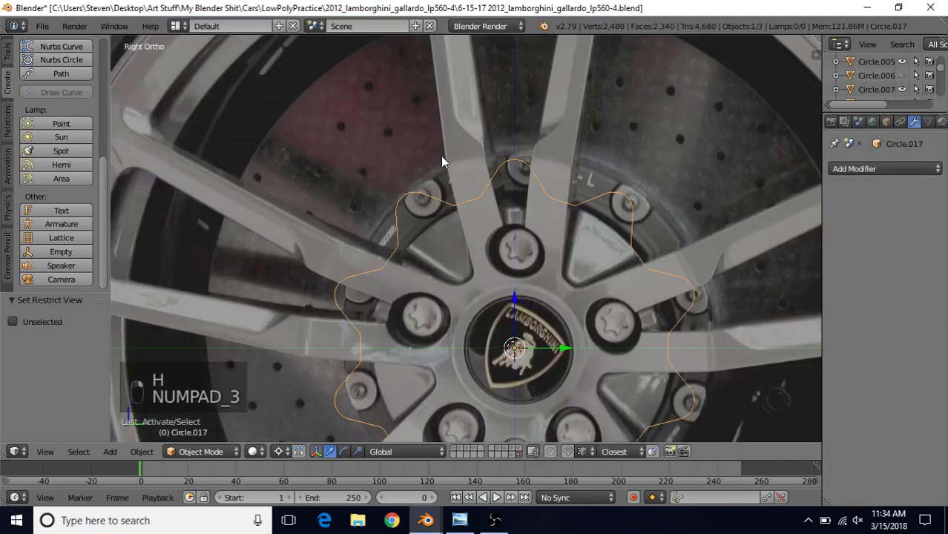
pyautogui.press('Tab')
pyautogui.scroll(2, 439, 186)
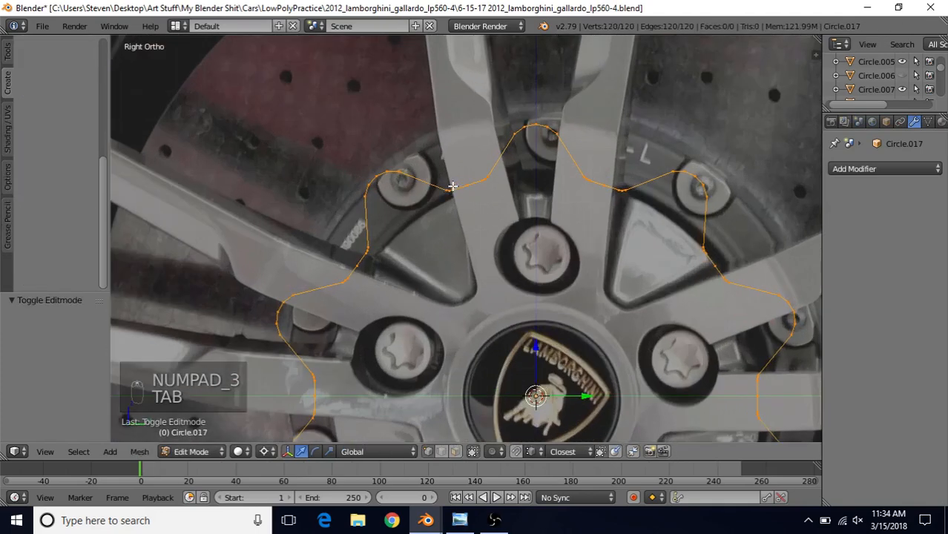
pyautogui.rightClick(536, 122)
pyautogui.keyDown('shift'); pyautogui.moveTo(567, 225); pyautogui.dragTo(417, 223, button='middle'); pyautogui.keyUp('shift')
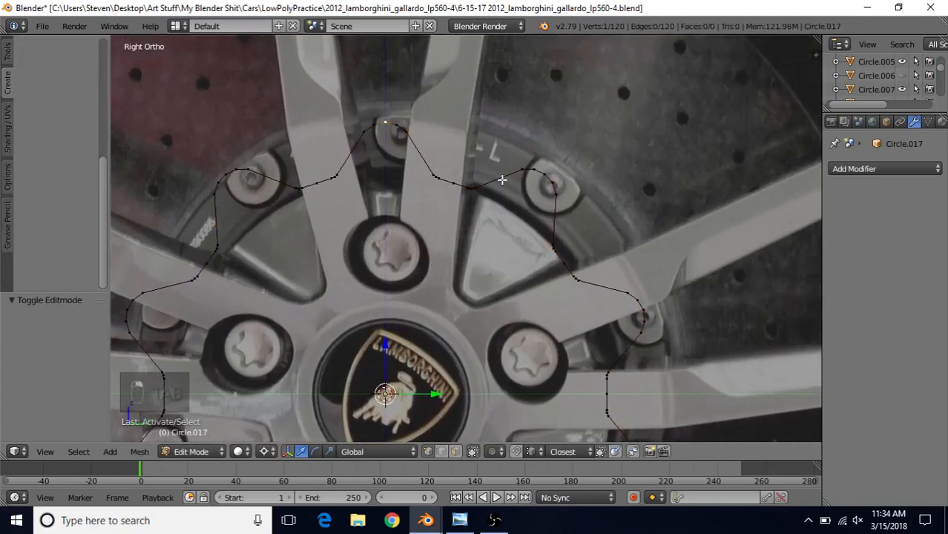
pyautogui.keyDown('ctrl'); pyautogui.rightClick(548, 169); pyautogui.keyUp('ctrl')
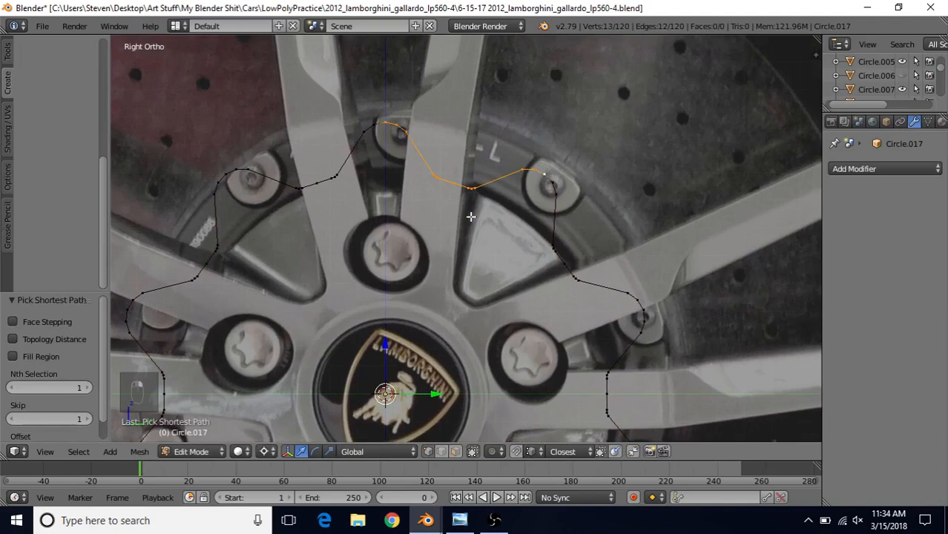
pyautogui.hotkey('ctrl', 'i')
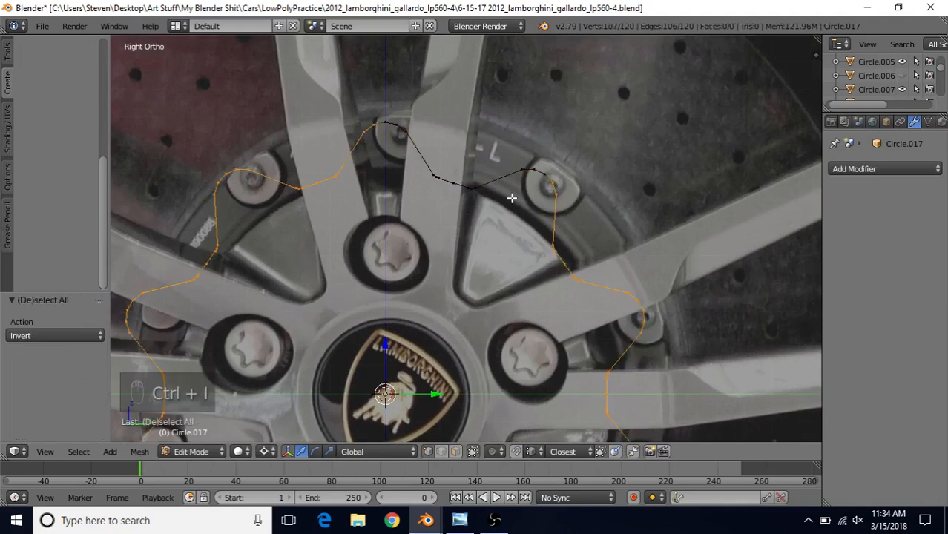
pyautogui.press('Delete')
pyautogui.click(512, 197)
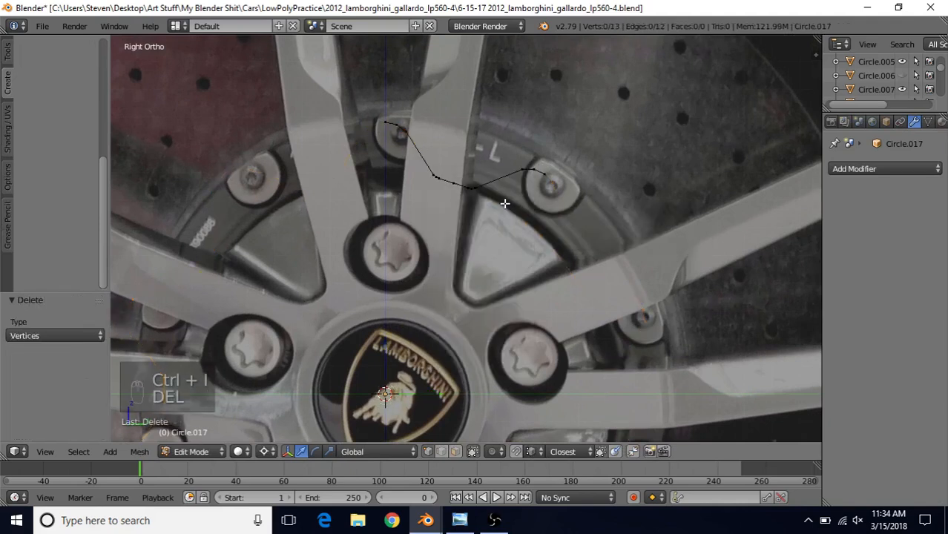
pyautogui.press('Tab')
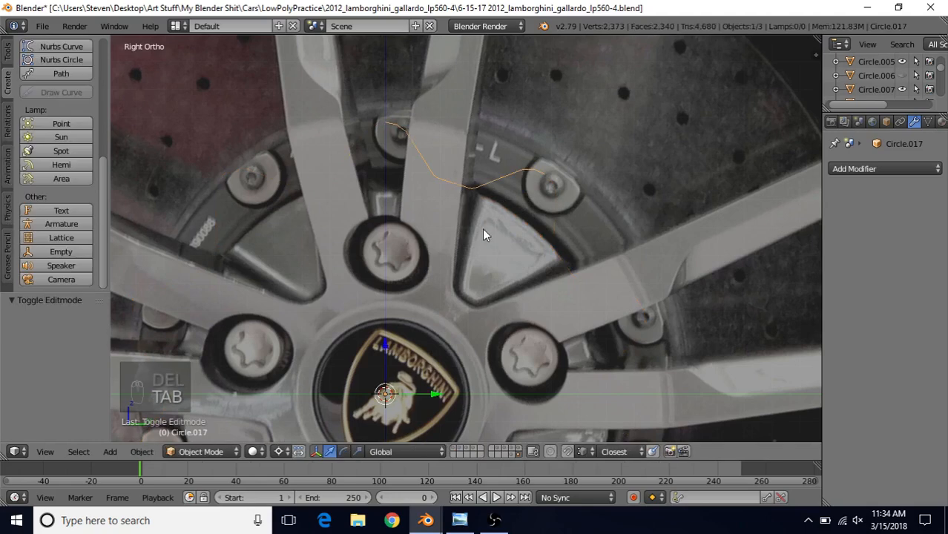
# Reveal all hidden objects and hide only the empty at the hub centre.
pyautogui.hotkey('alt', 'h')
pyautogui.scroll(-4, 470, 237)
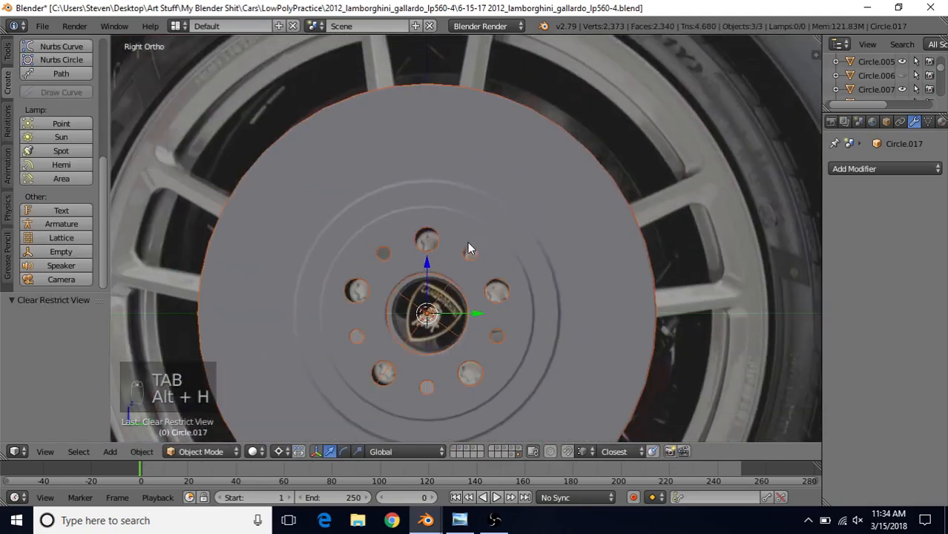
pyautogui.rightClick(429, 314)
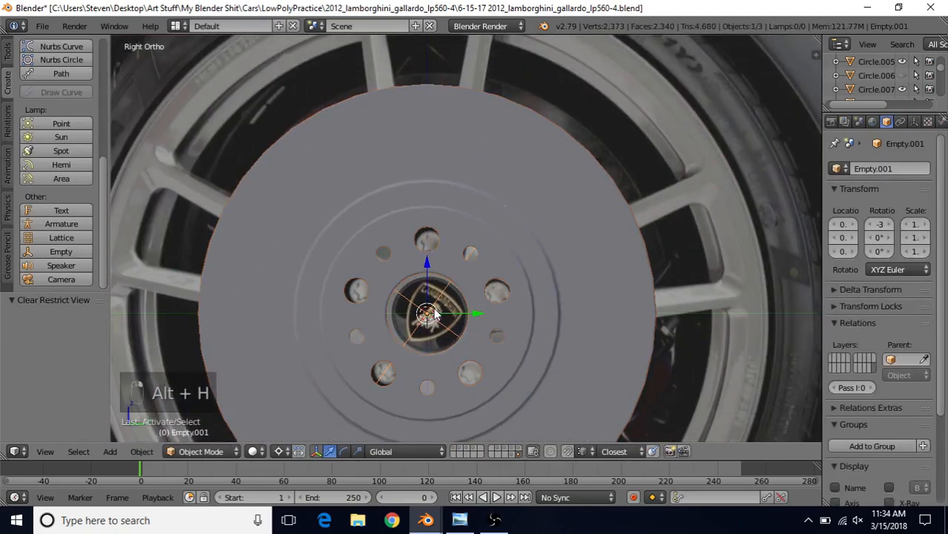
pyautogui.press('h')
# Join the remaining lobe outline segment into the brake disc object, keeping the disc as the active object.
pyautogui.moveTo(554, 196); pyautogui.dragTo(328, 218, button='middle')
pyautogui.scroll(3, 451, 196)
pyautogui.rightClick(454, 198)
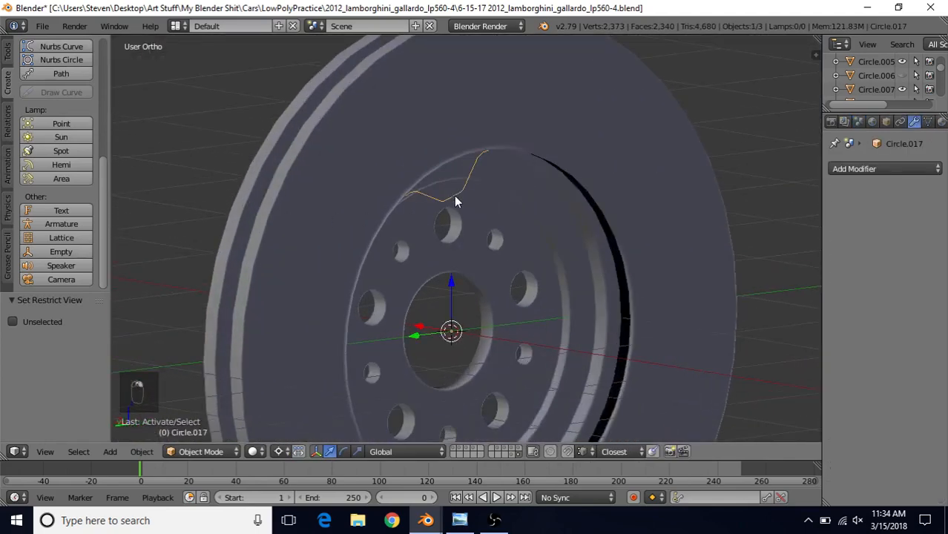
pyautogui.keyDown('shift'); pyautogui.rightClick(397, 104); pyautogui.keyUp('shift')
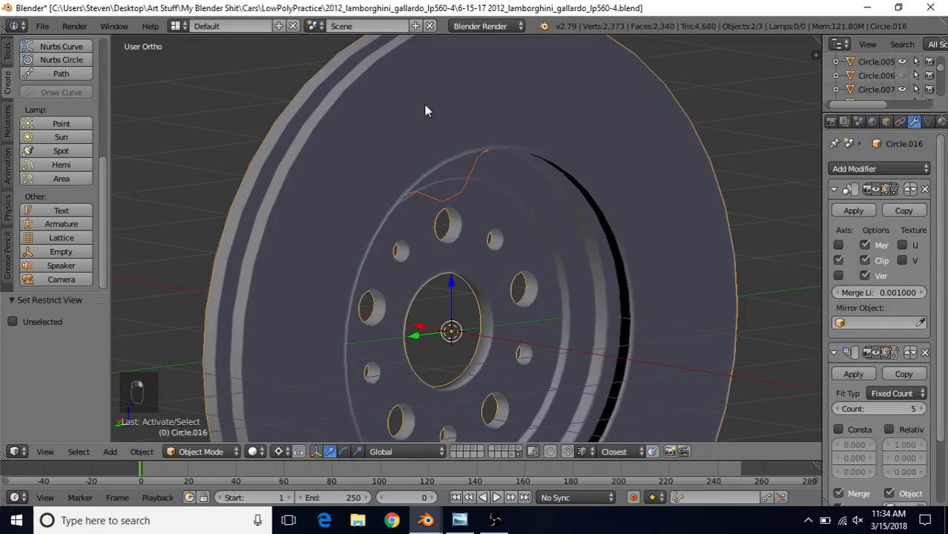
pyautogui.hotkey('ctrl', 'j')
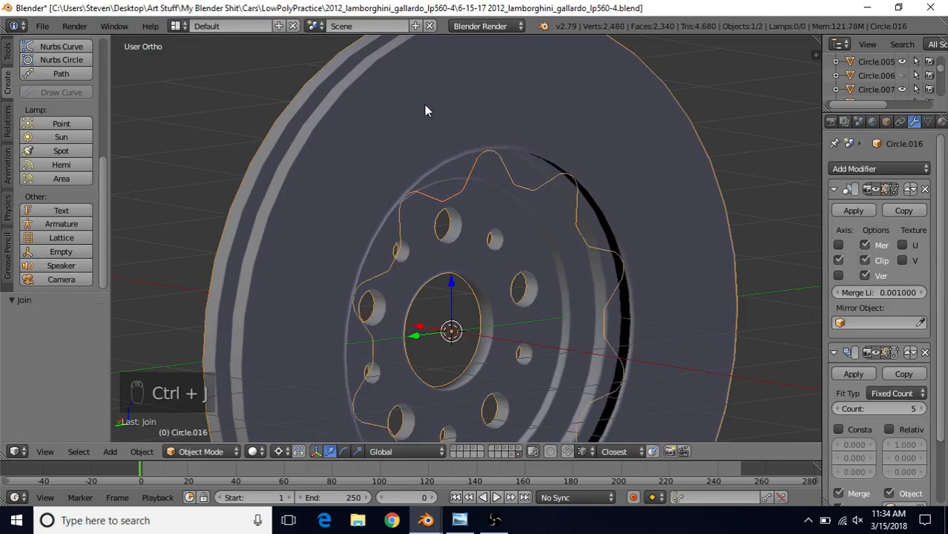
# Enter Edit Mode on the joined brake disc in the left orthographic view.
pyautogui.moveTo(502, 185); pyautogui.dragTo(407, 173, button='middle')
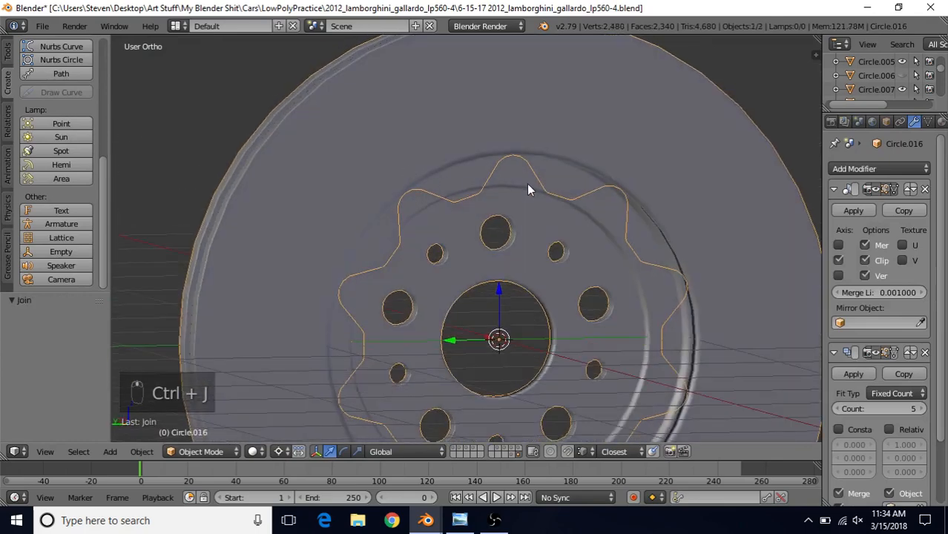
pyautogui.moveTo(525, 184)
pyautogui.mouseDown(button='middle')
pyautogui.moveTo(497, 178)
pyautogui.moveTo(463, 194)
pyautogui.moveTo(517, 175)
pyautogui.mouseUp(button='middle')
pyautogui.scroll(2, 475, 195)
pyautogui.press('ctrl+KP_3')
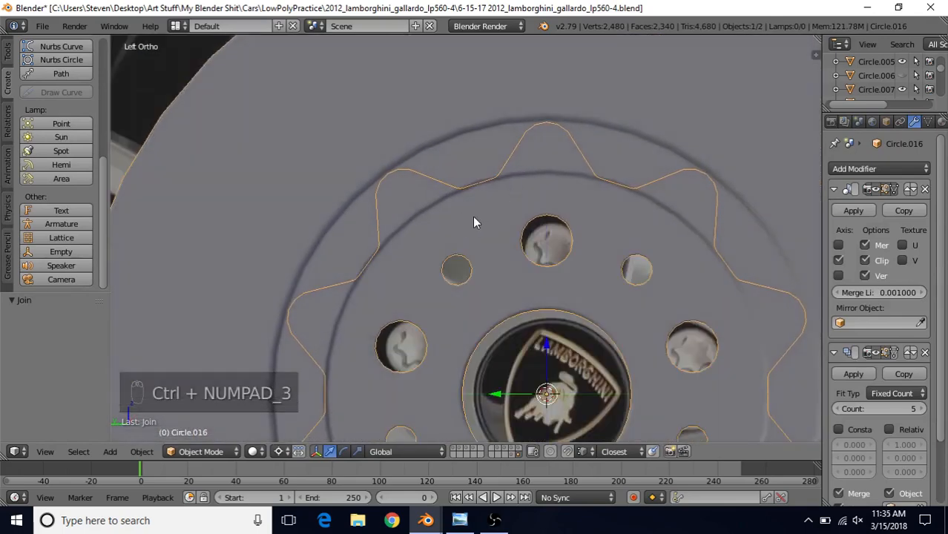
pyautogui.press('Tab')
pyautogui.scroll(3, 558, 257)
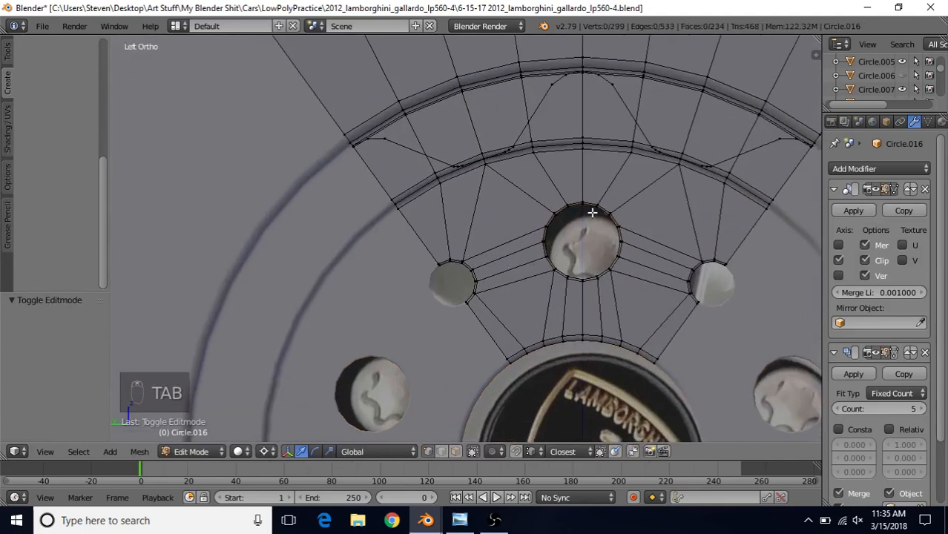
# Merge the lobe outline's end vertex at the segment boundary and the coincident disc recess vertex using At Last.
pyautogui.keyDown('shift'); pyautogui.moveTo(585, 216); pyautogui.dragTo(299, 280, button='middle'); pyautogui.keyUp('shift')
pyautogui.scroll(1, 509, 242)
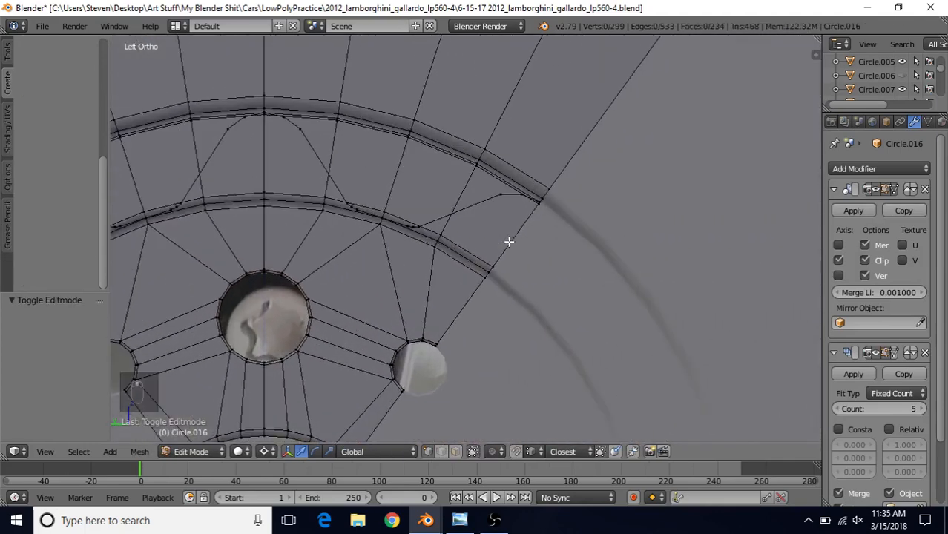
pyautogui.scroll(6, 506, 242)
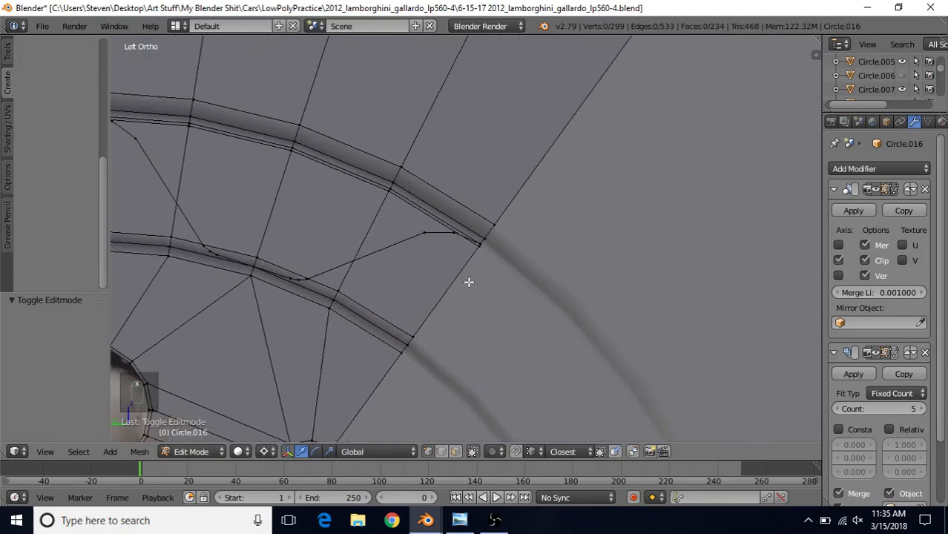
pyautogui.scroll(5, 529, 286)
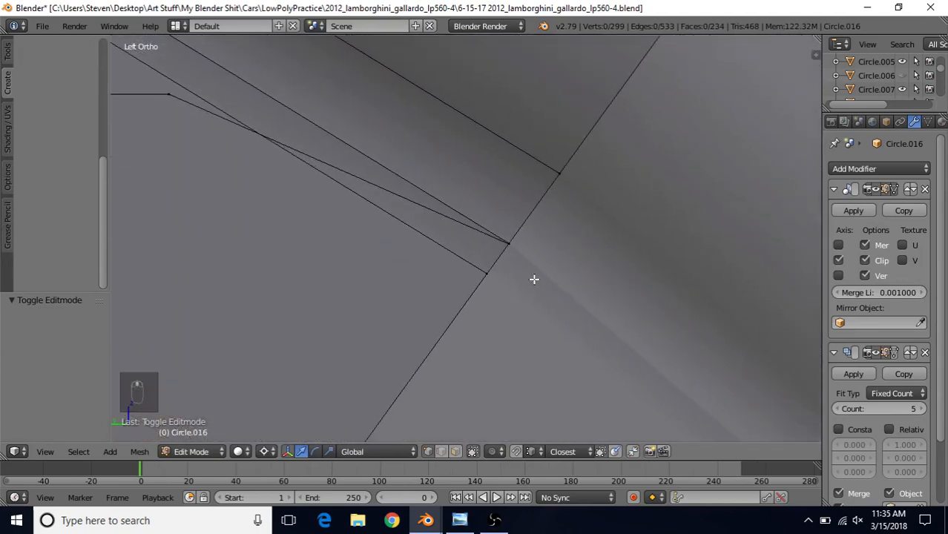
pyautogui.scroll(6, 533, 281)
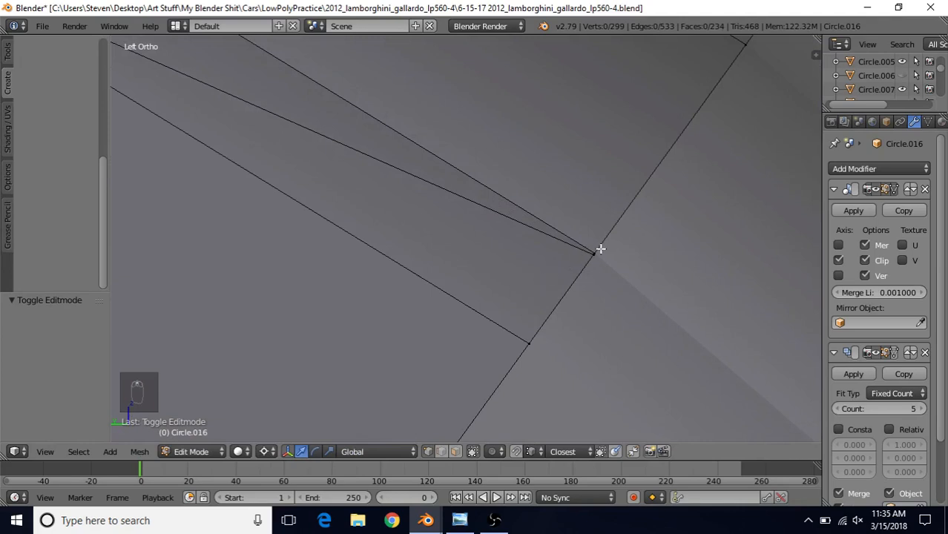
pyautogui.rightClick(600, 249)
pyautogui.keyDown('shift'); pyautogui.moveTo(601, 253); pyautogui.dragTo(517, 255, button='middle'); pyautogui.keyUp('shift')
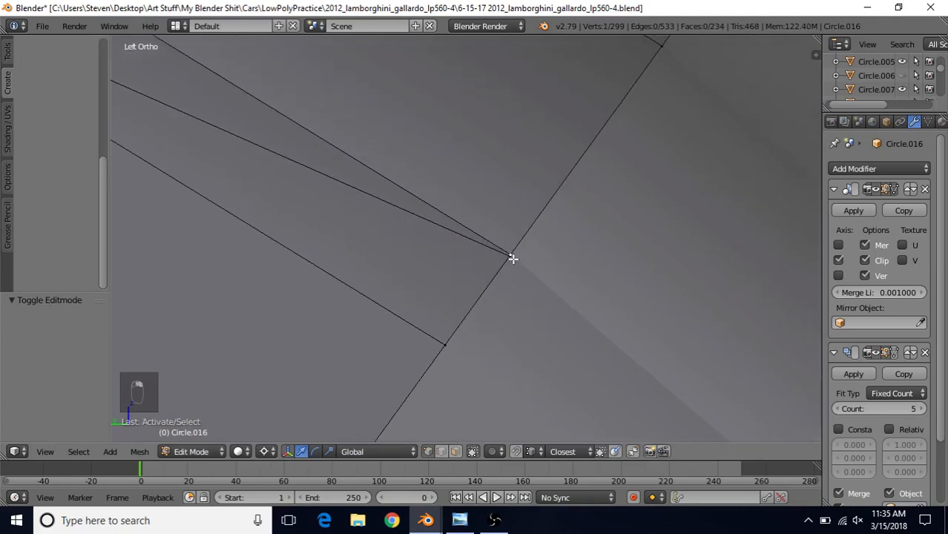
pyautogui.scroll(4, 513, 259)
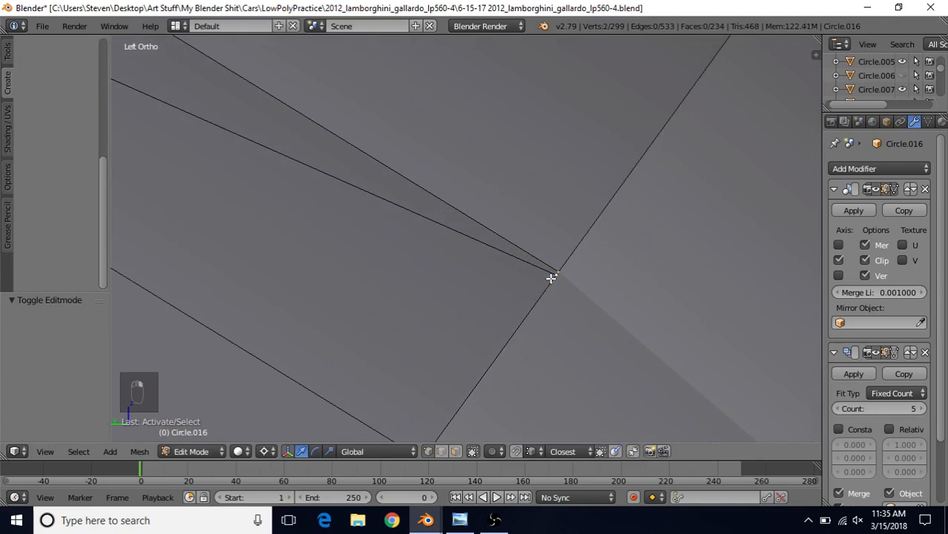
pyautogui.scroll(-4, 529, 285)
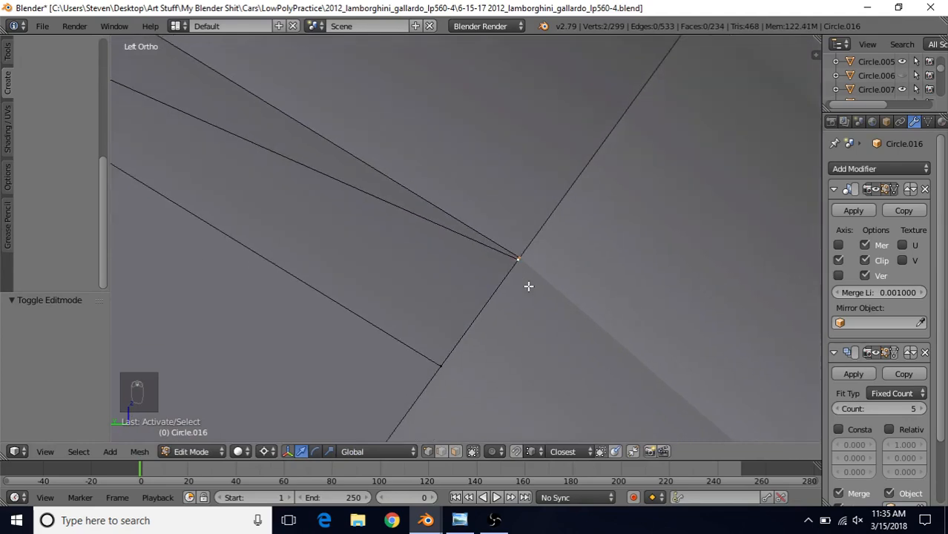
pyautogui.hotkey('alt', 'm')
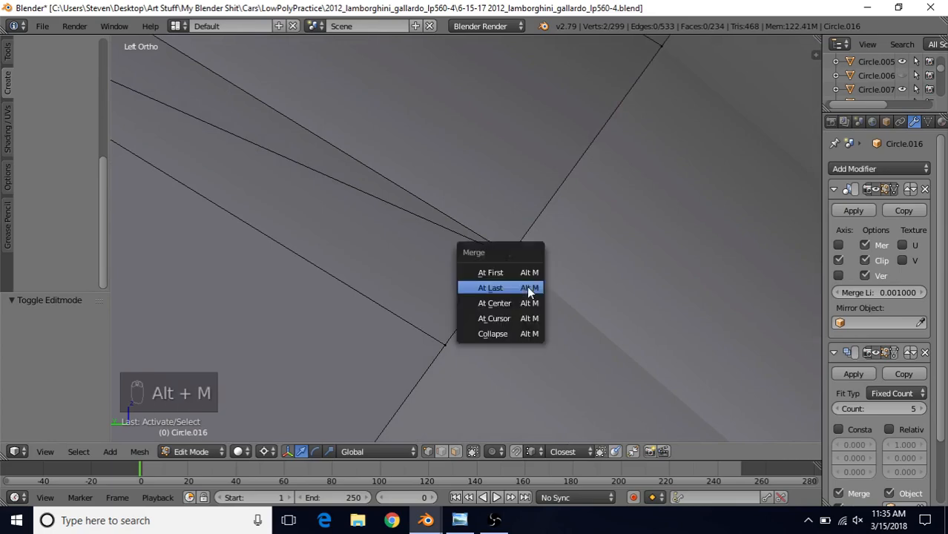
pyautogui.click(528, 288)
pyautogui.scroll(-3, 528, 285)
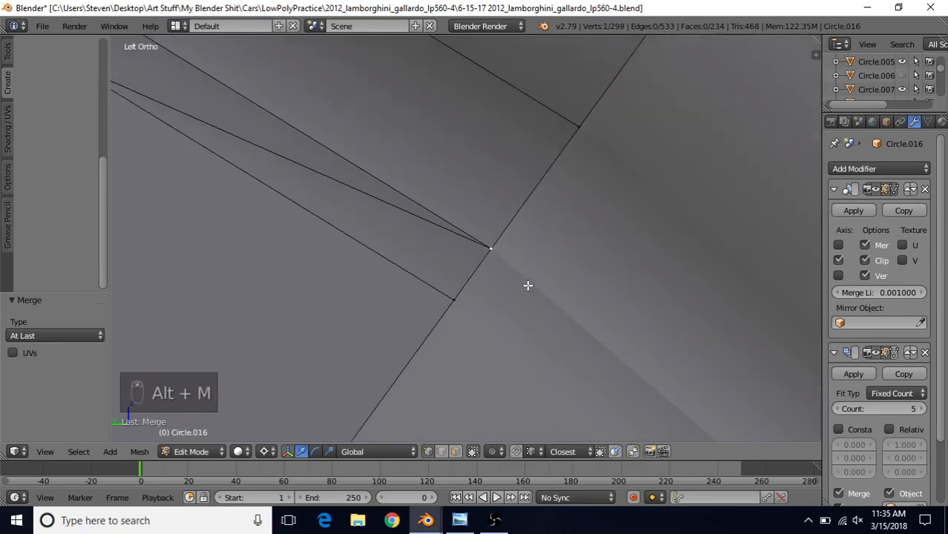
# Merge the vertex at the topmost lobe tip with the adjacent recess edge vertex using At Last.
pyautogui.moveTo(528, 286)
pyautogui.mouseDown(button='middle')
pyautogui.moveTo(529, 261)
pyautogui.moveTo(530, 270)
pyautogui.moveTo(494, 224)
pyautogui.moveTo(493, 246)
pyautogui.moveTo(523, 259)
pyautogui.moveTo(618, 285)
pyautogui.moveTo(640, 281)
pyautogui.moveTo(523, 283)
pyautogui.moveTo(437, 328)
pyautogui.moveTo(381, 327)
pyautogui.mouseUp(button='middle')
pyautogui.press('KP_Decimal')
pyautogui.scroll(10, 415, 300)
pyautogui.keyDown('shift'); pyautogui.moveTo(467, 246); pyautogui.dragTo(335, 324, button='middle'); pyautogui.keyUp('shift')
pyautogui.scroll(5, 348, 316)
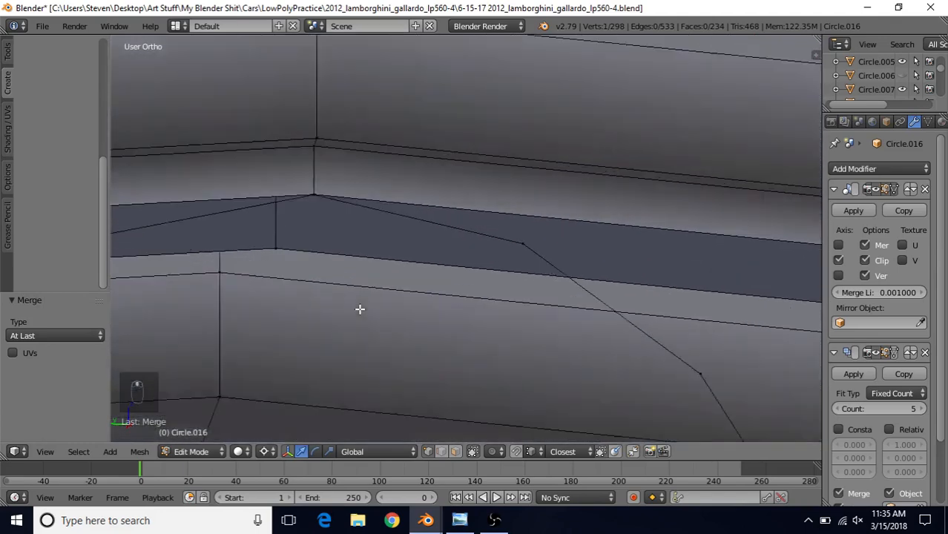
pyautogui.keyDown('shift'); pyautogui.moveTo(430, 260); pyautogui.dragTo(466, 298, button='middle'); pyautogui.keyUp('shift')
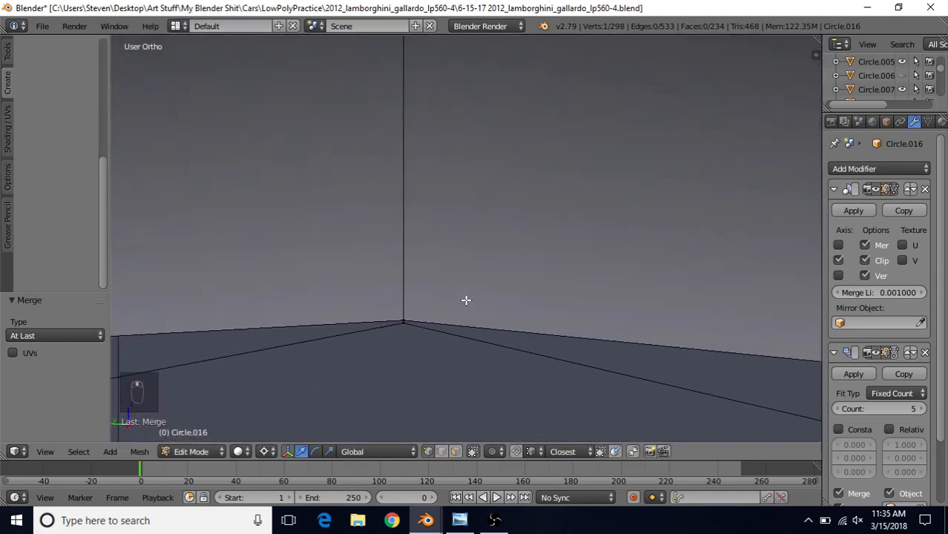
pyautogui.rightClick(399, 314)
pyautogui.hotkey('alt', 'm')
pyautogui.click(402, 329)
pyautogui.scroll(-8, 452, 353)
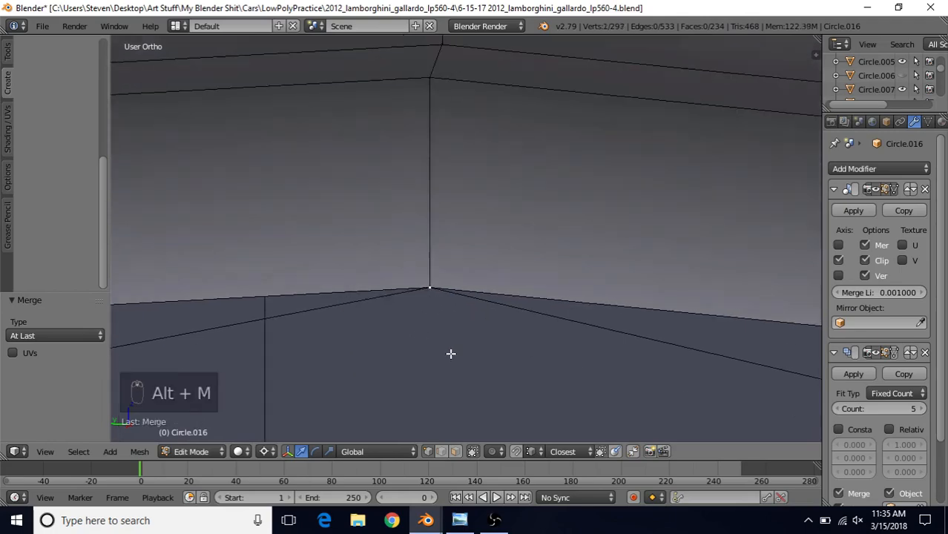
# Select the lobe outline and the recess edge loop above it, and fill the gap between them with triangulated faces.
pyautogui.scroll(-8, 449, 352)
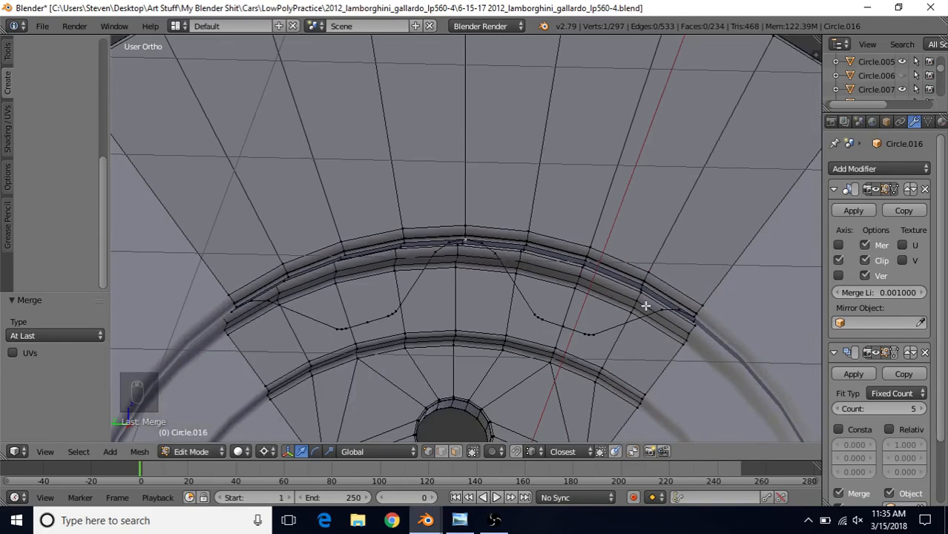
pyautogui.moveTo(645, 306); pyautogui.dragTo(469, 310, button='middle')
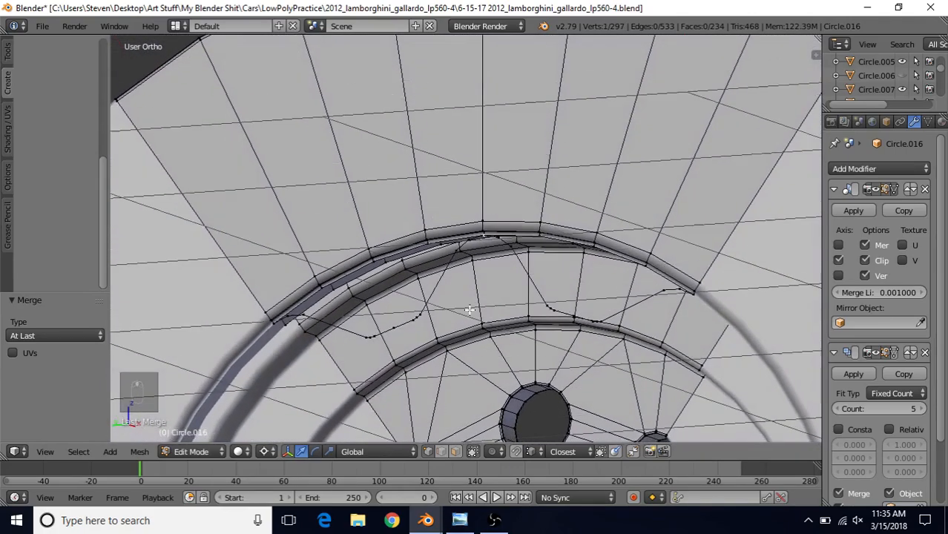
pyautogui.rightClick(274, 325)
pyautogui.moveTo(638, 310); pyautogui.dragTo(528, 290, button='middle')
pyautogui.scroll(4, 529, 290)
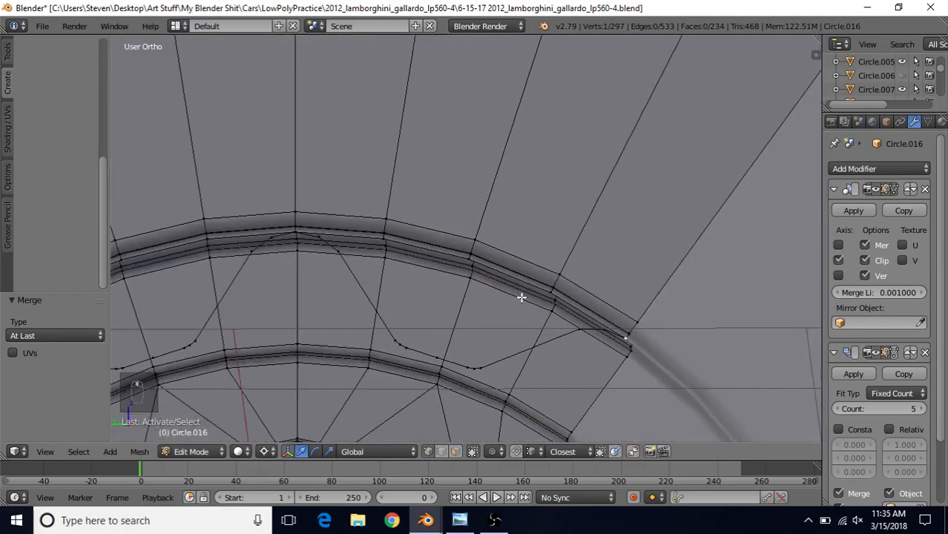
pyautogui.keyDown('alt'); pyautogui.rightClick(527, 347); pyautogui.keyUp('alt')
pyautogui.scroll(1, 496, 331)
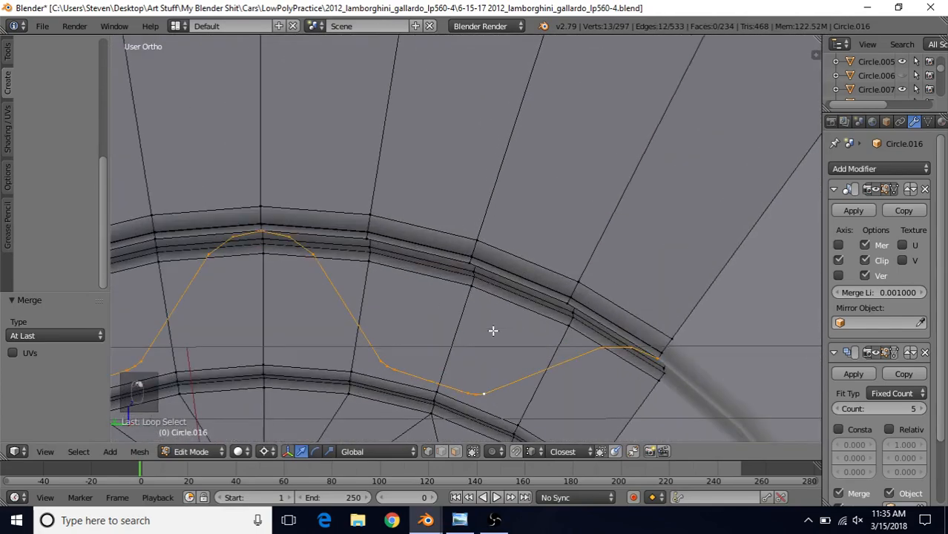
pyautogui.keyDown('alt'); pyautogui.keyDown('shift'); pyautogui.rightClick(436, 256); pyautogui.keyUp('shift'); pyautogui.keyUp('alt')
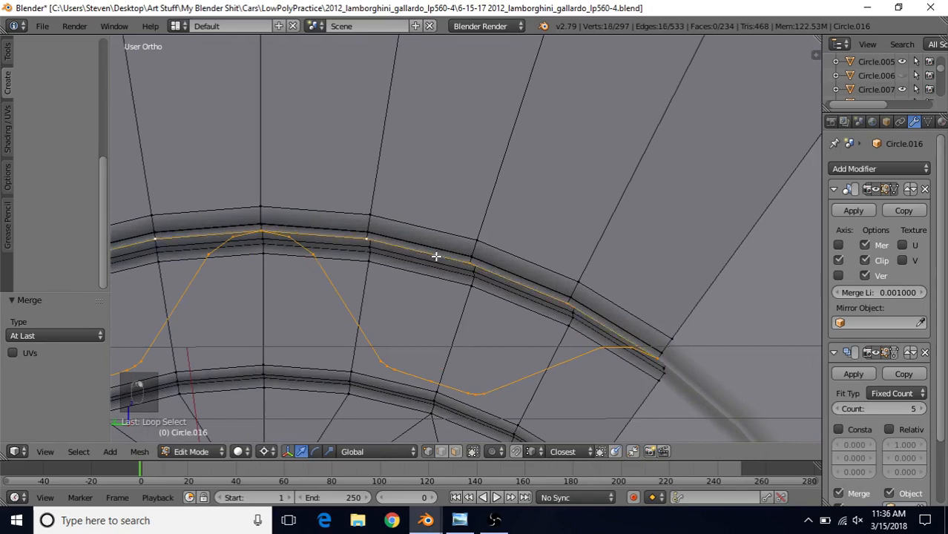
pyautogui.scroll(3, 509, 313)
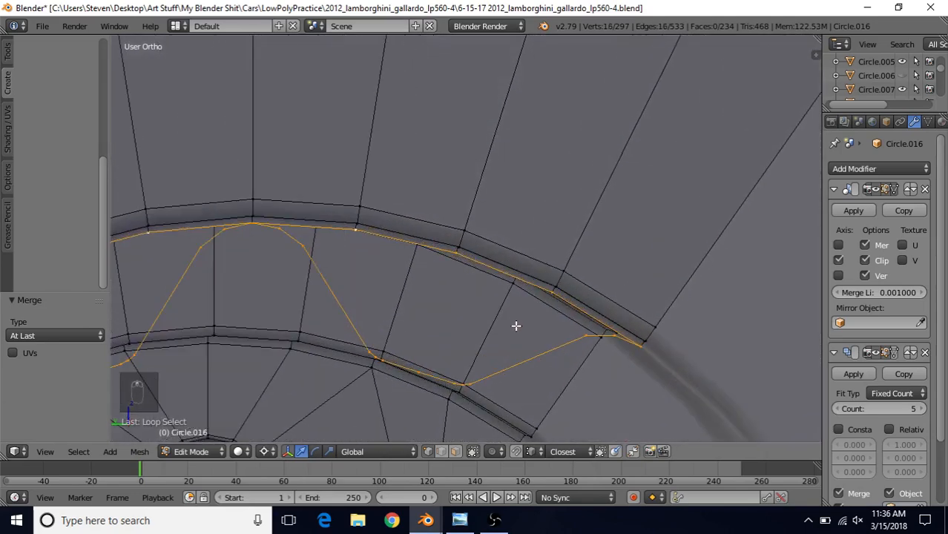
pyautogui.hotkey('alt', 'f')
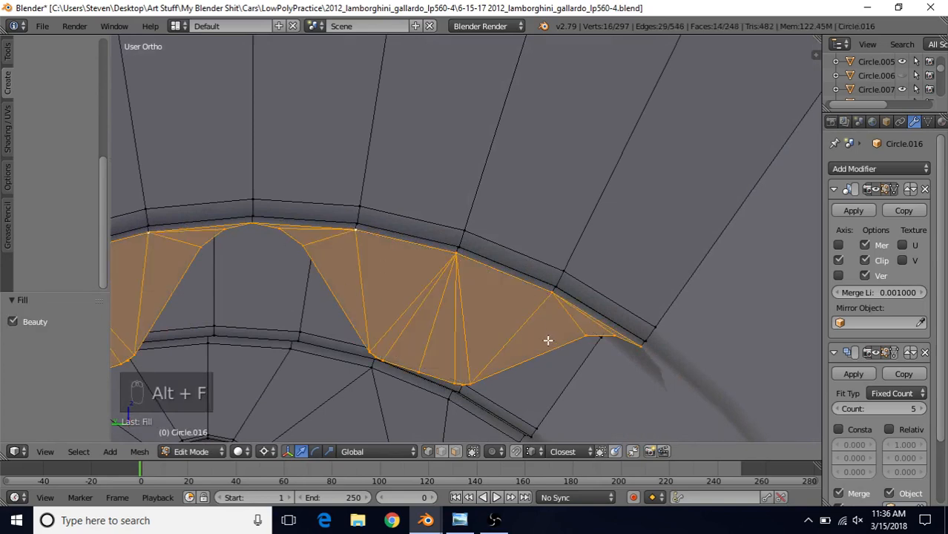
# Connect the skipped outline vertex at the start of the valley between lobes to the recess edge vertex where the fill edges converge.
pyautogui.scroll(-2, 489, 336)
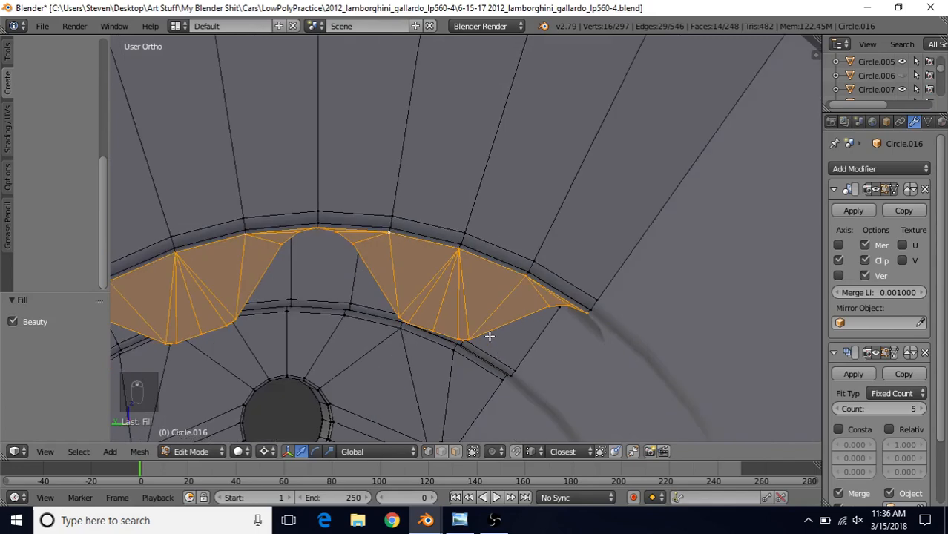
pyautogui.scroll(4, 451, 322)
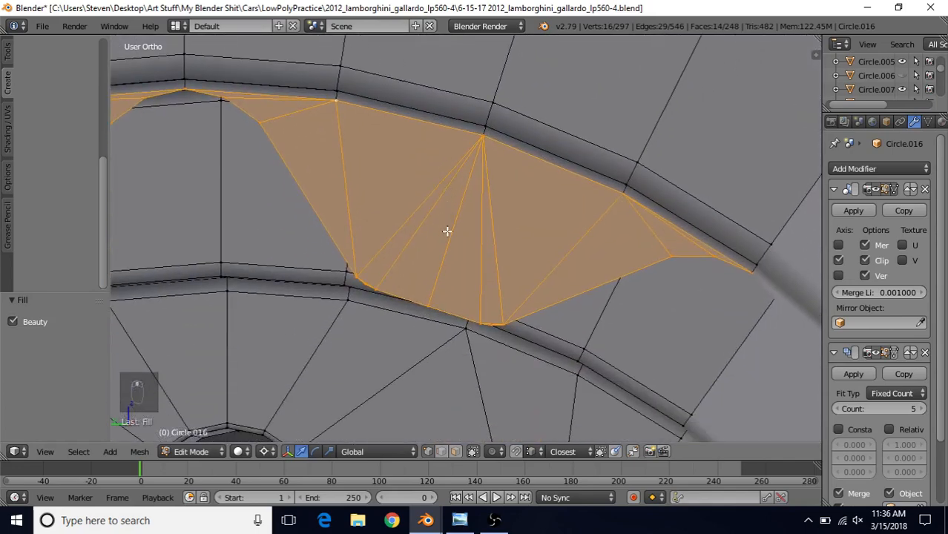
pyautogui.scroll(3, 475, 312)
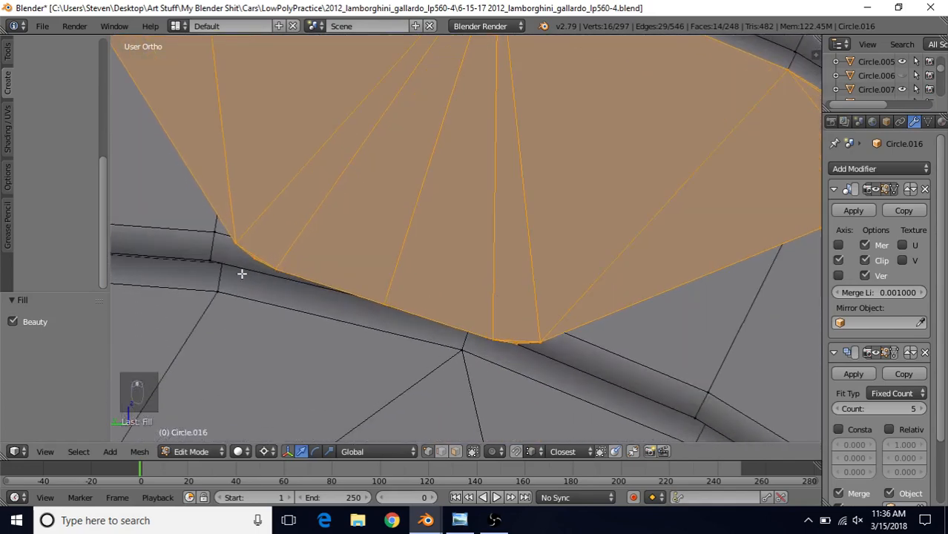
pyautogui.rightClick(245, 267)
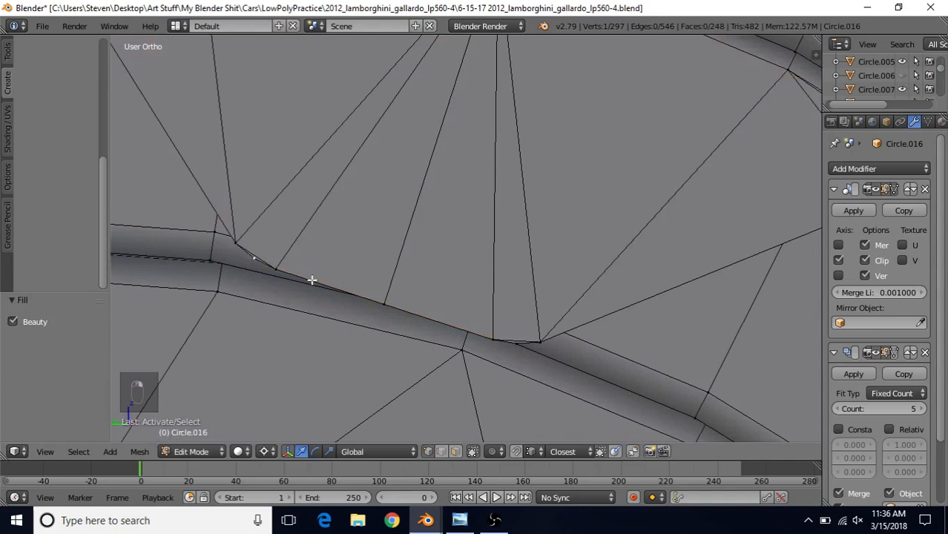
pyautogui.scroll(-3, 456, 310)
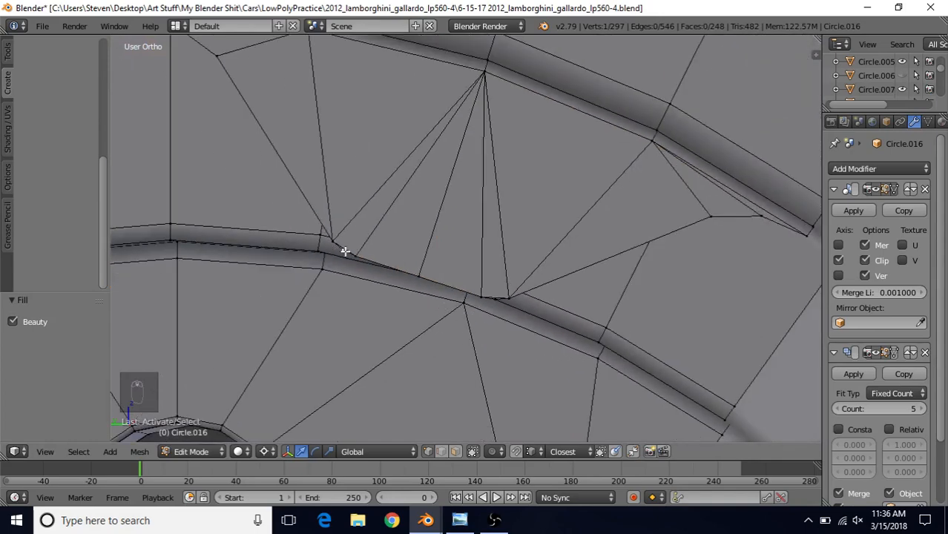
pyautogui.scroll(6, 401, 271)
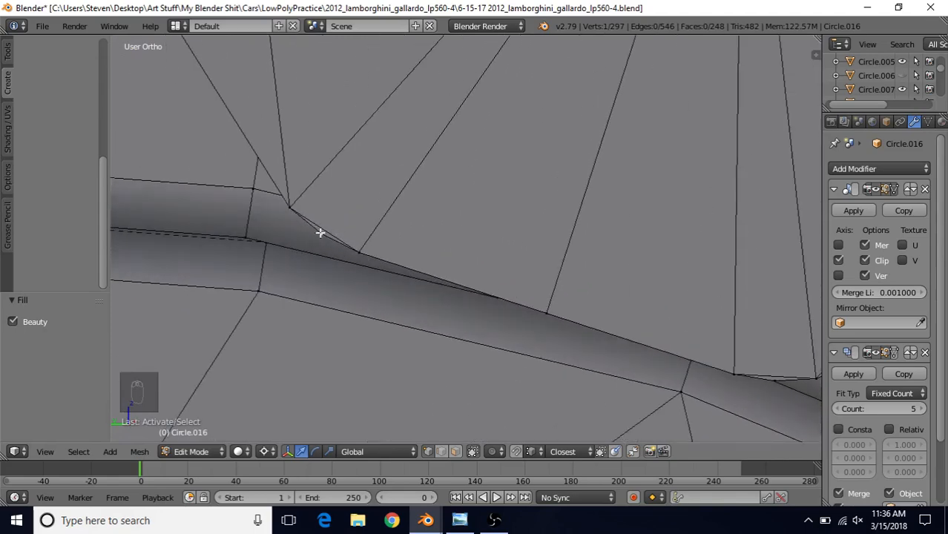
pyautogui.scroll(-4, 395, 206)
pyautogui.scroll(2, 505, 263)
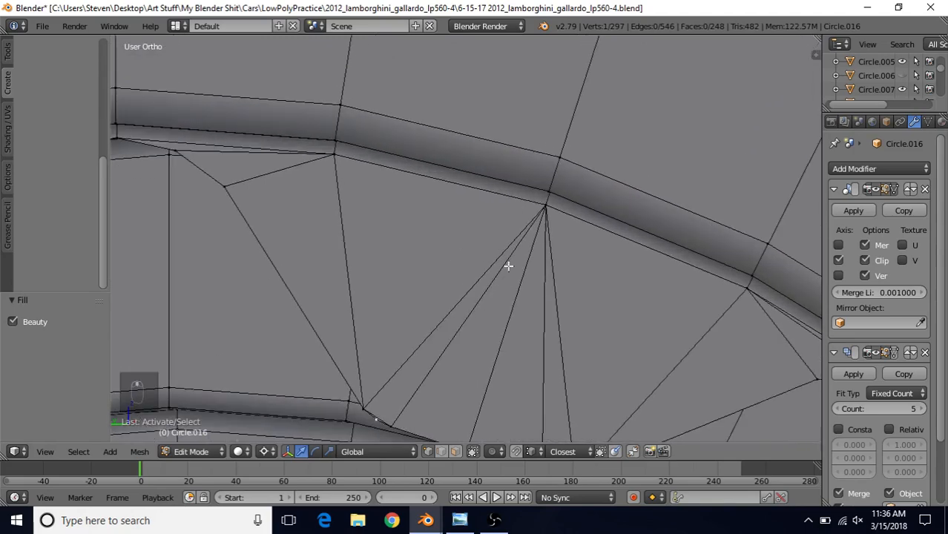
pyautogui.keyDown('shift'); pyautogui.click(541, 209); pyautogui.keyUp('shift')
pyautogui.press('j')
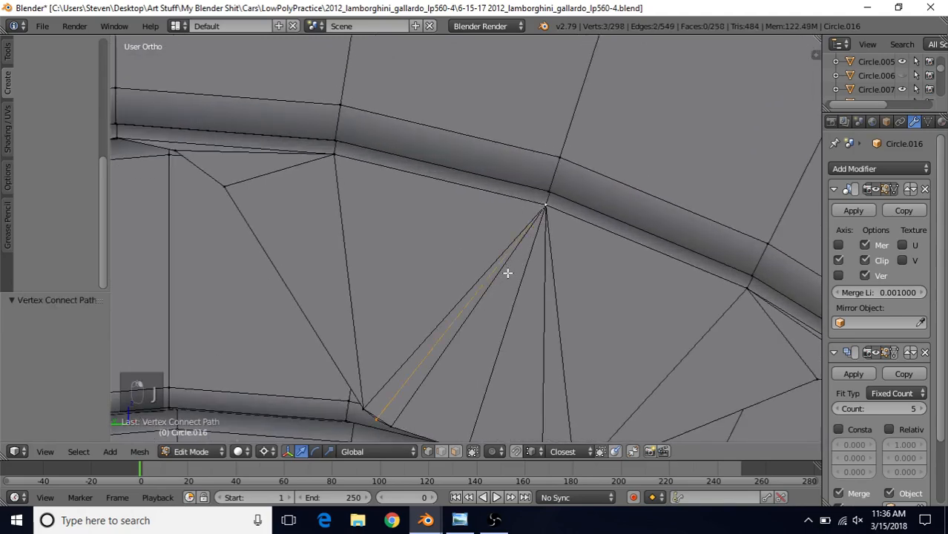
# Merge the extra vertex on the new connecting edge with the adjacent skipped outline vertex using At Last.
pyautogui.keyDown('shift'); pyautogui.moveTo(455, 366); pyautogui.dragTo(509, 269, button='middle'); pyautogui.keyUp('shift')
pyautogui.scroll(2, 459, 344)
pyautogui.scroll(4, 504, 220)
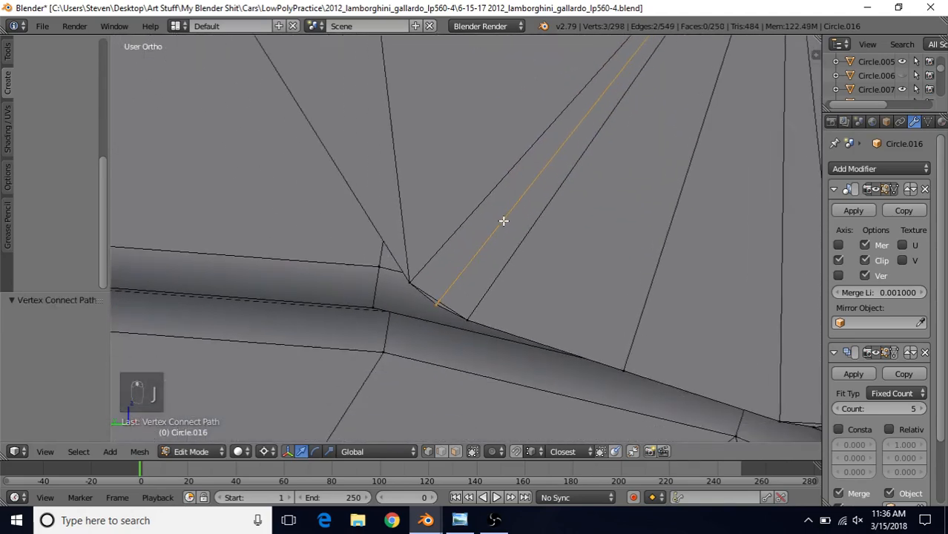
pyautogui.rightClick(437, 311)
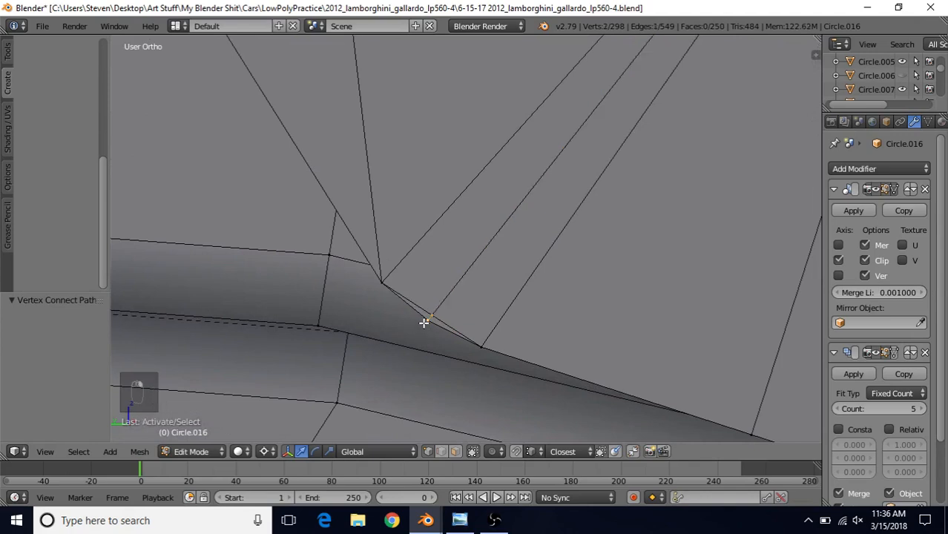
pyautogui.hotkey('alt', 'm')
pyautogui.click(425, 324)
pyautogui.scroll(-2, 590, 325)
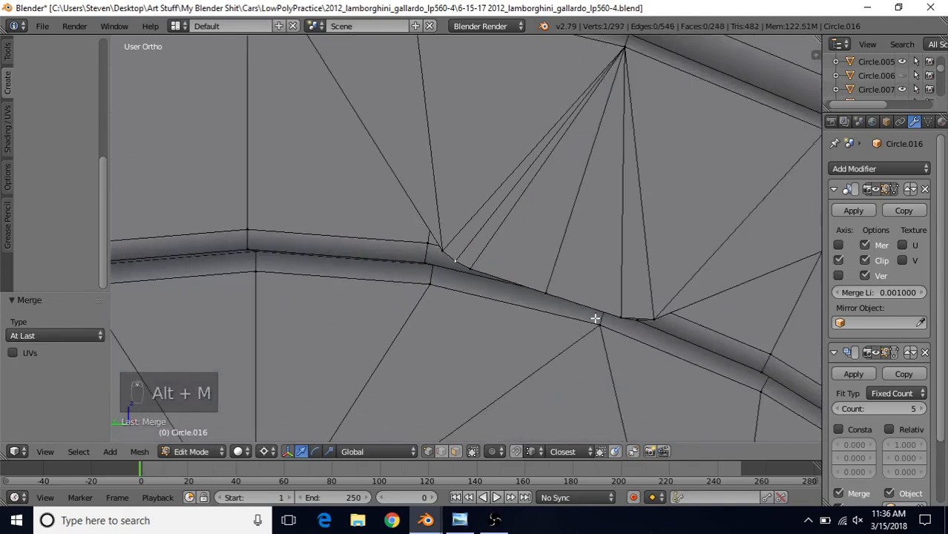
# Connect the skipped outline vertex at the far end of the valley between lobes to the recess edge vertex where the fill edges converge.
pyautogui.keyDown('shift'); pyautogui.moveTo(639, 314); pyautogui.dragTo(487, 313, button='middle'); pyautogui.keyUp('shift')
pyautogui.scroll(4, 487, 313)
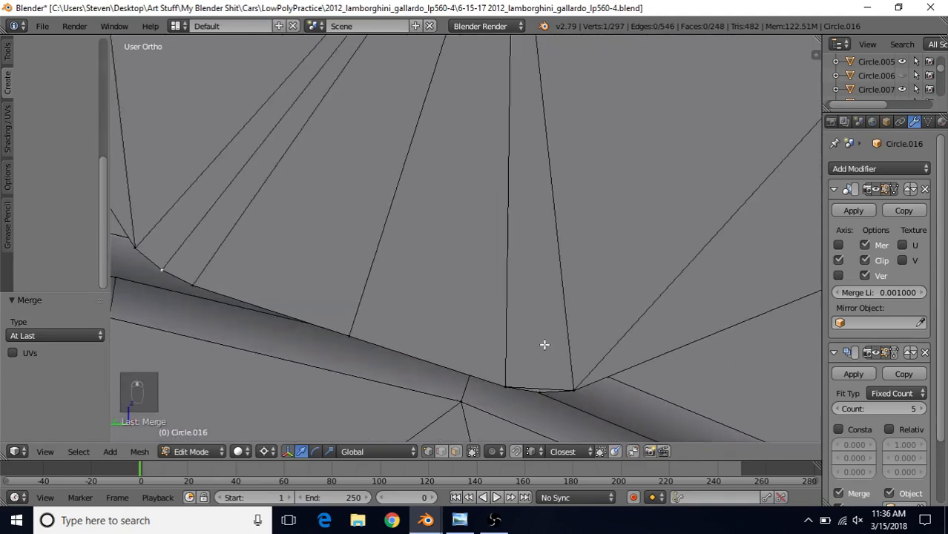
pyautogui.rightClick(546, 379)
pyautogui.scroll(-4, 547, 327)
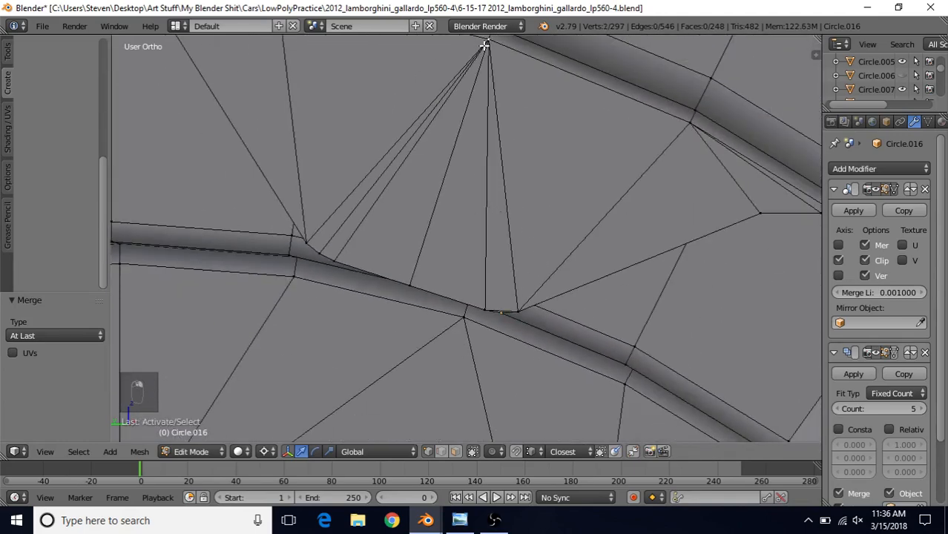
pyautogui.press('j')
pyautogui.scroll(5, 495, 296)
pyautogui.keyDown('shift'); pyautogui.moveTo(495, 296); pyautogui.dragTo(425, 195, button='middle'); pyautogui.keyUp('shift')
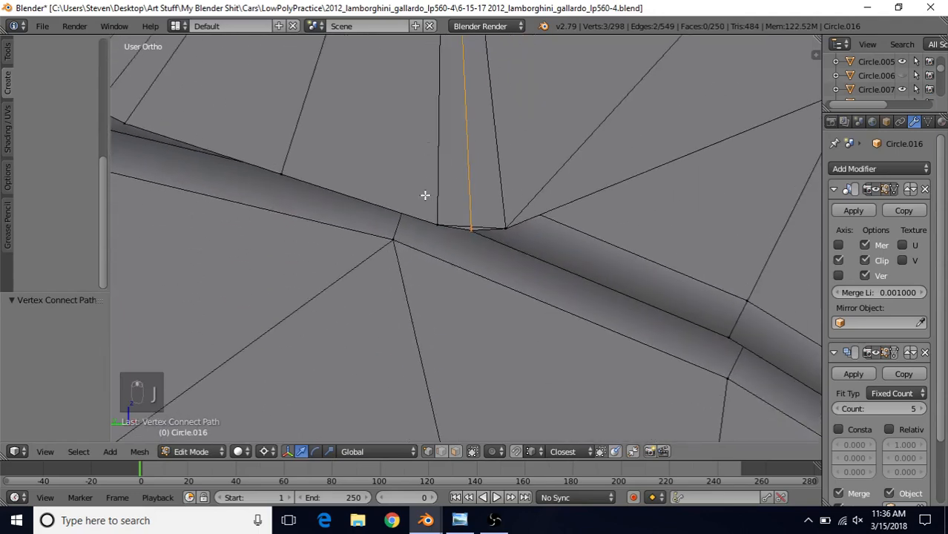
# Merge the extra vertex on the new connecting edge into the outline vertex just below it using At Last.
pyautogui.keyDown('shift'); pyautogui.rightClick(472, 207); pyautogui.keyUp('shift')
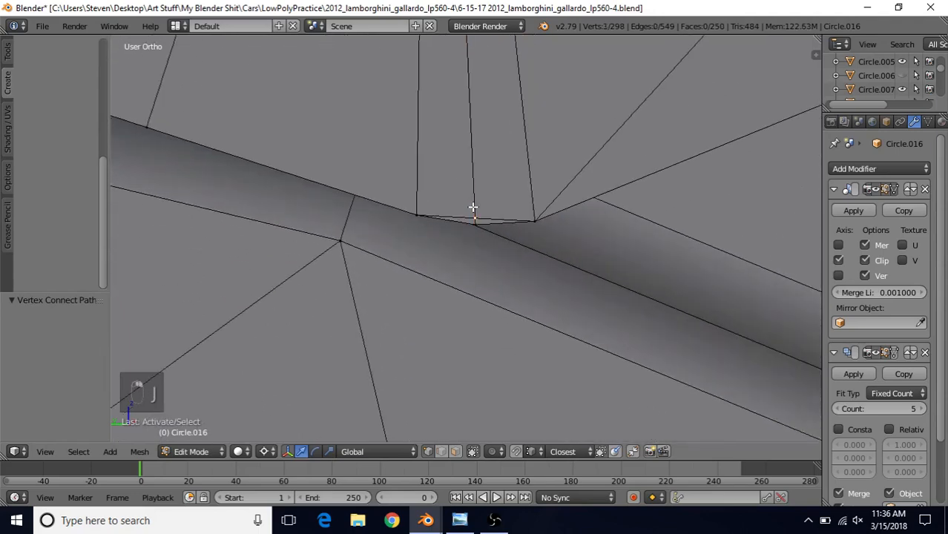
pyautogui.hotkey('alt', 'm')
pyautogui.click(452, 274)
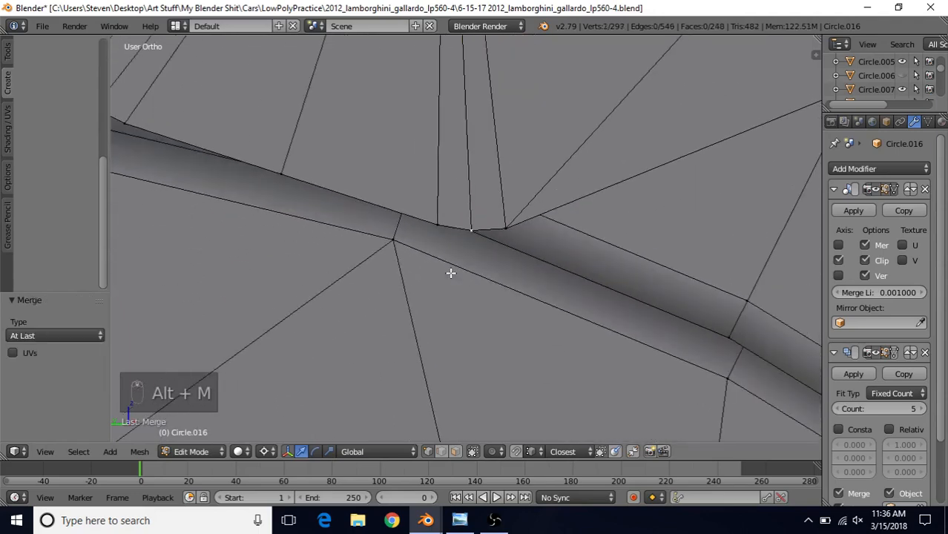
pyautogui.scroll(-5, 446, 272)
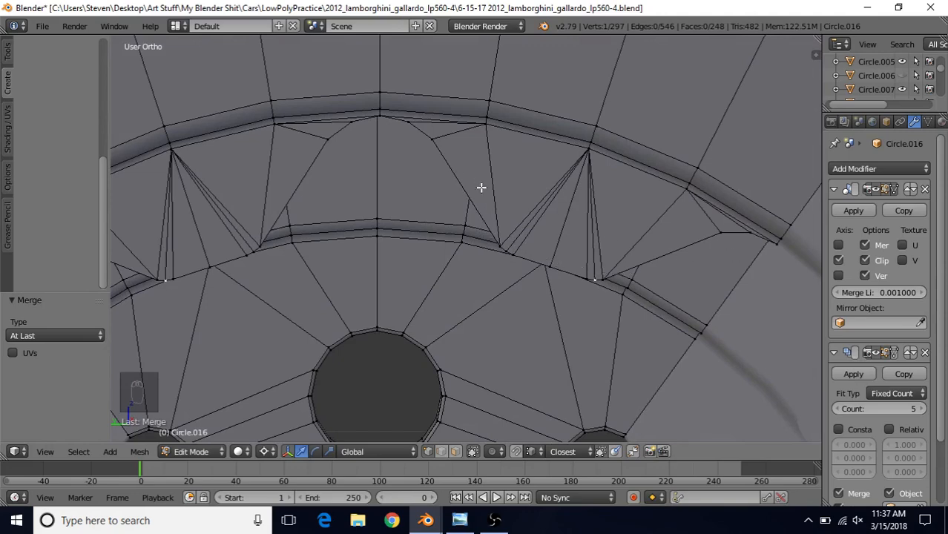
pyautogui.scroll(-3, 468, 230)
pyautogui.scroll(3, 475, 246)
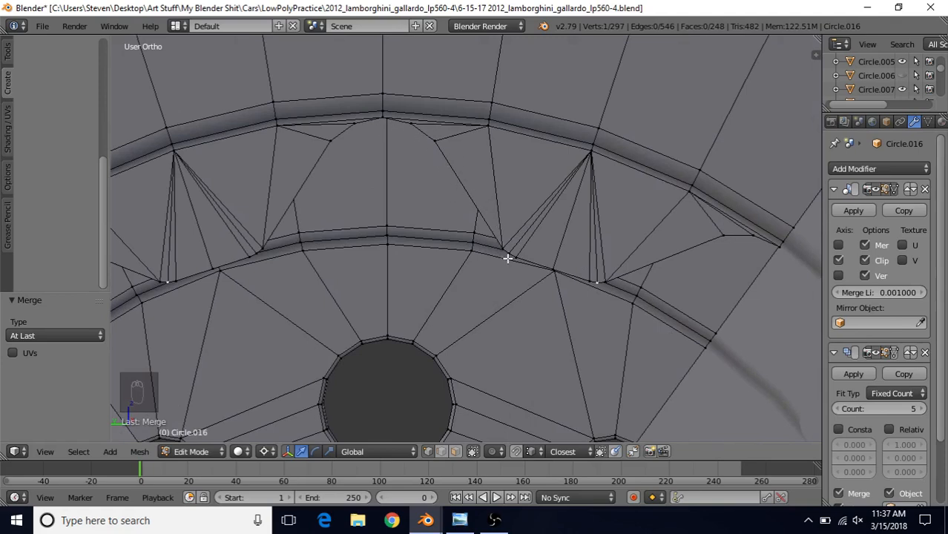
pyautogui.keyDown('alt'); pyautogui.rightClick(458, 193); pyautogui.keyUp('alt')
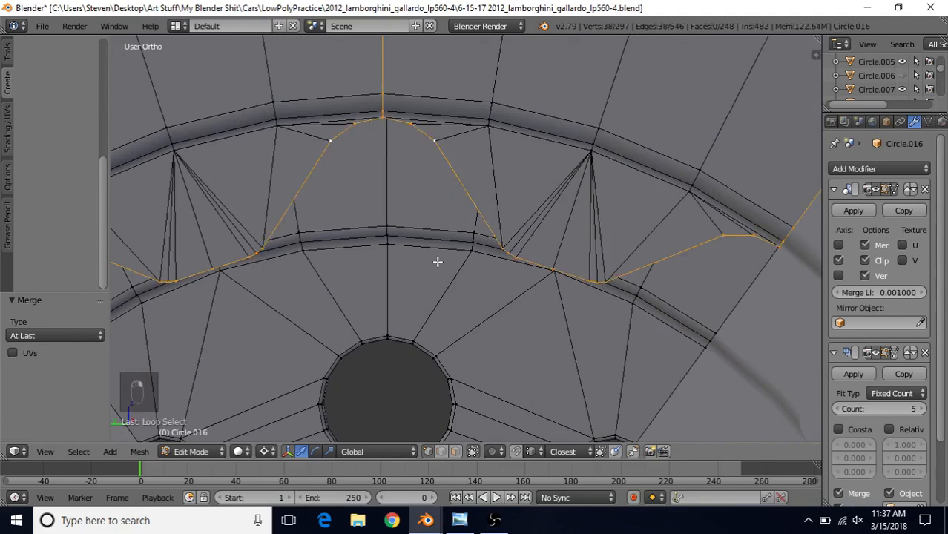
pyautogui.scroll(-5, 438, 260)
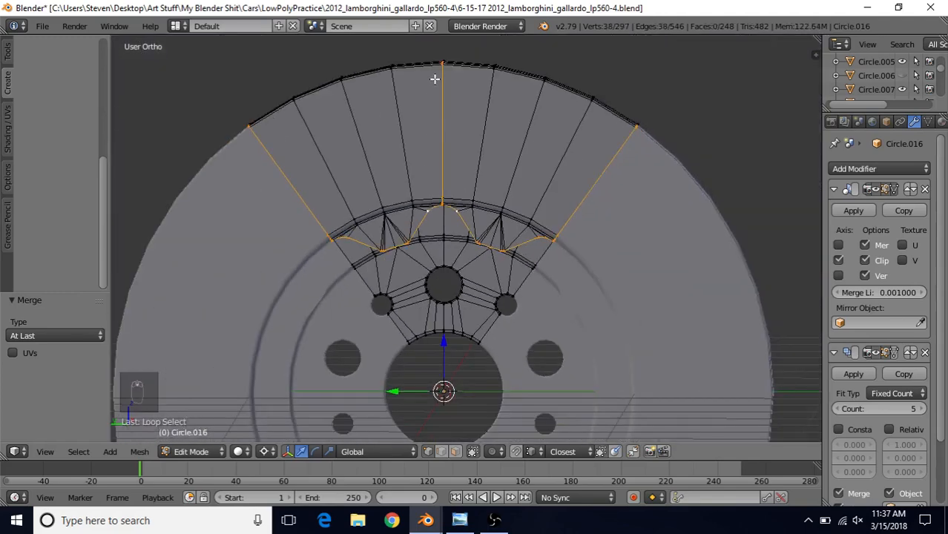
pyautogui.scroll(6, 461, 239)
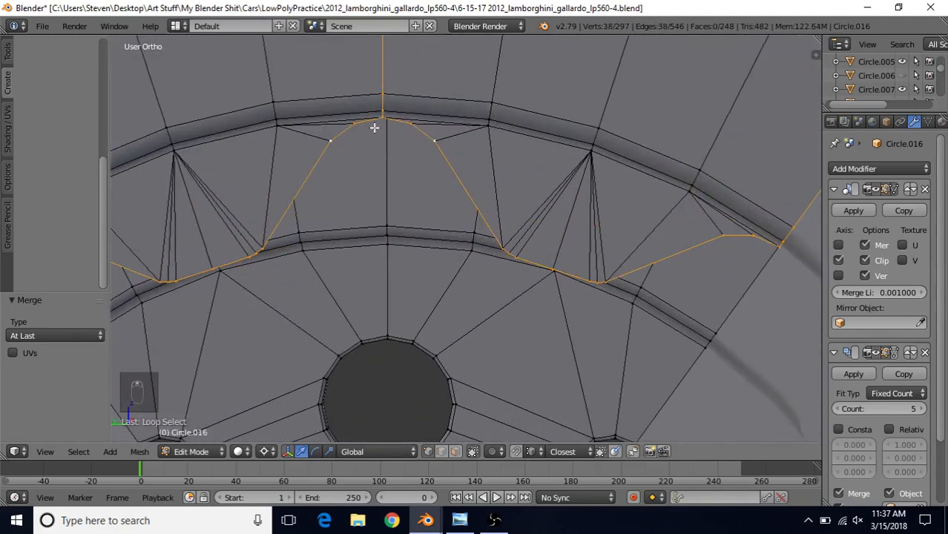
# Select the lobed outline as a shortest vertex path from the topmost lobe tip through the valley to the segment's outer end.
pyautogui.moveTo(416, 145); pyautogui.dragTo(406, 83, button='middle')
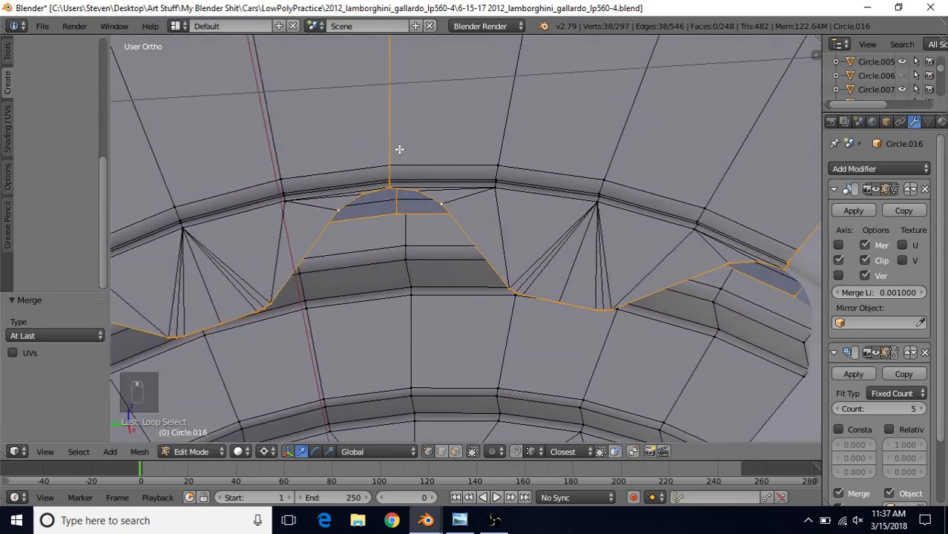
pyautogui.scroll(4, 393, 176)
pyautogui.rightClick(306, 143)
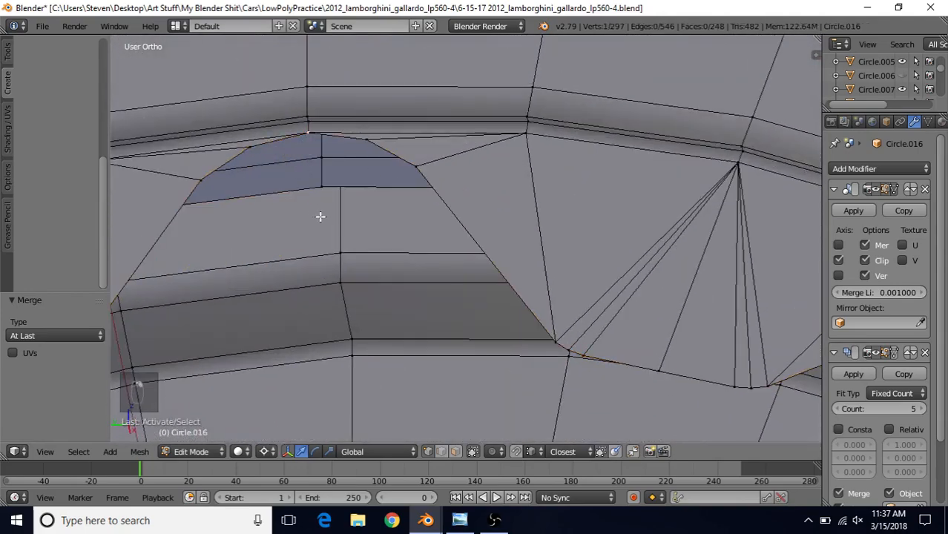
pyautogui.scroll(-6, 321, 216)
pyautogui.moveTo(443, 244); pyautogui.dragTo(459, 308, button='middle')
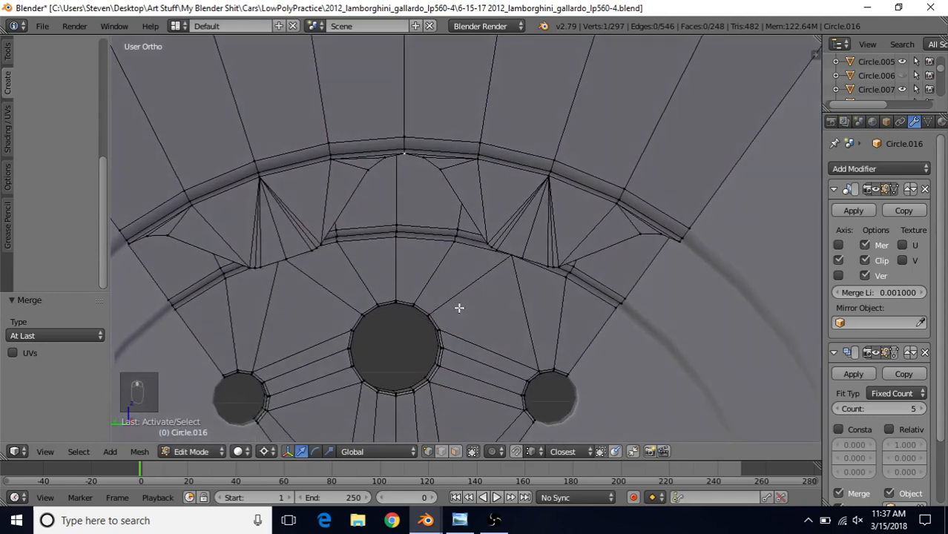
pyautogui.keyDown('ctrl'); pyautogui.rightClick(497, 249); pyautogui.keyUp('ctrl')
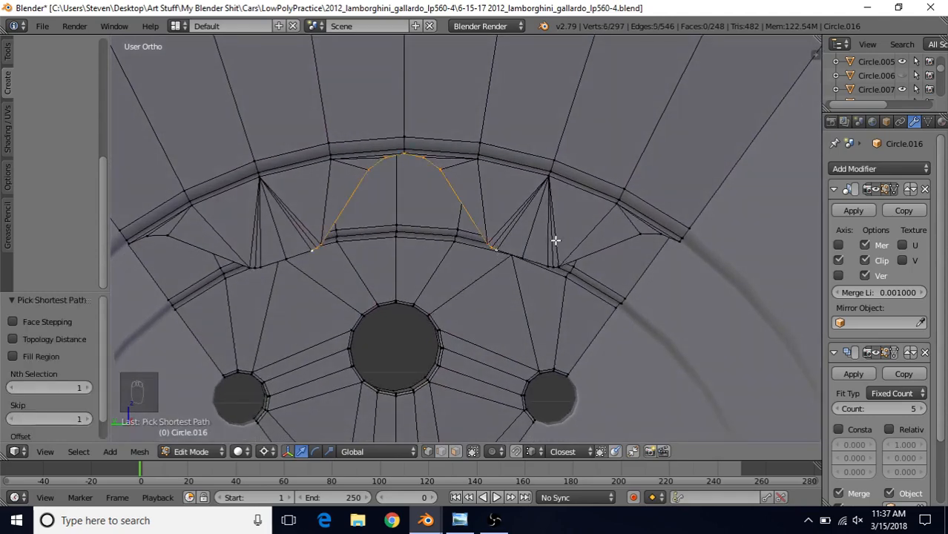
pyautogui.keyDown('ctrl'); pyautogui.rightClick(558, 265); pyautogui.keyUp('ctrl')
pyautogui.keyDown('ctrl'); pyautogui.rightClick(641, 235); pyautogui.keyUp('ctrl')
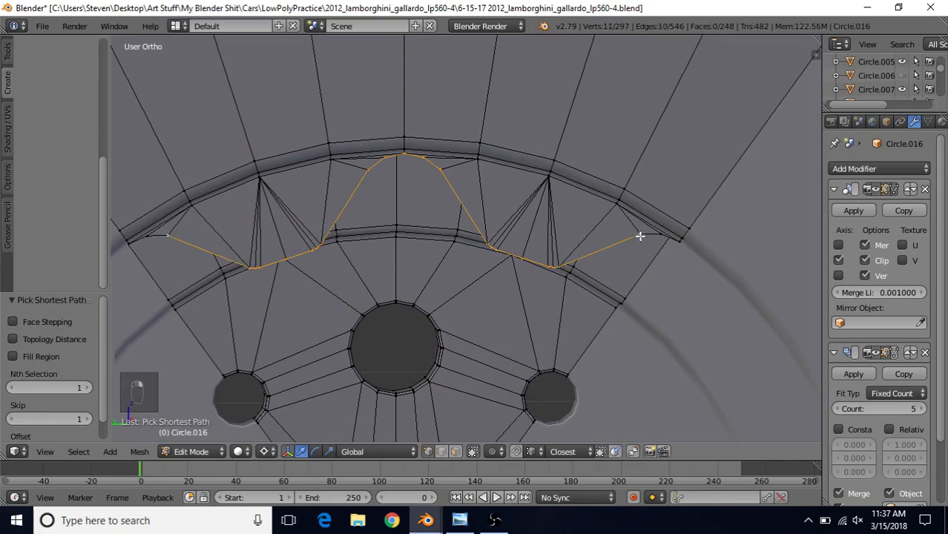
pyautogui.keyDown('ctrl'); pyautogui.rightClick(678, 245); pyautogui.keyUp('ctrl')
pyautogui.scroll(-2, 653, 268)
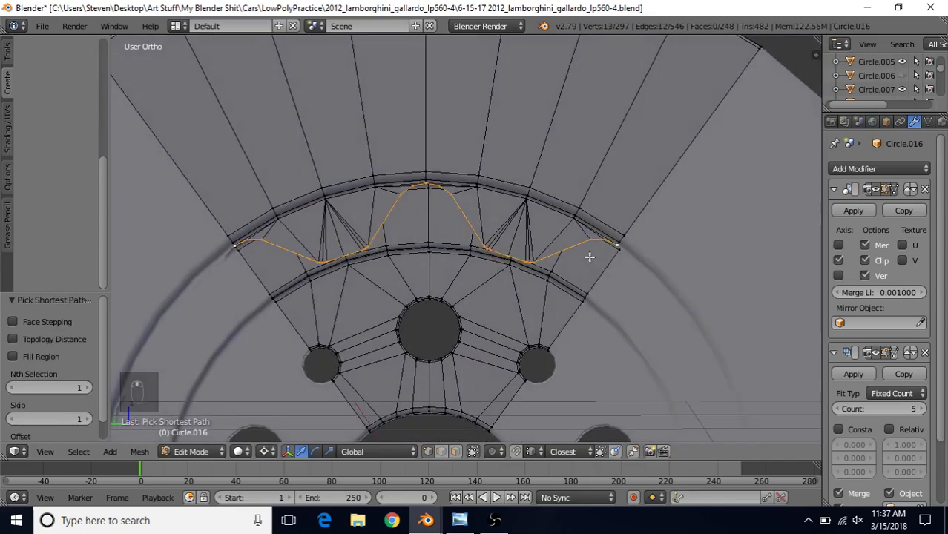
# Extrude the lobed outline in place and scale it to 0 toward the disc centre, excluding the X axis.
pyautogui.press('ctrl+KP_3')
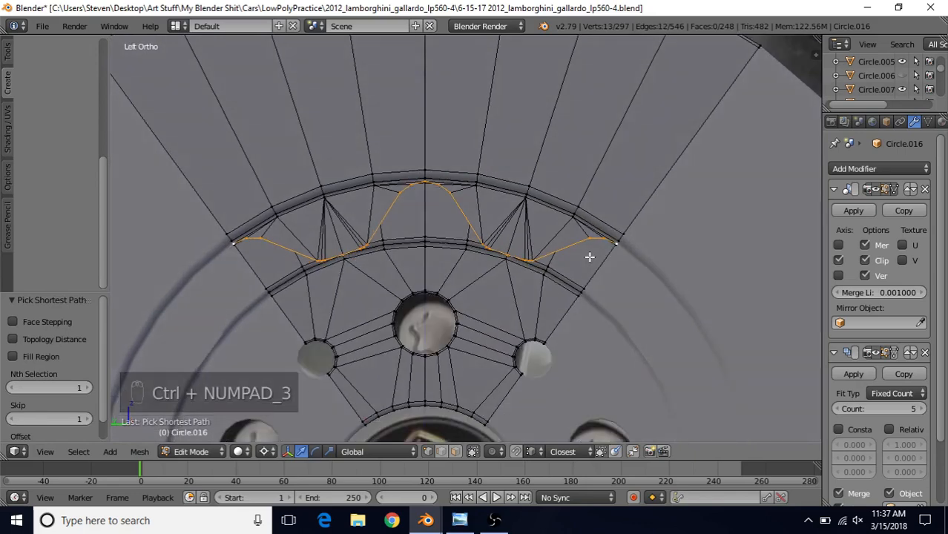
pyautogui.keyDown('shift'); pyautogui.moveTo(539, 313); pyautogui.dragTo(554, 239, button='middle'); pyautogui.keyUp('shift')
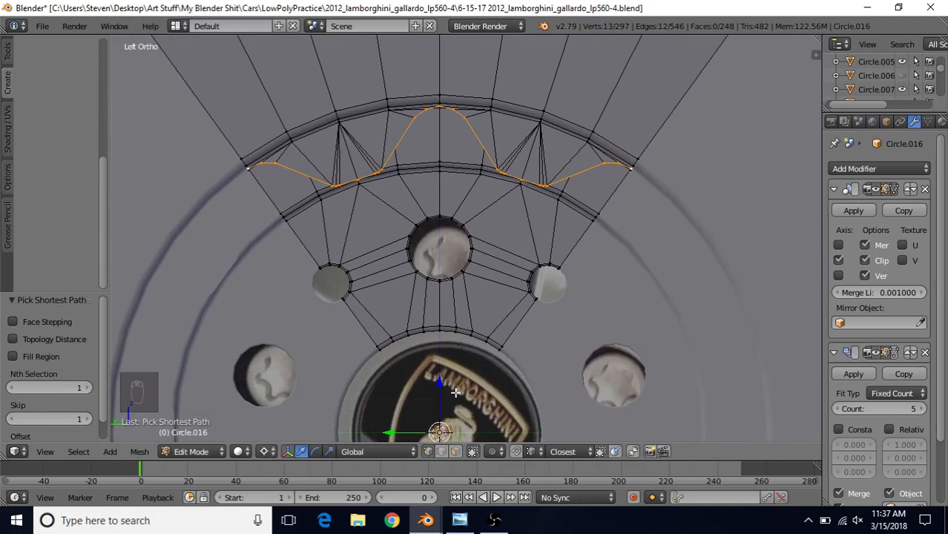
pyautogui.press('e')
pyautogui.rightClick(558, 180)
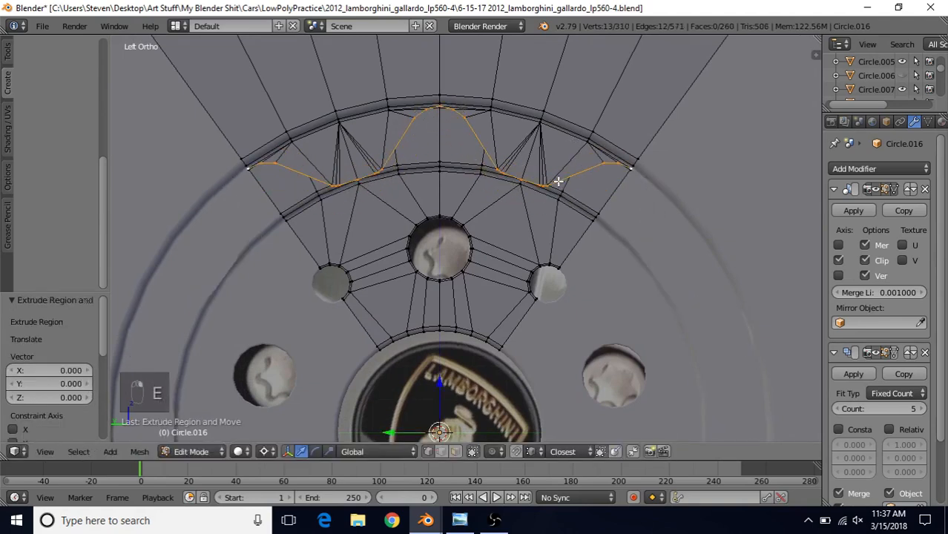
pyautogui.press('s')
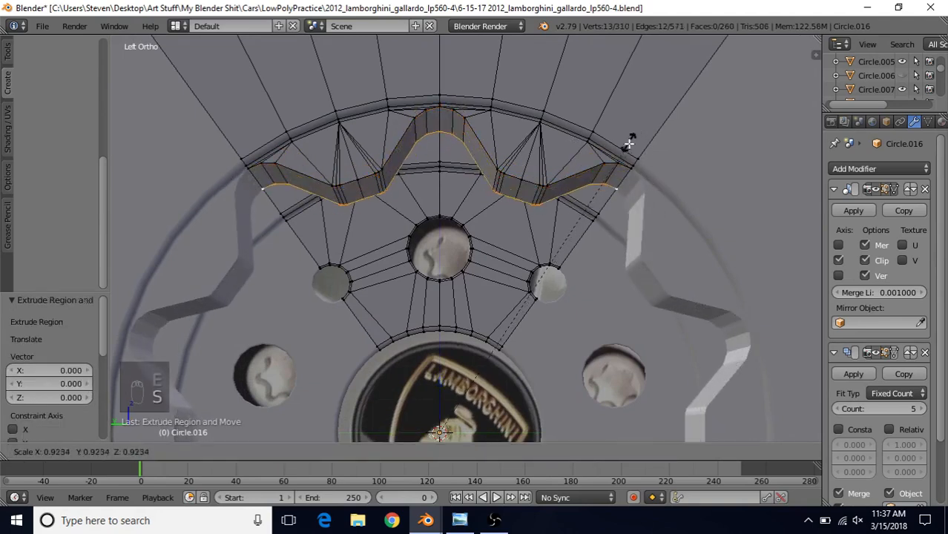
pyautogui.hotkey('shift', 'x')
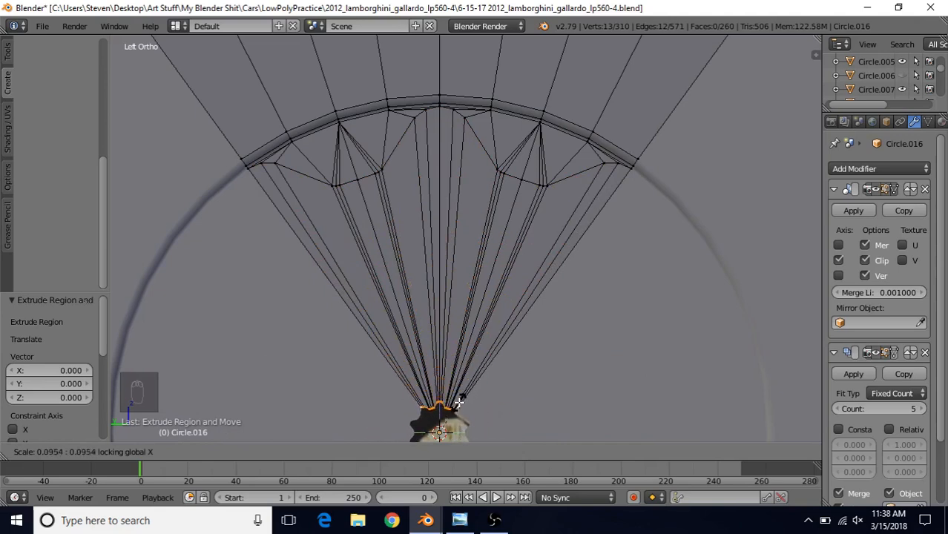
pyautogui.write('0')
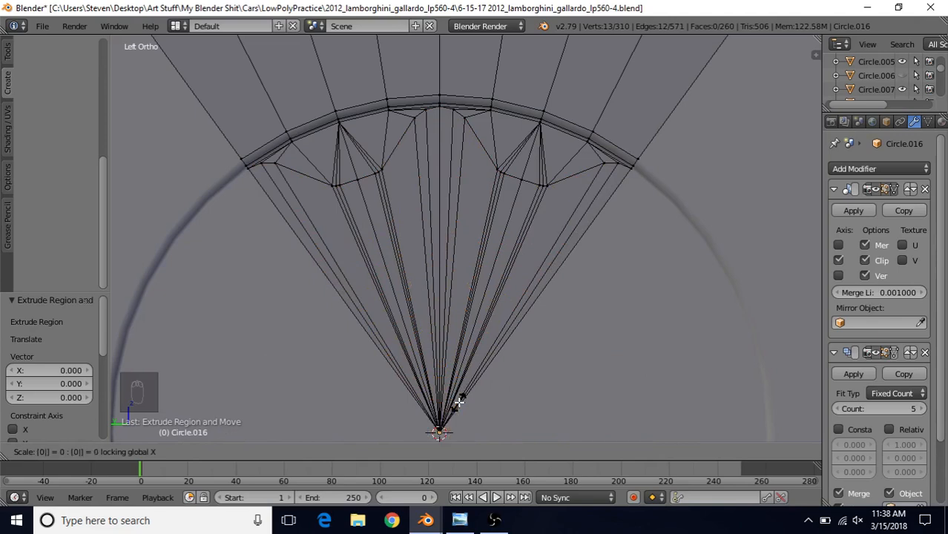
pyautogui.press('Return')
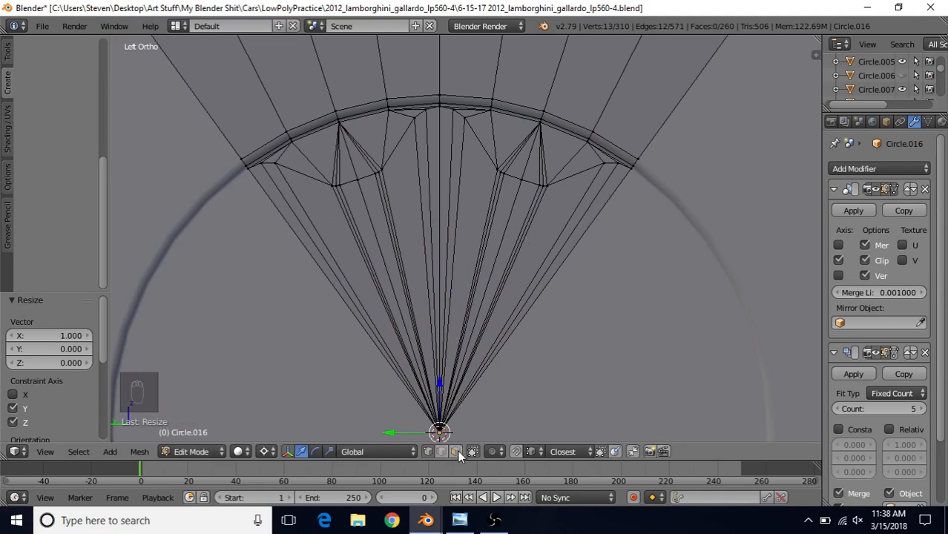
# Switch to face selection and select all the fan faces extruded from the lobed outline to the disc centre.
pyautogui.press('a')
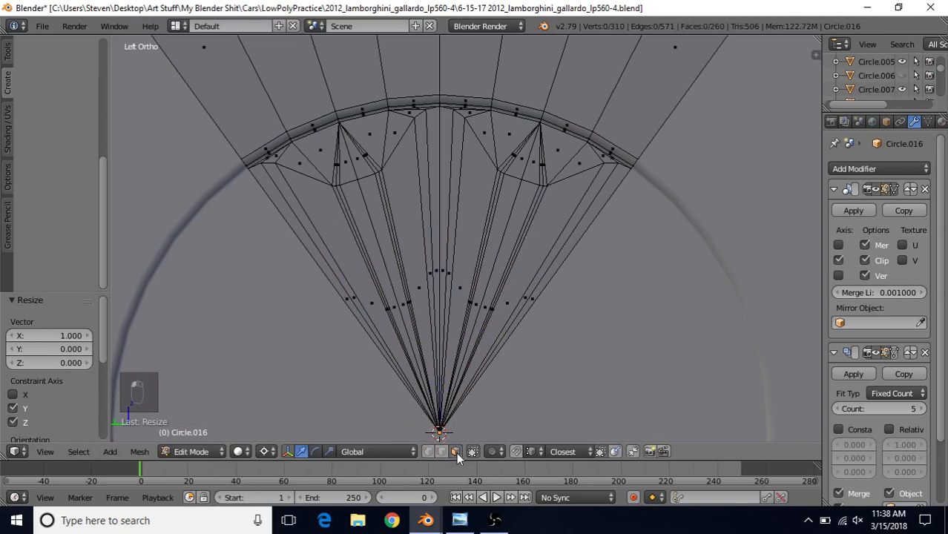
pyautogui.rightClick(462, 293)
pyautogui.press('c')
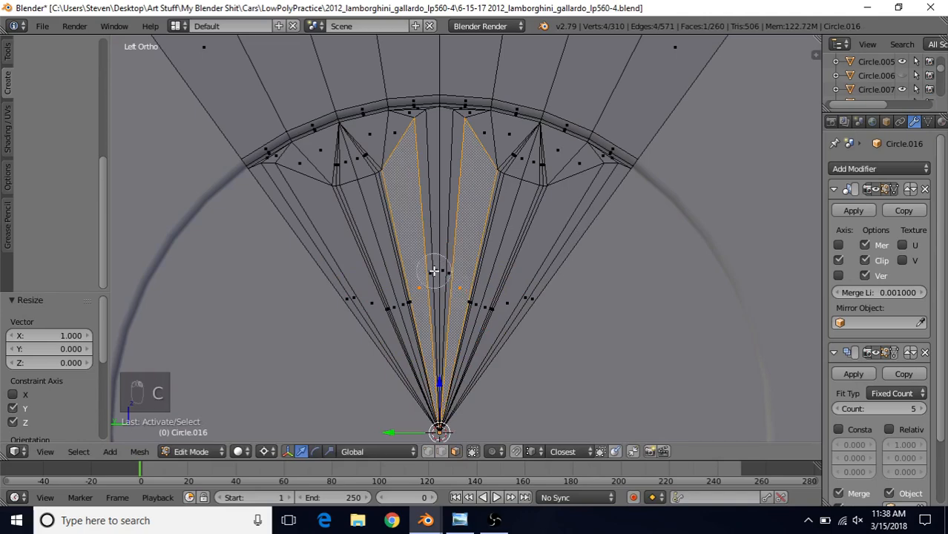
pyautogui.moveTo(434, 271); pyautogui.dragTo(535, 298)
pyautogui.rightClick(536, 300)
pyautogui.scroll(-4, 540, 348)
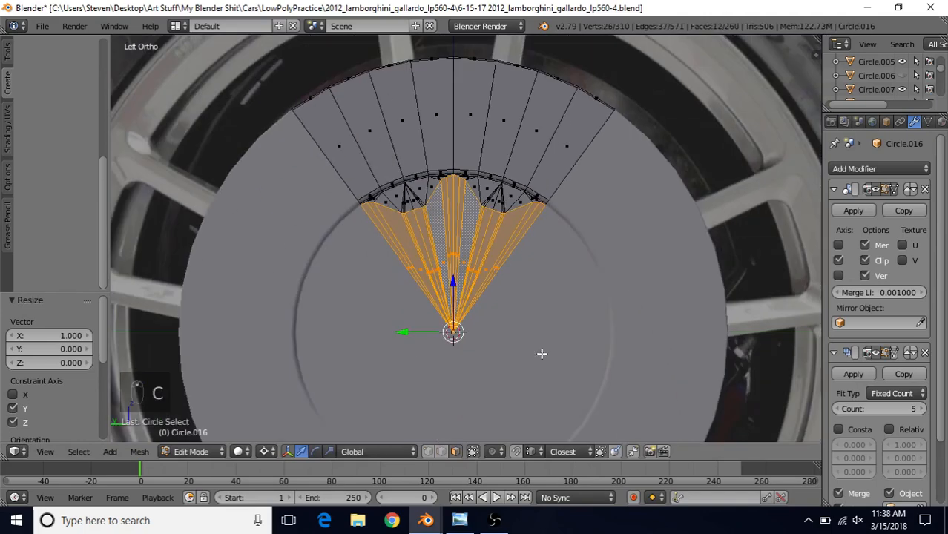
# Examine the selected fan faces from several angles in wireframe and solid shading.
pyautogui.press('z')
pyautogui.moveTo(552, 287); pyautogui.dragTo(459, 261, button='middle')
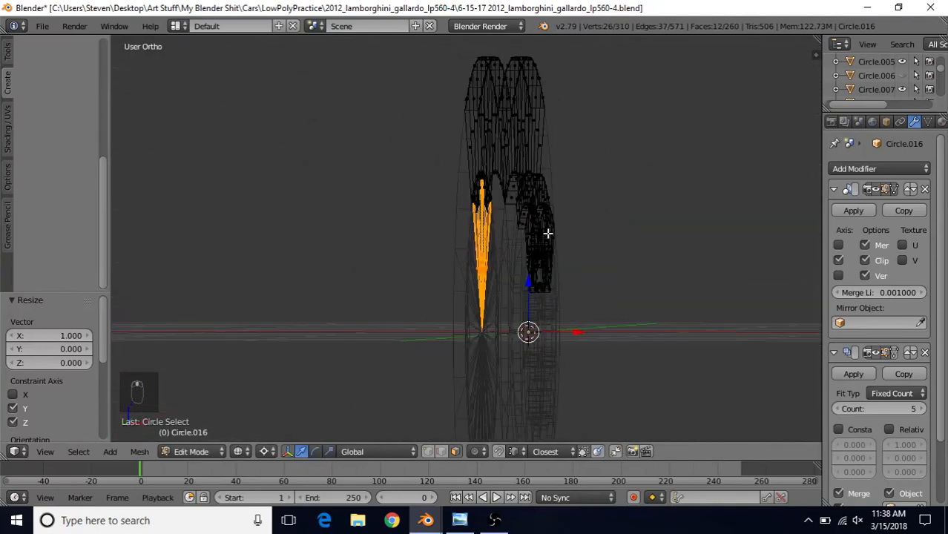
pyautogui.moveTo(502, 236)
pyautogui.mouseDown(button='middle')
pyautogui.moveTo(556, 253)
pyautogui.moveTo(554, 313)
pyautogui.mouseUp(button='middle')
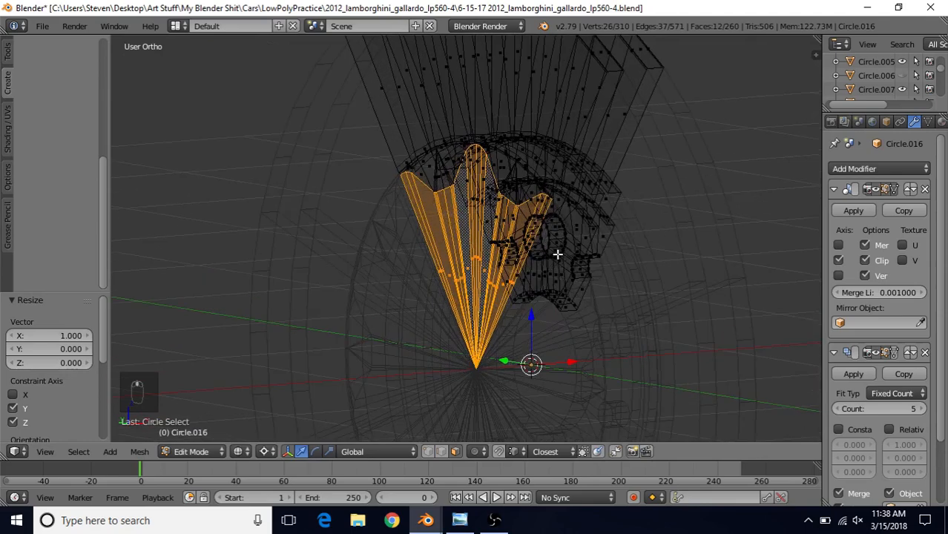
pyautogui.press('z')
pyautogui.moveTo(505, 271)
pyautogui.mouseDown(button='middle')
pyautogui.moveTo(486, 252)
pyautogui.moveTo(571, 273)
pyautogui.mouseUp(button='middle')
pyautogui.press('z')
pyautogui.press('z')
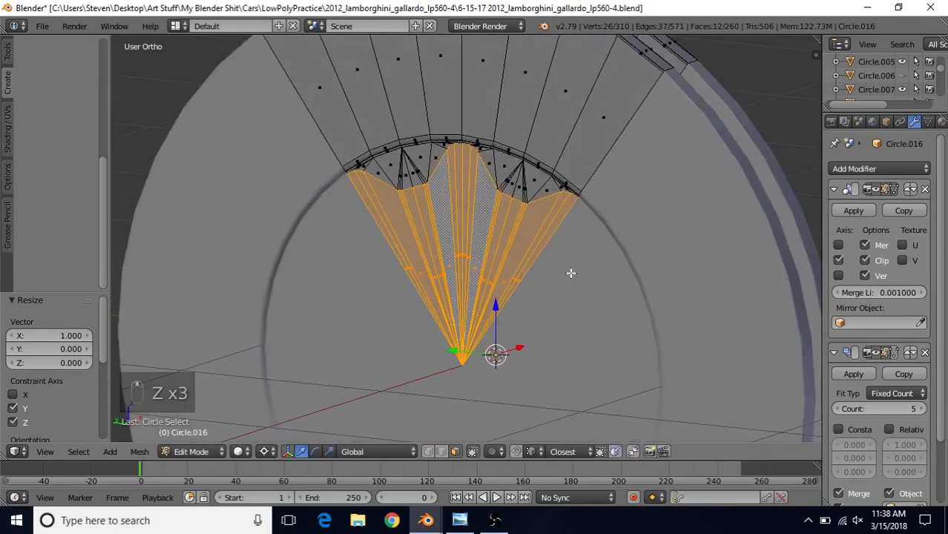
pyautogui.press('ctrl+KP_3')
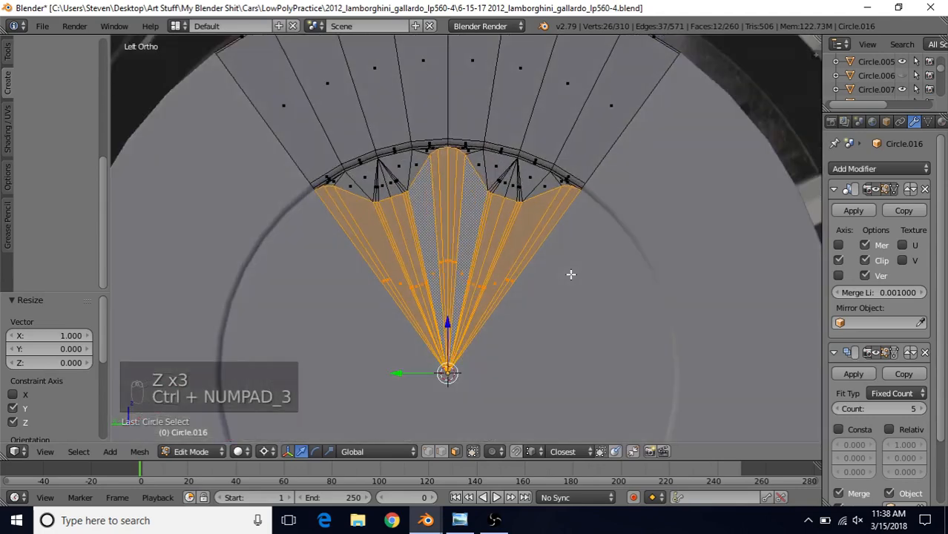
# Inset the selected fan faces with Boundary off and a thickness of 0.0067.
pyautogui.scroll(2, 571, 275)
pyautogui.press('i')
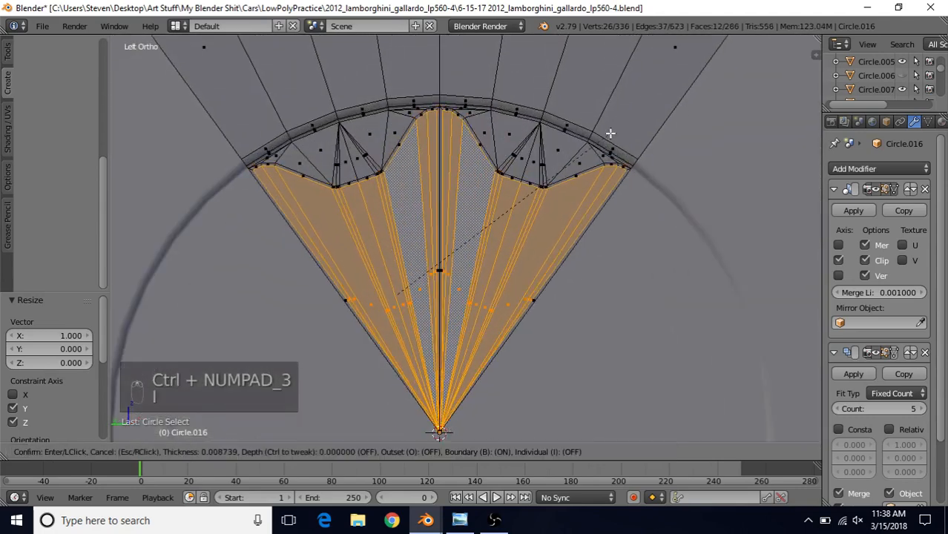
pyautogui.press('b')
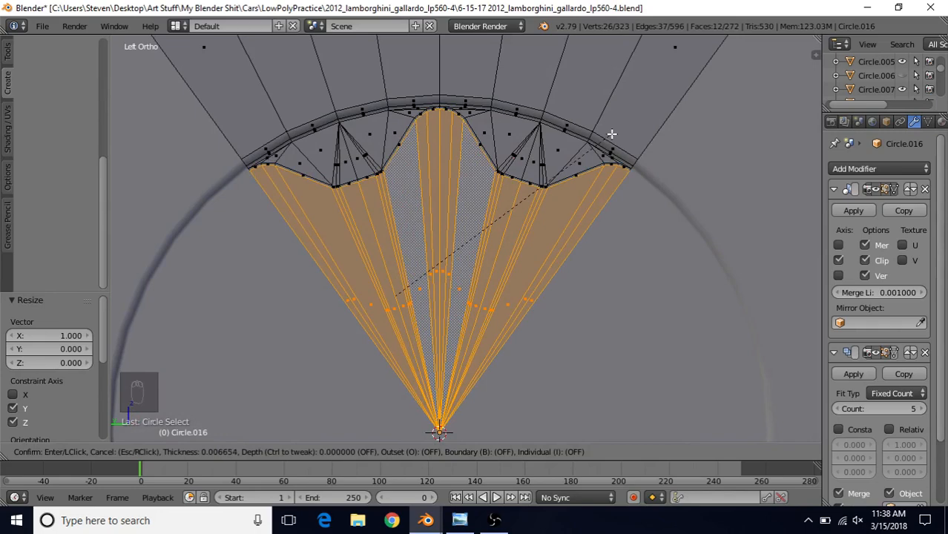
pyautogui.click(611, 133)
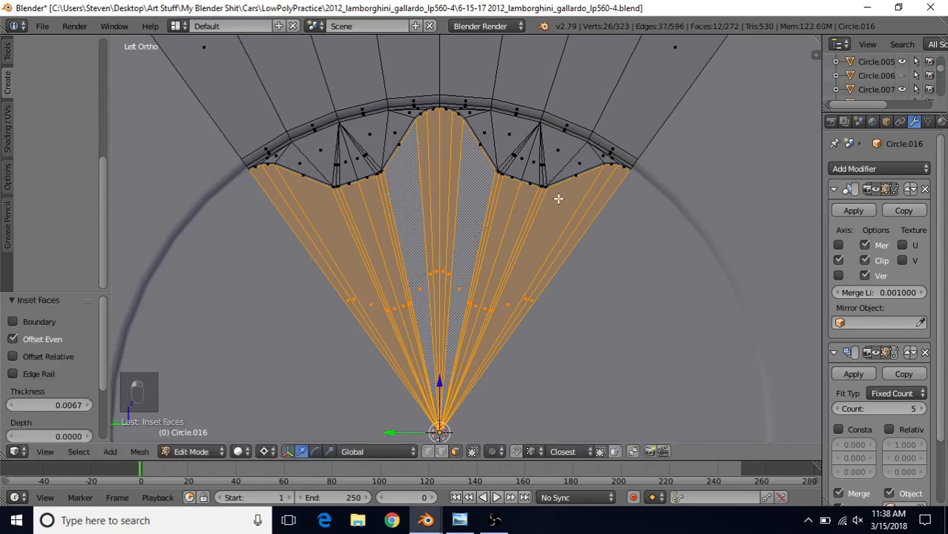
# Delete the fan faces inside the inset, keeping the narrow border along the lobed outline.
pyautogui.press('Delete')
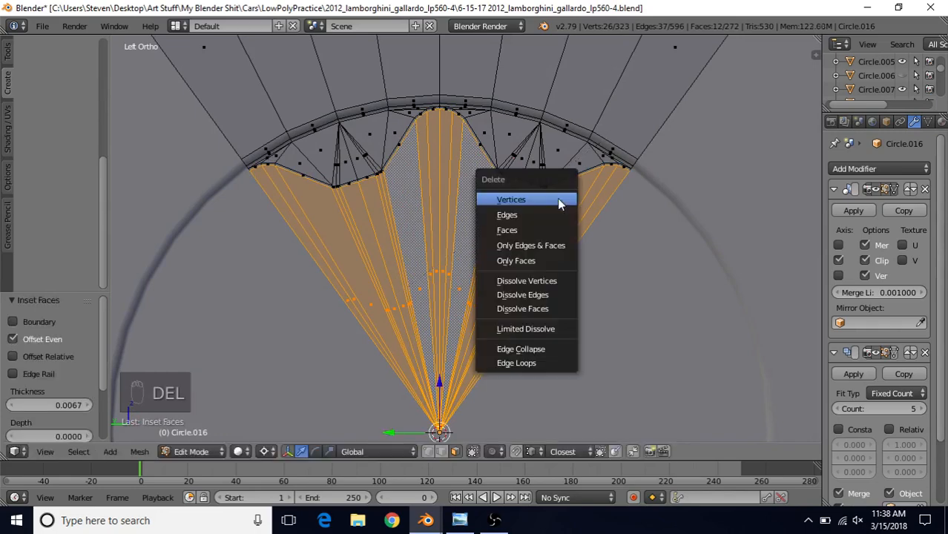
pyautogui.click(522, 232)
pyautogui.moveTo(510, 239); pyautogui.dragTo(433, 267, button='middle')
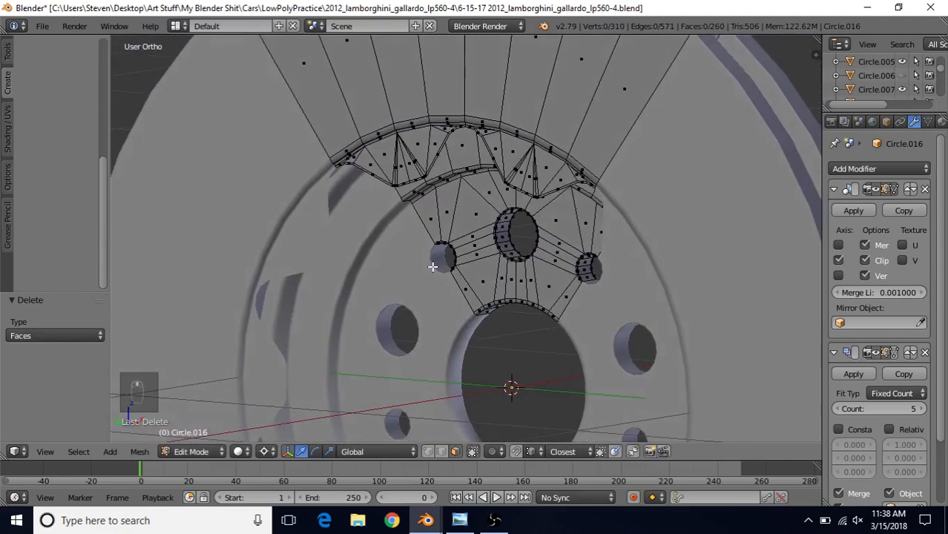
# Switch to vertex selection and hide the whole linked disc part carrying the hub and bolt holes, leaving only the lobed part.
pyautogui.scroll(6, 433, 267)
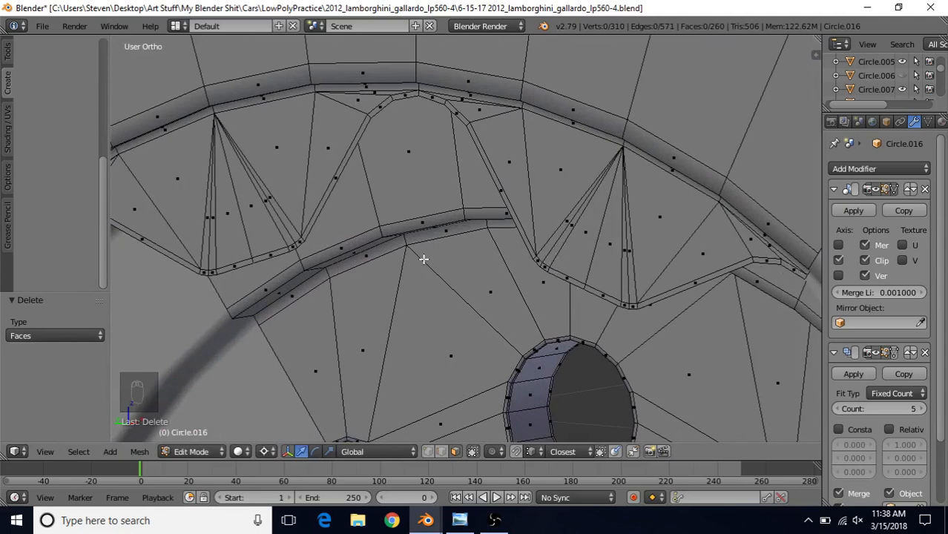
pyautogui.scroll(-3, 422, 252)
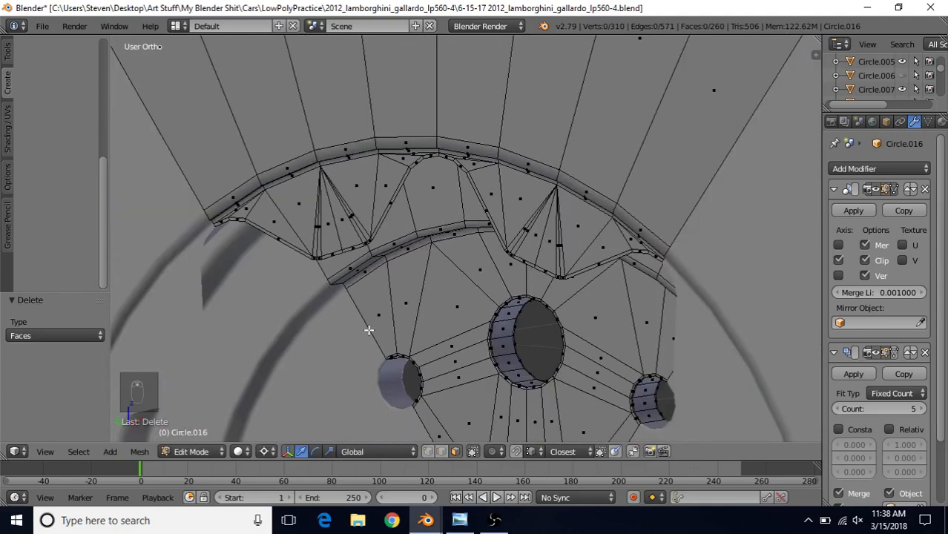
pyautogui.scroll(-4, 368, 328)
pyautogui.moveTo(368, 328); pyautogui.dragTo(482, 232, button='middle')
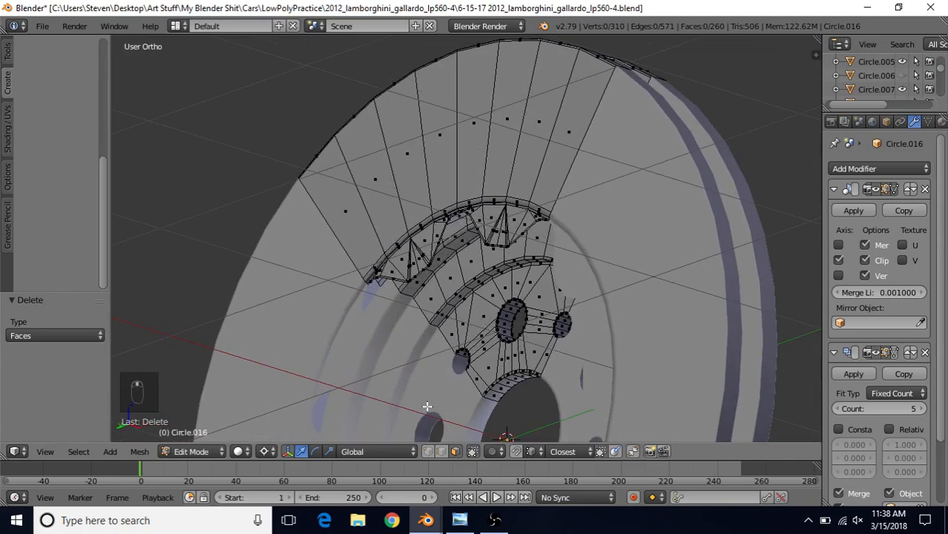
pyautogui.click(428, 451)
pyautogui.moveTo(479, 279); pyautogui.dragTo(432, 237, button='middle')
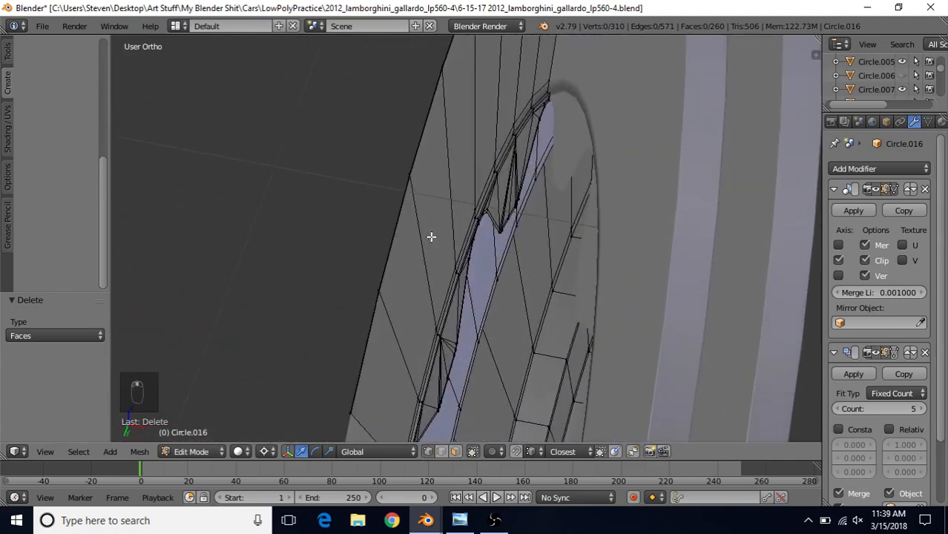
pyautogui.scroll(-3, 519, 234)
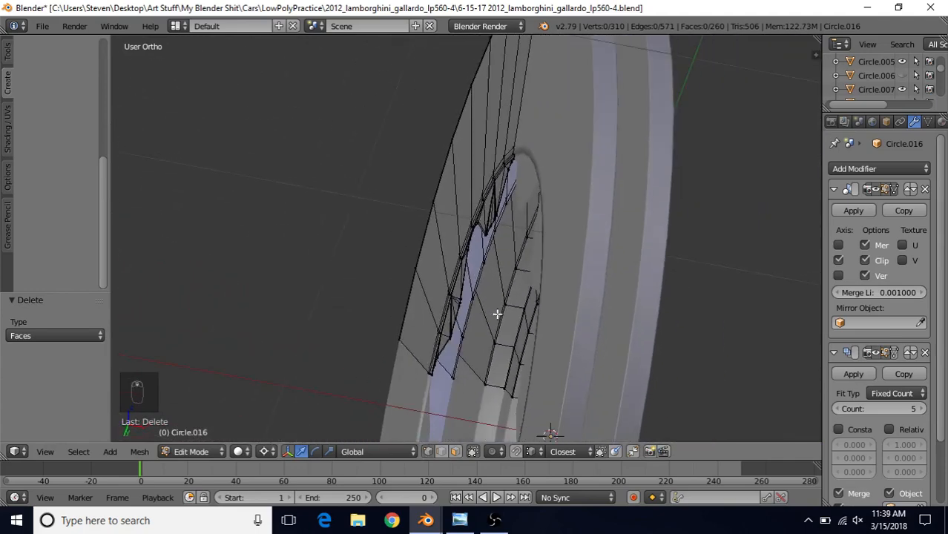
pyautogui.moveTo(497, 313); pyautogui.dragTo(554, 236, button='middle')
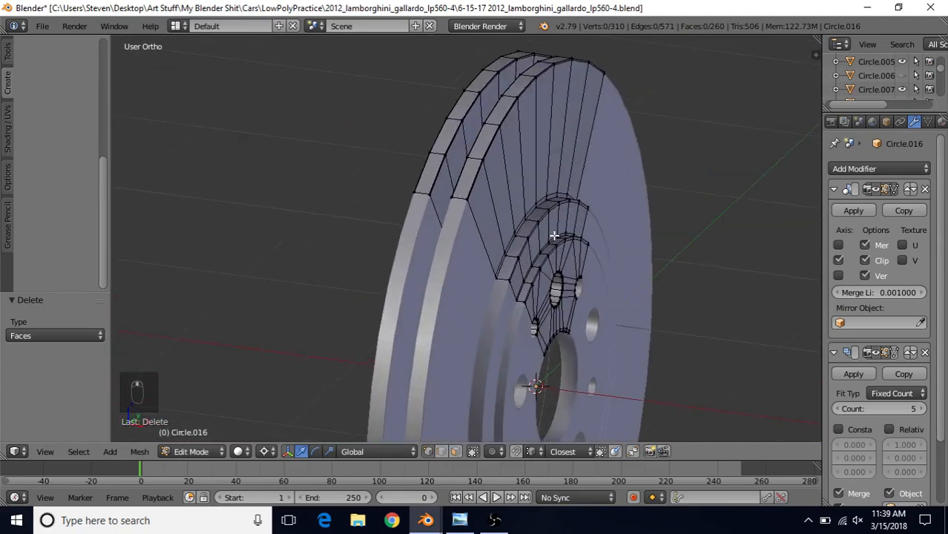
pyautogui.rightClick(502, 160)
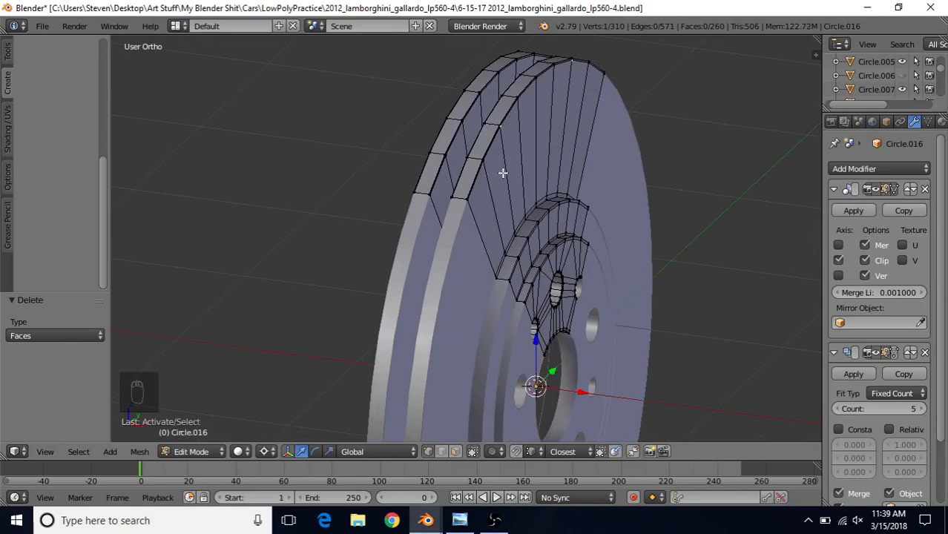
pyautogui.hotkey('ctrl', 'l')
pyautogui.press('h')
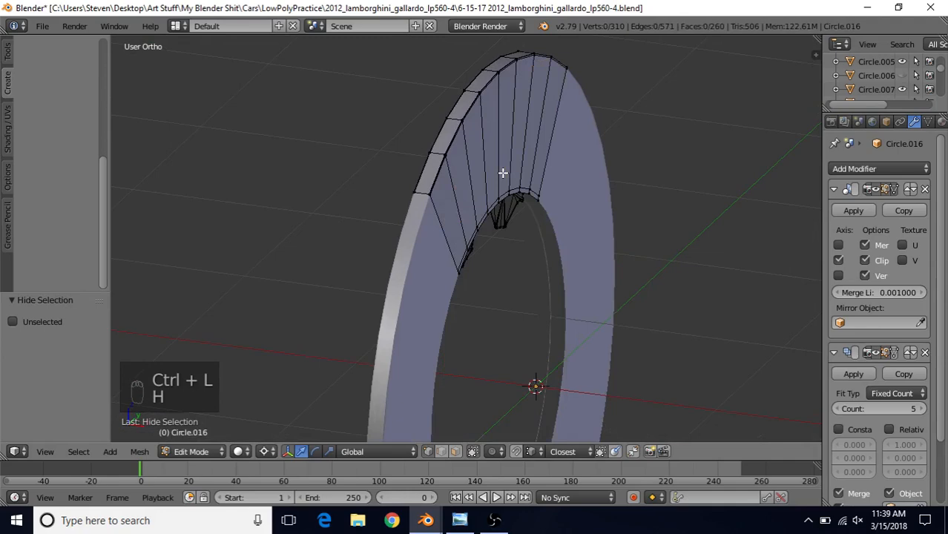
# Select the inner lobed edge loop of the narrow border and extrude it in place.
pyautogui.scroll(4, 495, 211)
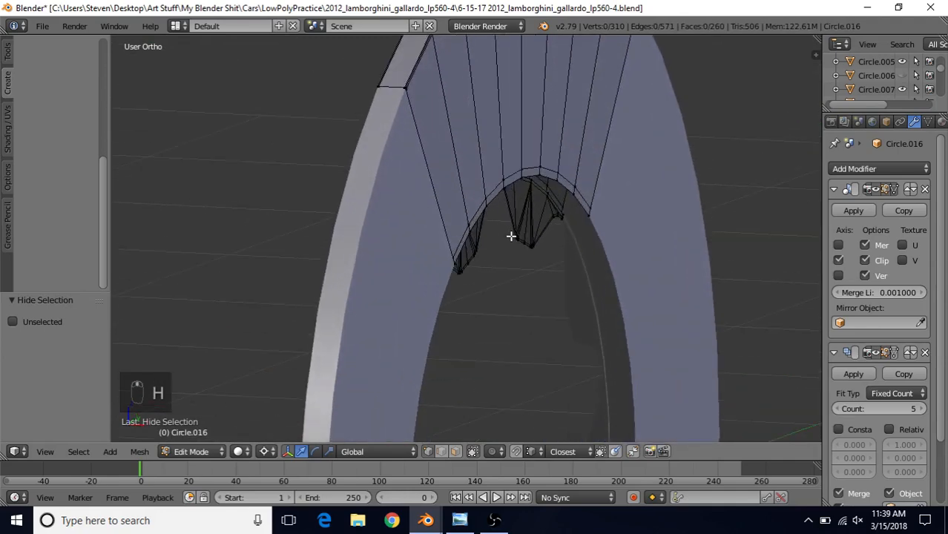
pyautogui.moveTo(589, 217); pyautogui.dragTo(574, 259, button='middle')
pyautogui.keyDown('alt'); pyautogui.rightClick(458, 217); pyautogui.keyUp('alt')
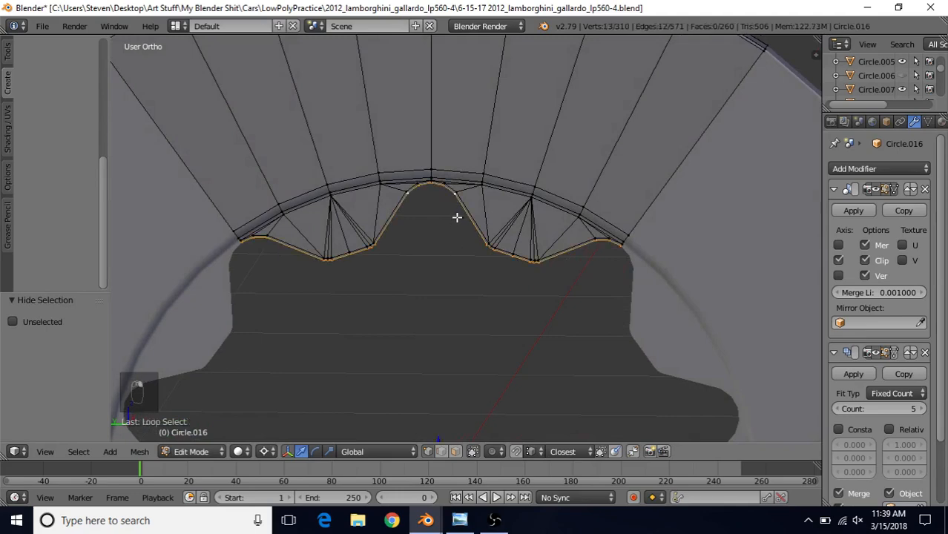
pyautogui.press('e')
pyautogui.rightClick(488, 172)
# Set the pivot point to Median Point and move the extruded lobed edge 0.083 along X.
pyautogui.scroll(-2, 521, 224)
pyautogui.moveTo(536, 204); pyautogui.dragTo(271, 404, button='middle')
pyautogui.click(264, 452)
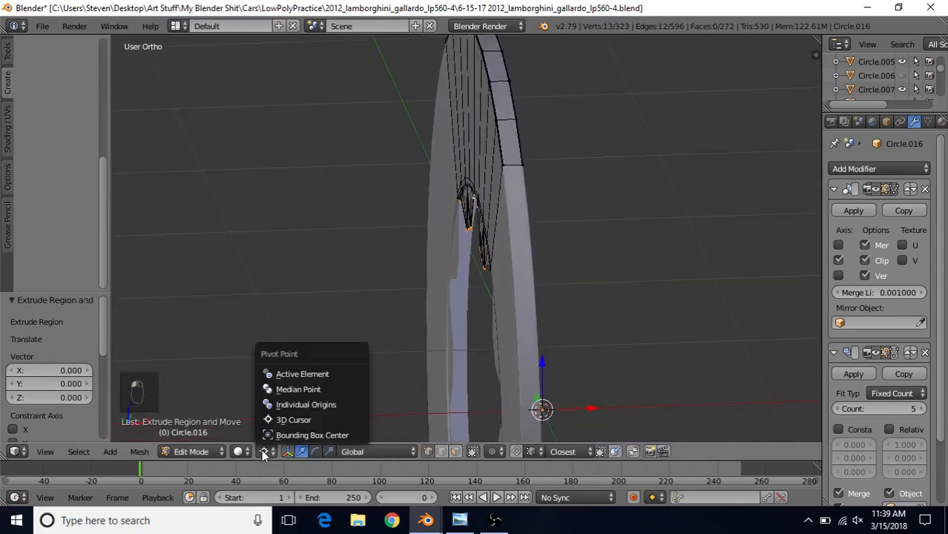
pyautogui.click(296, 389)
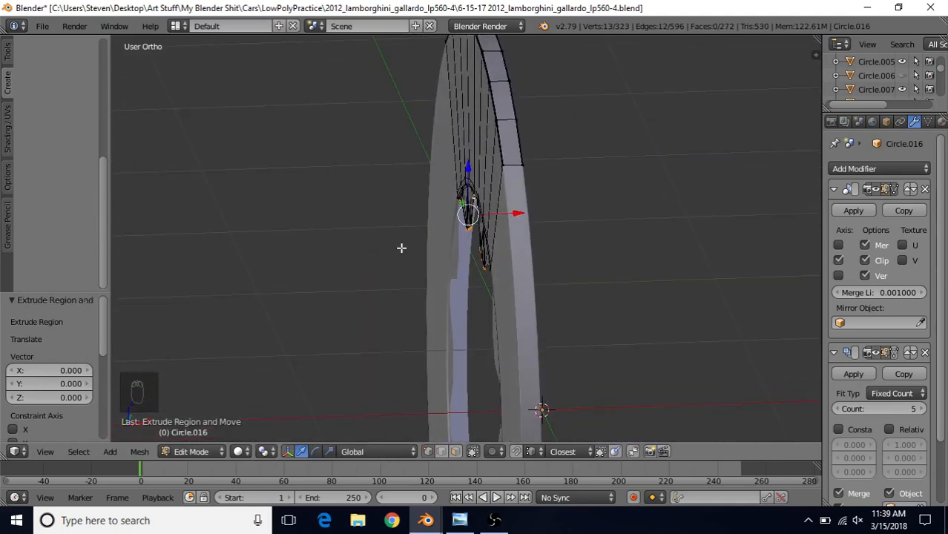
pyautogui.moveTo(402, 248); pyautogui.dragTo(485, 234, button='middle')
pyautogui.scroll(1, 466, 227)
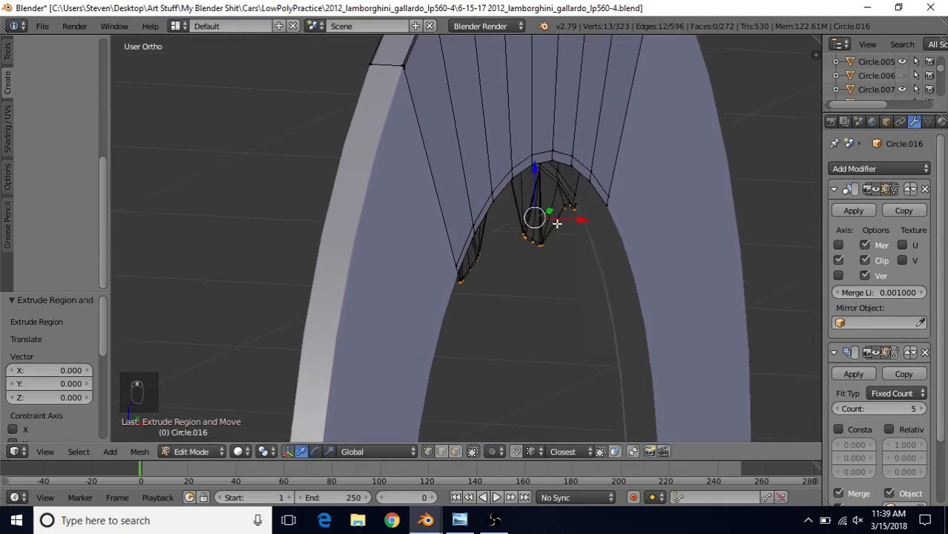
pyautogui.moveTo(575, 222); pyautogui.dragTo(590, 183)
# Select the outer edge of the narrow lobed border from the central lobe's crest to the end vertex as a shortest path.
pyautogui.moveTo(548, 266); pyautogui.dragTo(705, 254, button='middle')
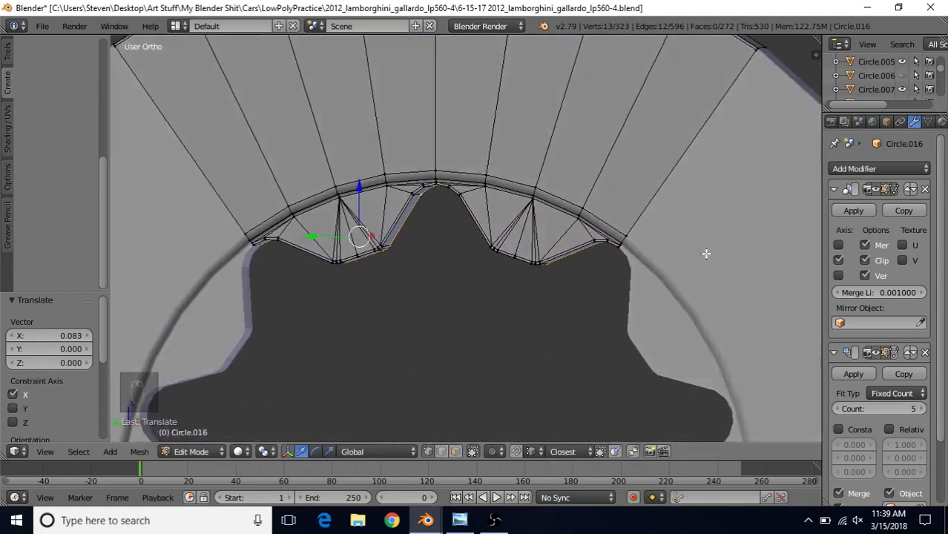
pyautogui.scroll(2, 570, 281)
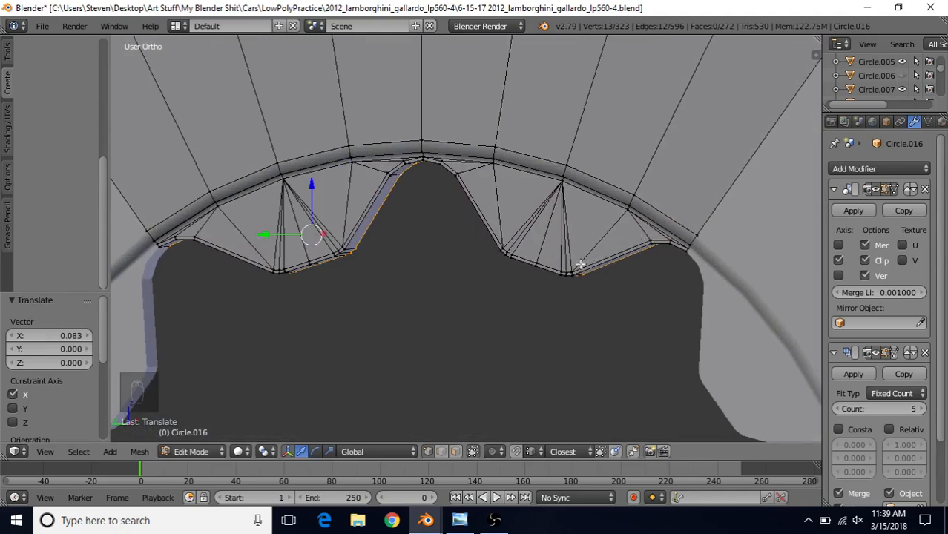
pyautogui.scroll(3, 494, 218)
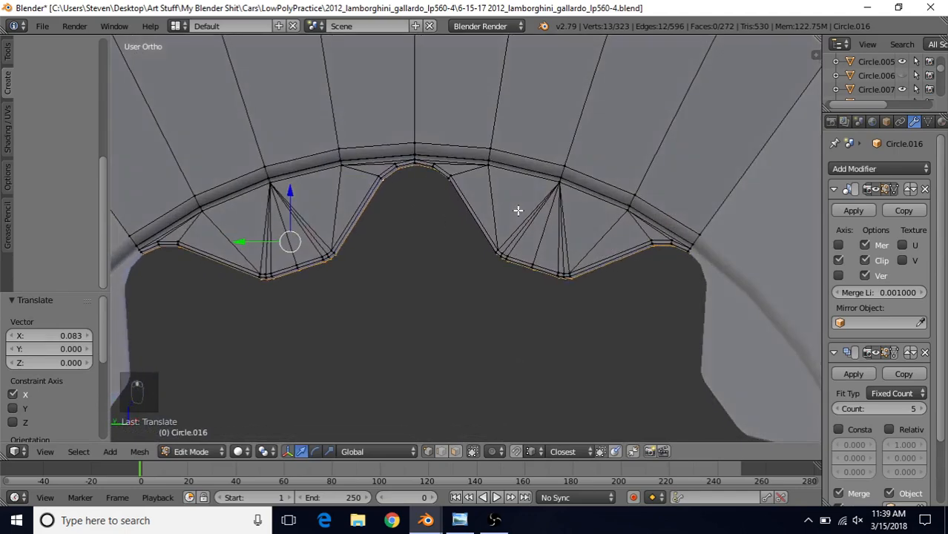
pyautogui.rightClick(390, 129)
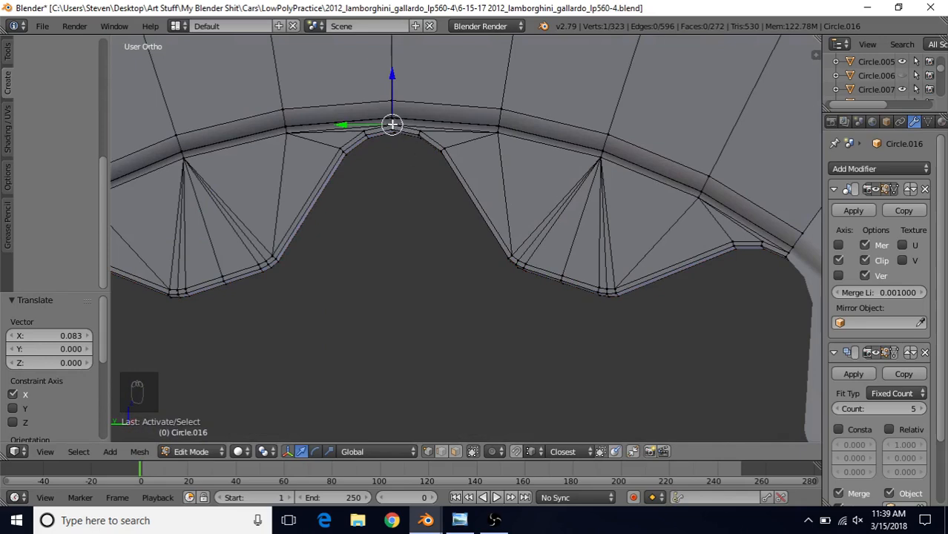
pyautogui.keyDown('ctrl'); pyautogui.rightClick(527, 258); pyautogui.keyUp('ctrl')
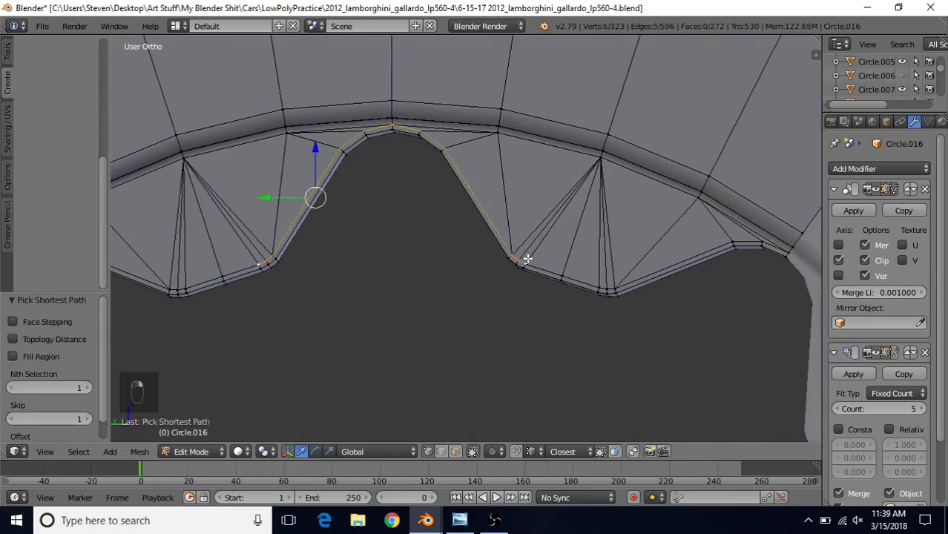
pyautogui.keyDown('ctrl'); pyautogui.rightClick(614, 288); pyautogui.keyUp('ctrl')
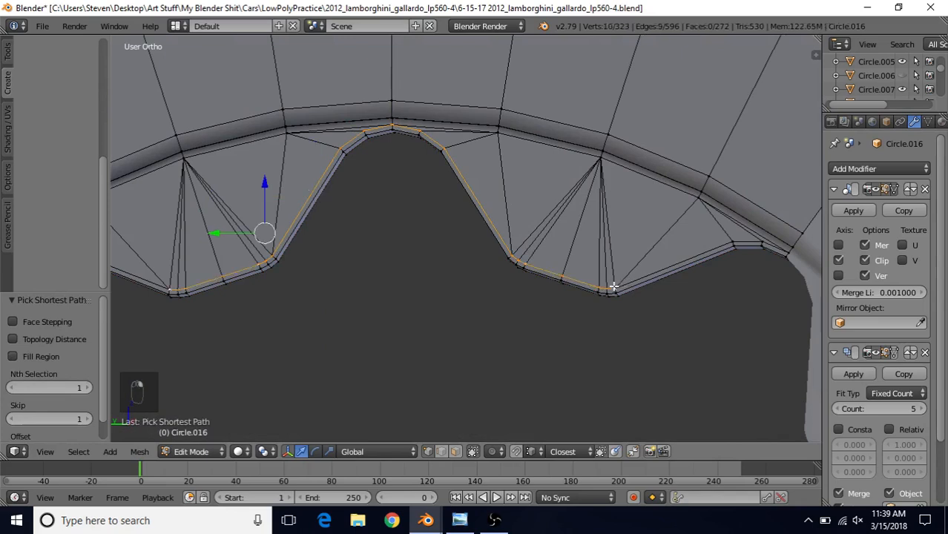
pyautogui.keyDown('ctrl'); pyautogui.rightClick(768, 242); pyautogui.keyUp('ctrl')
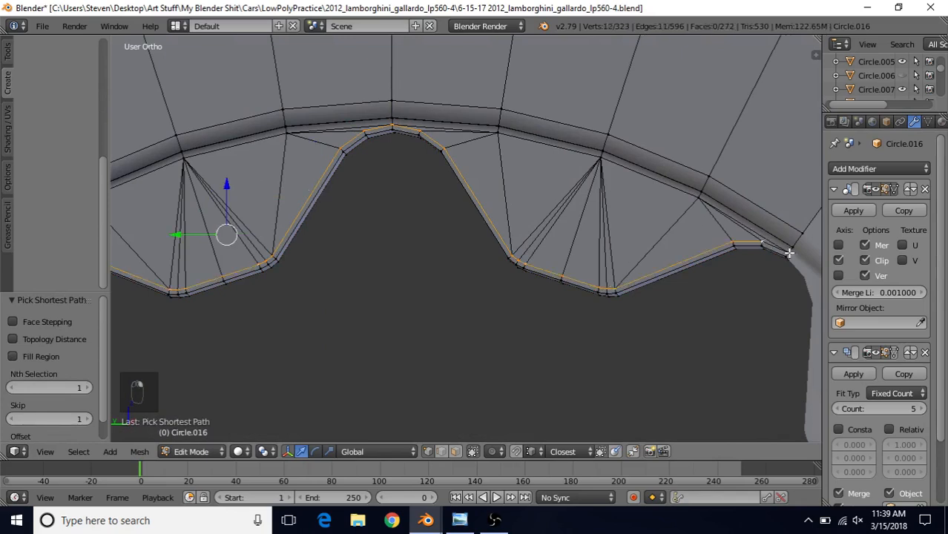
pyautogui.keyDown('ctrl'); pyautogui.rightClick(788, 253); pyautogui.keyUp('ctrl')
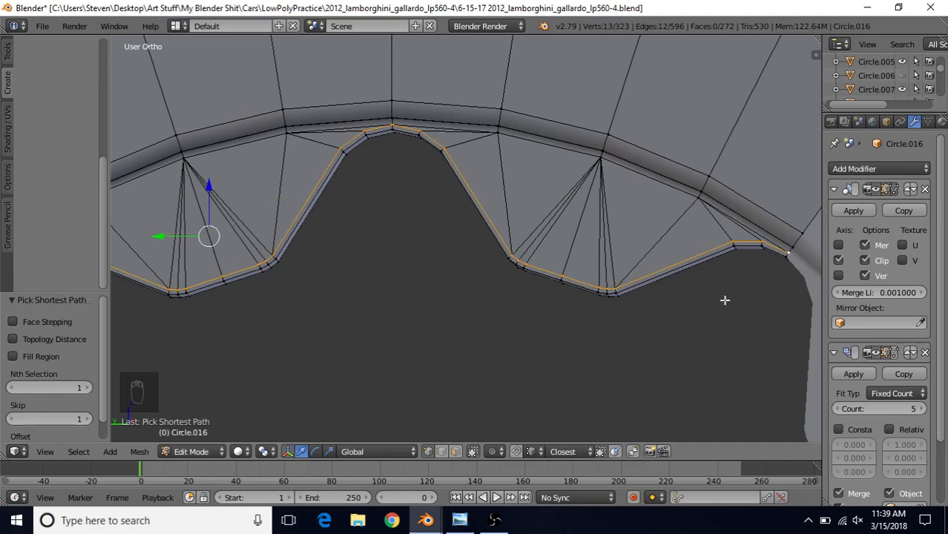
# Duplicate the selected lobed border edge and move the copy 0.083 along X, level with the extruded edge.
pyautogui.scroll(-5, 656, 271)
pyautogui.moveTo(656, 272); pyautogui.dragTo(507, 258, button='middle')
pyautogui.scroll(3, 507, 258)
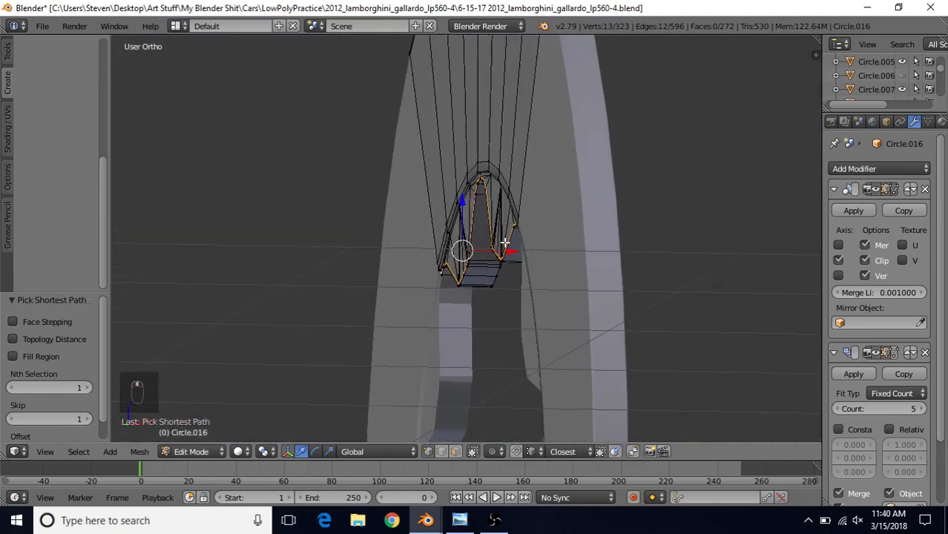
pyautogui.hotkey('shift', 'd')
pyautogui.rightClick(493, 229)
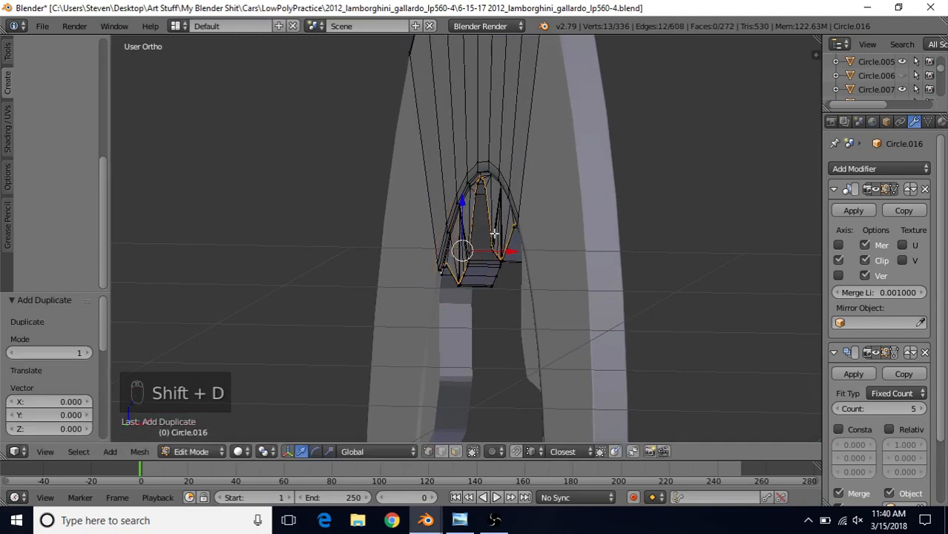
pyautogui.moveTo(545, 246); pyautogui.dragTo(504, 254, button='middle')
pyautogui.scroll(2, 505, 254)
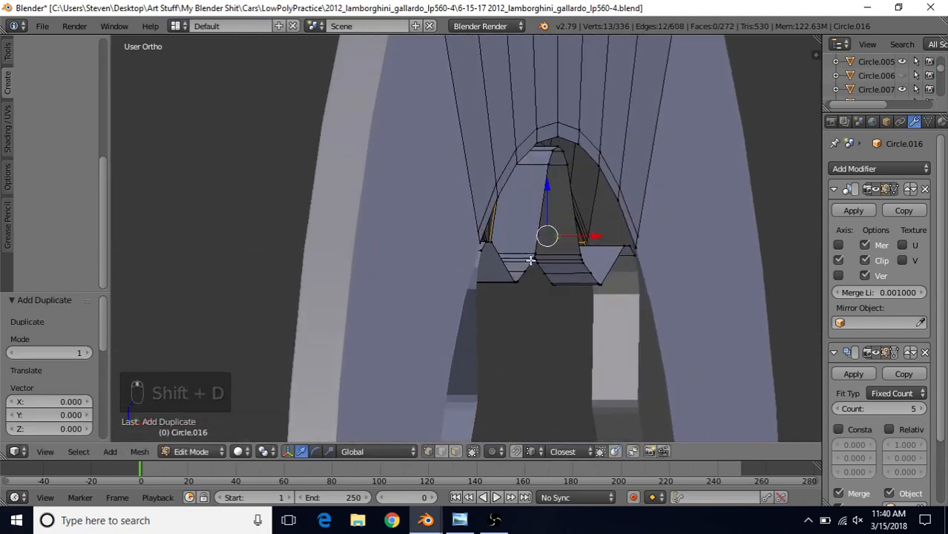
pyautogui.press('g')
pyautogui.press('x')
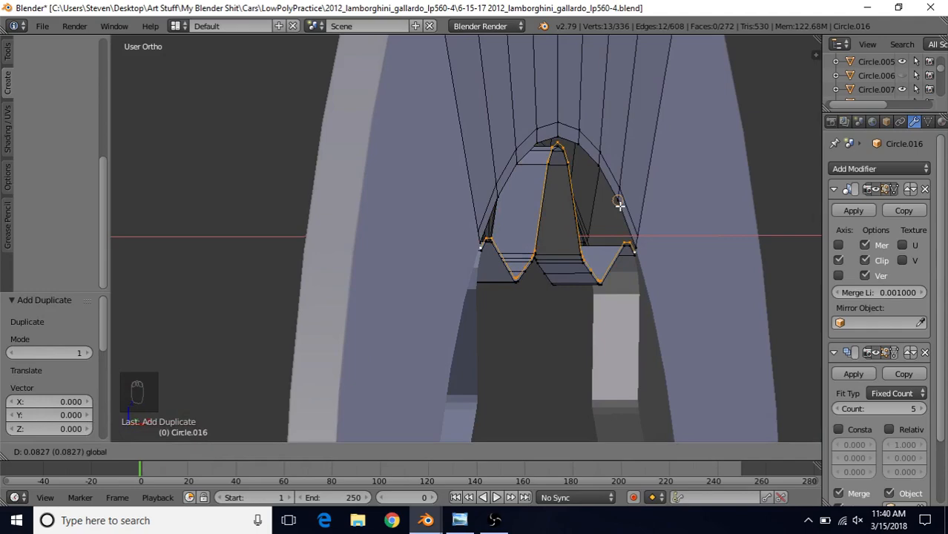
pyautogui.click(620, 206)
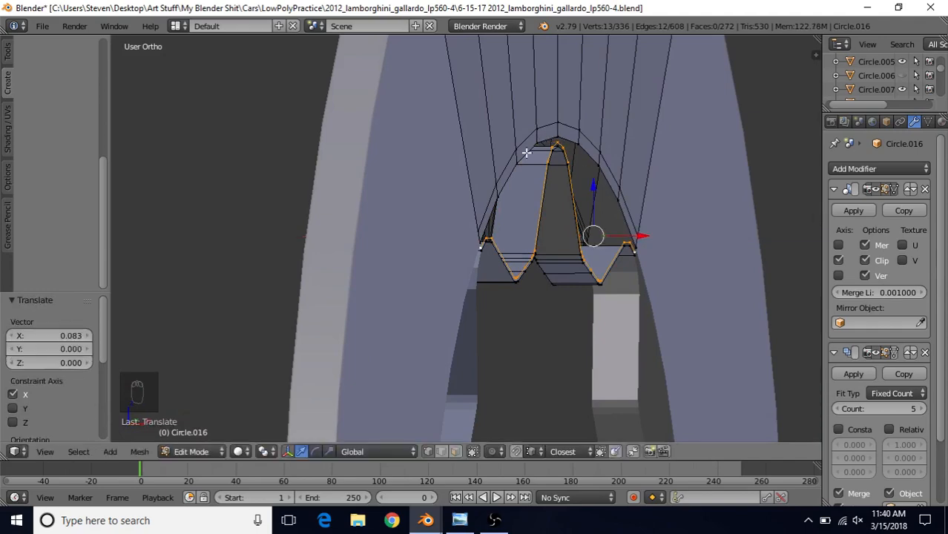
# Add the extruded lobed edge to the selection and bridge it to the duplicated edge with Bridge Edge Loops.
pyautogui.moveTo(591, 247); pyautogui.dragTo(508, 233, button='middle')
pyautogui.scroll(4, 518, 224)
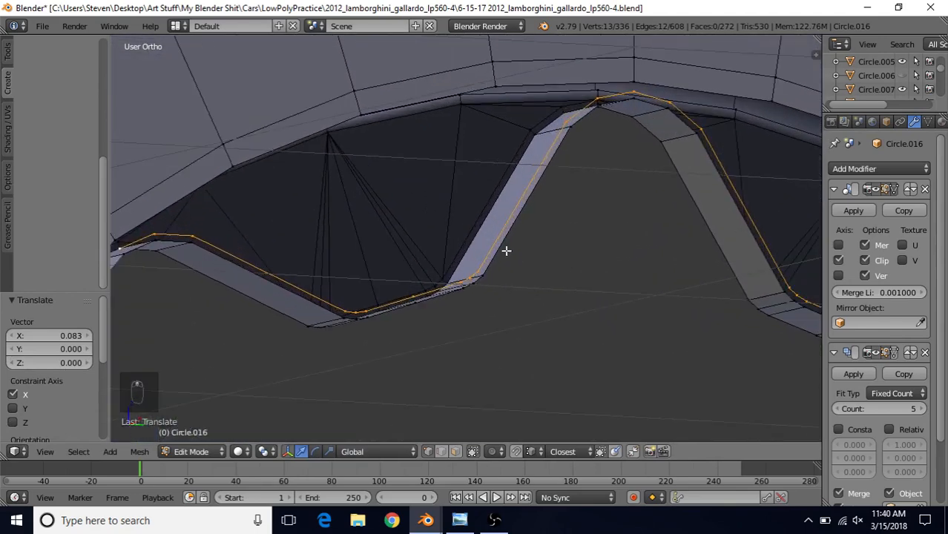
pyautogui.keyDown('alt'); pyautogui.keyDown('shift'); pyautogui.rightClick(505, 250); pyautogui.keyUp('shift'); pyautogui.keyUp('alt')
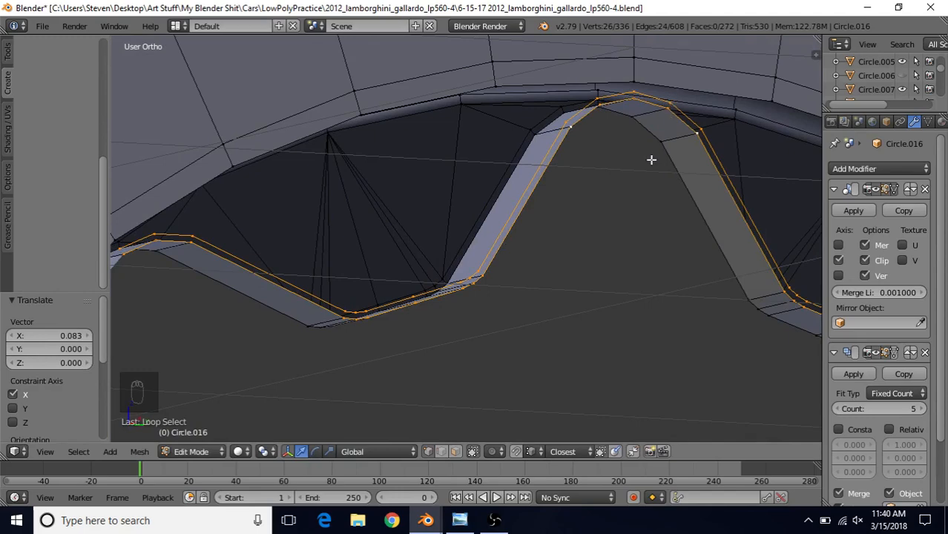
pyautogui.hotkey('shift', 'q')
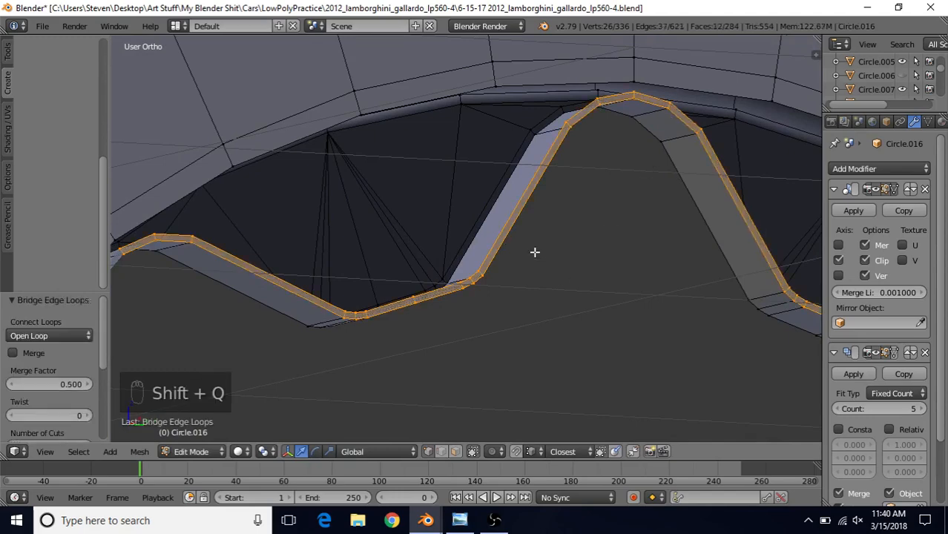
pyautogui.scroll(-2, 555, 220)
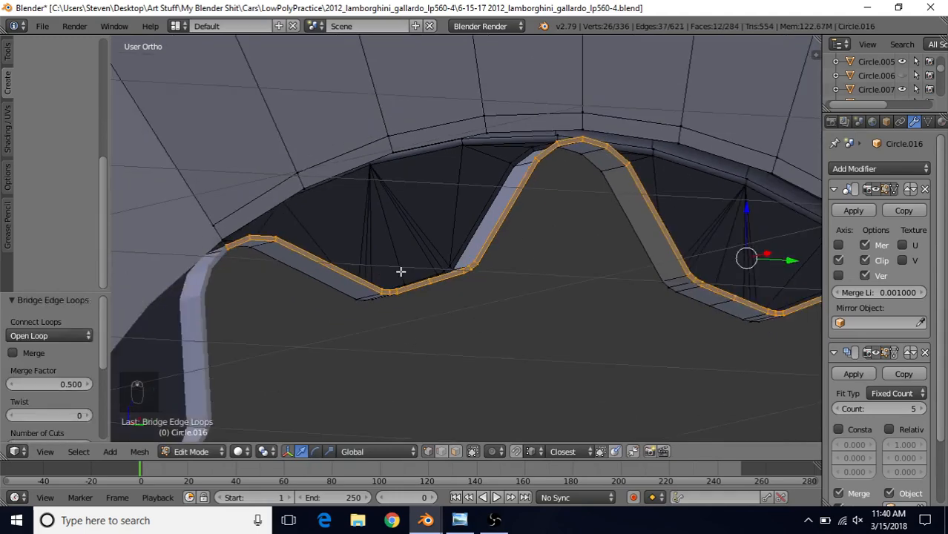
pyautogui.scroll(-1, 400, 279)
pyautogui.click(140, 454)
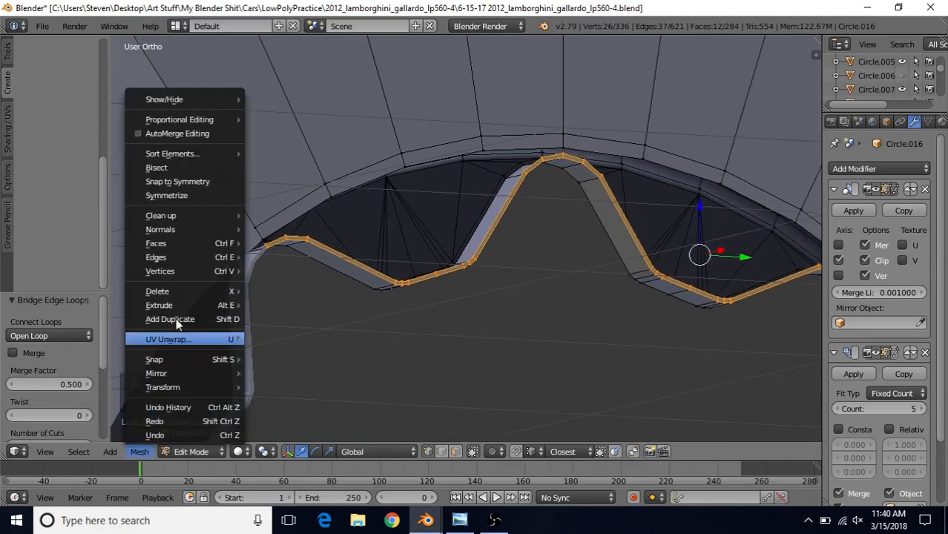
pyautogui.moveTo(184, 259)
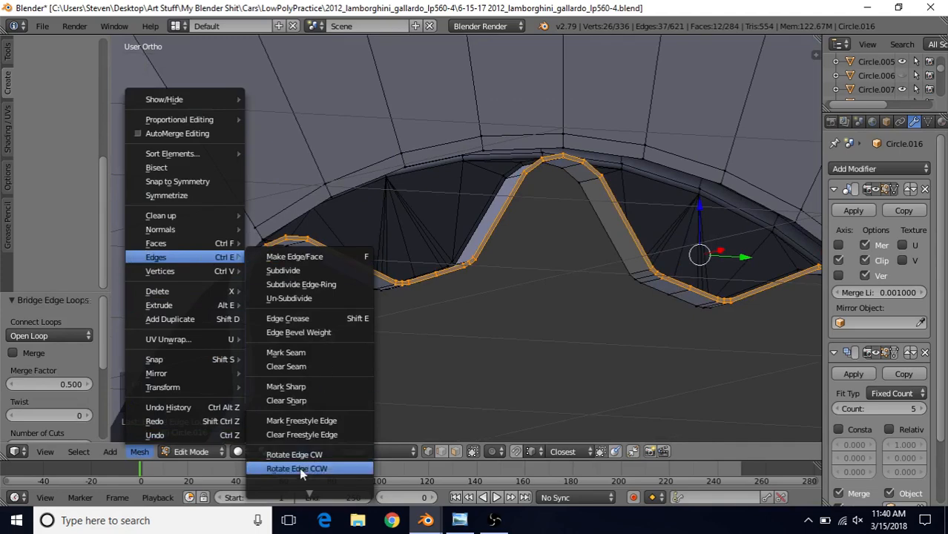
pyautogui.moveTo(300, 496)
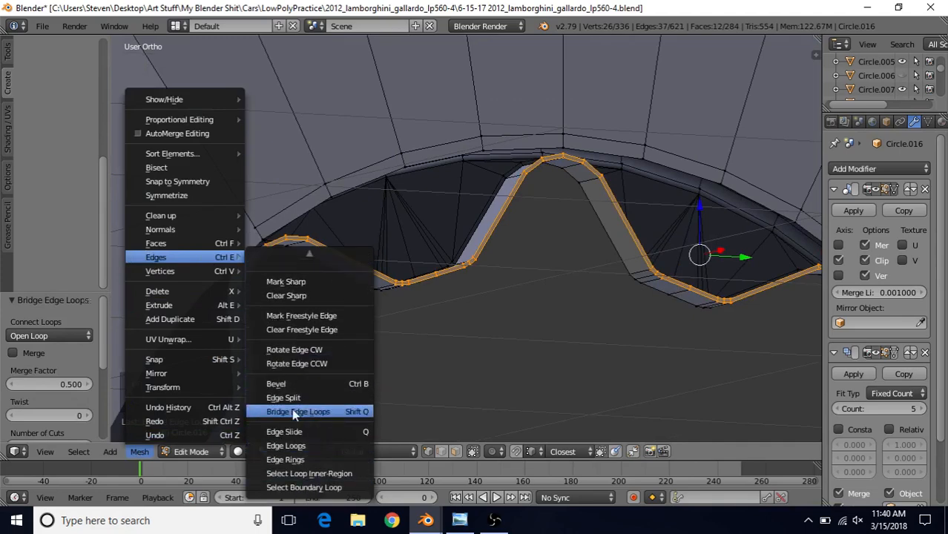
pyautogui.click(309, 412)
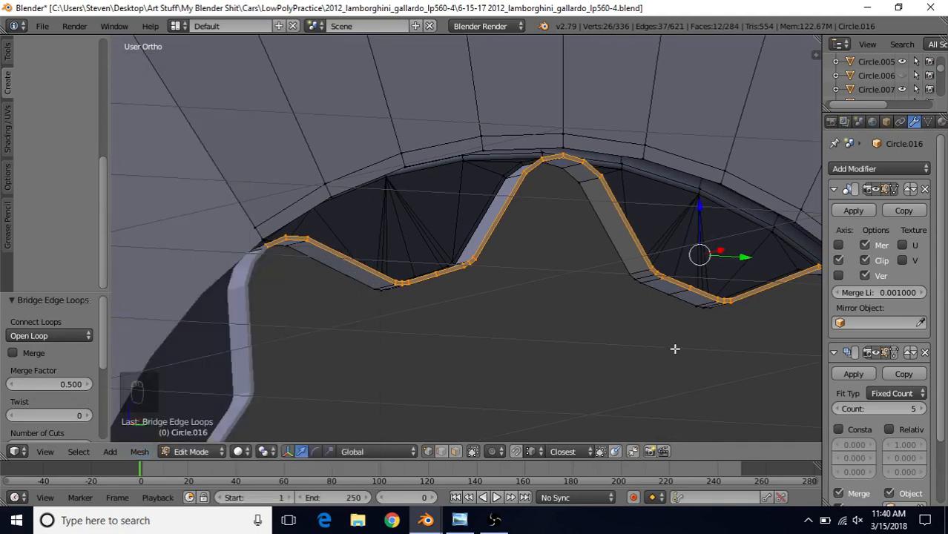
# Select the outer lobed edge of the bridged strip together with the disc's nearby inner ring edge as edge loops.
pyautogui.moveTo(508, 275); pyautogui.dragTo(482, 178, button='middle')
pyautogui.keyDown('alt'); pyautogui.rightClick(517, 149); pyautogui.keyUp('alt')
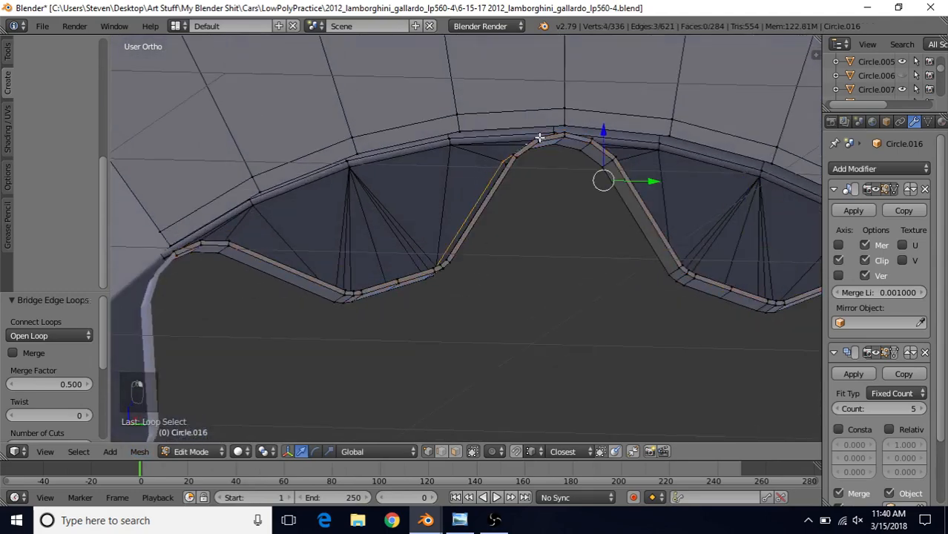
pyautogui.keyDown('alt'); pyautogui.keyDown('shift'); pyautogui.rightClick(544, 137); pyautogui.keyUp('shift'); pyautogui.keyUp('alt')
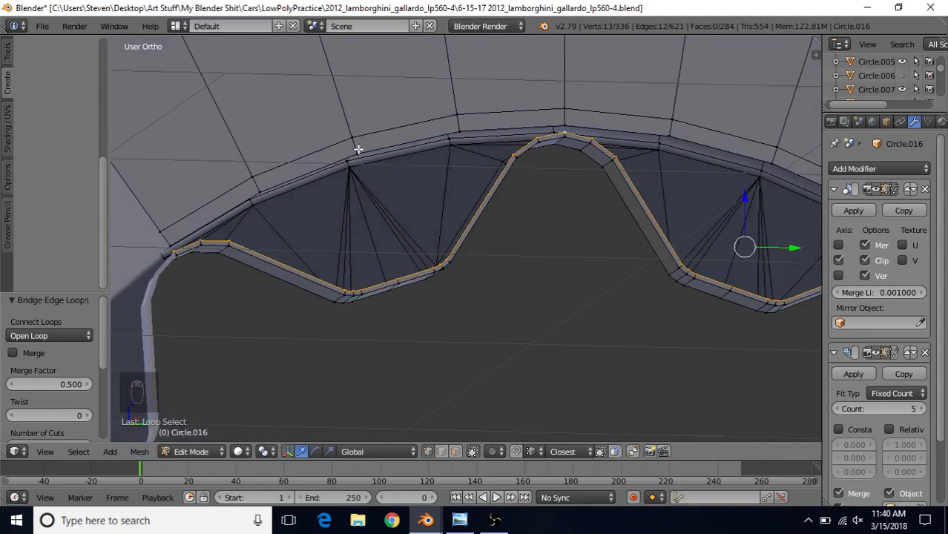
pyautogui.keyDown('alt'); pyautogui.keyDown('shift'); pyautogui.rightClick(490, 130); pyautogui.keyUp('shift'); pyautogui.keyUp('alt')
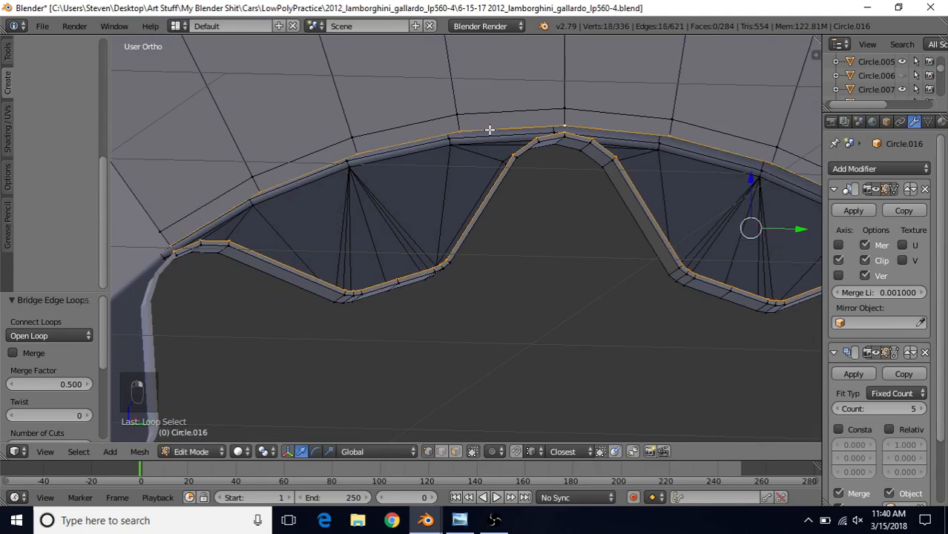
# Bridge the selected lobed edge to the disc's inner ring edge with Bridge Edge Loops.
pyautogui.scroll(-1, 465, 242)
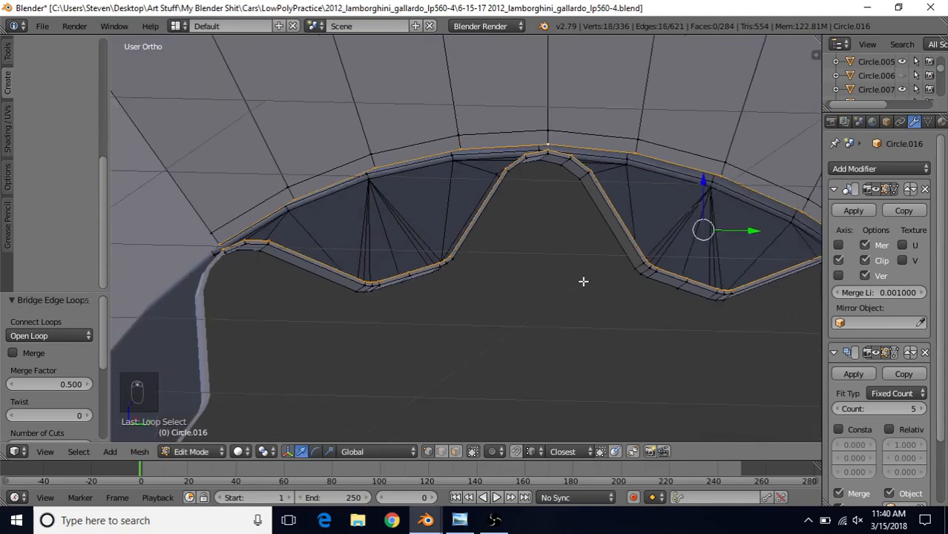
pyautogui.keyDown('shift'); pyautogui.moveTo(583, 282); pyautogui.dragTo(469, 281, button='middle'); pyautogui.keyUp('shift')
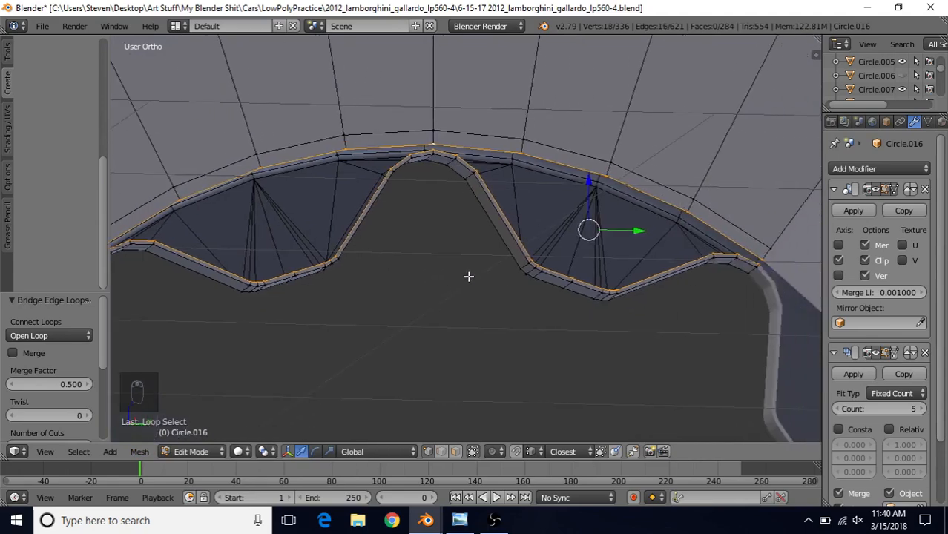
pyautogui.hotkey('shift', 'q')
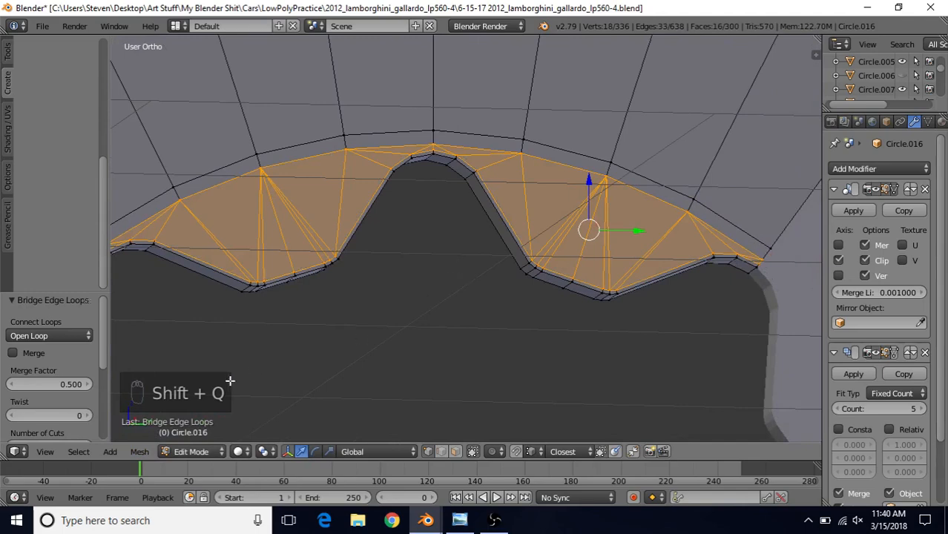
pyautogui.click(140, 452)
pyautogui.moveTo(201, 258)
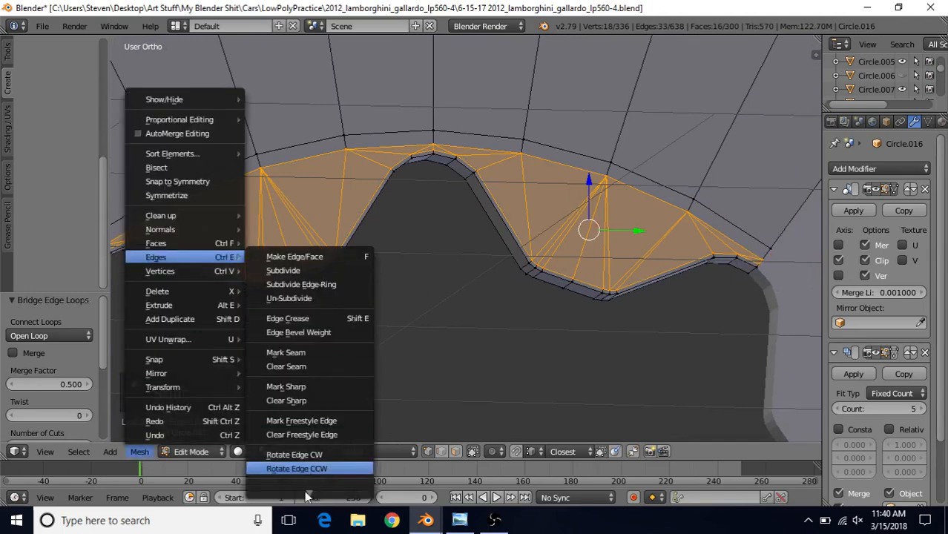
pyautogui.moveTo(304, 491)
pyautogui.click(293, 413)
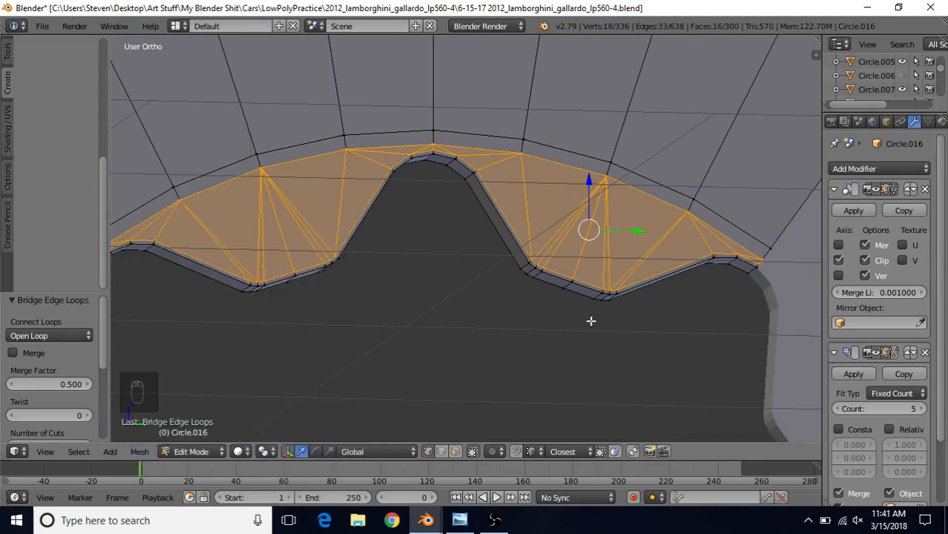
# Return to Object Mode and apply smooth shading to the whole brake disc.
pyautogui.scroll(-3, 525, 290)
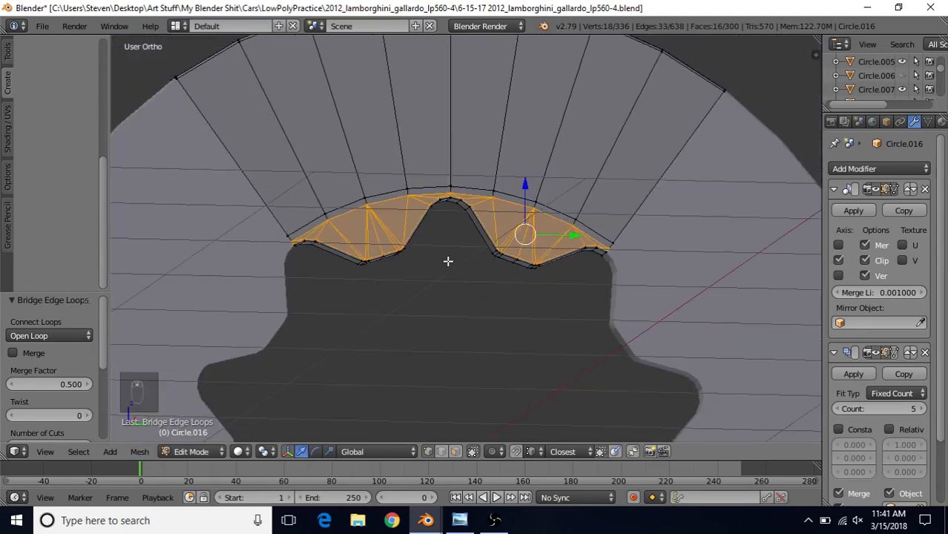
pyautogui.press('Tab')
pyautogui.moveTo(442, 269); pyautogui.dragTo(631, 198, button='middle')
pyautogui.scroll(2, 506, 277)
pyautogui.scroll(1, 487, 280)
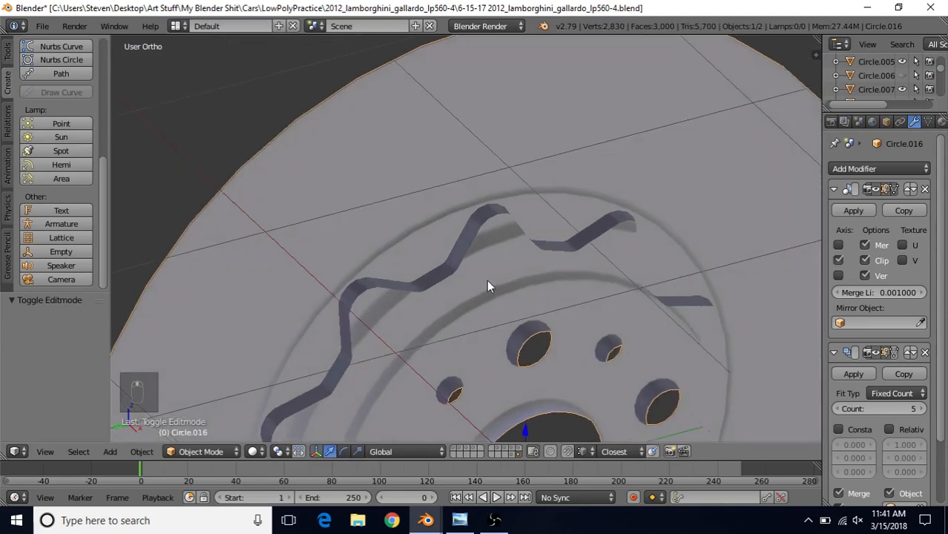
pyautogui.scroll(-2, 474, 293)
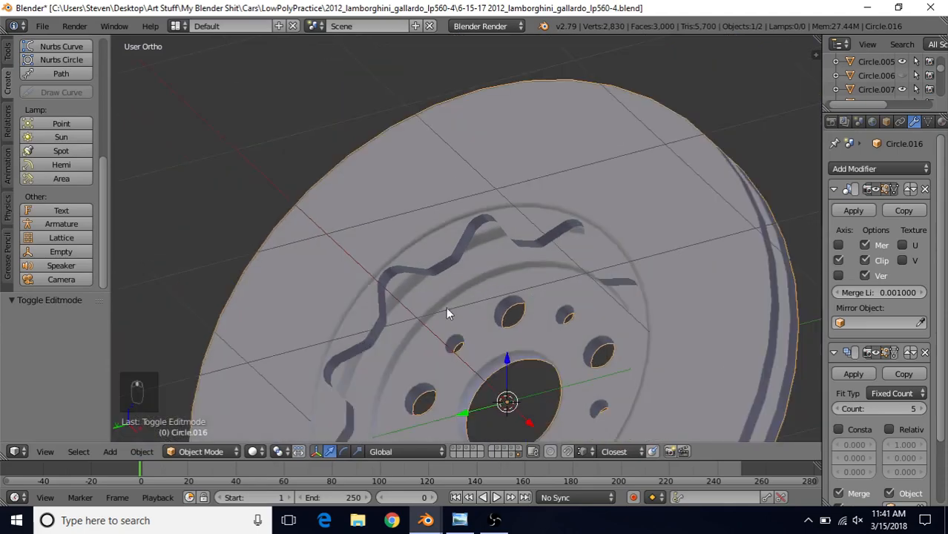
pyautogui.click(8, 60)
pyautogui.click(35, 246)
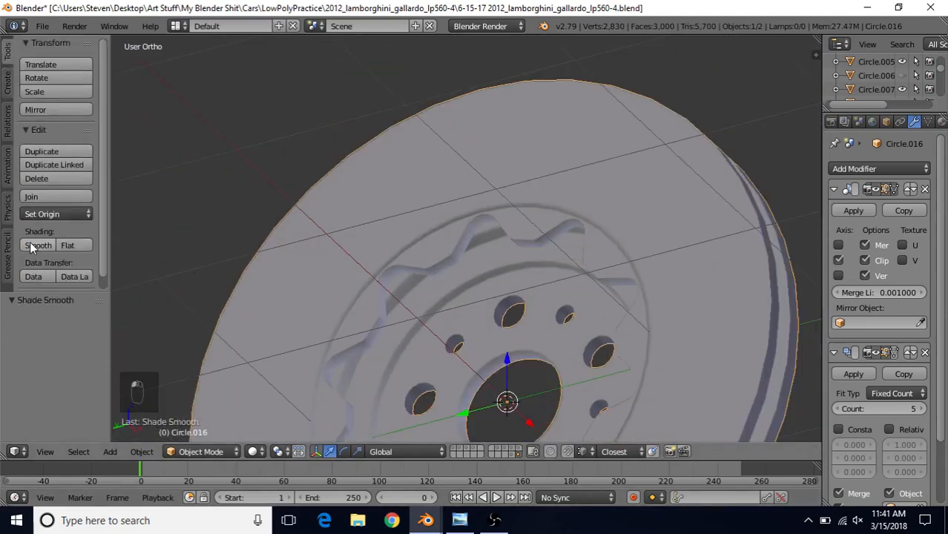
pyautogui.scroll(4, 558, 247)
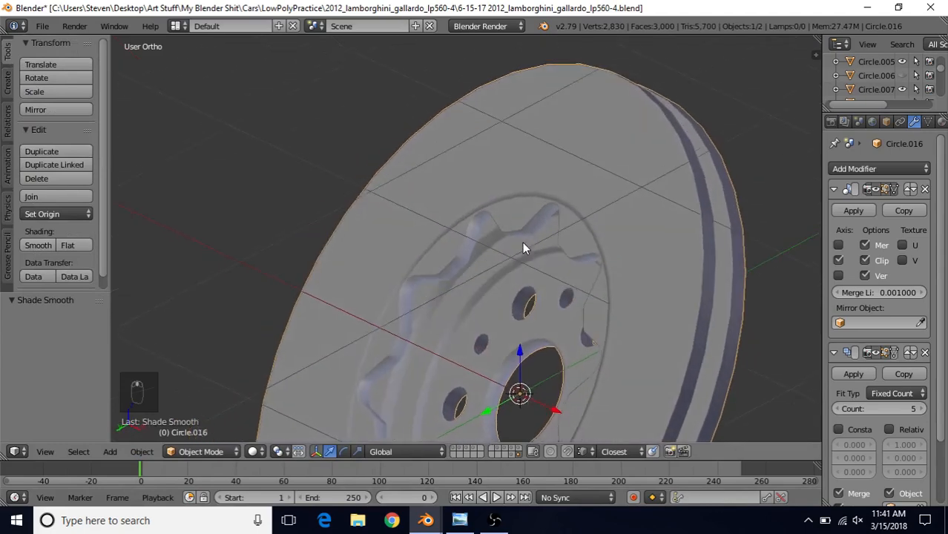
# Inset the face loop along the lobed wall by about 0.0015 with Boundary off, then return to Object Mode.
pyautogui.press('Tab')
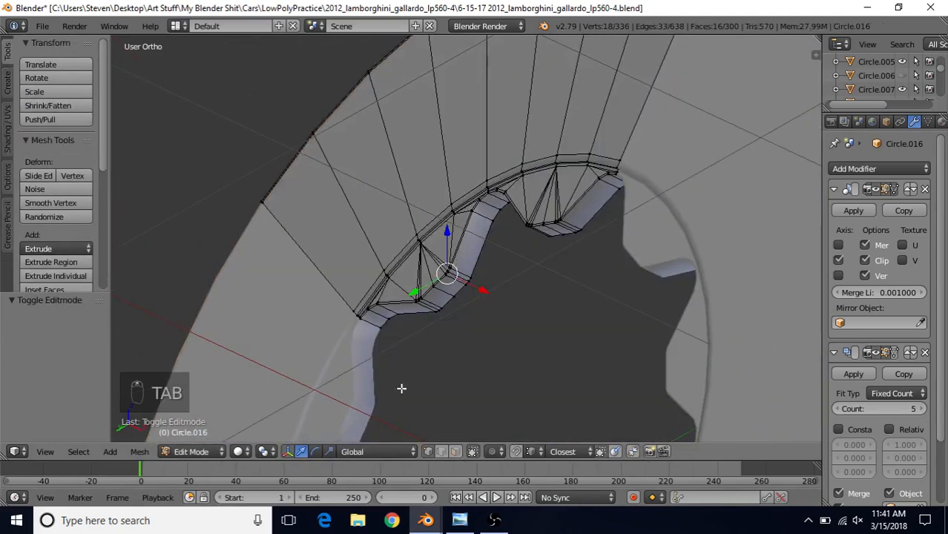
pyautogui.click(455, 452)
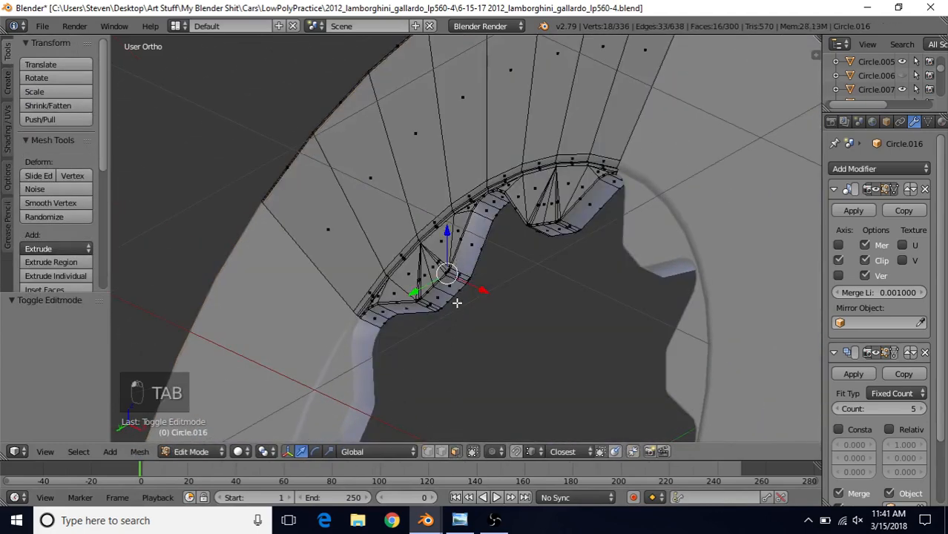
pyautogui.keyDown('alt'); pyautogui.click(460, 273); pyautogui.keyUp('alt')
pyautogui.moveTo(461, 279); pyautogui.dragTo(467, 265, button='middle')
pyautogui.scroll(3, 466, 268)
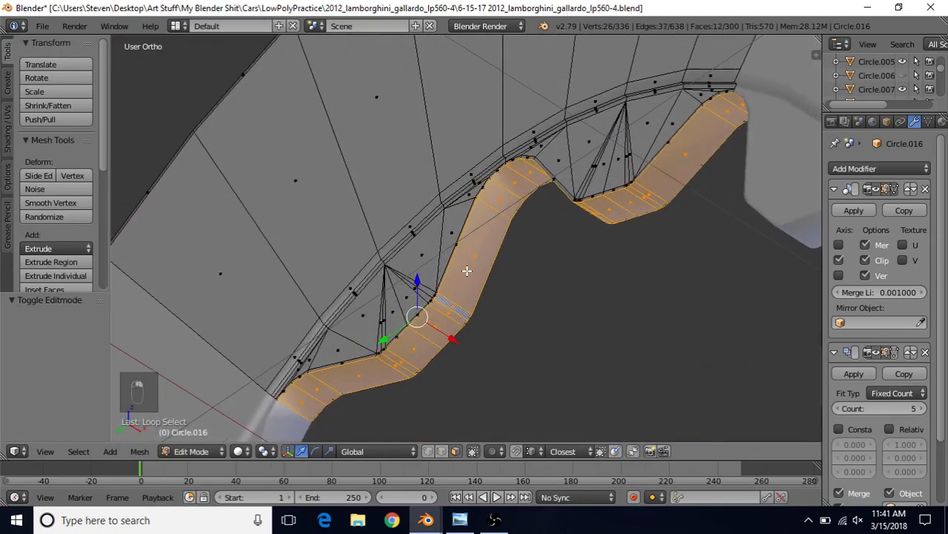
pyautogui.press('i')
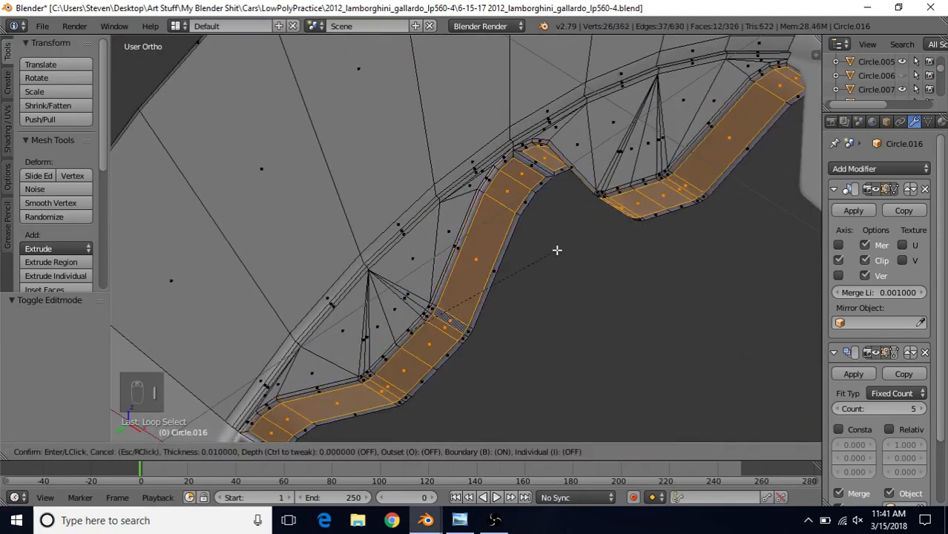
pyautogui.press('b')
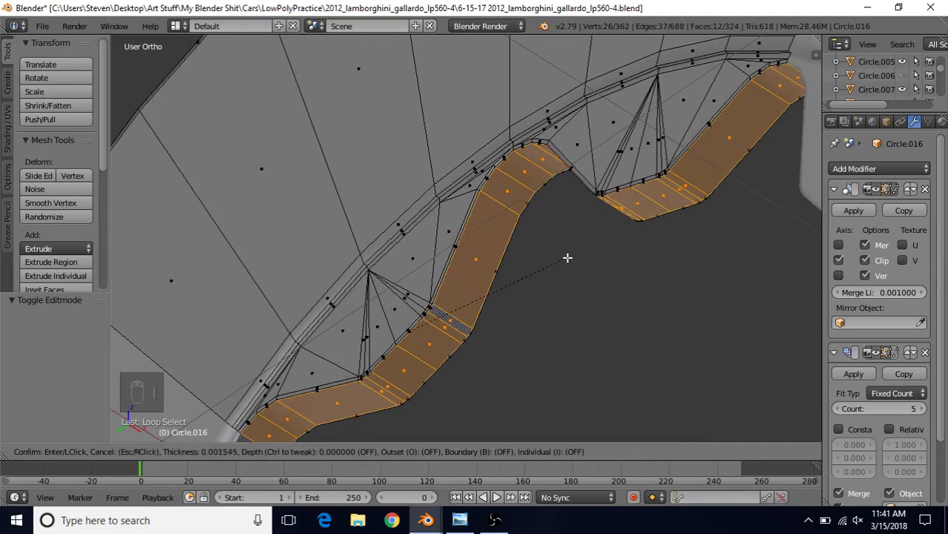
pyautogui.click(566, 257)
pyautogui.press('Tab')
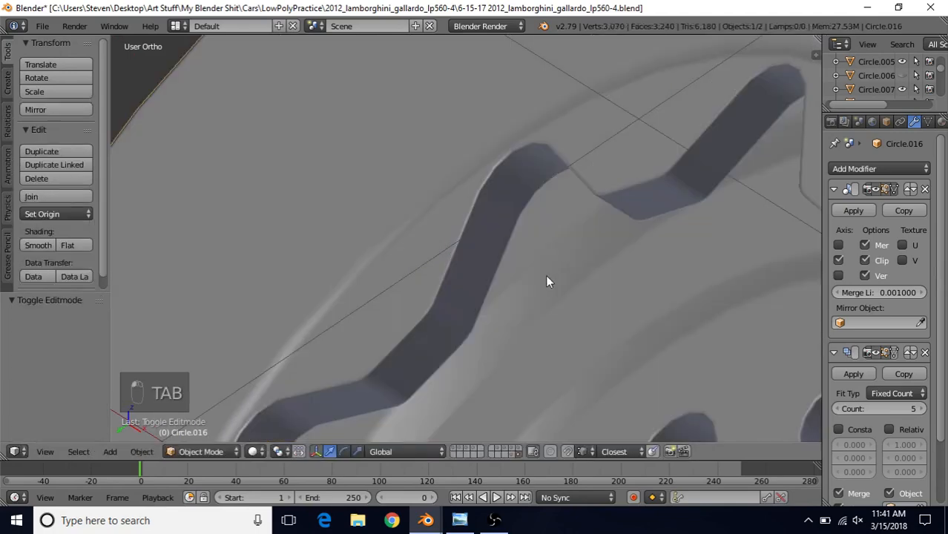
pyautogui.scroll(-6, 546, 280)
pyautogui.moveTo(459, 306); pyautogui.dragTo(557, 302, button='middle')
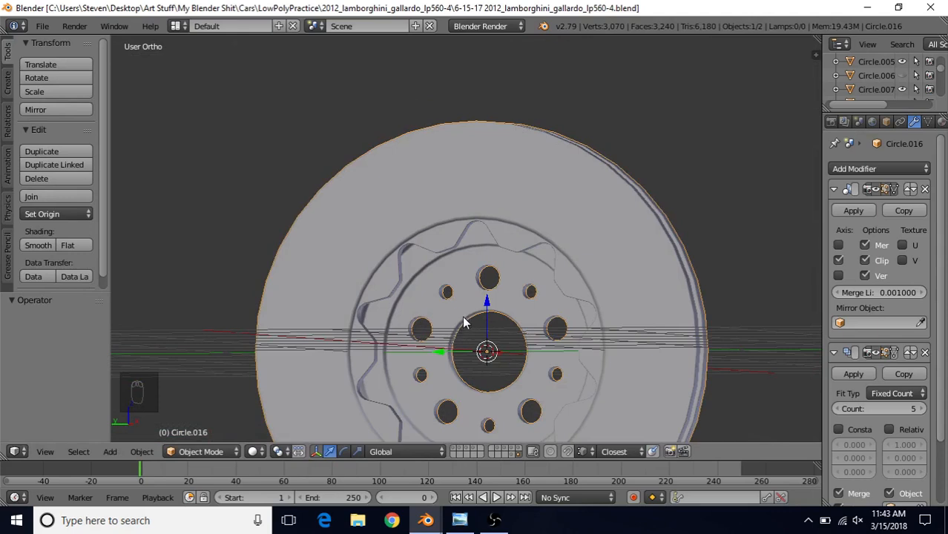
# Reveal the hidden hub geometry of the brake disc in Edit Mode.
pyautogui.press('Tab')
pyautogui.keyDown('shift'); pyautogui.moveTo(469, 334); pyautogui.dragTo(469, 298, button='middle'); pyautogui.keyUp('shift')
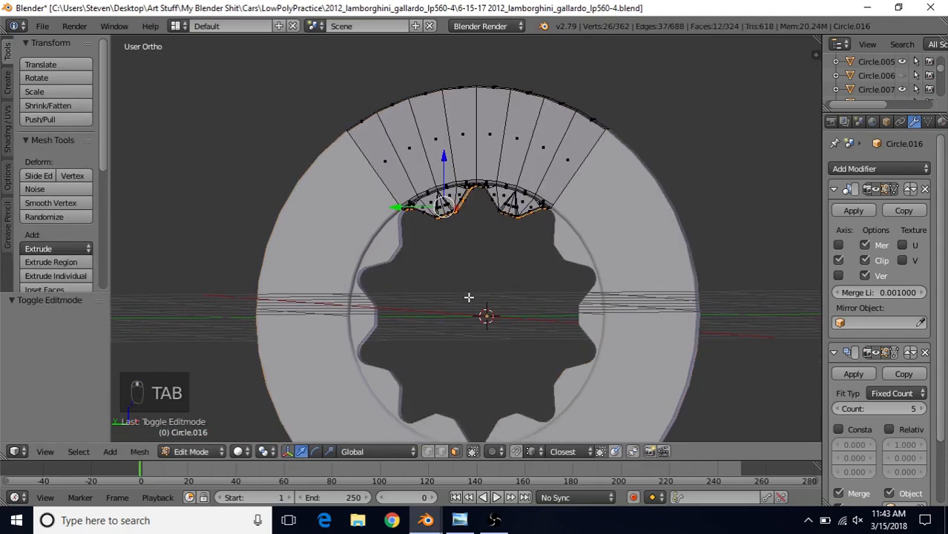
pyautogui.hotkey('alt', 'h')
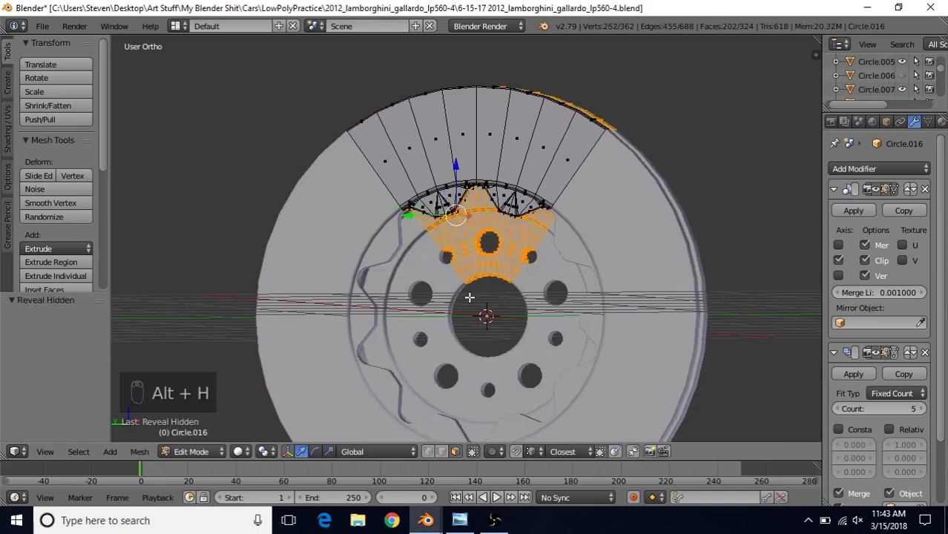
pyautogui.scroll(3, 473, 297)
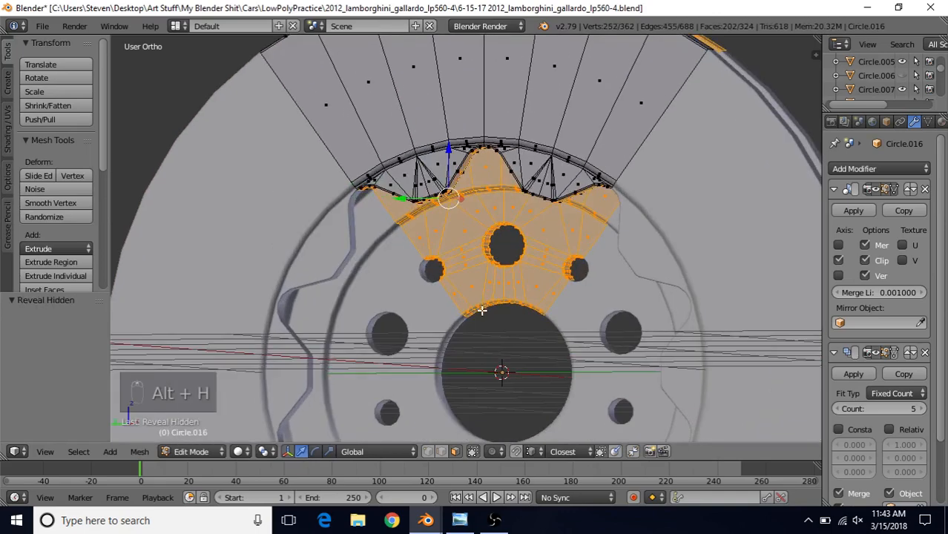
pyautogui.keyDown('shift'); pyautogui.moveTo(483, 312); pyautogui.dragTo(479, 229, button='middle'); pyautogui.keyUp('shift')
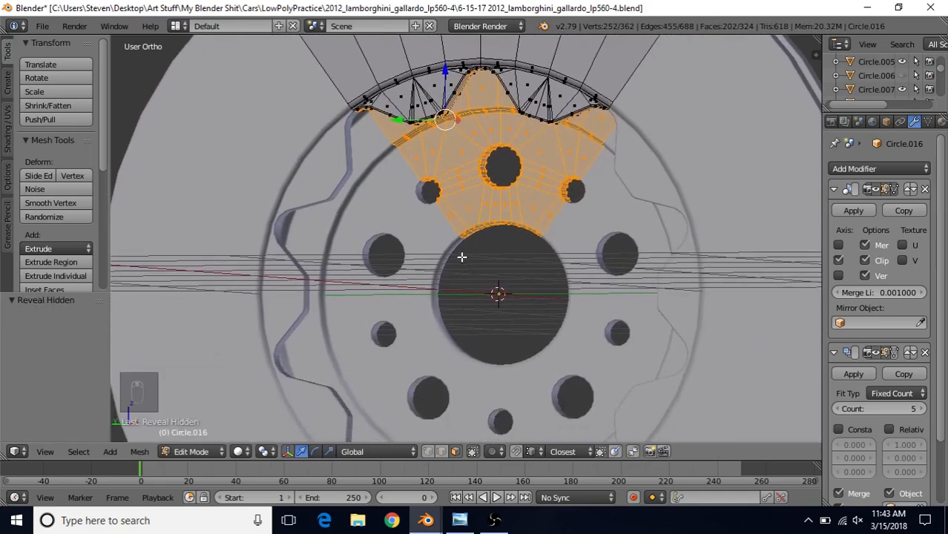
# In vertex select mode, select the two edge loops bordering the rim of the central bore.
pyautogui.click(428, 452)
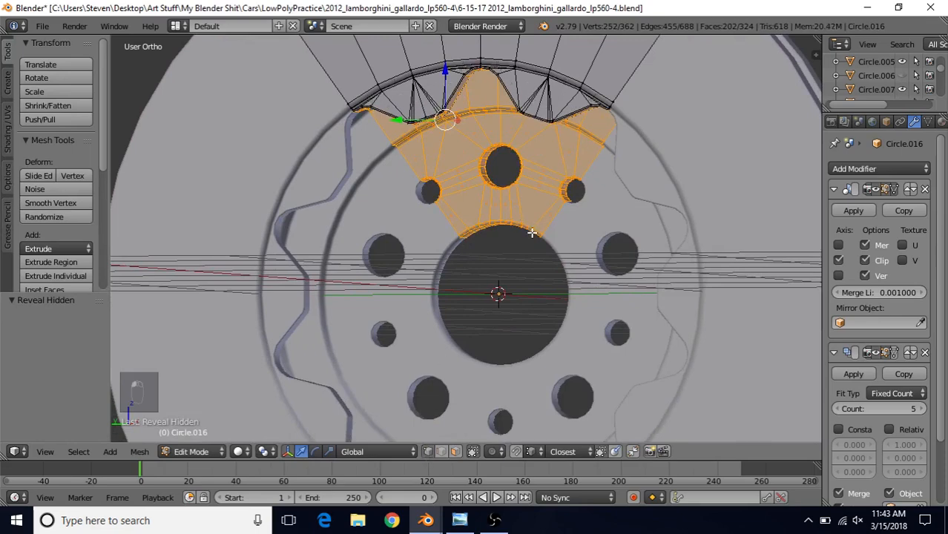
pyautogui.scroll(5, 507, 269)
pyautogui.moveTo(508, 268); pyautogui.dragTo(506, 251, button='middle')
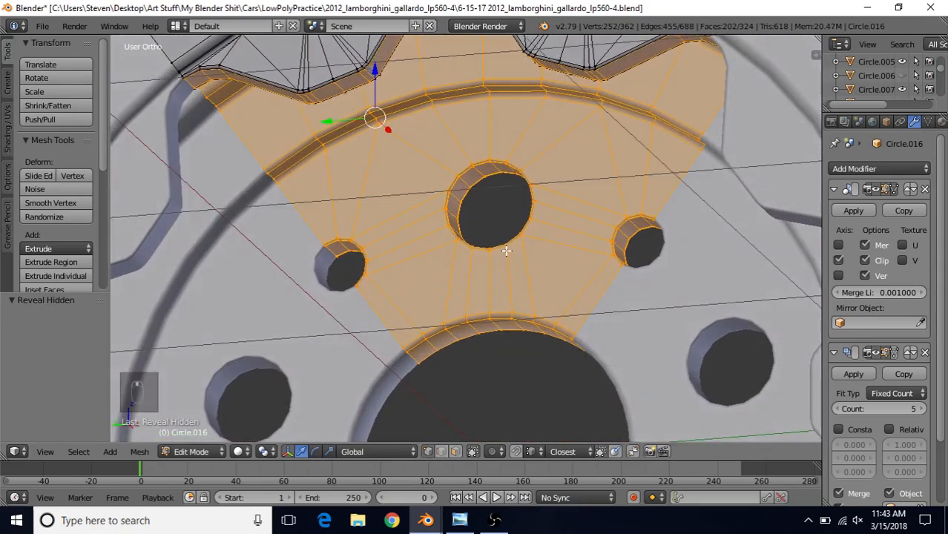
pyautogui.scroll(1, 506, 253)
pyautogui.keyDown('shift'); pyautogui.moveTo(487, 301); pyautogui.dragTo(512, 208, button='middle'); pyautogui.keyUp('shift')
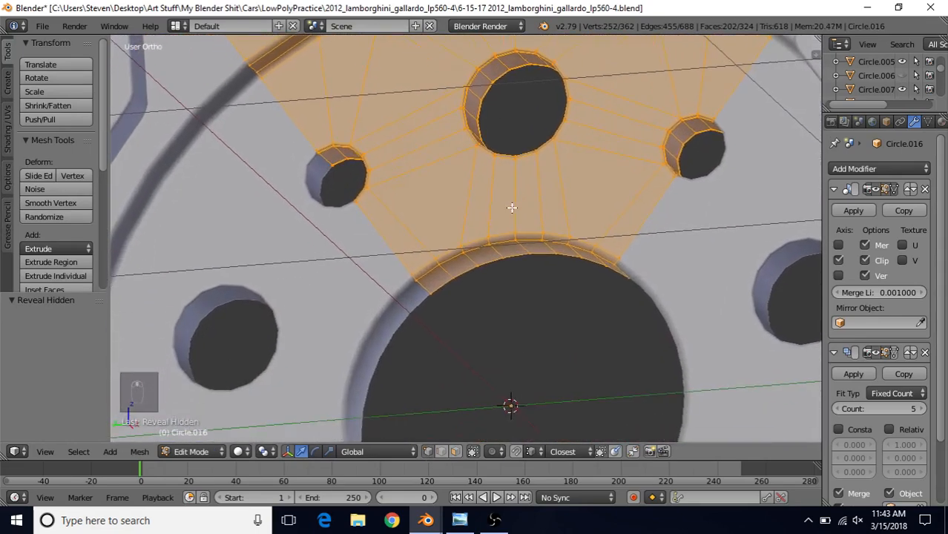
pyautogui.keyDown('alt'); pyautogui.rightClick(444, 250); pyautogui.keyUp('alt')
pyautogui.moveTo(444, 250); pyautogui.dragTo(579, 243, button='middle')
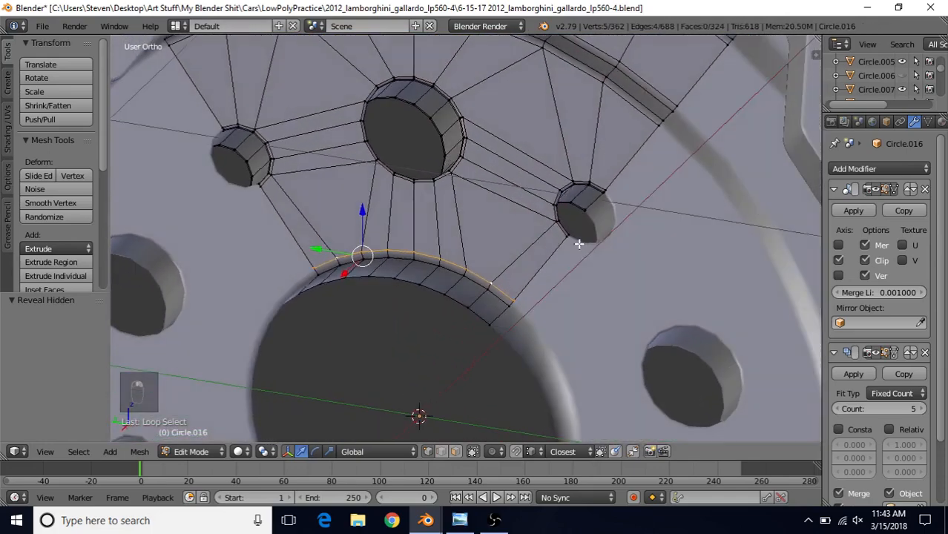
pyautogui.keyDown('alt'); pyautogui.keyDown('shift'); pyautogui.rightClick(348, 265); pyautogui.keyUp('shift'); pyautogui.keyUp('alt')
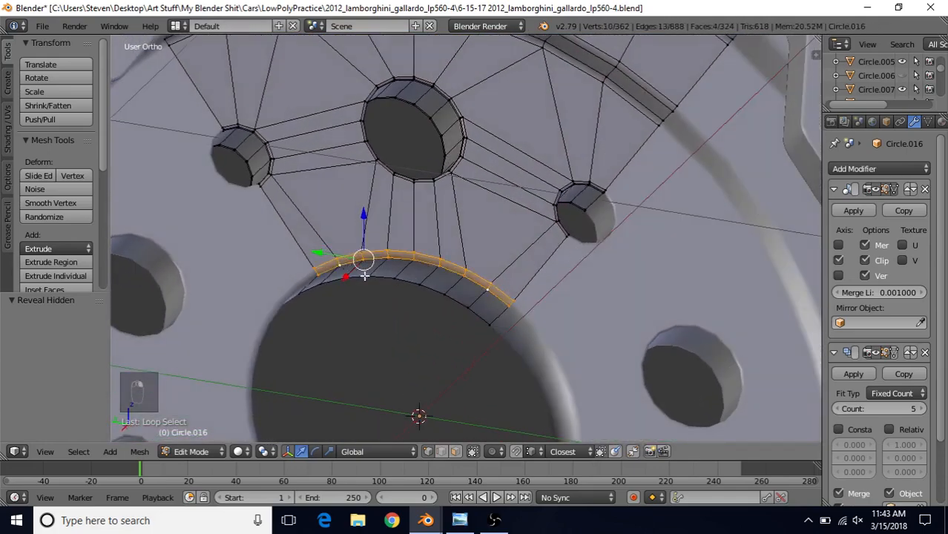
# Set the pivot point to 3D Cursor and snap the cursor to the scene center.
pyautogui.scroll(-4, 367, 286)
pyautogui.moveTo(499, 249); pyautogui.dragTo(441, 293, button='middle')
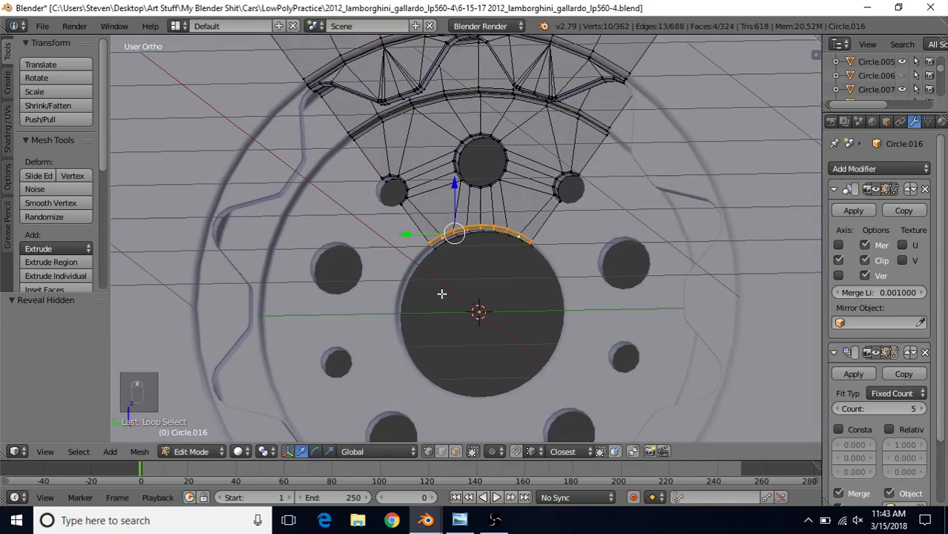
pyautogui.click(263, 452)
pyautogui.click(280, 420)
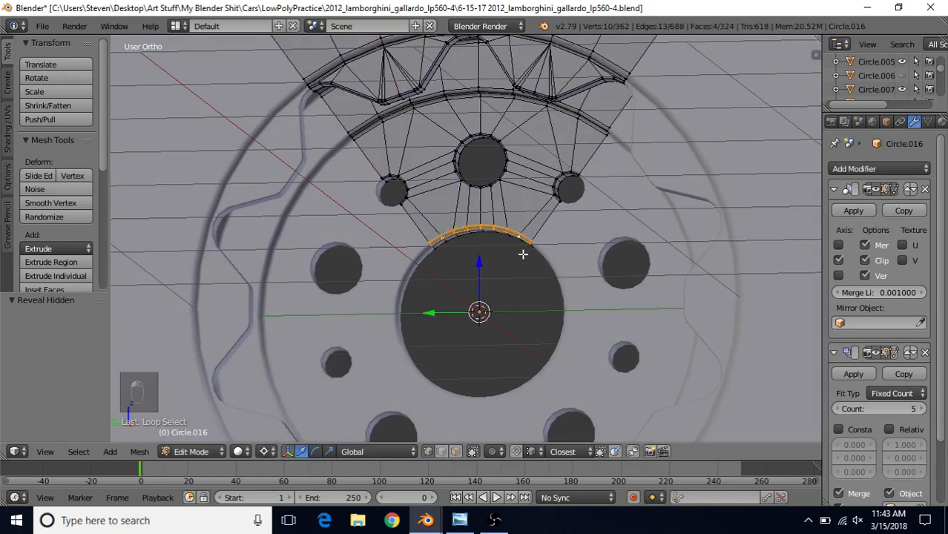
pyautogui.scroll(1, 515, 284)
pyautogui.hotkey('shift', 's')
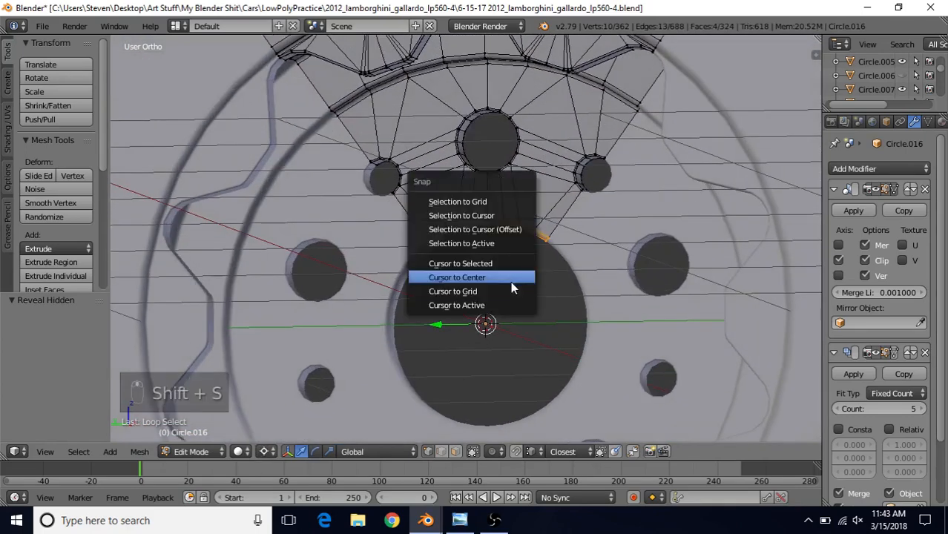
pyautogui.click(457, 281)
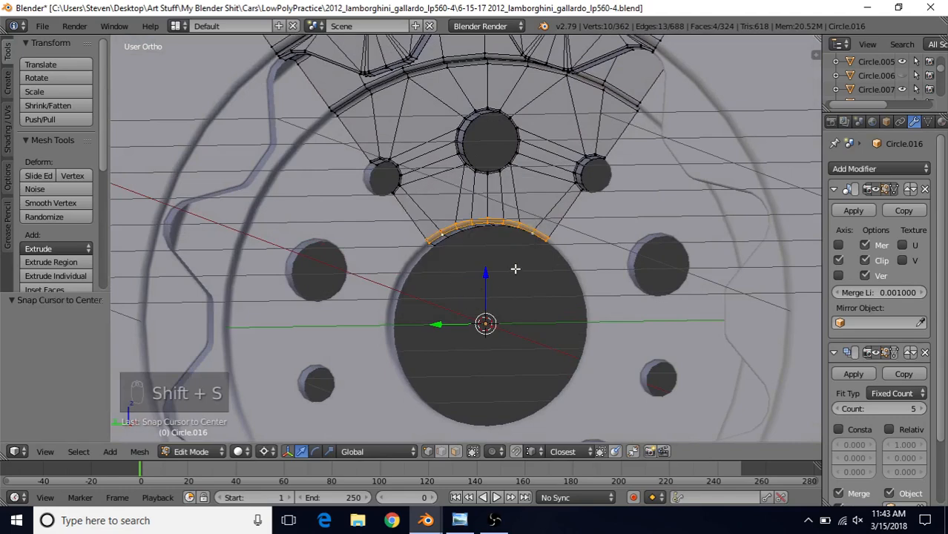
# Scale the selected edge loops around the central bore outward slightly with the X axis locked, then return to Object Mode.
pyautogui.scroll(2, 515, 269)
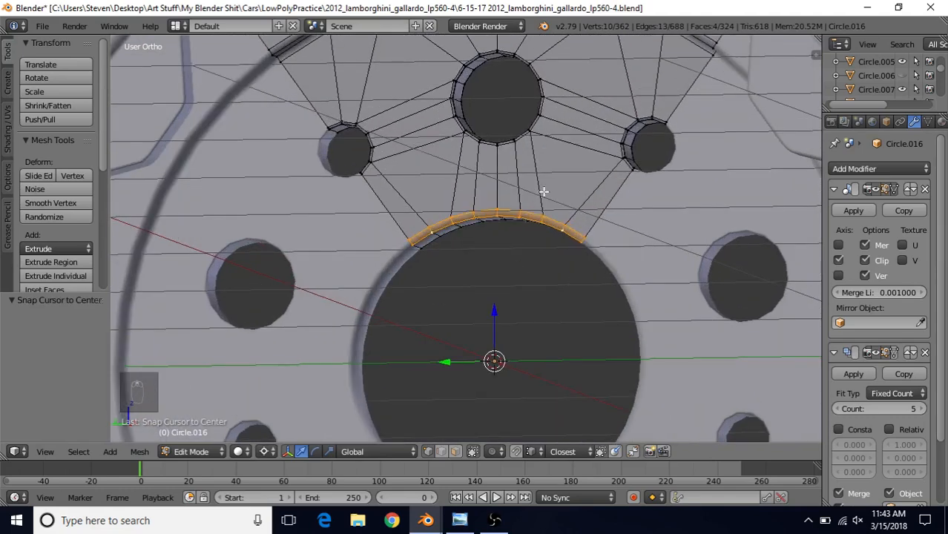
pyautogui.press('s')
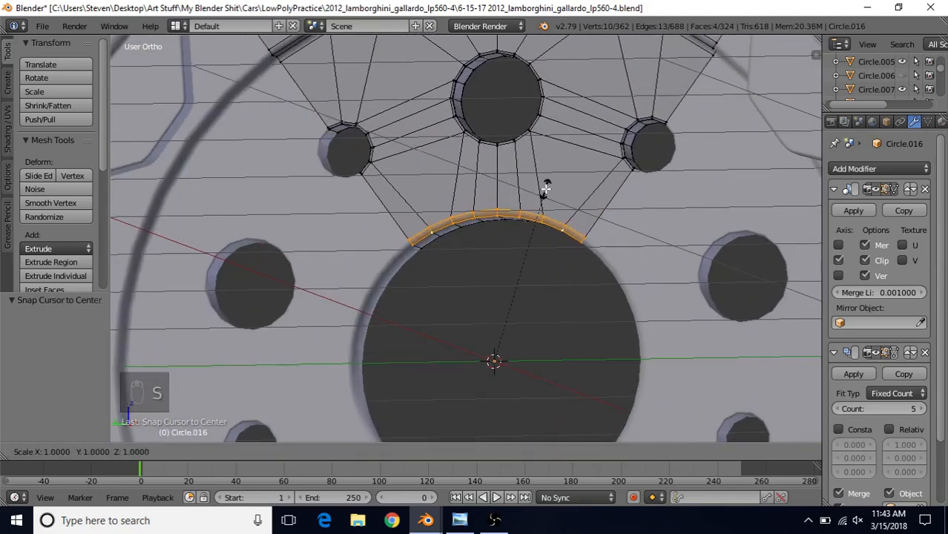
pyautogui.press('x')
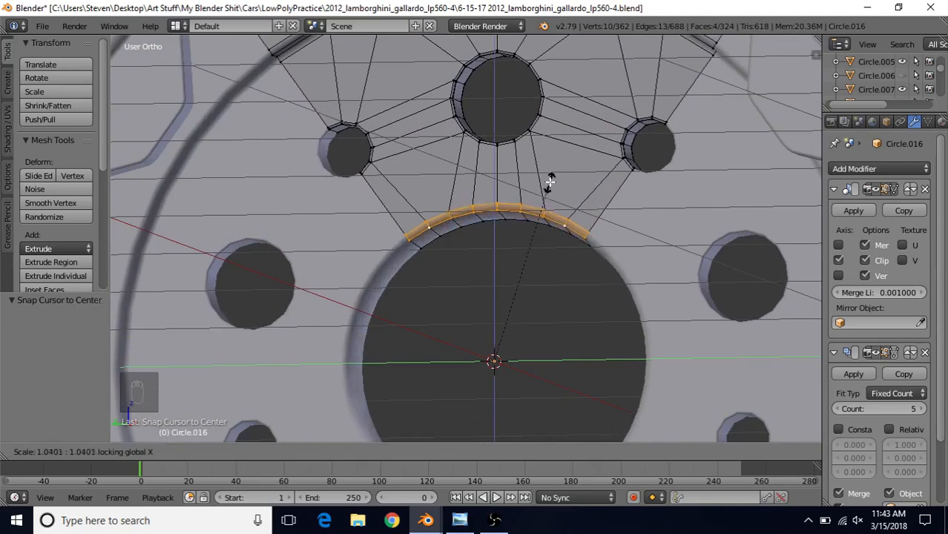
pyautogui.click(554, 166)
pyautogui.press('Tab')
pyautogui.scroll(-5, 533, 229)
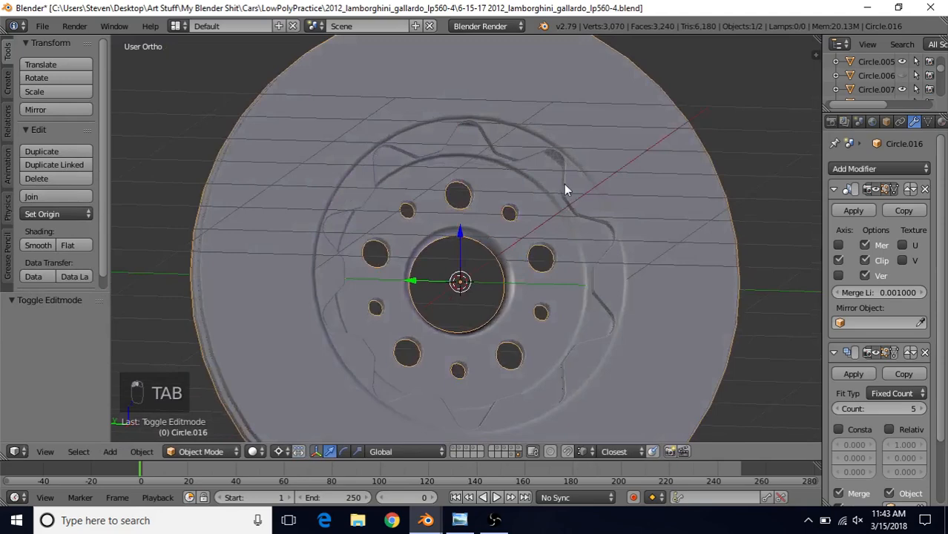
pyautogui.moveTo(563, 190); pyautogui.dragTo(519, 209, button='middle')
pyautogui.scroll(3, 517, 207)
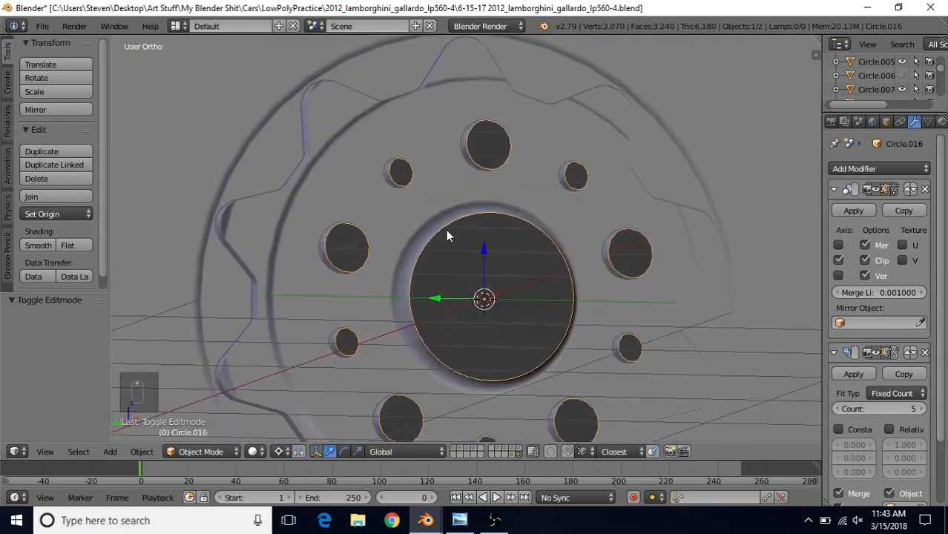
# Scale the same bore edge loops inward to about 0.97 in Y and Z only, then return to Object Mode.
pyautogui.scroll(2, 447, 231)
pyautogui.press('Tab')
pyautogui.scroll(1, 526, 196)
pyautogui.press('s')
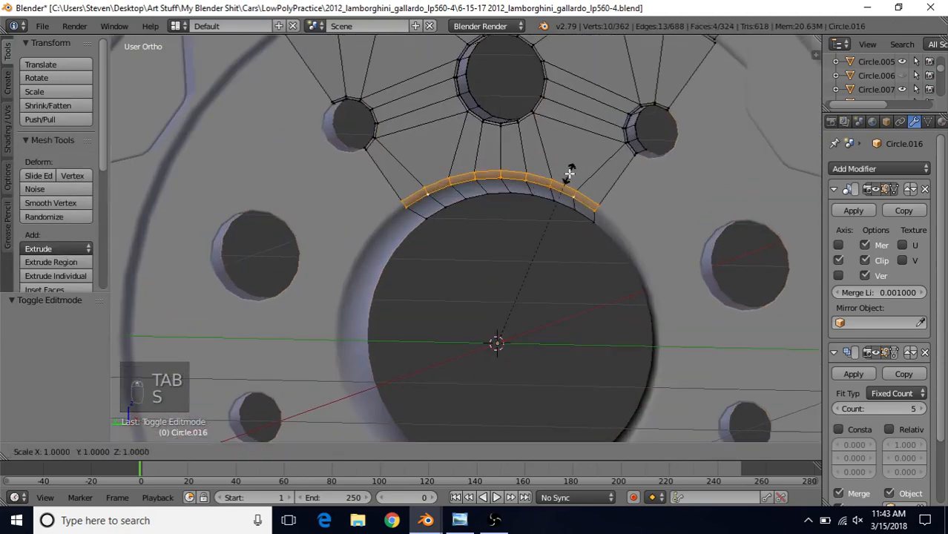
pyautogui.hotkey('shift', 'x')
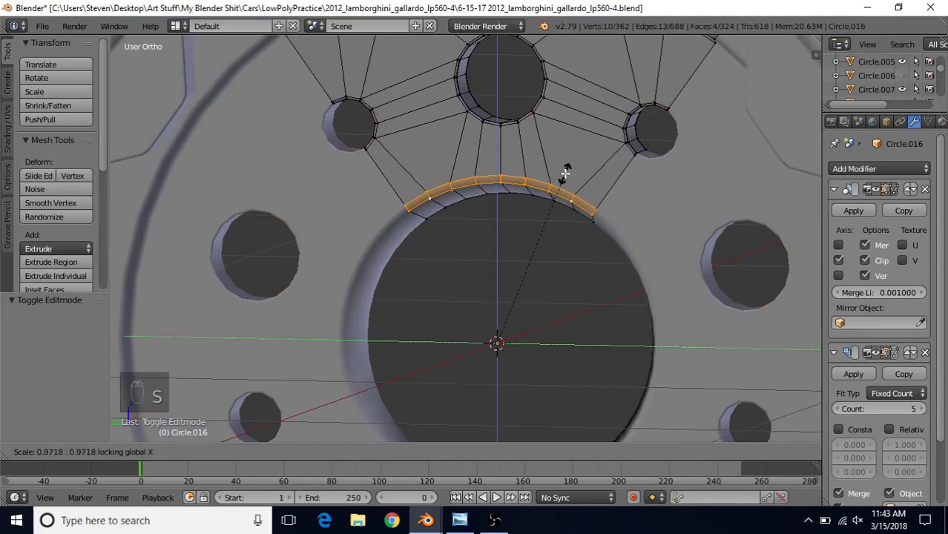
pyautogui.click(567, 173)
pyautogui.press('Tab')
pyautogui.scroll(-7, 487, 298)
pyautogui.moveTo(487, 296); pyautogui.dragTo(532, 267, button='middle')
pyautogui.scroll(3, 523, 264)
# Enlarge the bore edge loops by 1.017 in Y and Z with X locked, then return to Object Mode.
pyautogui.press('Tab')
pyautogui.scroll(4, 522, 264)
pyautogui.press('s')
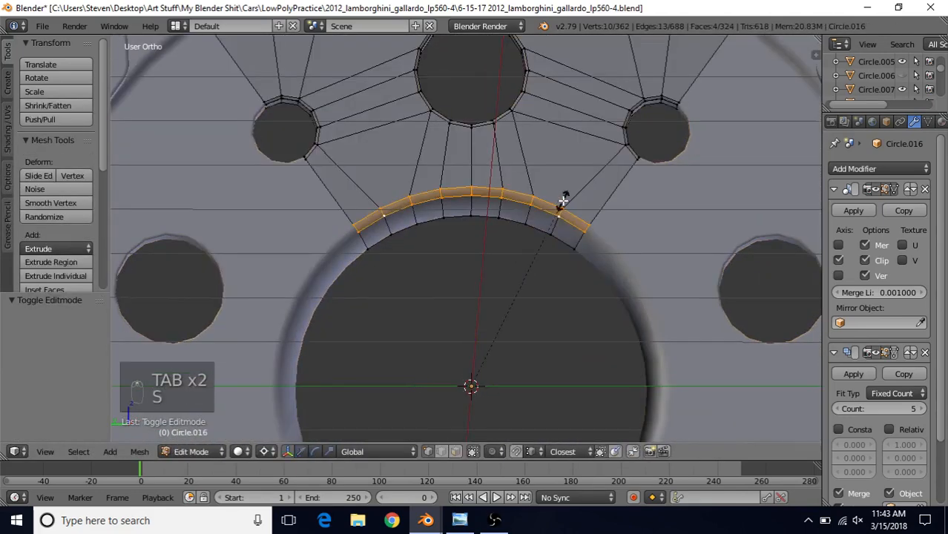
pyautogui.hotkey('shift', 'x')
pyautogui.click(567, 194)
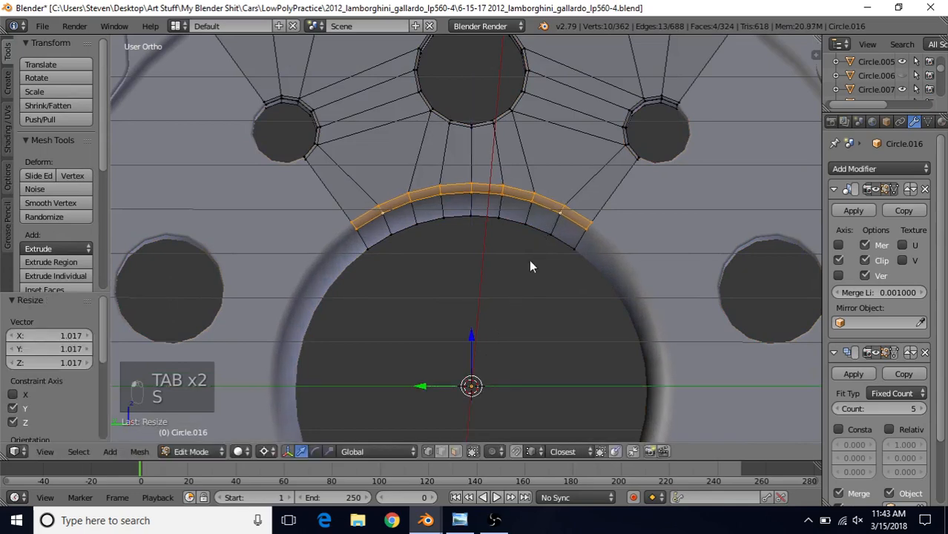
pyautogui.press('Tab')
pyautogui.scroll(-5, 485, 307)
pyautogui.moveTo(490, 279); pyautogui.dragTo(465, 290, button='middle')
pyautogui.scroll(2, 466, 290)
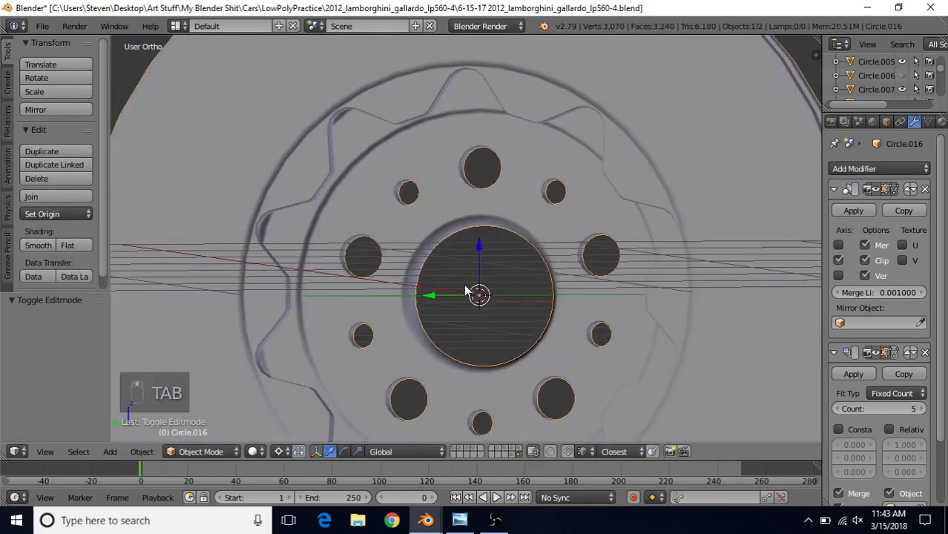
# Compare the bore edge with the finished brake disc in the V18d practice file, then switch back to the working file.
pyautogui.click(420, 527)
pyautogui.click(383, 469)
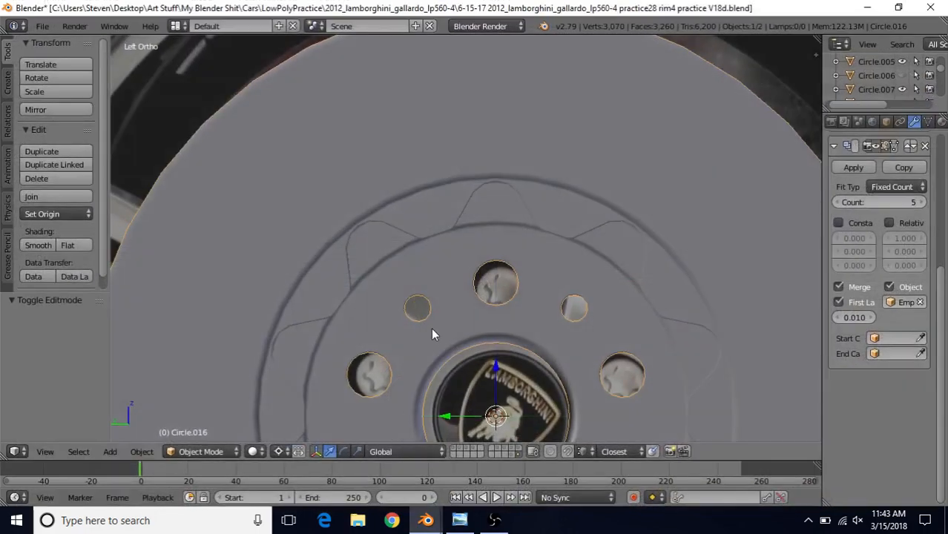
pyautogui.scroll(-1, 434, 348)
pyautogui.keyDown('shift'); pyautogui.moveTo(502, 426); pyautogui.dragTo(460, 307, button='middle'); pyautogui.keyUp('shift')
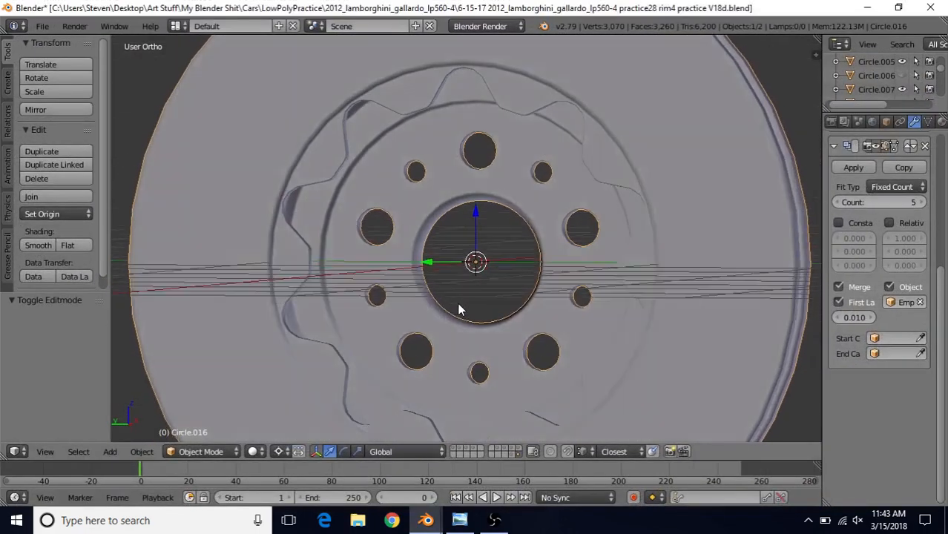
pyautogui.scroll(5, 445, 293)
pyautogui.click(425, 520)
pyautogui.click(471, 467)
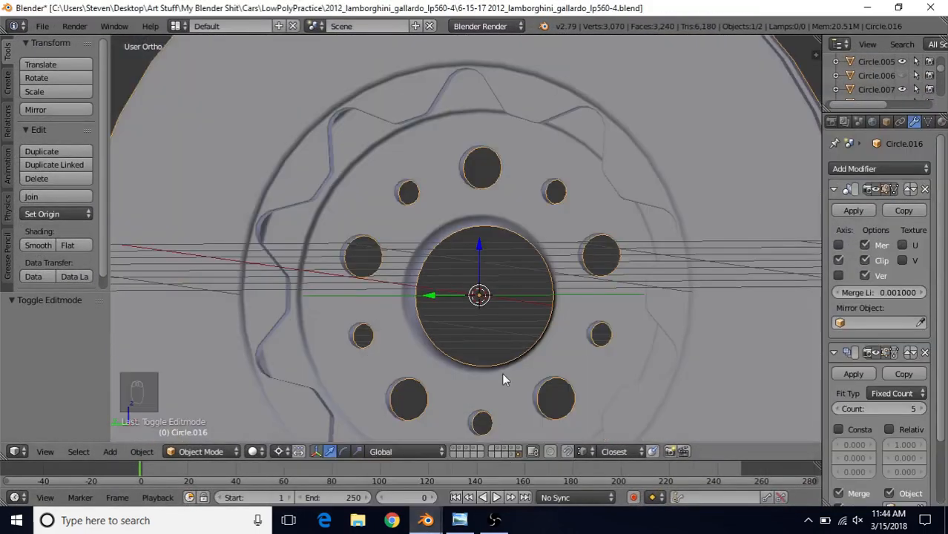
# In Edit Mode, scale the bore edge loops inward slightly in Y and Z, keeping X locked.
pyautogui.press('Tab')
pyautogui.scroll(5, 519, 327)
pyautogui.press('s')
pyautogui.hotkey('shift', 'x')
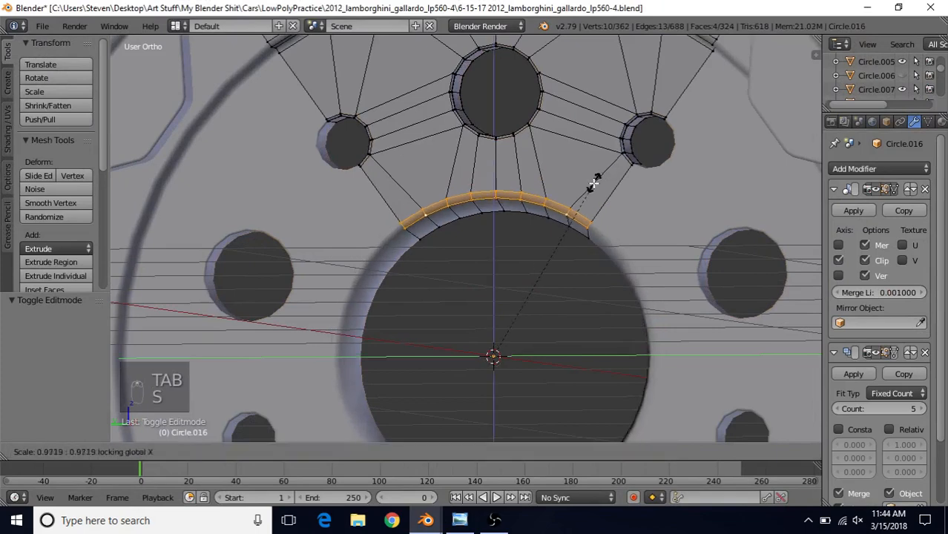
pyautogui.click(593, 180)
# Return to Object Mode, inspect the whole brake disc and save the blend file.
pyautogui.press('Tab')
pyautogui.scroll(-6, 492, 338)
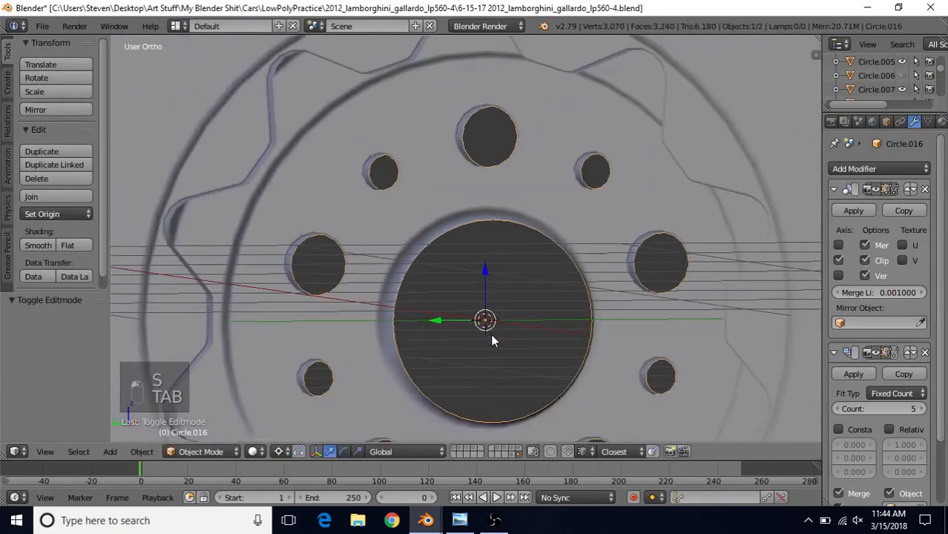
pyautogui.moveTo(490, 310); pyautogui.dragTo(483, 282, button='middle')
pyautogui.scroll(-2, 481, 312)
pyautogui.scroll(1, 483, 285)
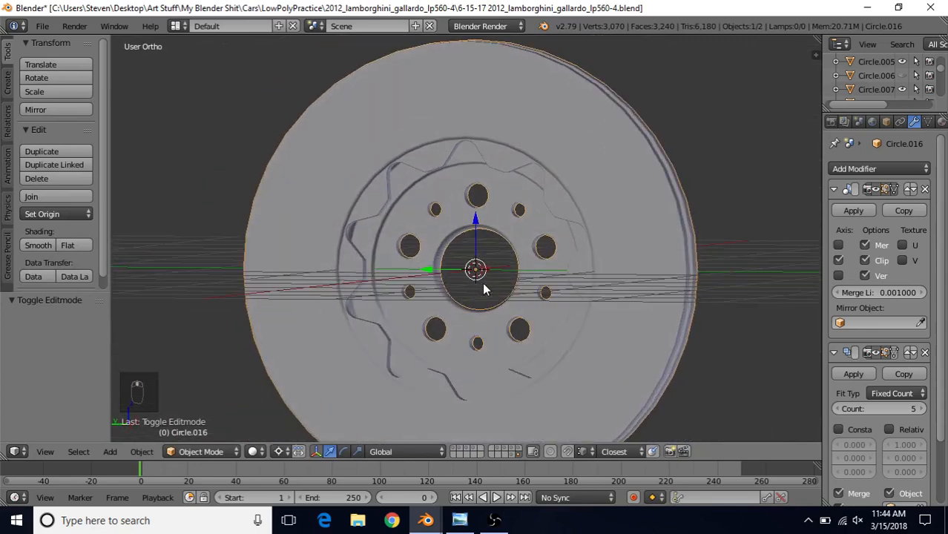
pyautogui.click(43, 26)
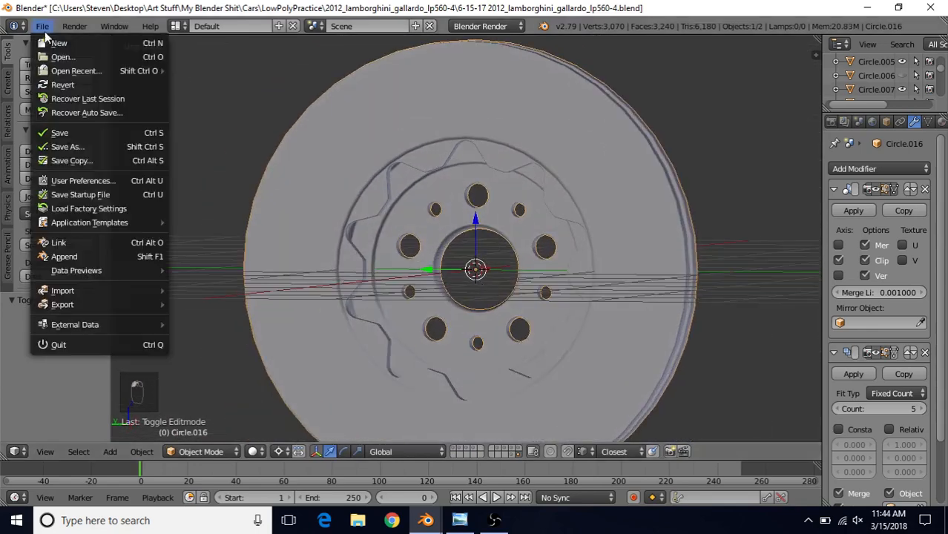
pyautogui.click(63, 134)
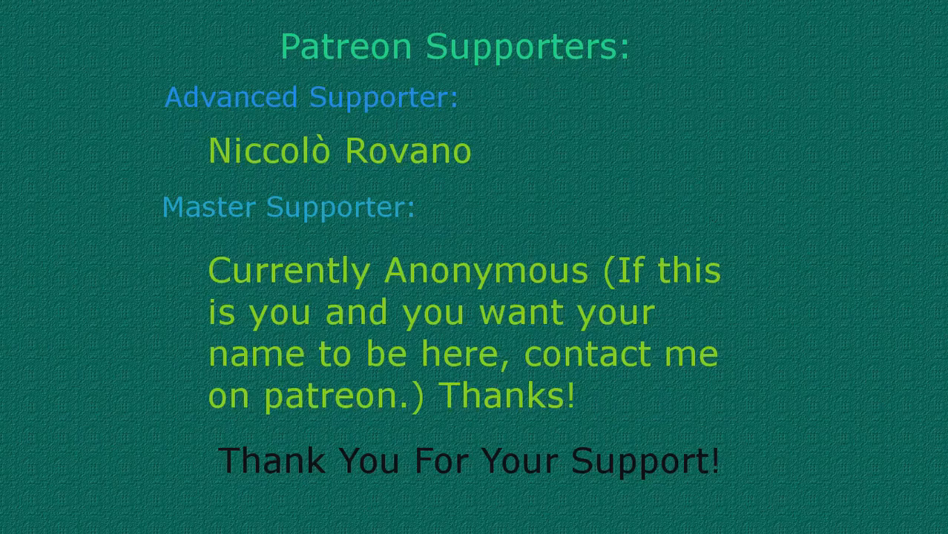